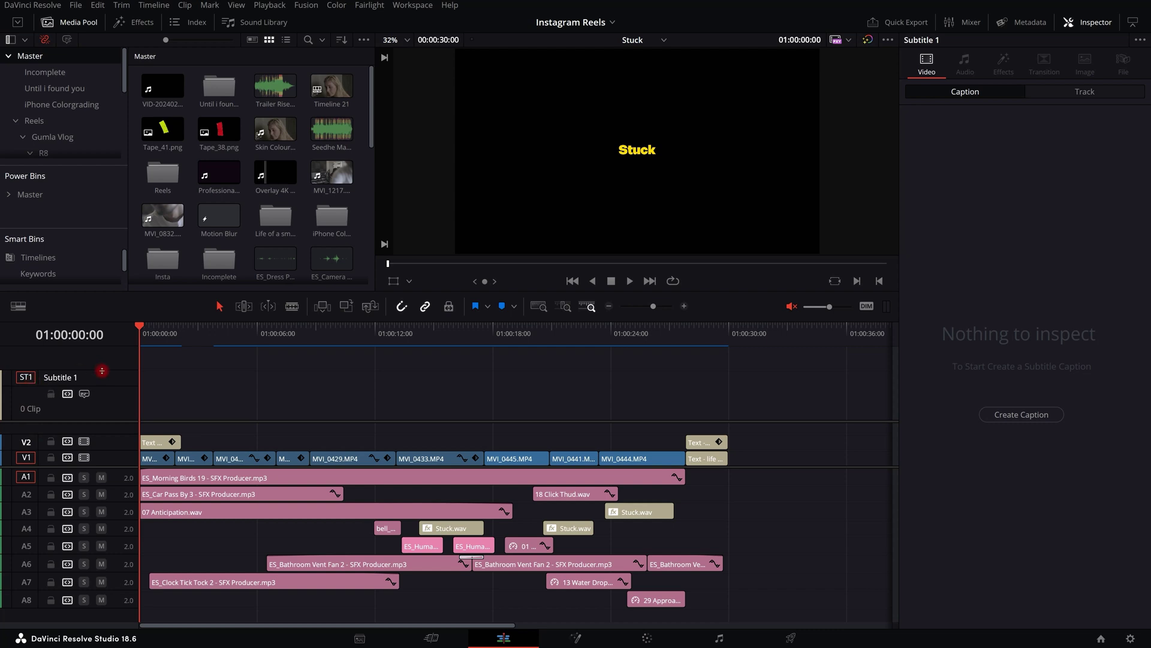
# - Adjust the height of the empty Subtitle 1 track
pyautogui.moveTo(102, 371)
pyautogui.mouseDown()
pyautogui.moveTo(92, 371)
pyautogui.moveTo(99, 387)
pyautogui.mouseUp()
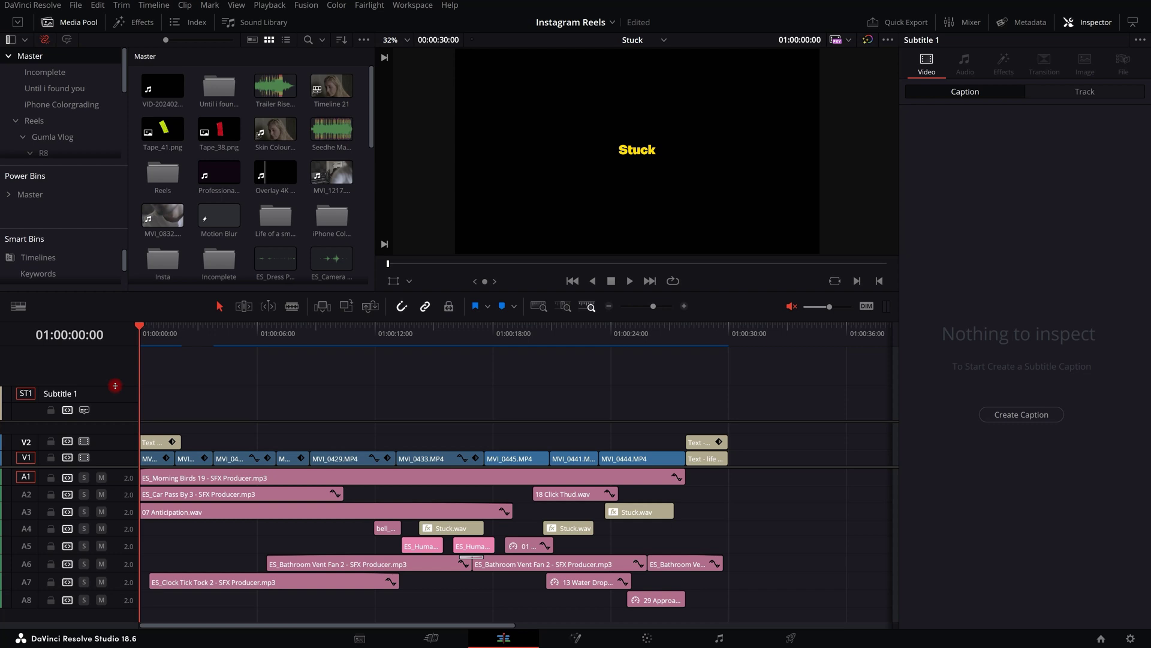
pyautogui.moveTo(114, 385); pyautogui.dragTo(103, 376)
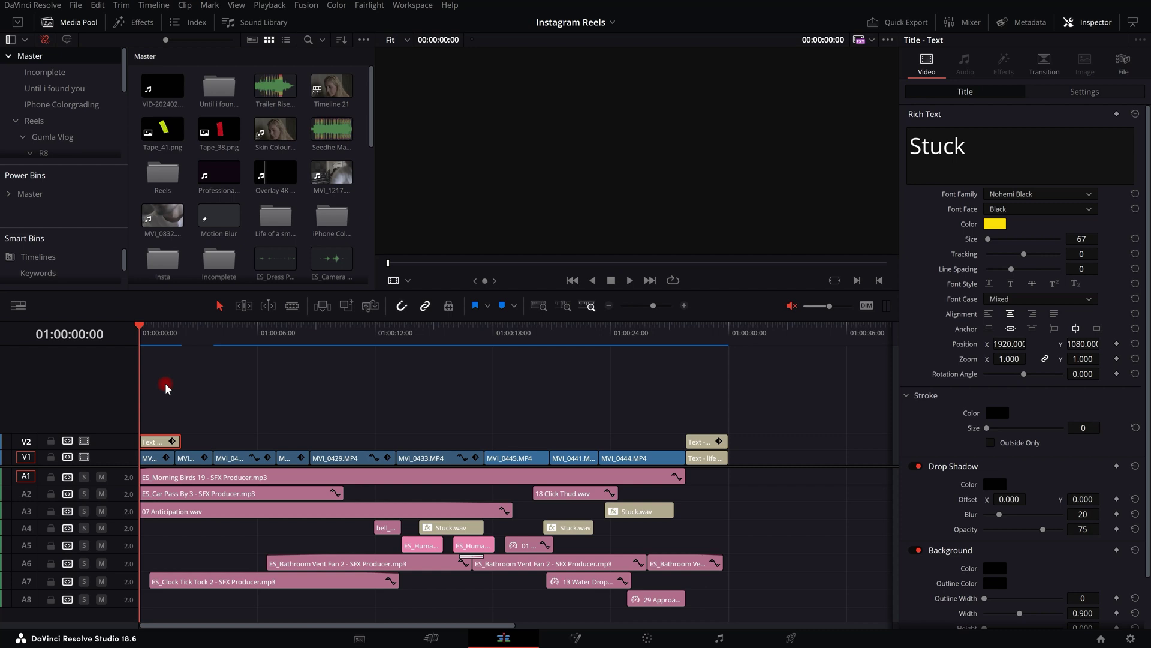
# - Search the Titles effects for "sub" and add the Subtitle element at the start of the timeline
pyautogui.click(135, 27)
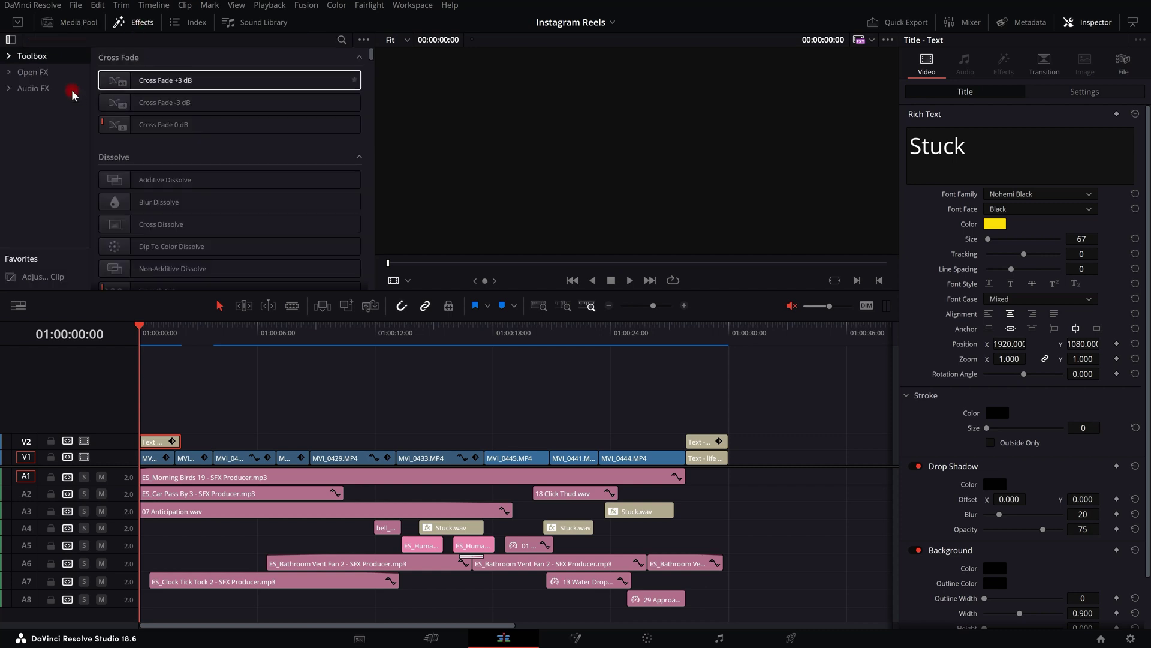
pyautogui.click(32, 55)
pyautogui.click(10, 57)
pyautogui.click(27, 105)
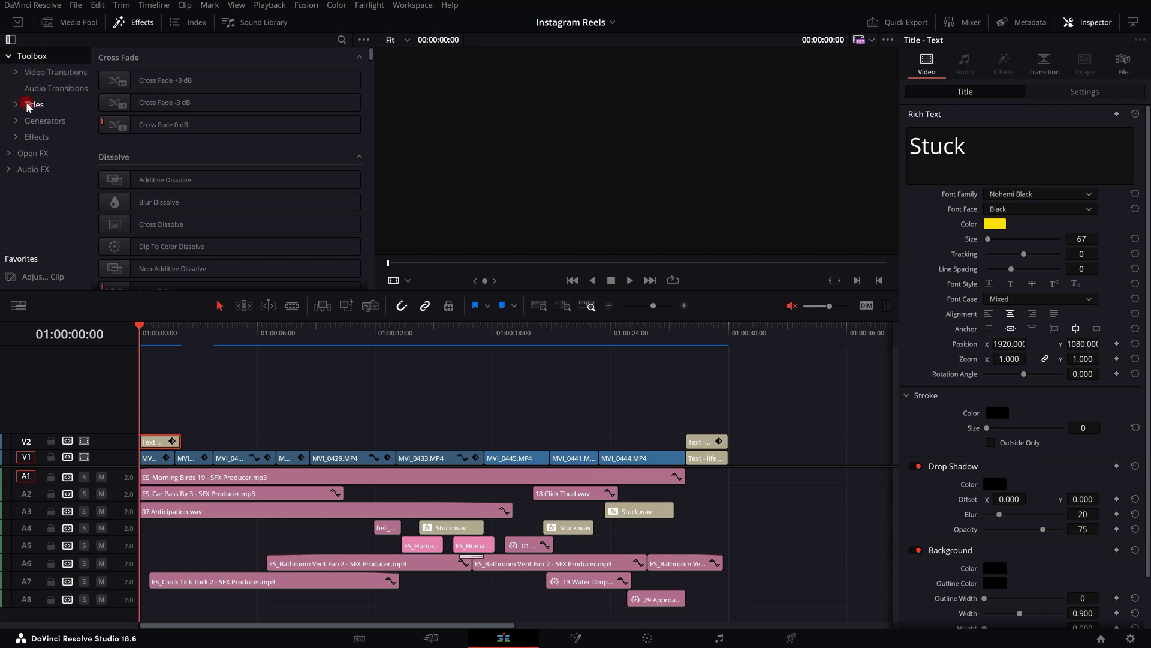
pyautogui.click(342, 40)
pyautogui.write('sub')
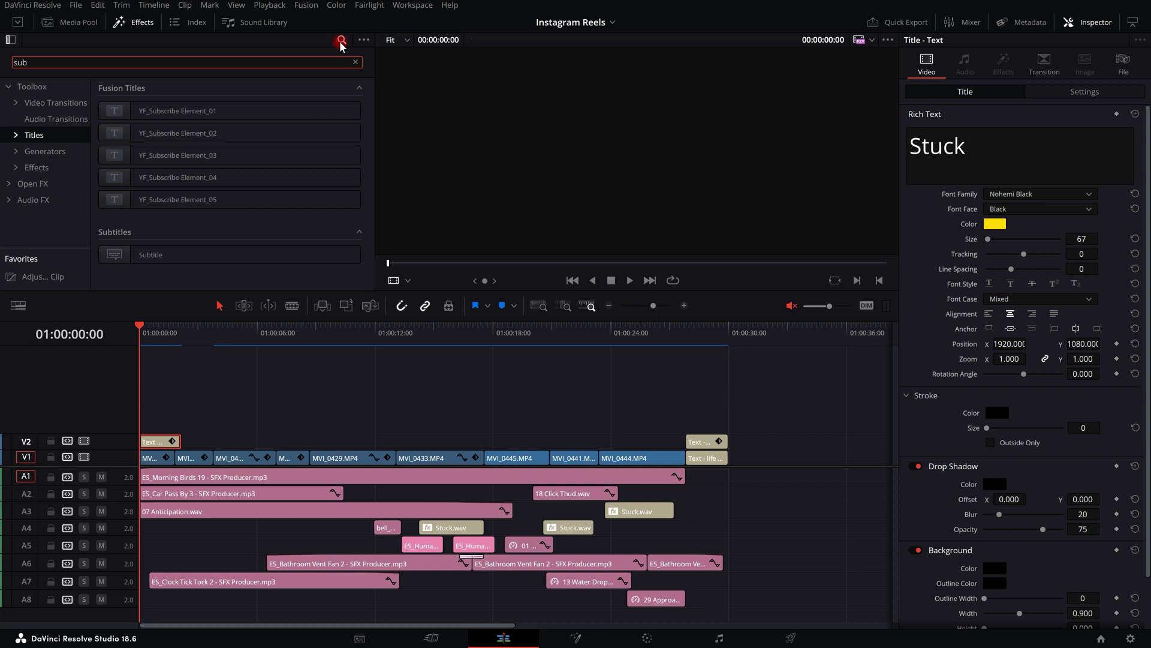
pyautogui.click(116, 256)
pyautogui.moveTo(117, 257); pyautogui.dragTo(214, 391)
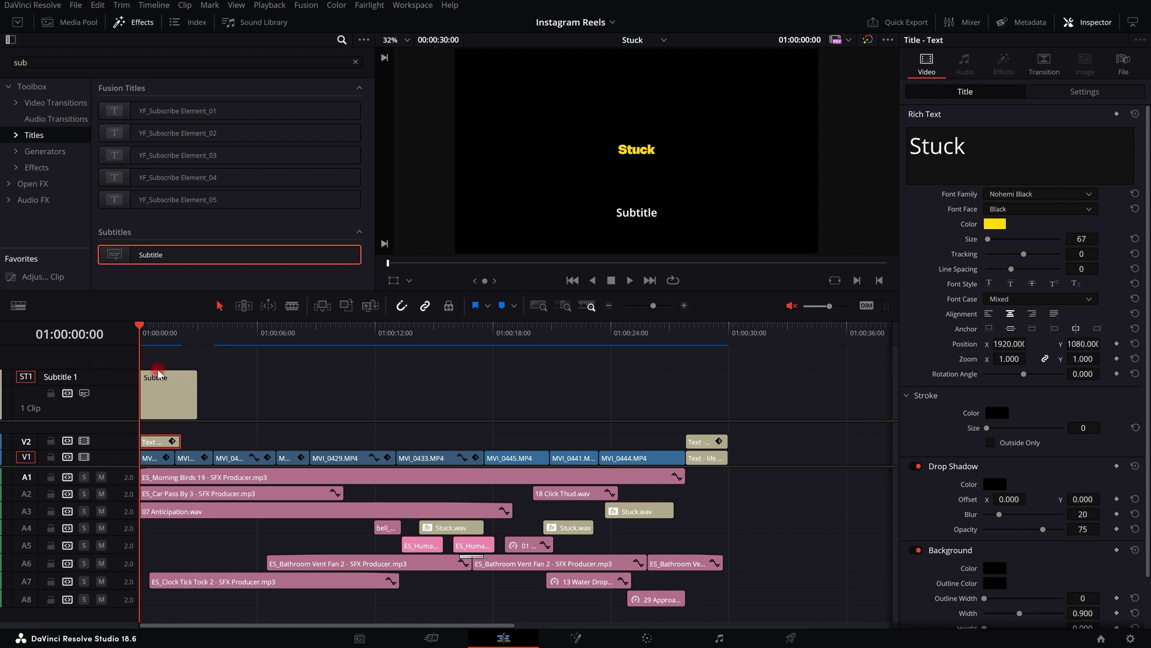
# - Delete the Subtitle clip from the timeline and remove the empty Subtitle 1 track
pyautogui.click(174, 395)
pyautogui.press('Delete')
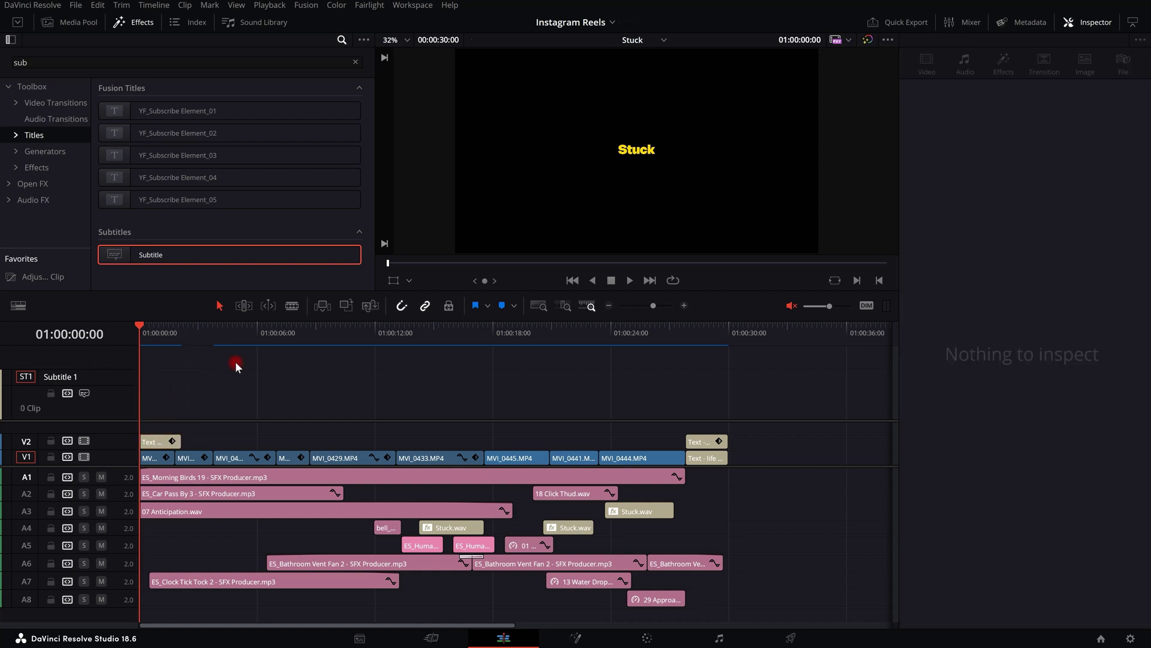
pyautogui.rightClick(120, 377)
pyautogui.click(163, 444)
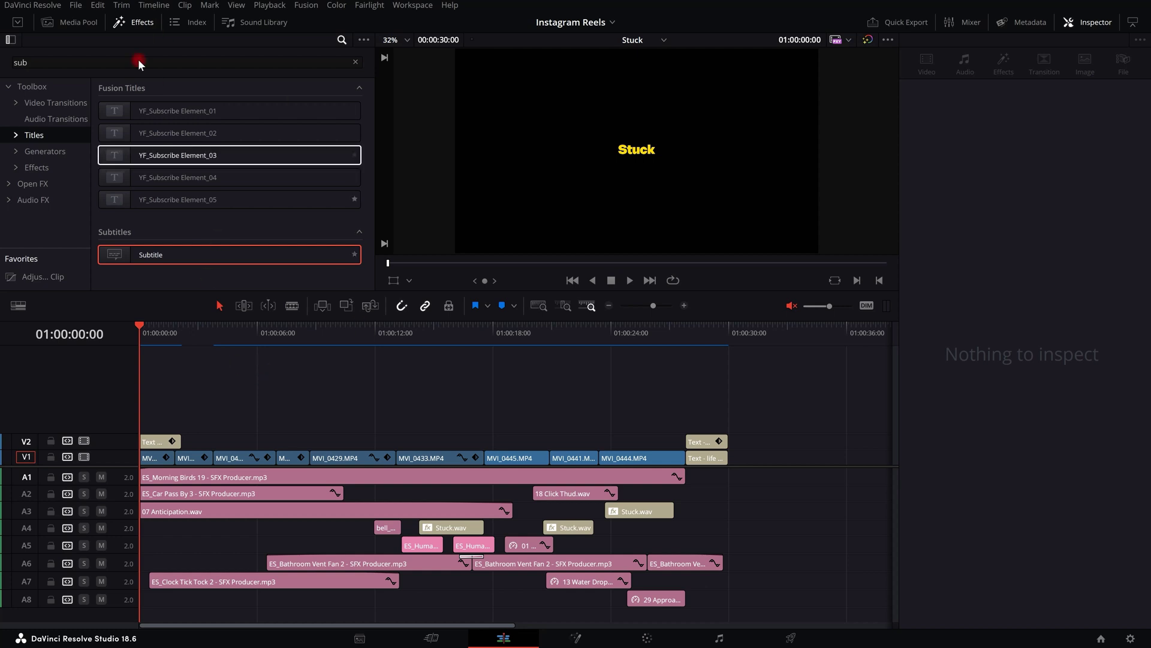
pyautogui.click(151, 4)
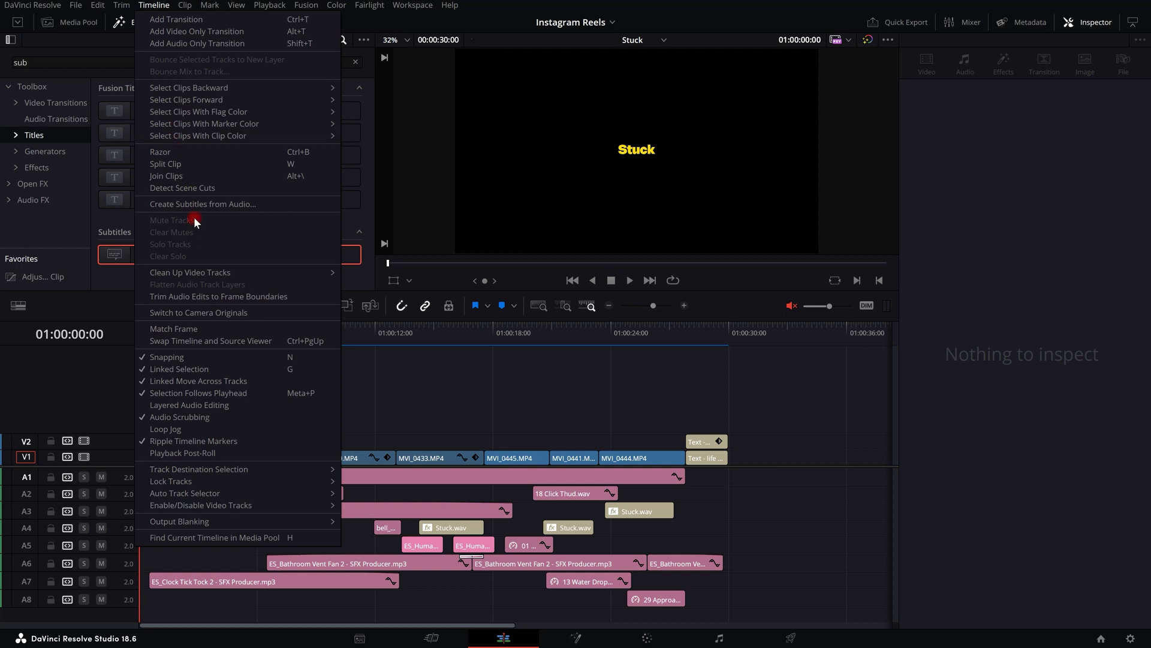
pyautogui.click(206, 205)
pyautogui.click(422, 408)
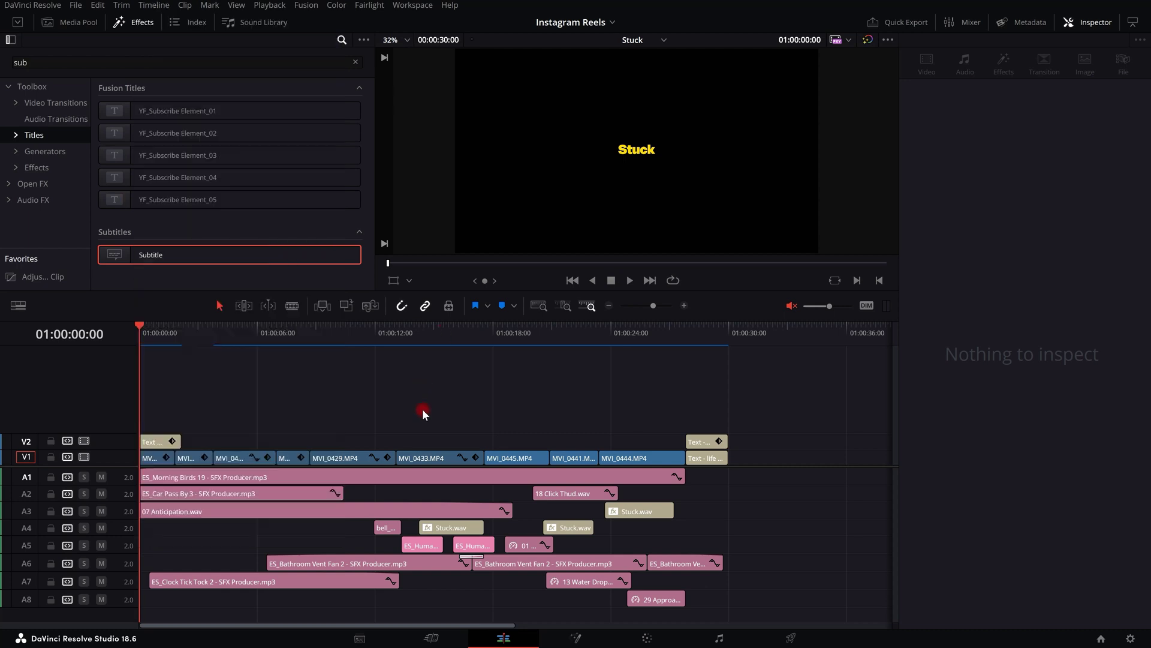
# - Start creating subtitles from the timeline audio, look through the available languages and set the language to English
pyautogui.click(154, 5)
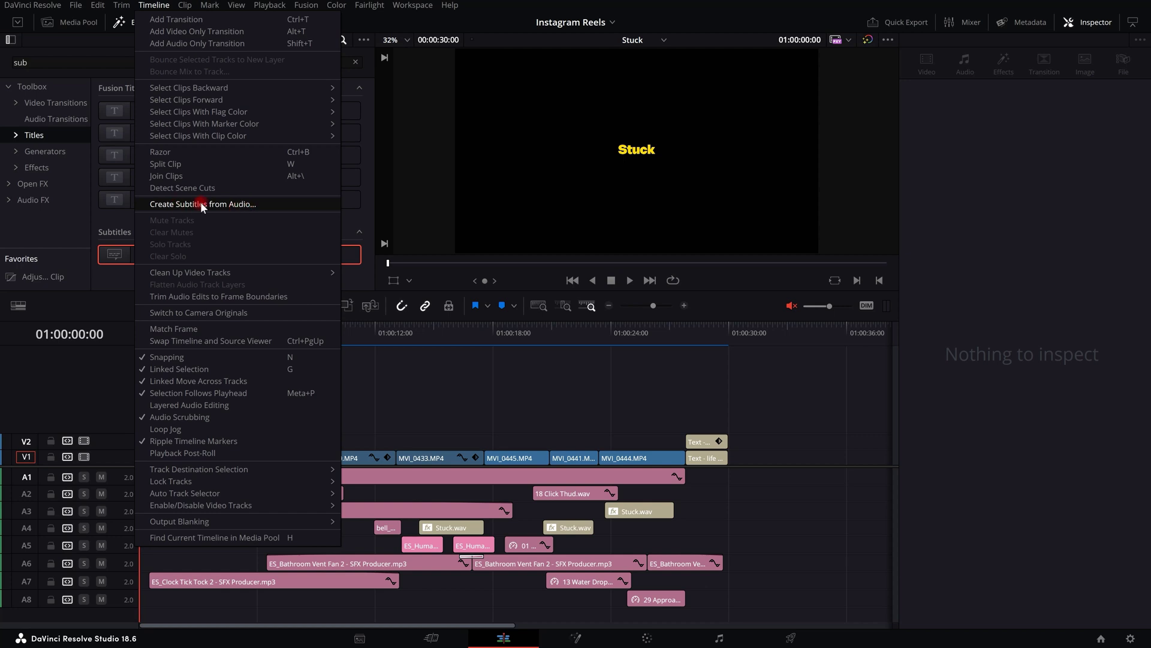
pyautogui.click(233, 204)
pyautogui.moveTo(535, 141); pyautogui.dragTo(488, 166)
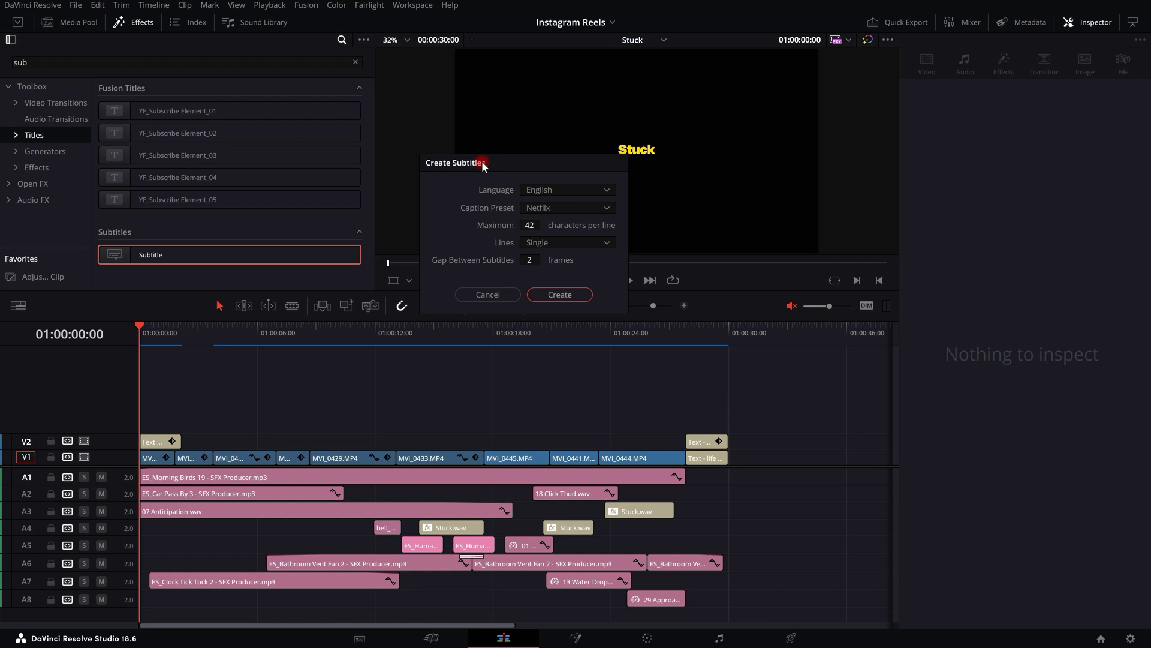
pyautogui.click(539, 189)
pyautogui.click(541, 246)
pyautogui.click(552, 188)
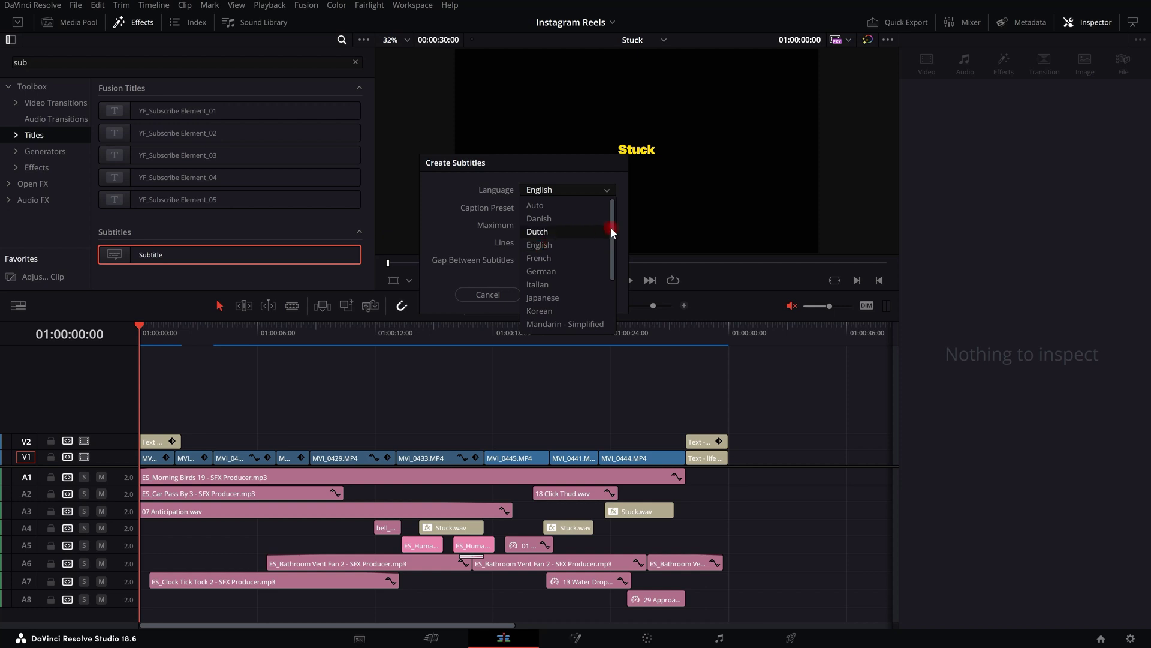
pyautogui.moveTo(610, 223)
pyautogui.mouseDown()
pyautogui.moveTo(610, 280)
pyautogui.moveTo(614, 218)
pyautogui.mouseUp()
pyautogui.scroll(-2, 571, 308)
pyautogui.scroll(2, 573, 324)
pyautogui.click(556, 244)
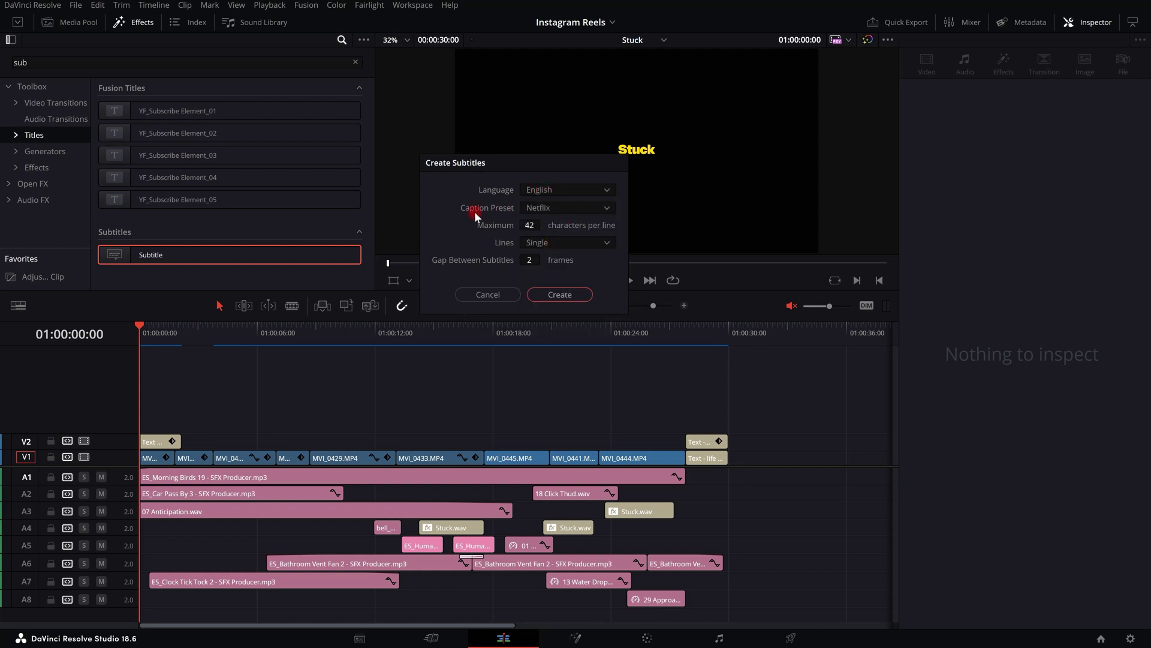
# - Try the Subtitle Default and Teletext caption presets and settle on the Netflix preset
pyautogui.click(548, 208)
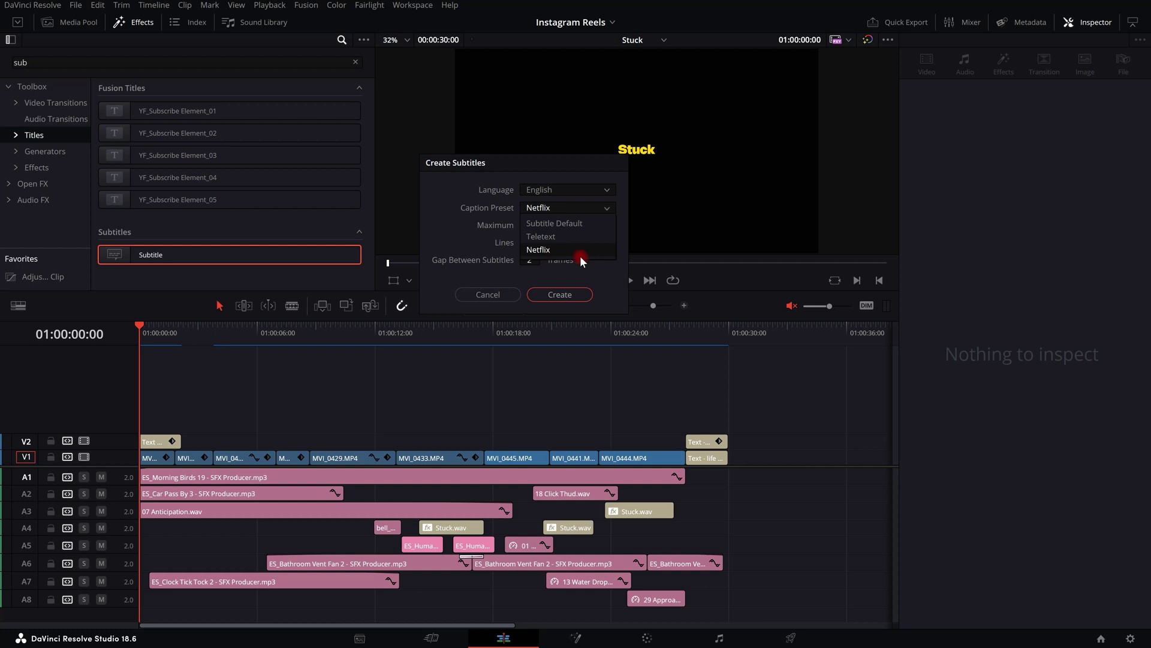
pyautogui.click(570, 227)
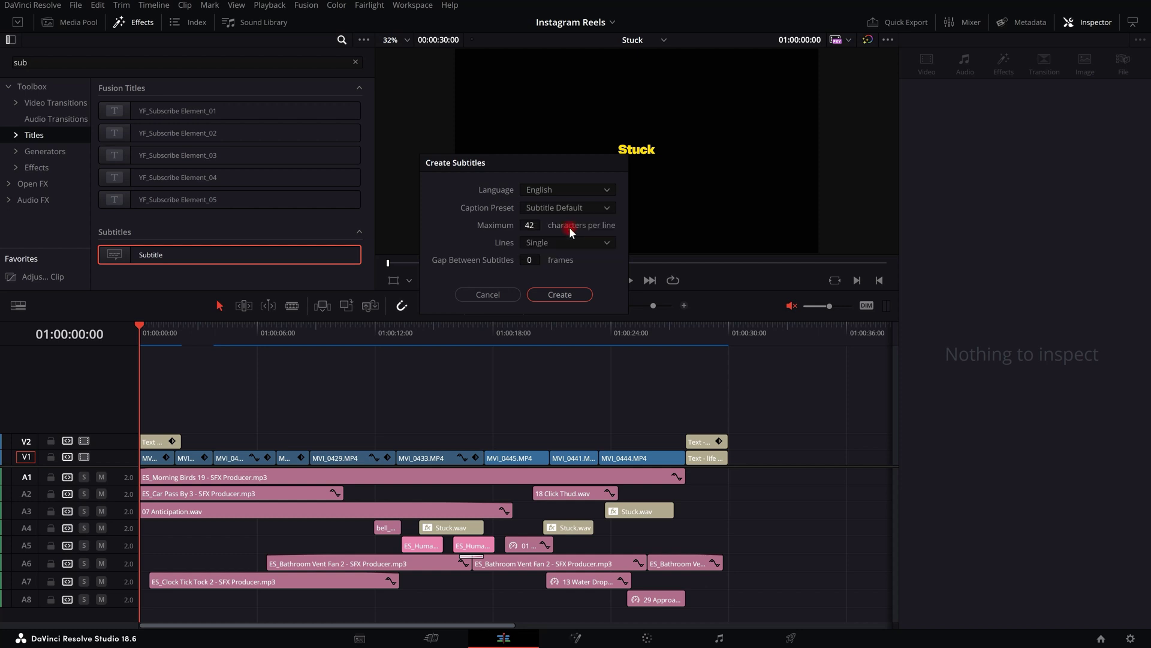
pyautogui.click(571, 209)
pyautogui.click(559, 236)
pyautogui.click(563, 203)
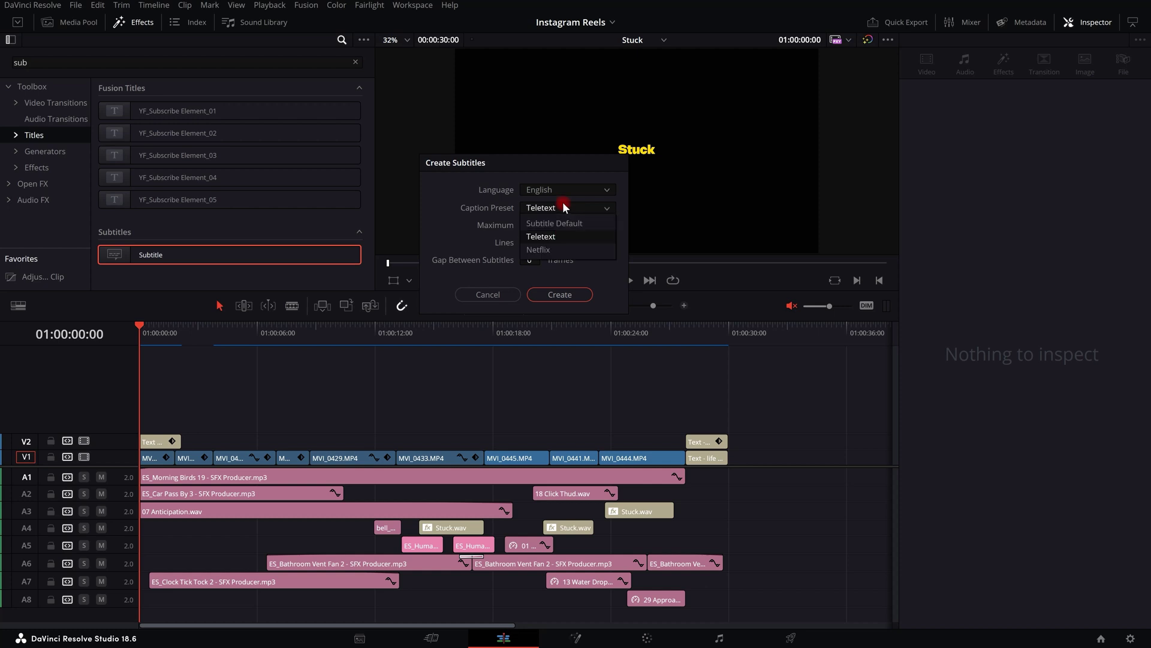
pyautogui.click(550, 250)
pyautogui.click(552, 207)
pyautogui.click(553, 250)
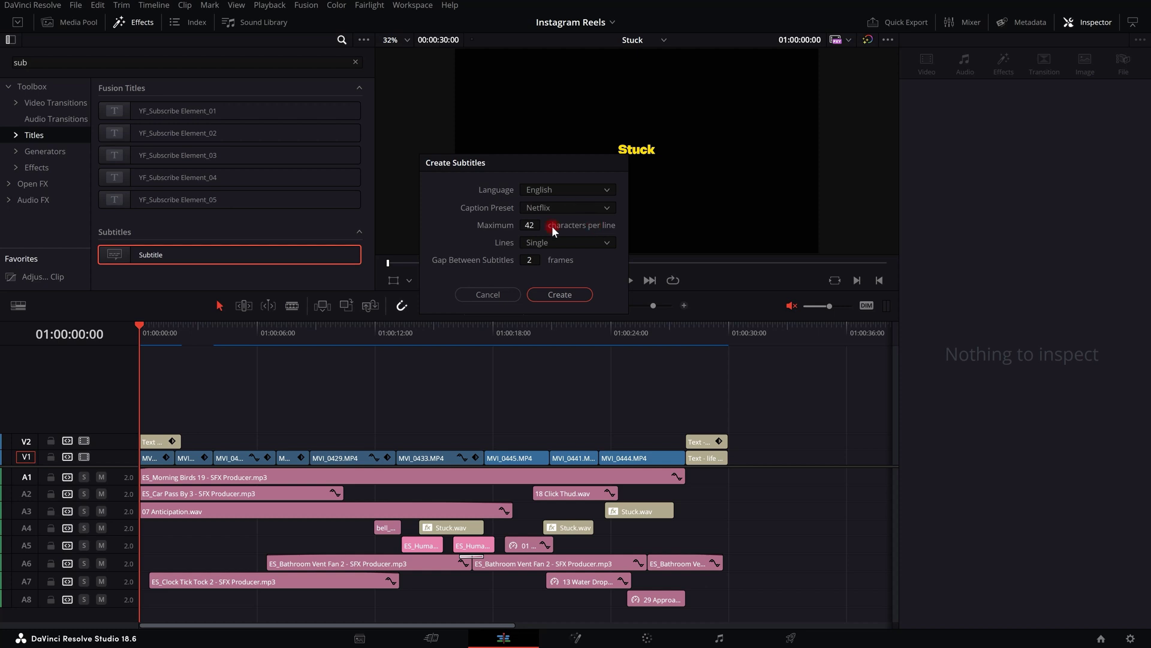
# - Set the subtitle lines to Single and create the subtitles from the audio
pyautogui.click(567, 243)
pyautogui.click(564, 243)
pyautogui.click(567, 243)
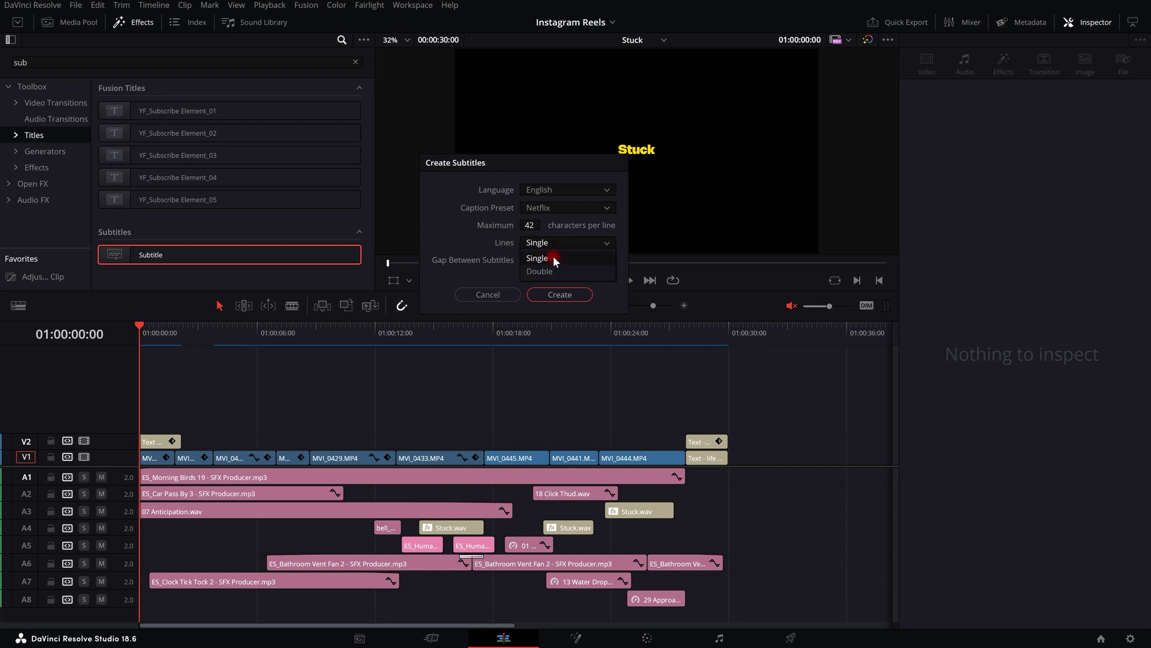
pyautogui.click(553, 259)
pyautogui.click(559, 244)
pyautogui.click(553, 243)
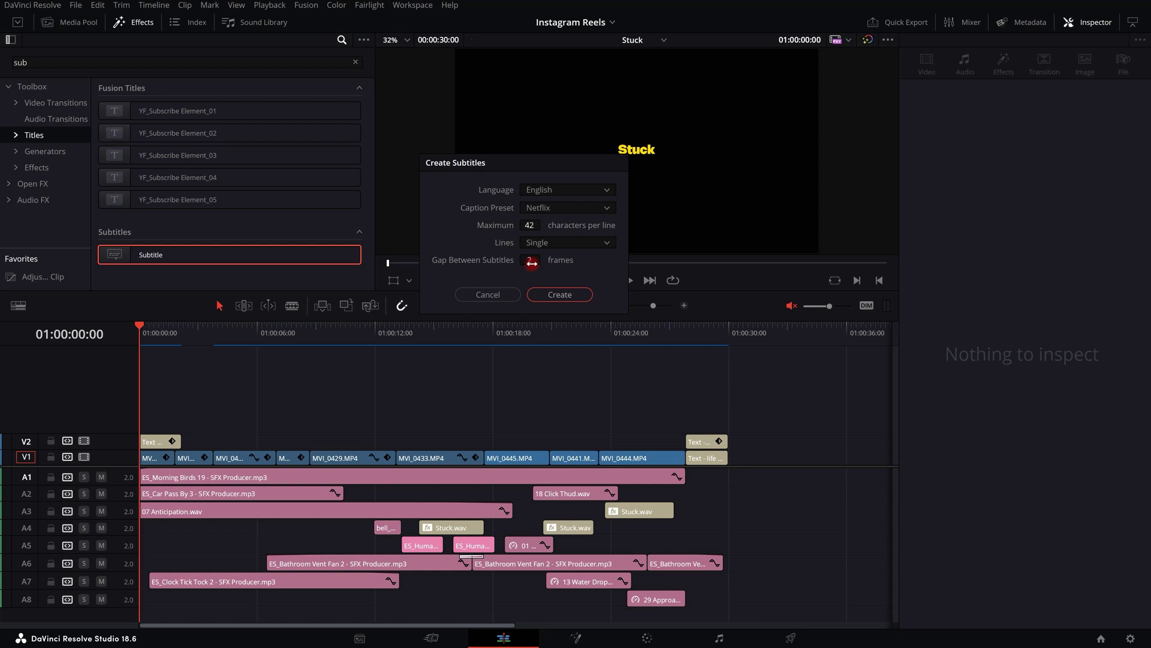
pyautogui.click(566, 293)
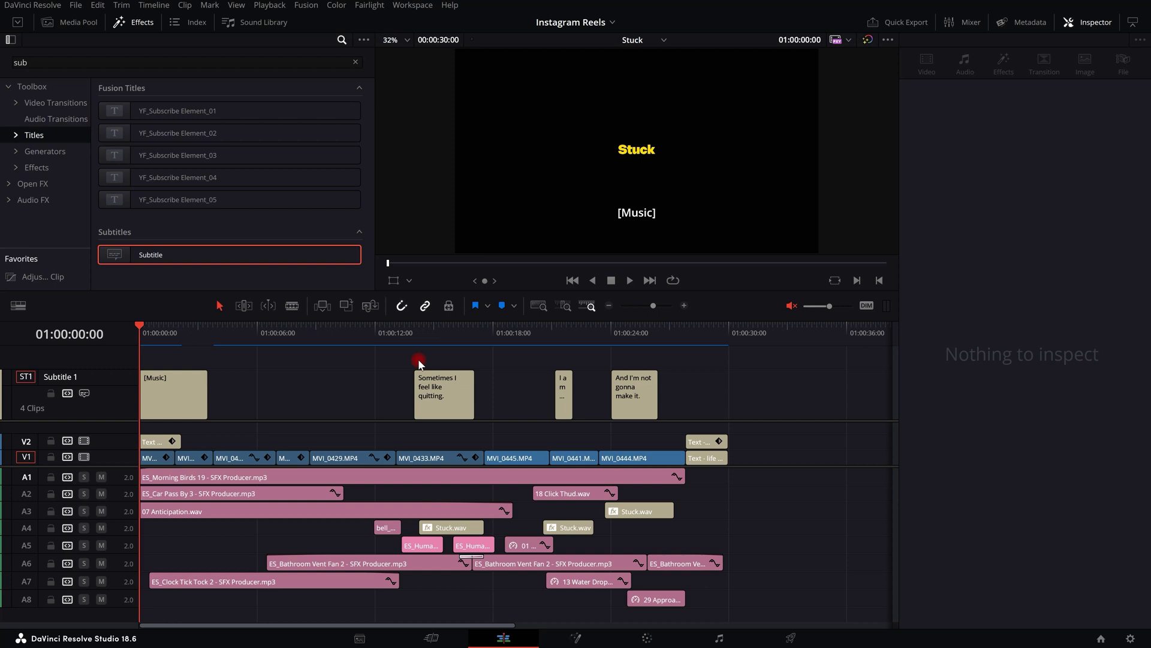
# - Preview the "Sometimes I feel like quitting." caption over the video and select all generated subtitle clips
pyautogui.moveTo(170, 355); pyautogui.dragTo(712, 405)
pyautogui.click(176, 358)
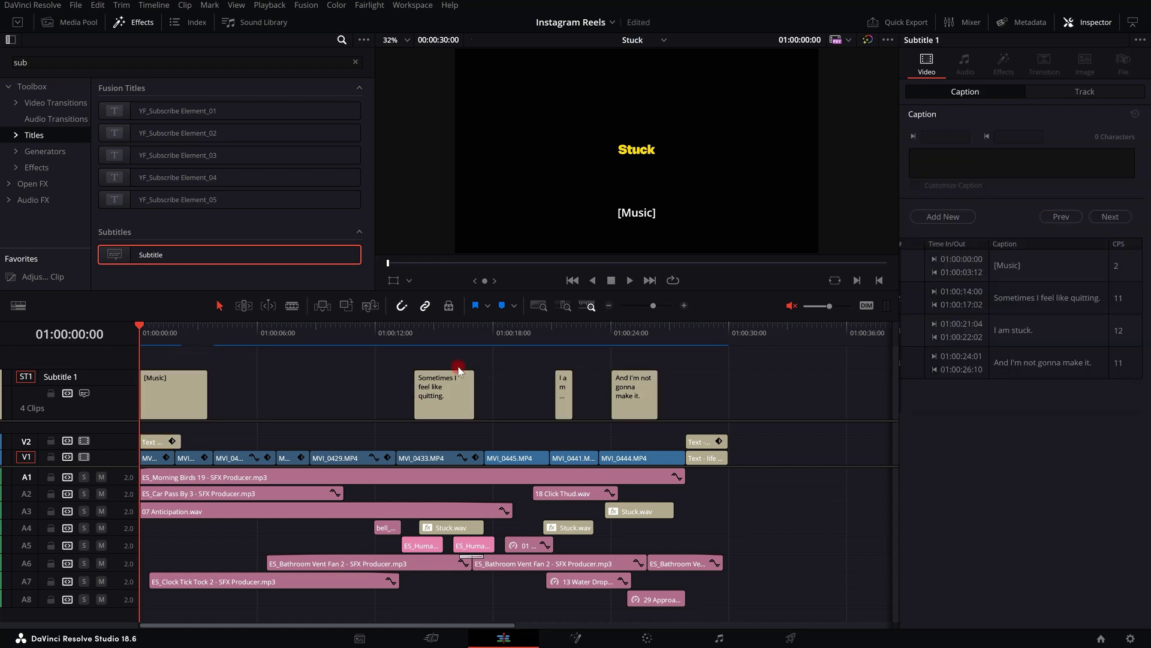
pyautogui.click(421, 341)
pyautogui.click(413, 336)
pyautogui.moveTo(413, 335)
pyautogui.mouseDown()
pyautogui.moveTo(623, 340)
pyautogui.moveTo(433, 343)
pyautogui.mouseUp()
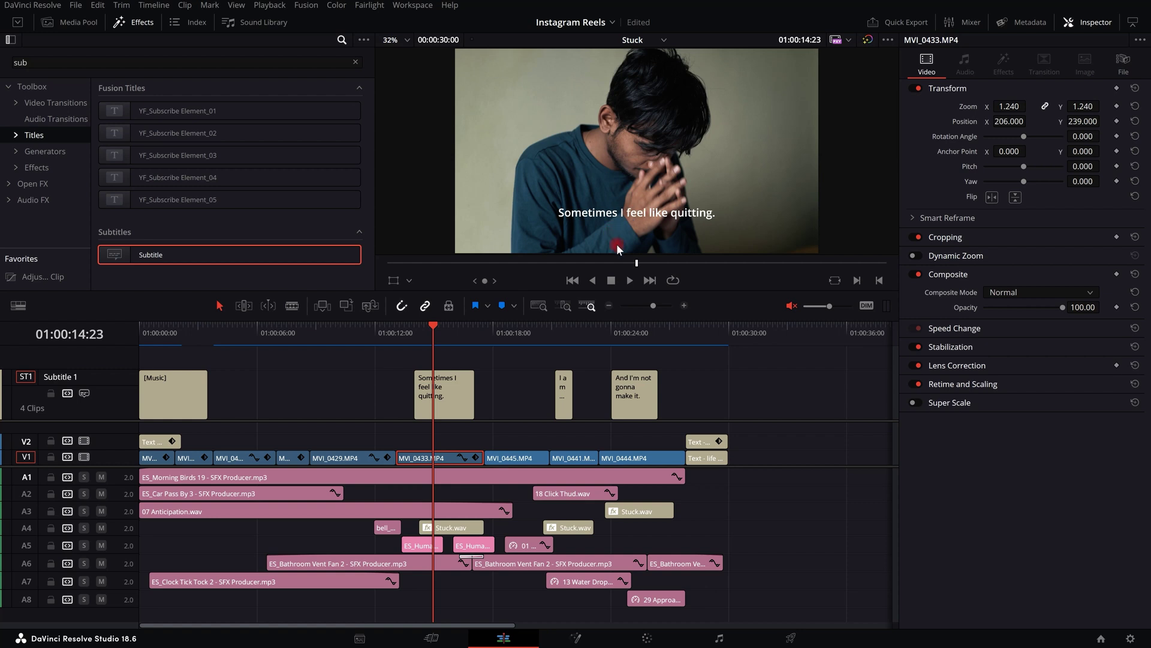
pyautogui.click(520, 390)
pyautogui.moveTo(171, 358); pyautogui.dragTo(704, 409)
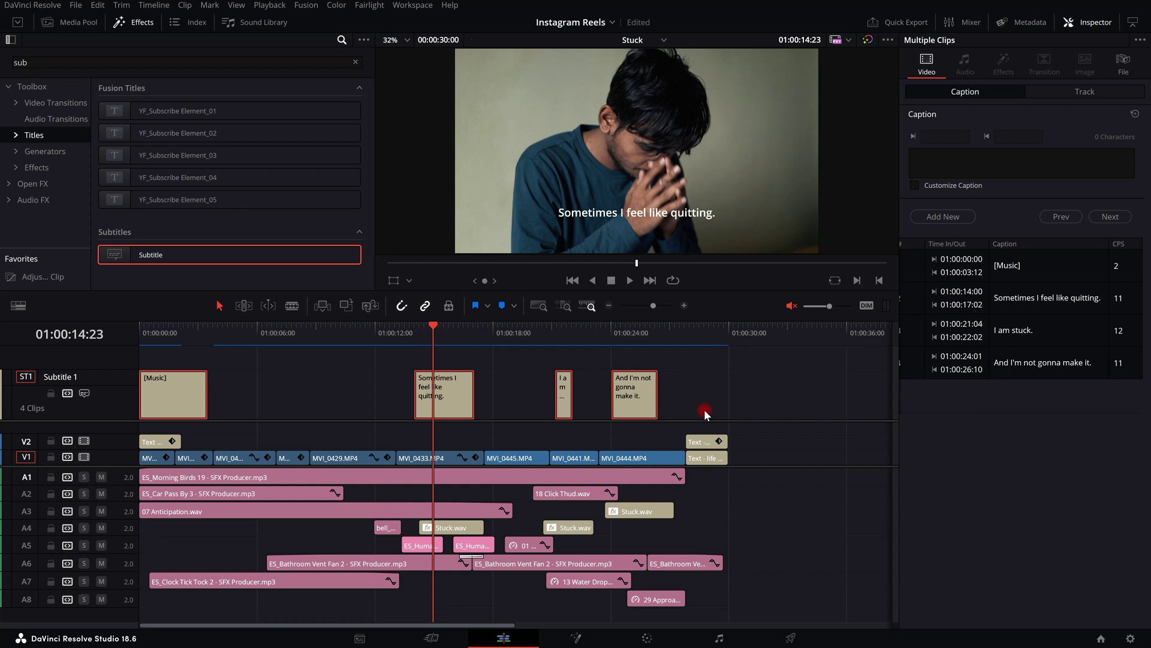
# - Check the generated captions against the video at several points along the timeline and inspect the "Sometimes I feel like quitting." clip
pyautogui.moveTo(143, 338); pyautogui.dragTo(150, 338)
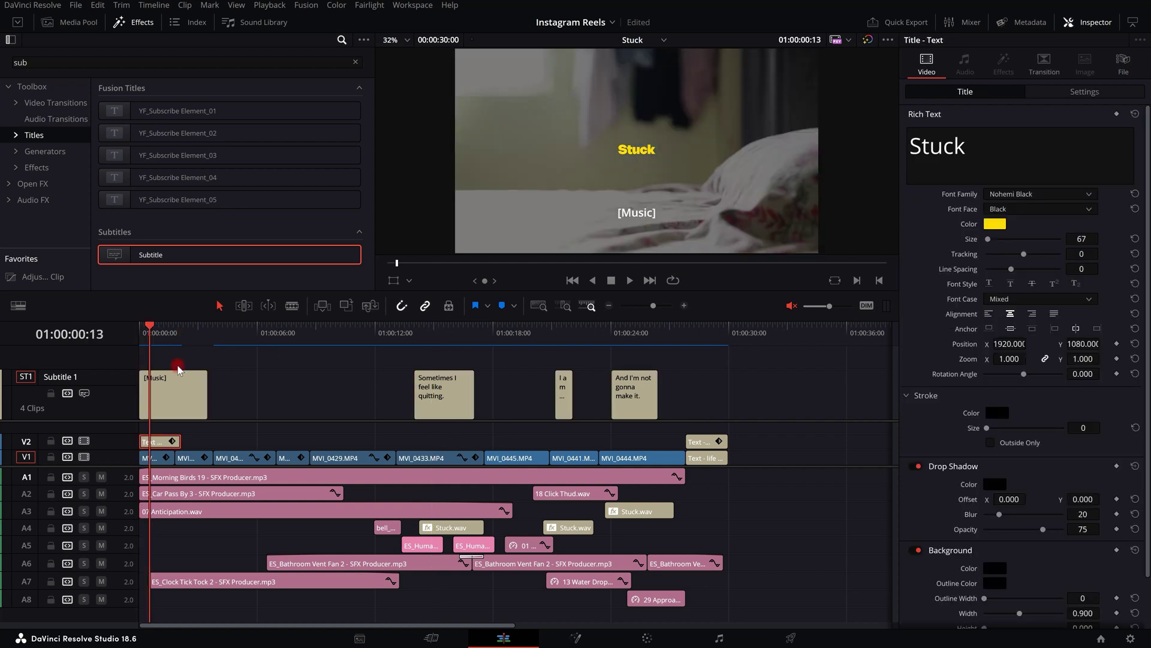
pyautogui.click(141, 340)
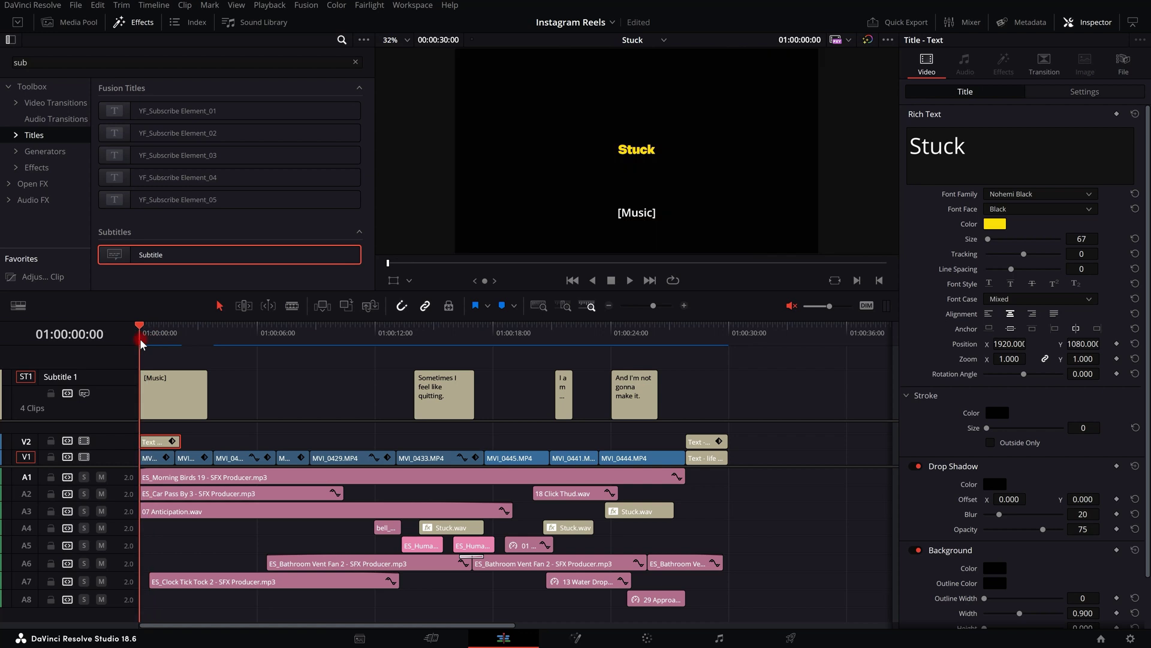
pyautogui.click(397, 343)
pyautogui.press('space')
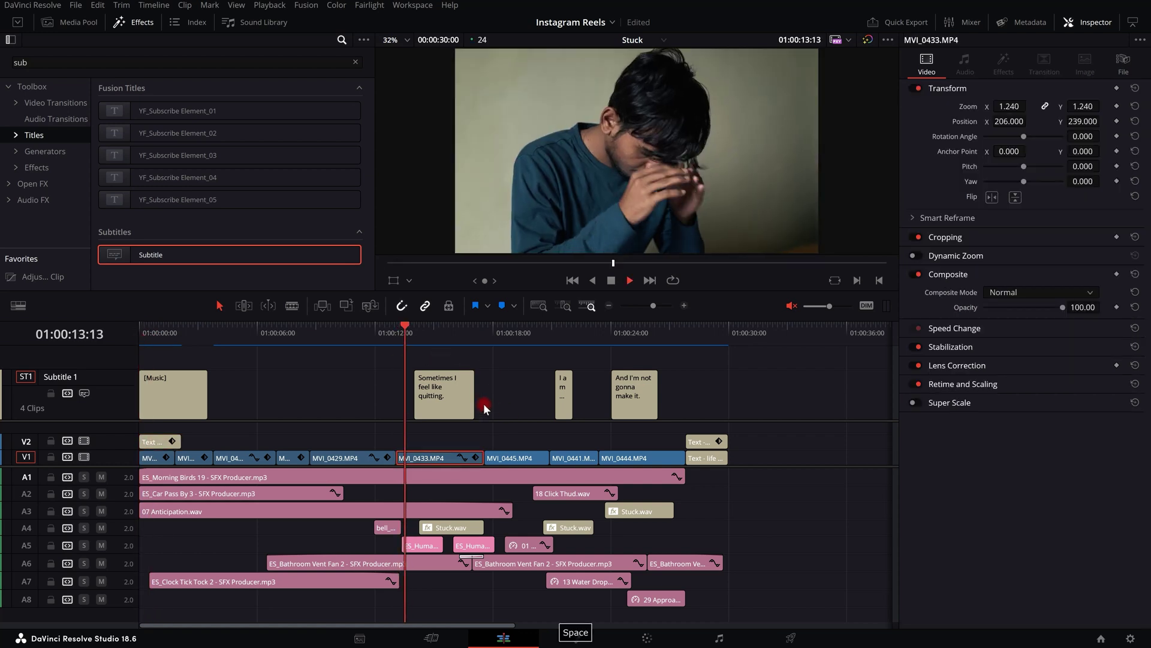
pyautogui.click(558, 336)
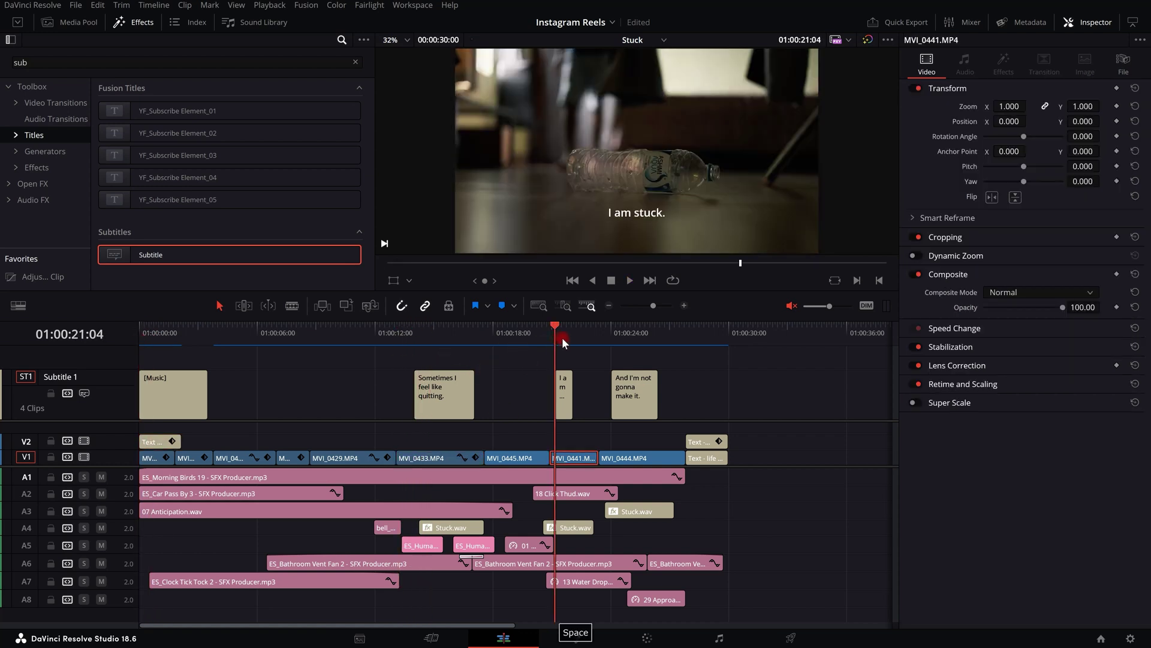
pyautogui.click(630, 341)
pyautogui.click(443, 354)
pyautogui.click(451, 397)
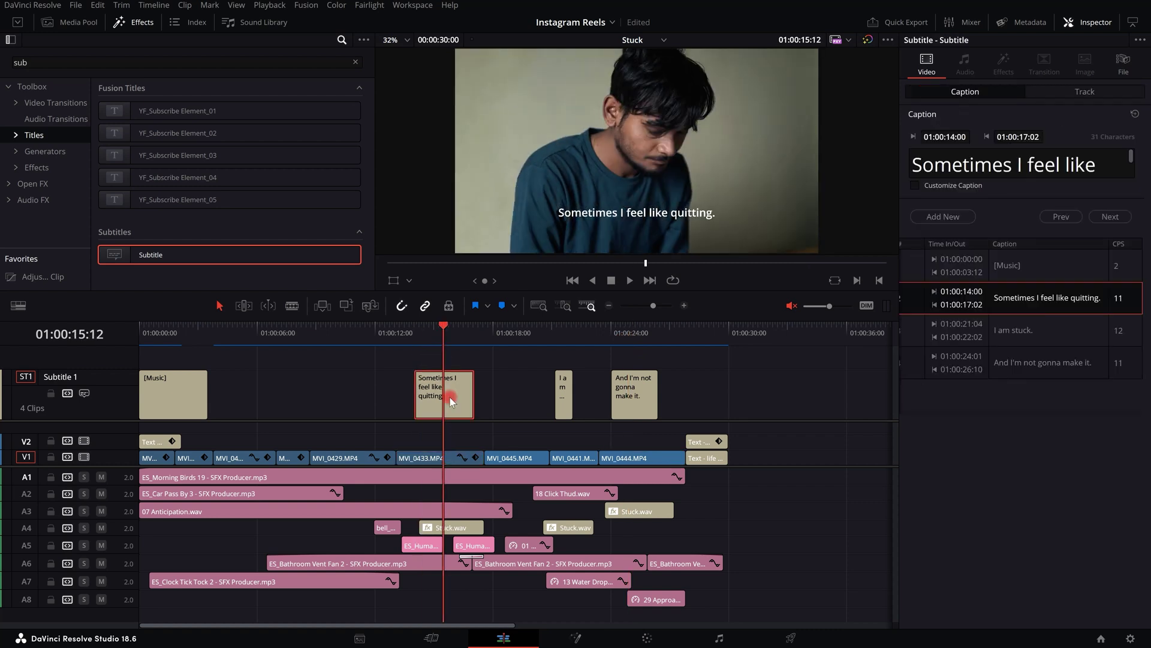
pyautogui.click(311, 368)
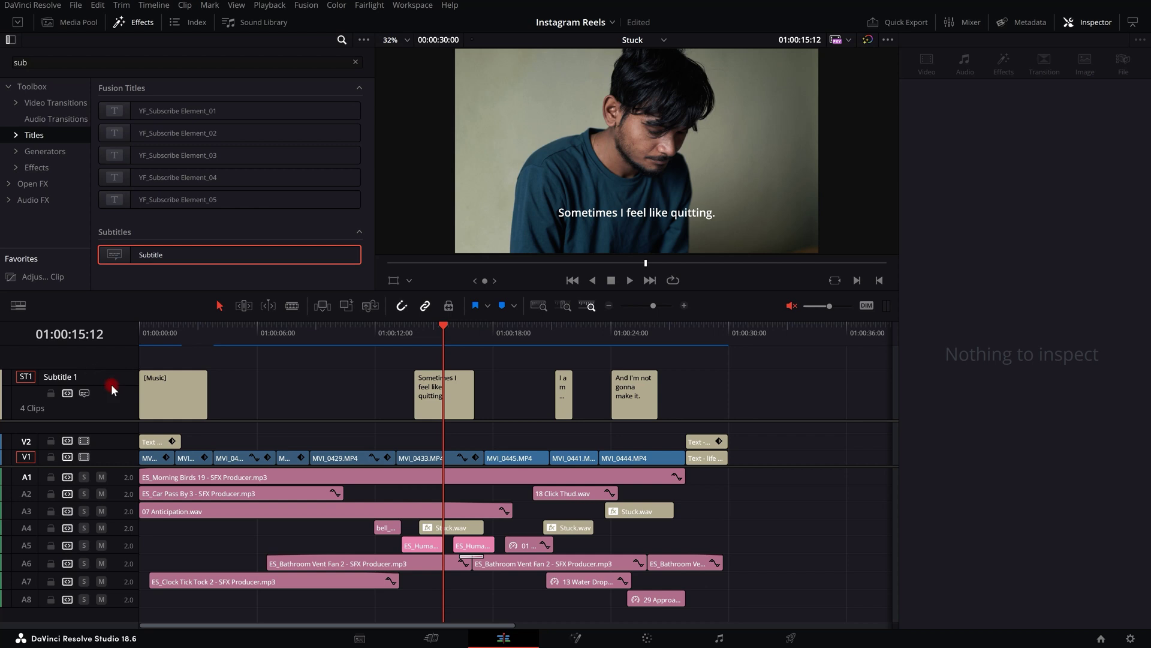
# - Make the subtitle track slightly taller and rename it "My first Caption"
pyautogui.doubleClick(104, 362)
pyautogui.moveTo(114, 371); pyautogui.dragTo(113, 366)
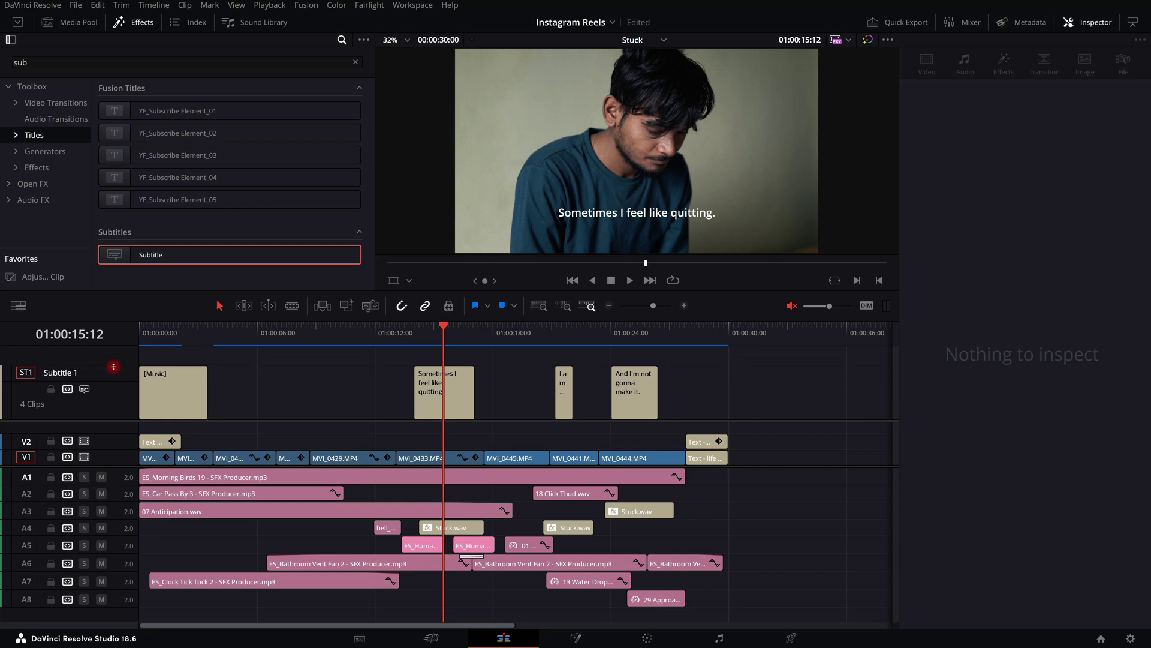
pyautogui.doubleClick(69, 374)
pyautogui.hotkey('ctrl', 'a')
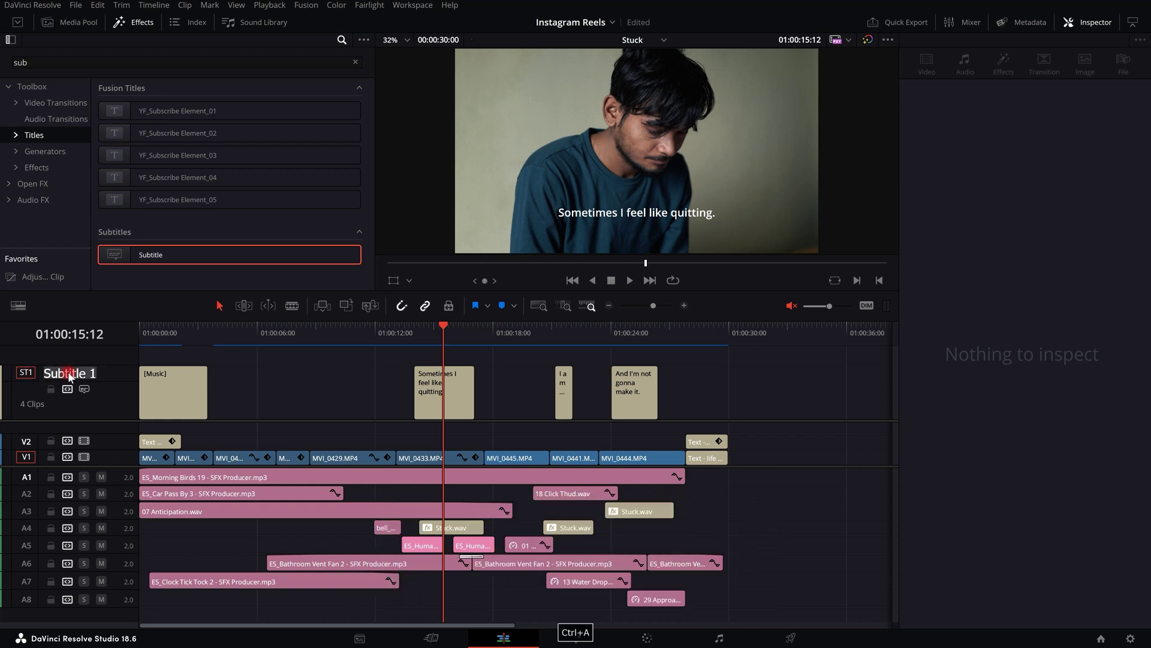
pyautogui.write('My first')
pyautogui.write(' Caption')
pyautogui.press('Return')
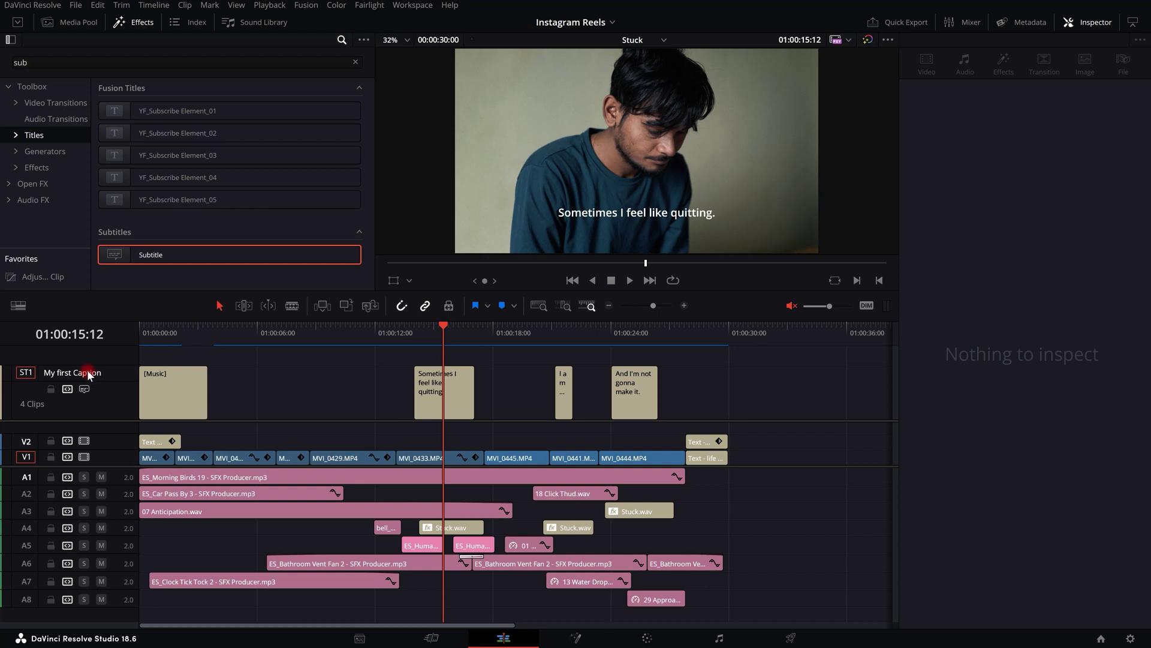
# - Lock the subtitle track, try selecting on it, and unlock it again
pyautogui.click(51, 388)
pyautogui.click(490, 380)
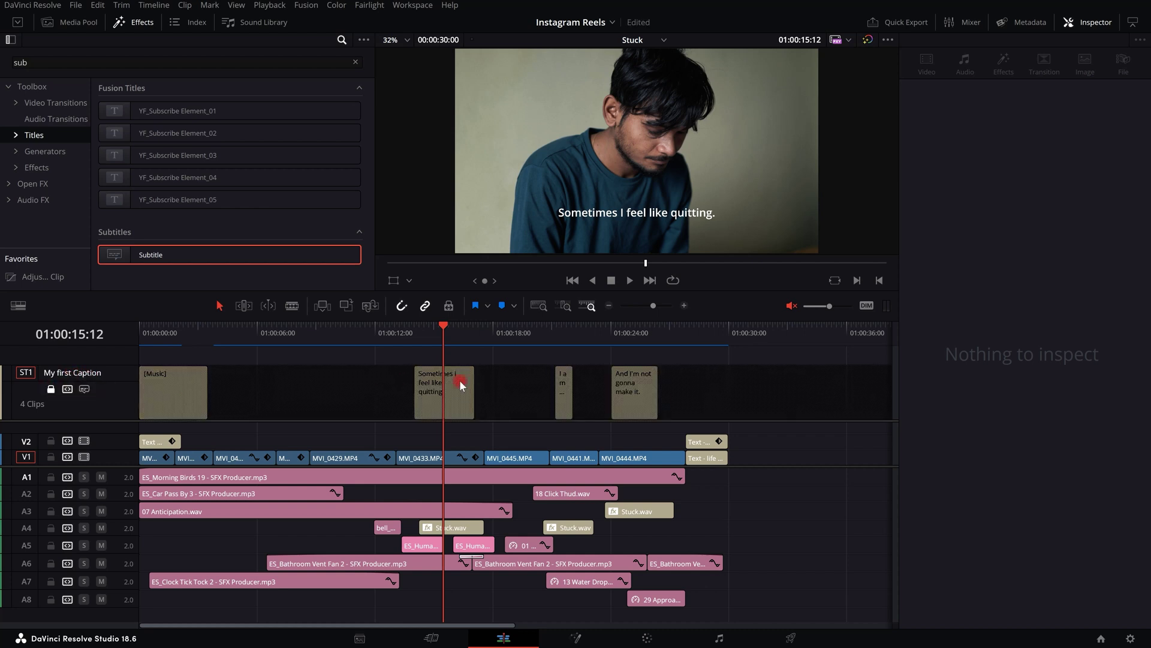
pyautogui.click(51, 389)
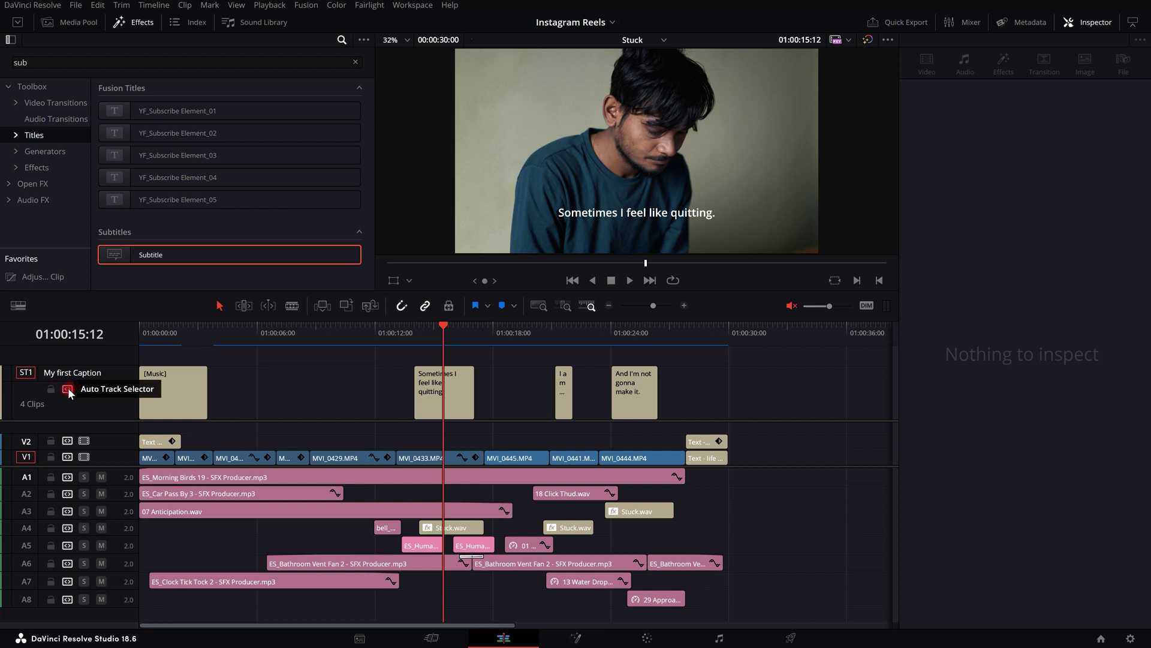
# - Turn off the subtitle track's Auto Track Selector, test edit-point navigation with it off, and turn it back on
pyautogui.click(66, 389)
pyautogui.moveTo(432, 337)
pyautogui.mouseDown()
pyautogui.moveTo(390, 337)
pyautogui.moveTo(451, 337)
pyautogui.moveTo(438, 337)
pyautogui.mouseUp()
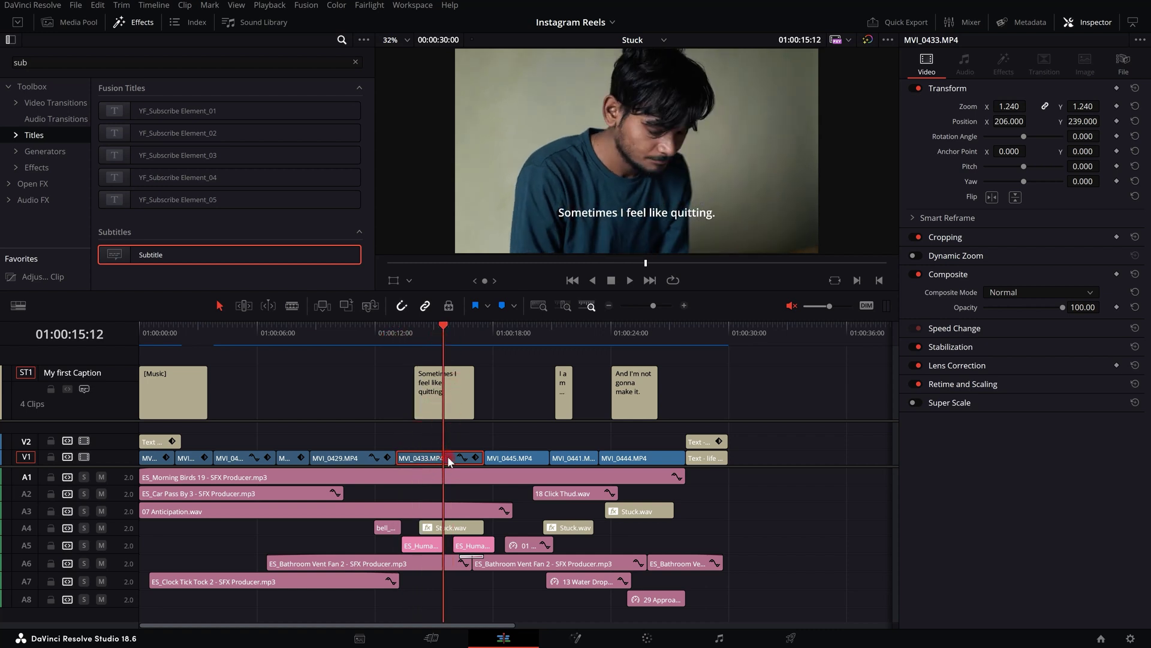
pyautogui.press('Up')
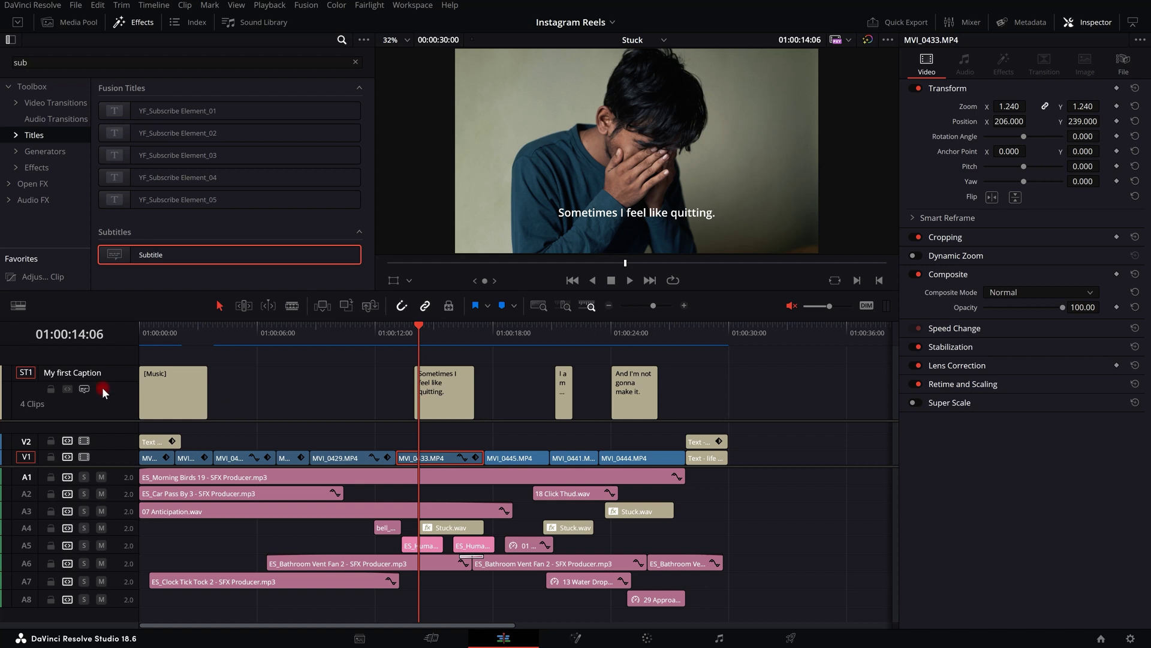
pyautogui.click(66, 386)
# - Select all clips on the subtitle track, disable the track's display over the video, and enable it again
pyautogui.moveTo(167, 361); pyautogui.dragTo(739, 382)
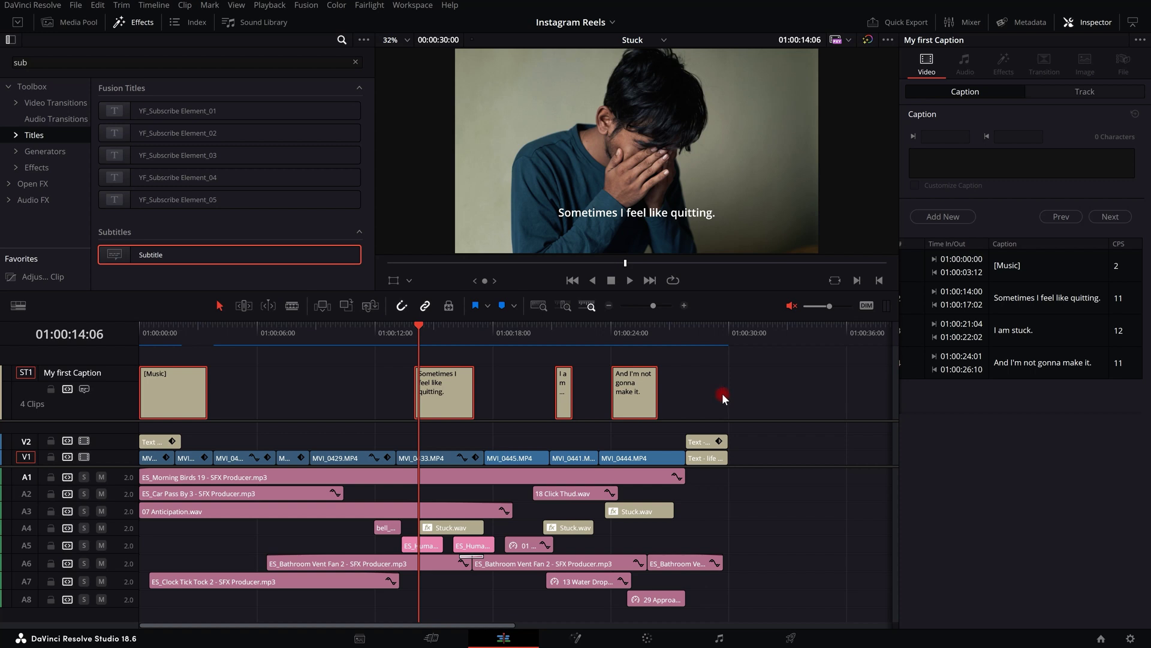
pyautogui.click(85, 388)
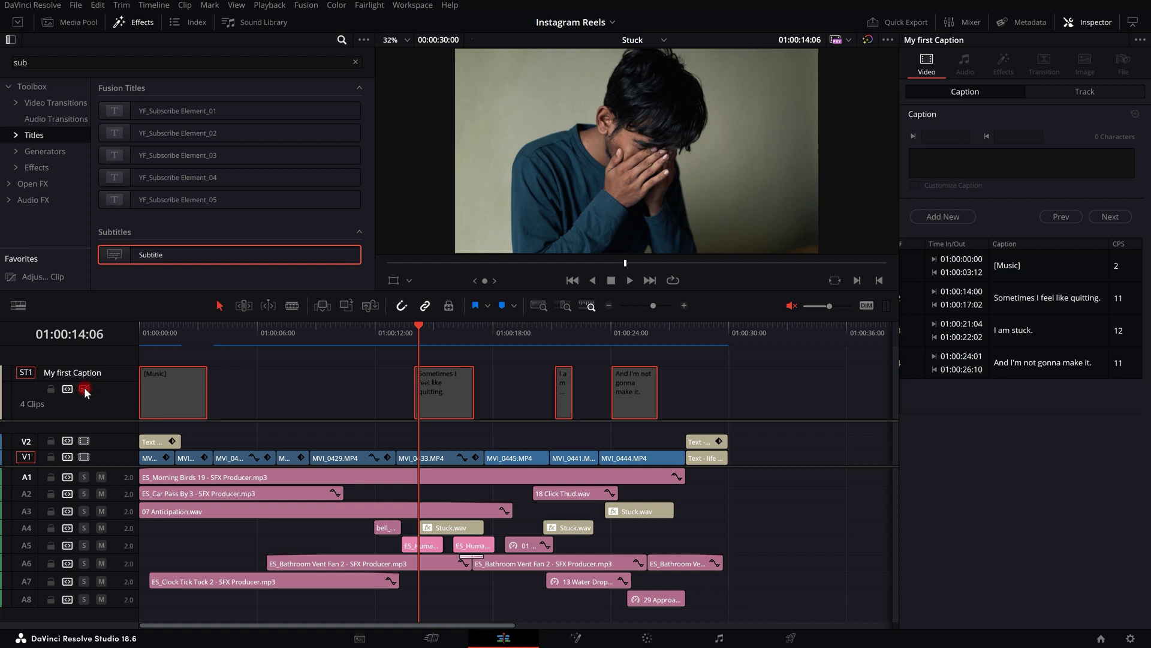
pyautogui.click(85, 389)
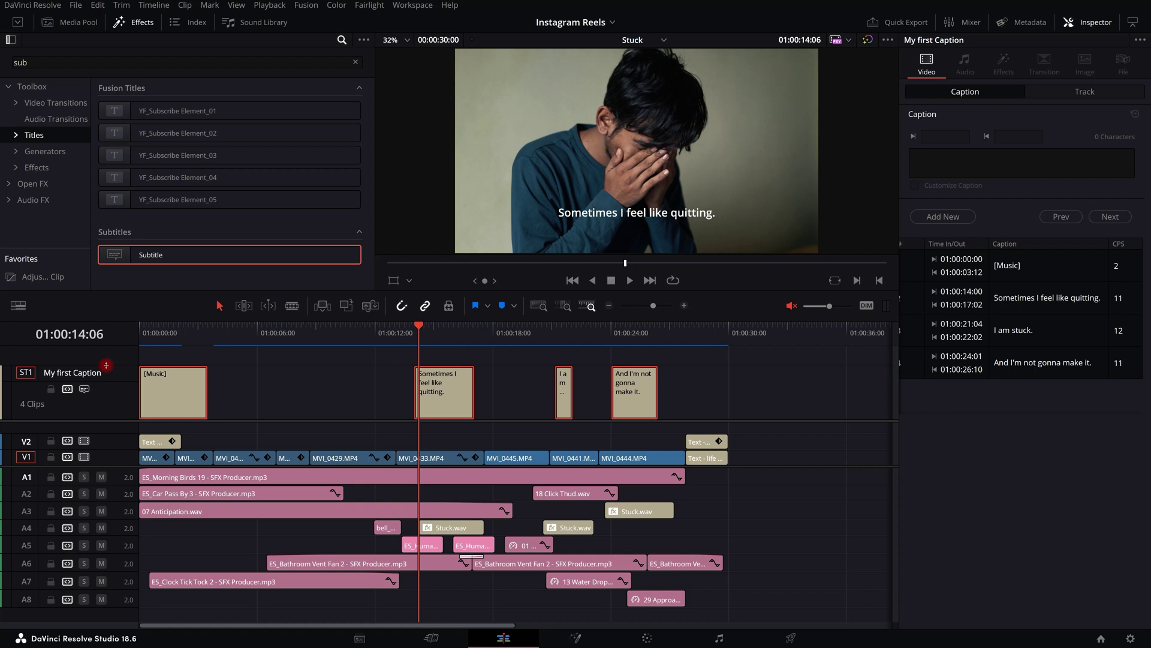
# - Change the "My first Caption" subtitle track's color to Apricot and clear the clip selection
pyautogui.click(117, 385)
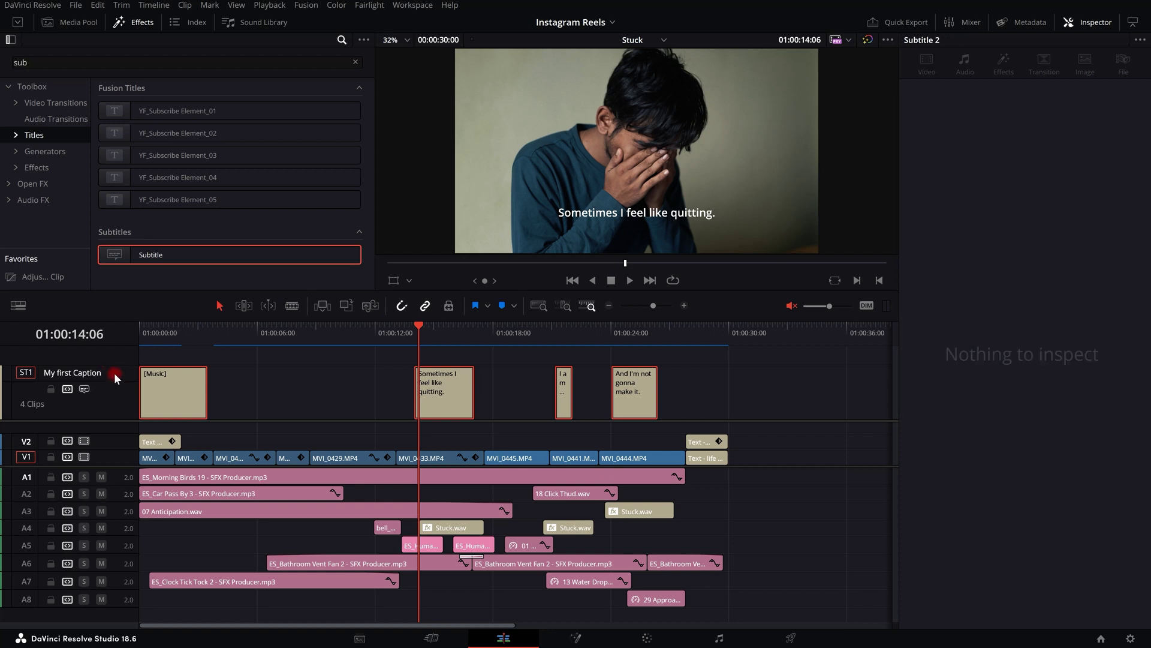
pyautogui.rightClick(114, 375)
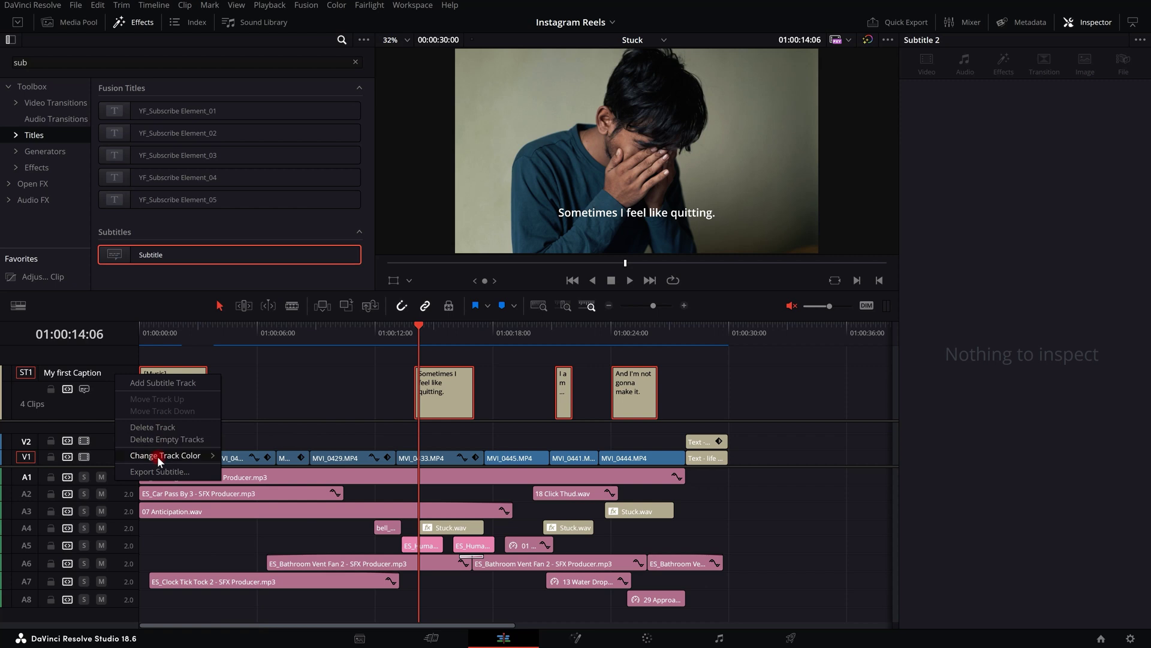
pyautogui.moveTo(191, 456)
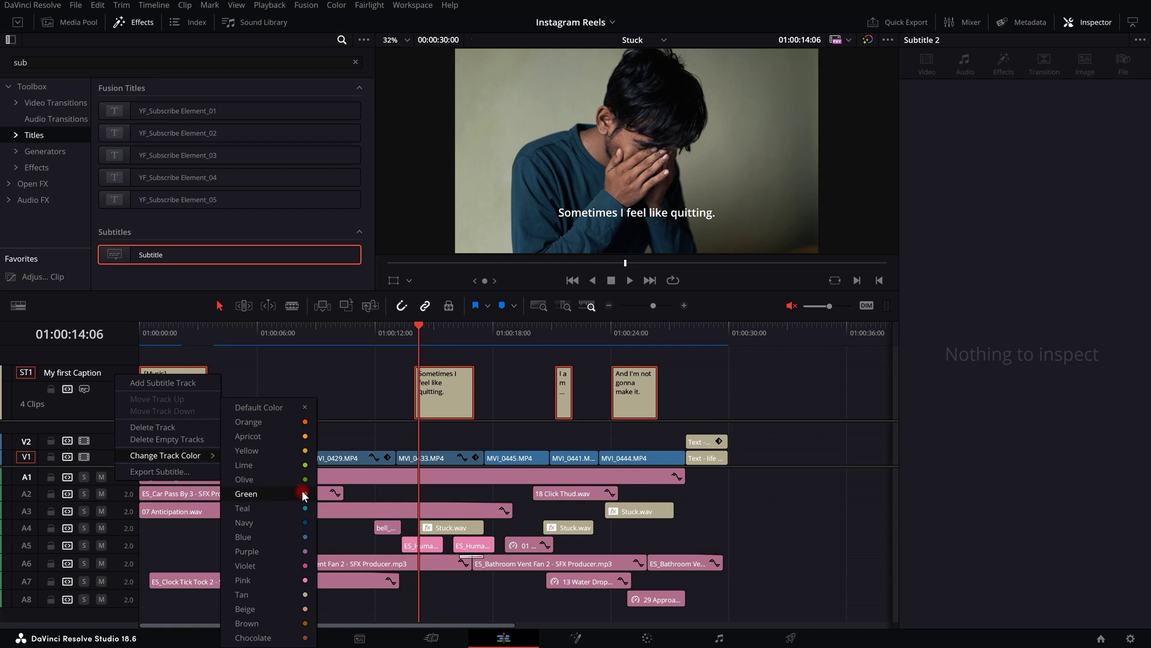
pyautogui.click(300, 438)
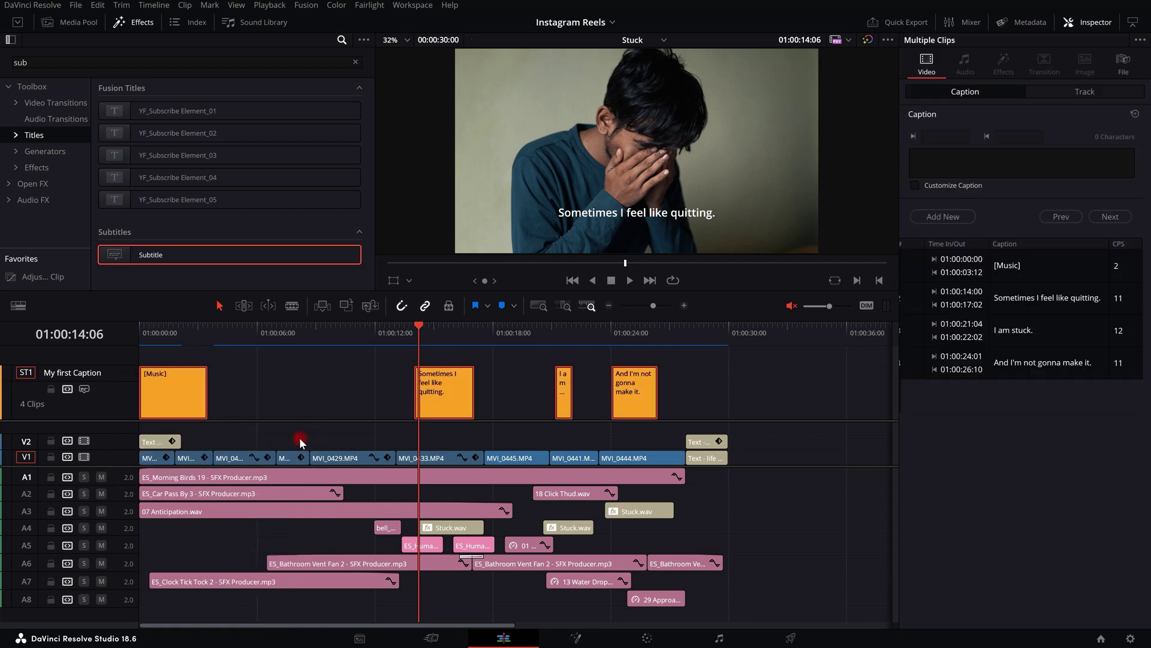
pyautogui.click(738, 437)
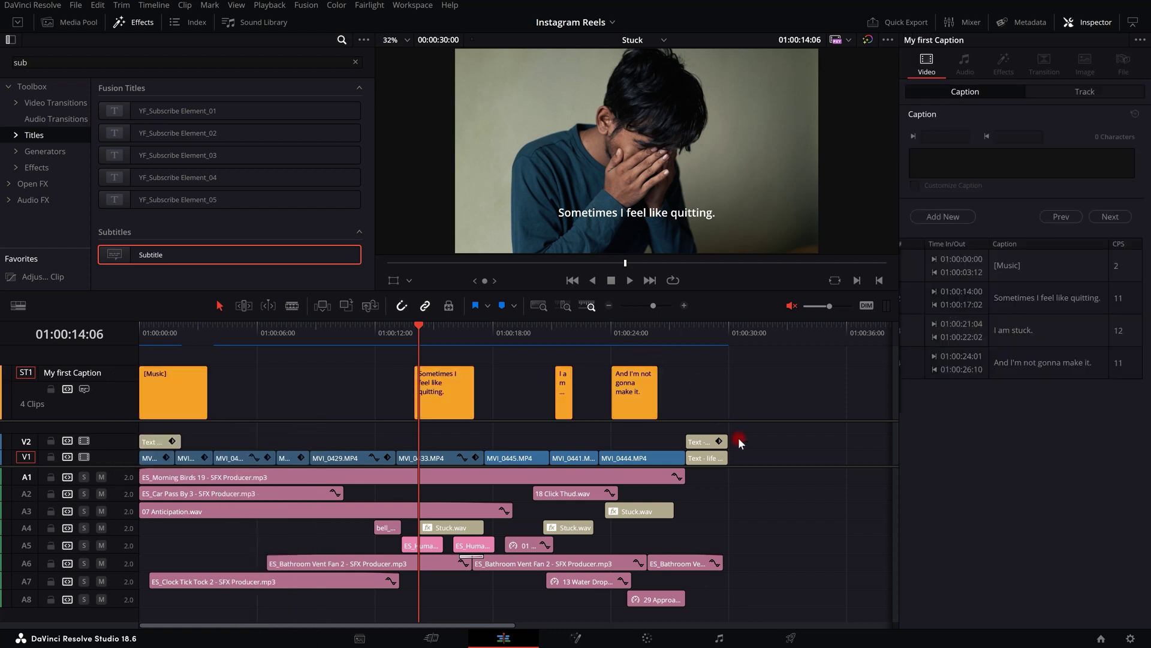
# - Export the subtitle track to the Downloads folder as "My first Caption" in the Subtitle Files (*.srt) format
pyautogui.rightClick(114, 389)
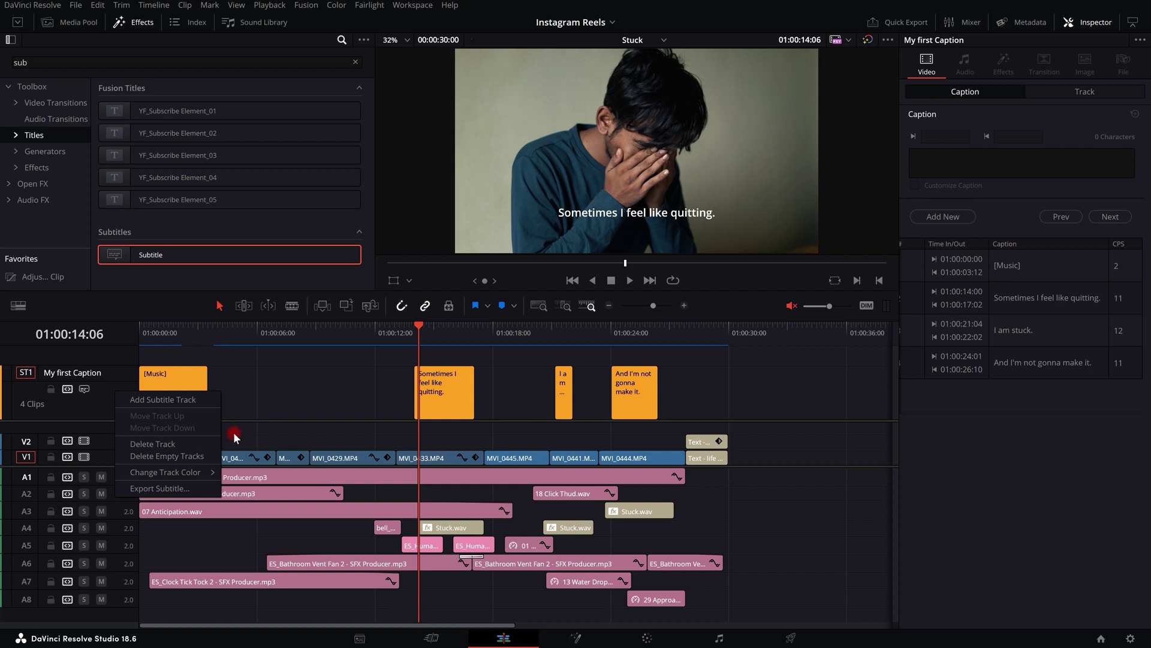
pyautogui.click(183, 488)
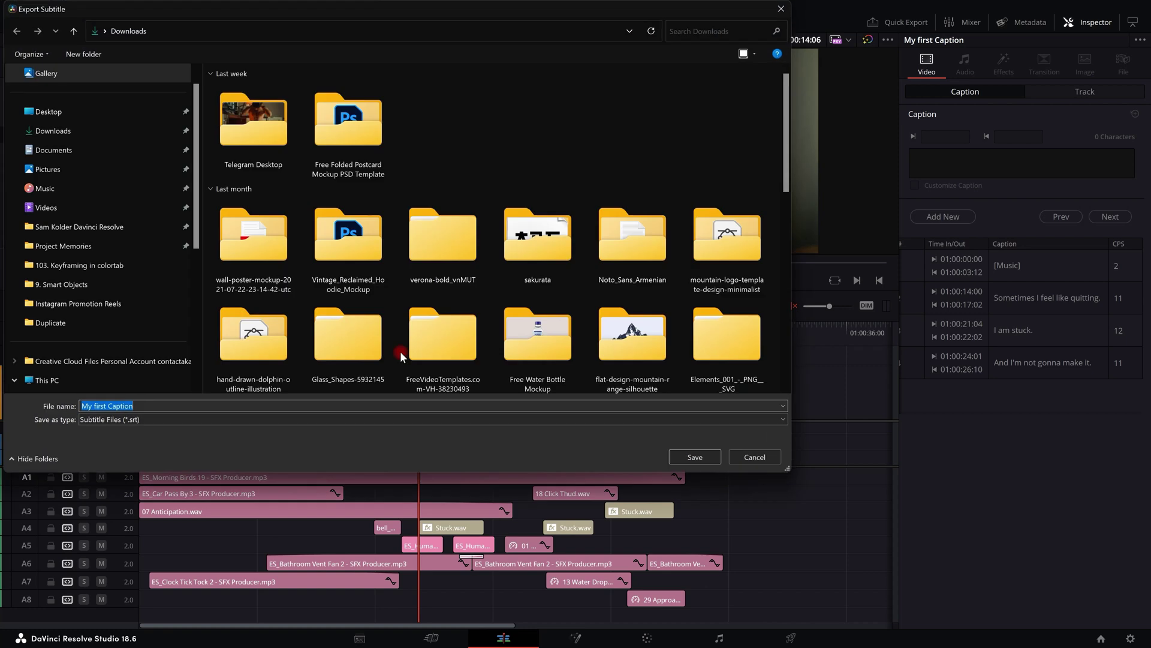
pyautogui.click(120, 150)
pyautogui.click(120, 133)
pyautogui.click(176, 418)
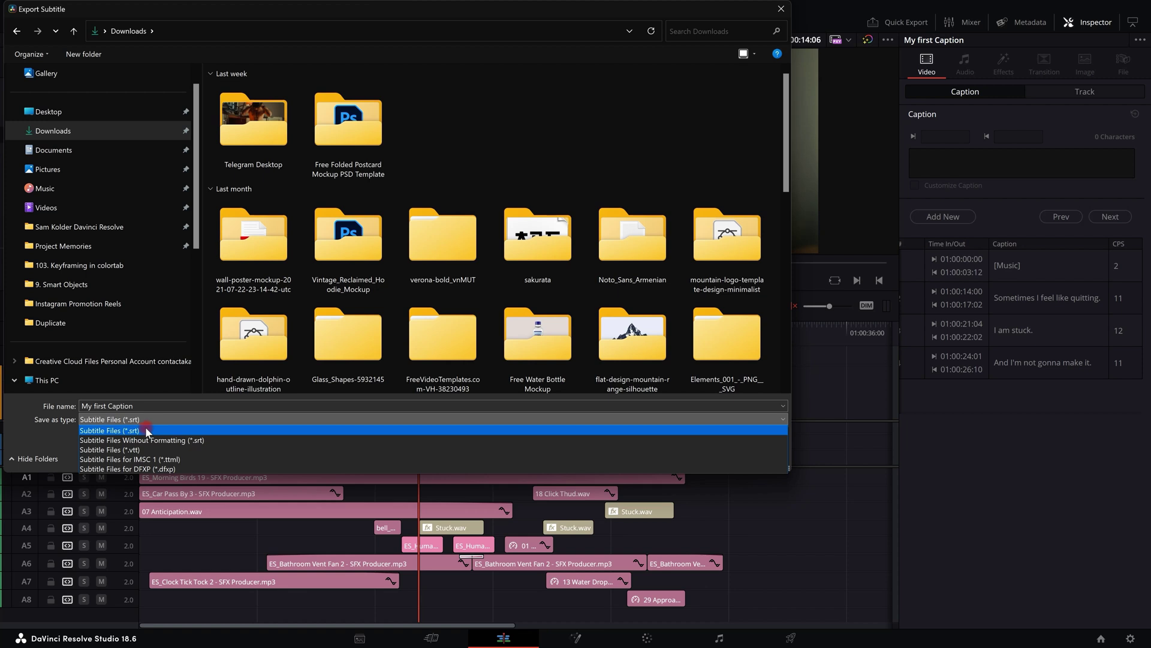
pyautogui.click(124, 430)
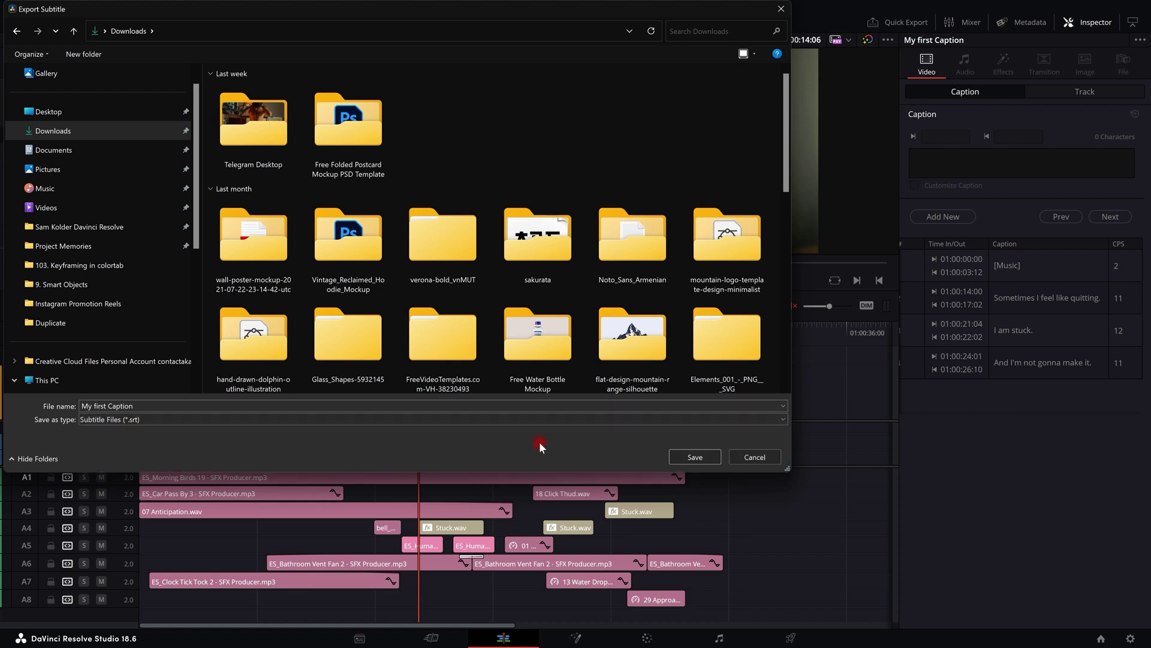
pyautogui.click(687, 457)
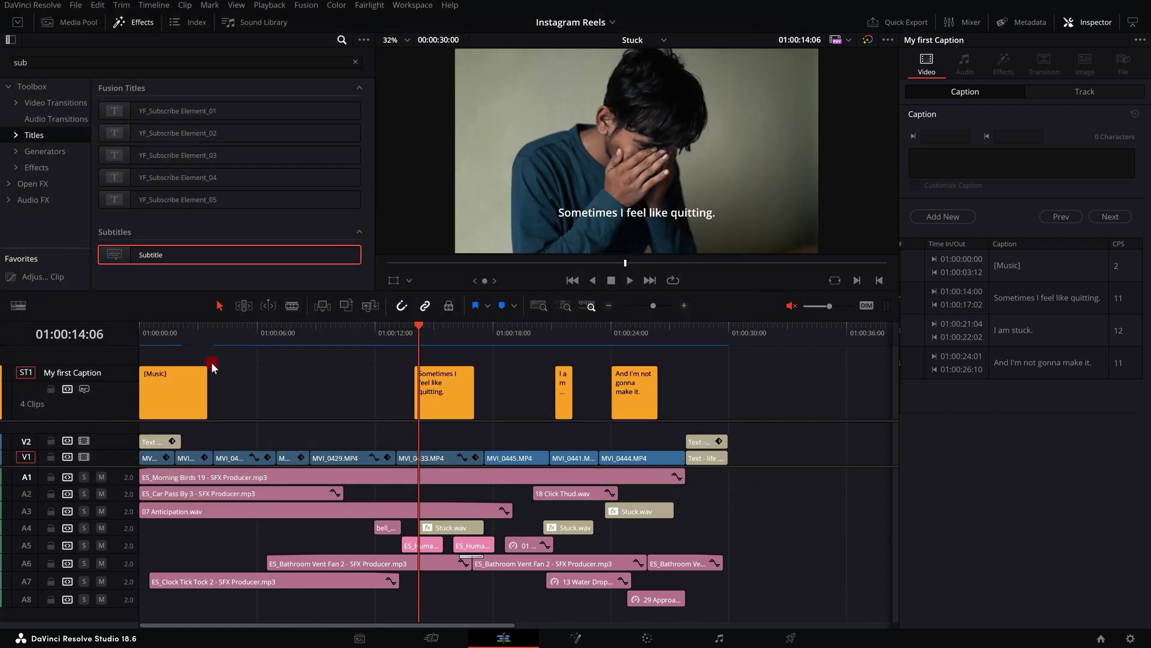
# - Open the Downloads folder in File Explorer, check the exported "My first Caption" SRT file, and close the window
pyautogui.press('super+e')
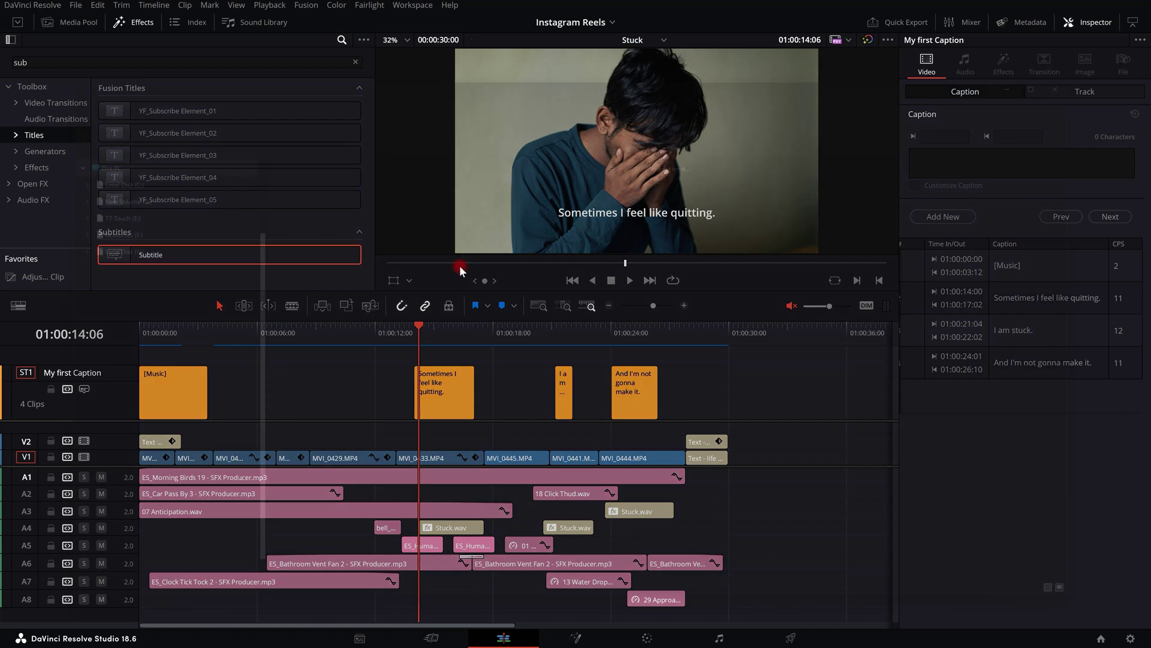
pyautogui.scroll(2, 222, 264)
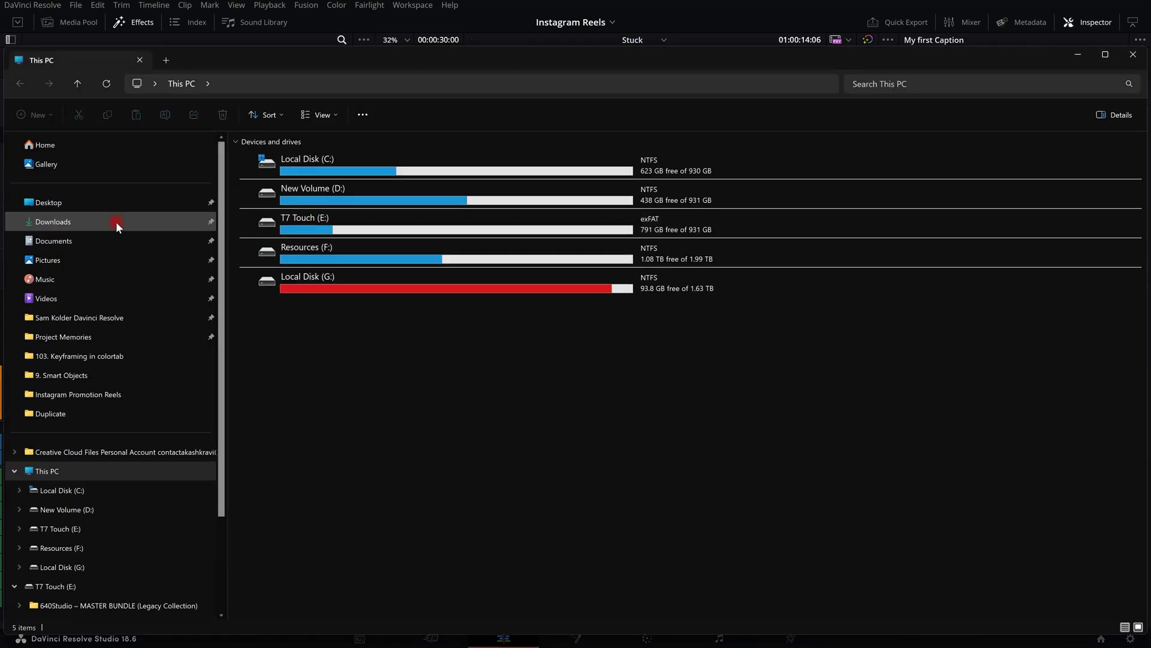
pyautogui.click(116, 221)
pyautogui.click(266, 186)
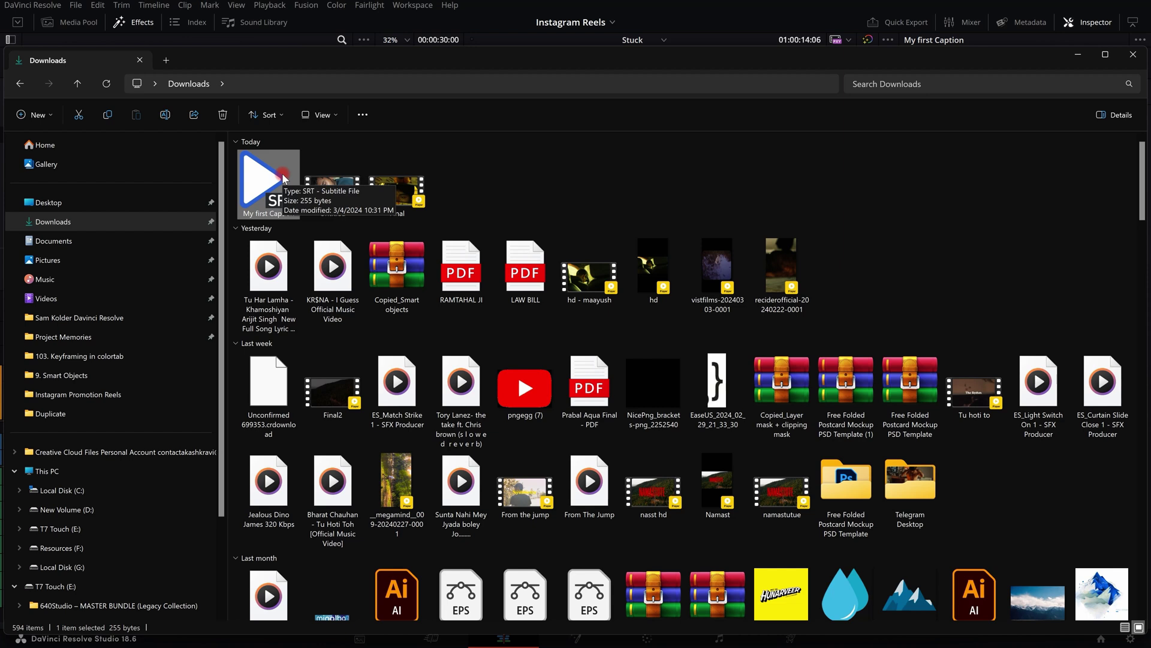
pyautogui.click(1133, 54)
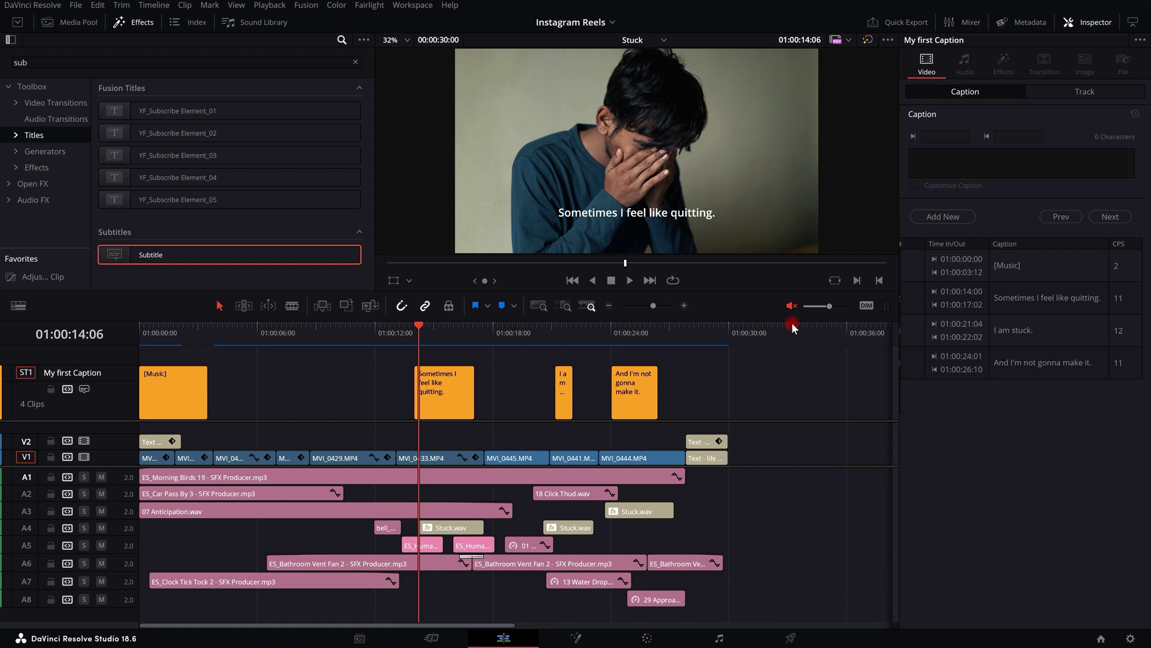
# - Delete the "My first Caption" subtitle track and add a new empty subtitle track to the timeline
pyautogui.rightClick(117, 397)
pyautogui.click(154, 449)
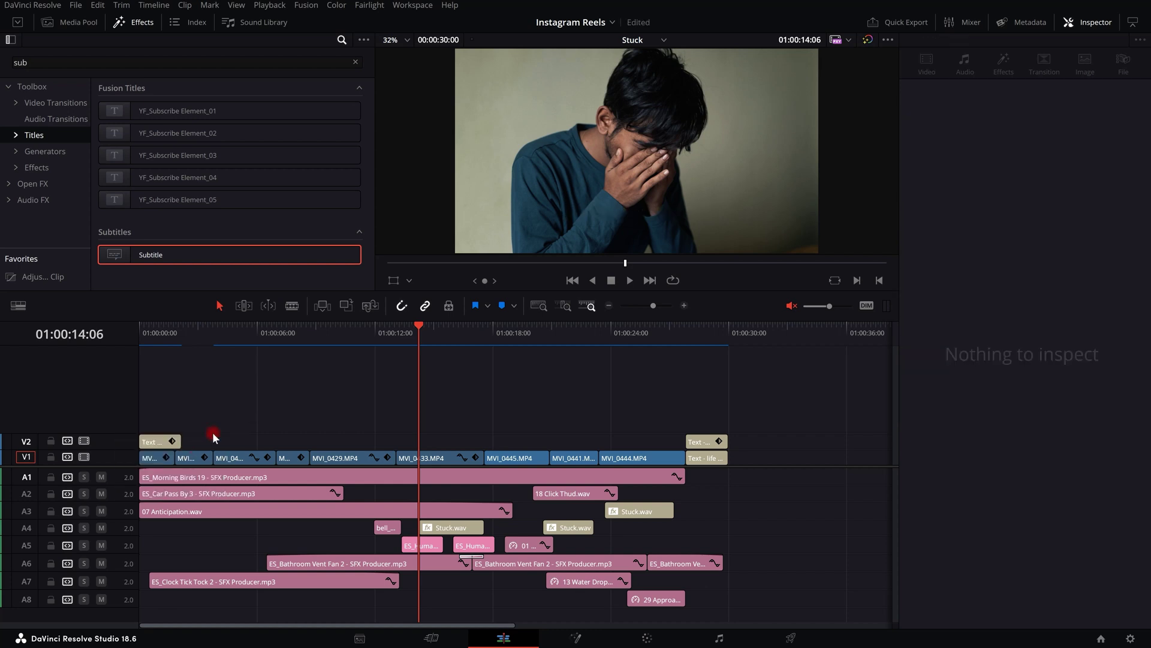
pyautogui.rightClick(108, 399)
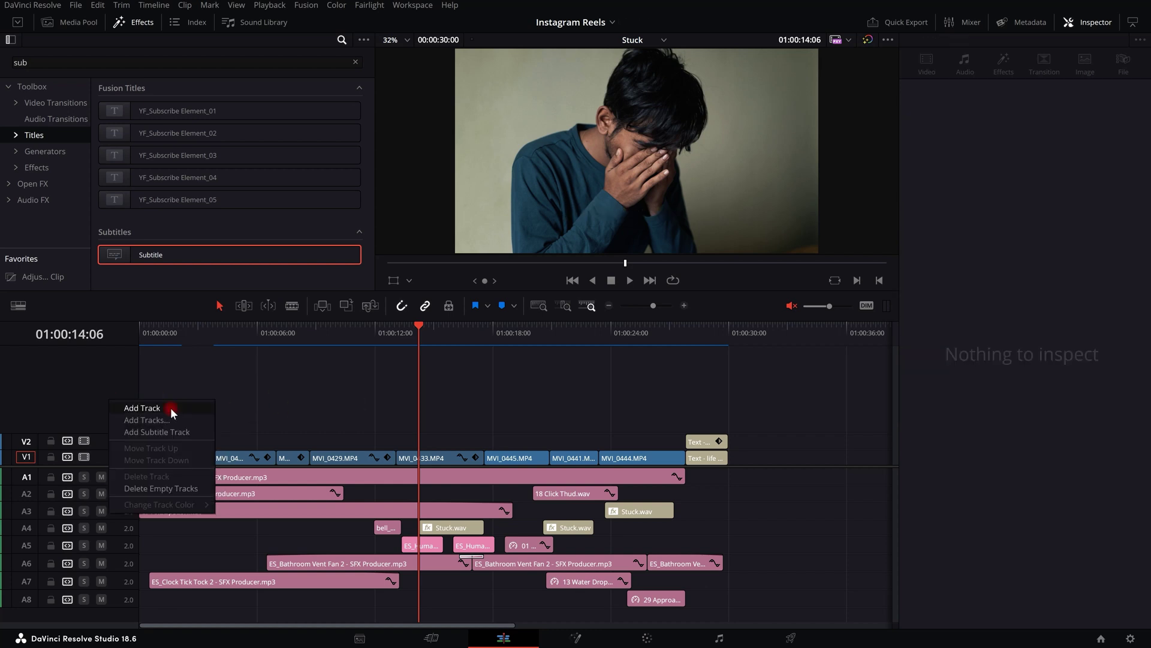
pyautogui.click(161, 434)
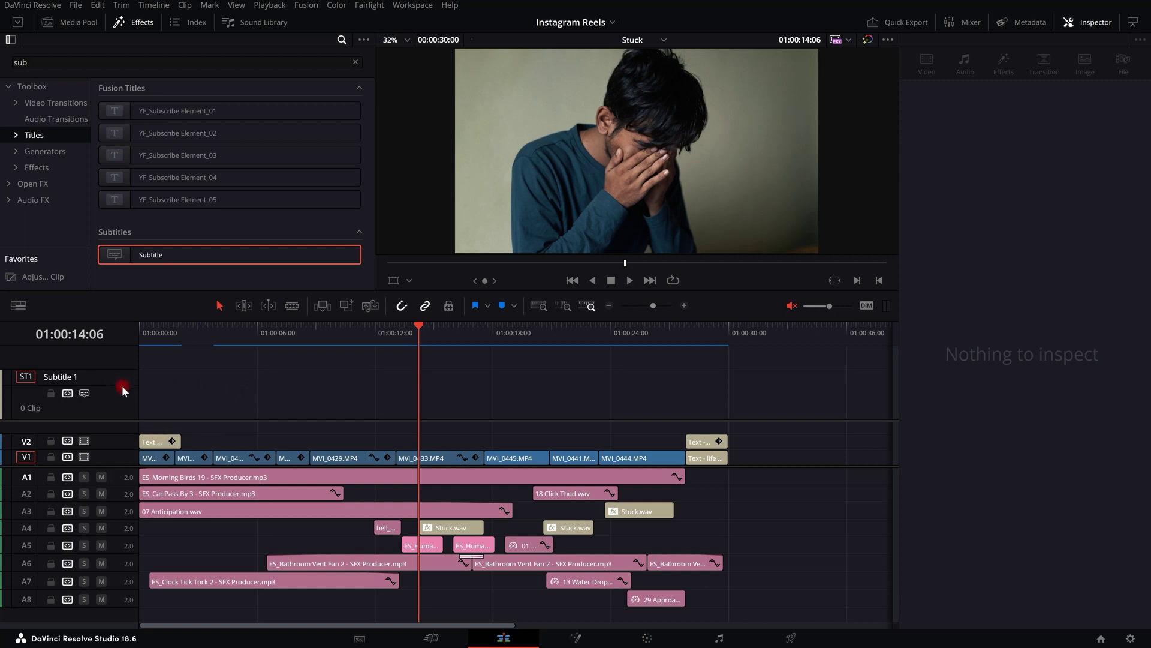
# - Import the "My first Caption" subtitle file from Downloads and place it on the Subtitle 1 track at the timeline's start
pyautogui.moveTo(147, 336)
pyautogui.mouseDown()
pyautogui.moveTo(209, 344)
pyautogui.moveTo(127, 341)
pyautogui.mouseUp()
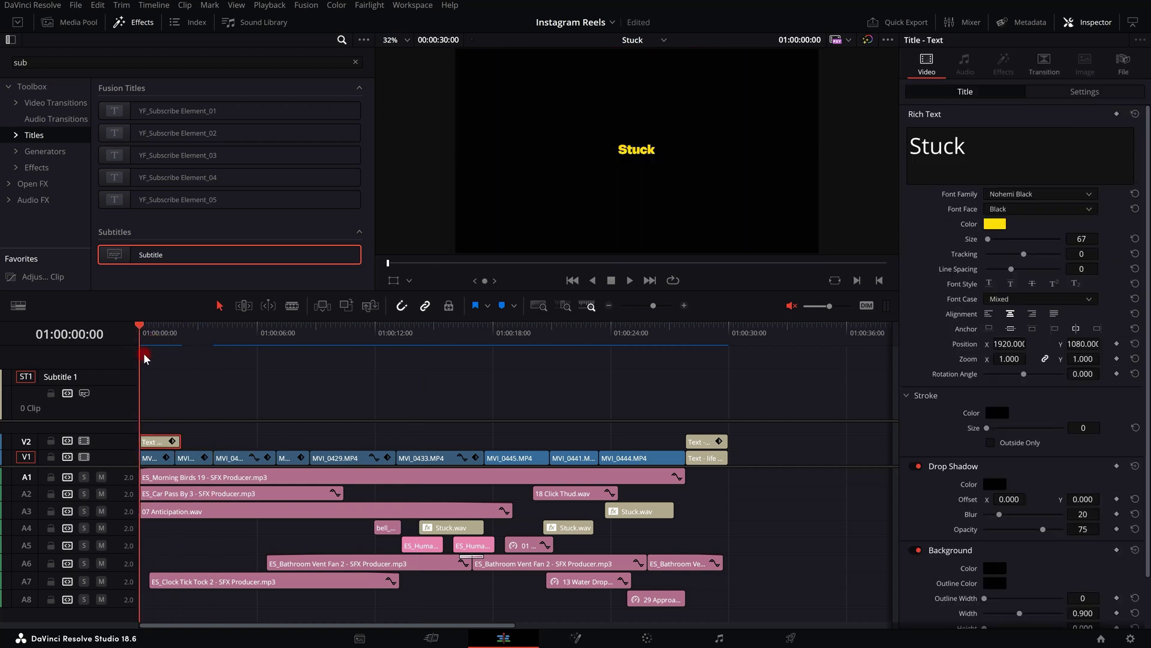
pyautogui.rightClick(115, 397)
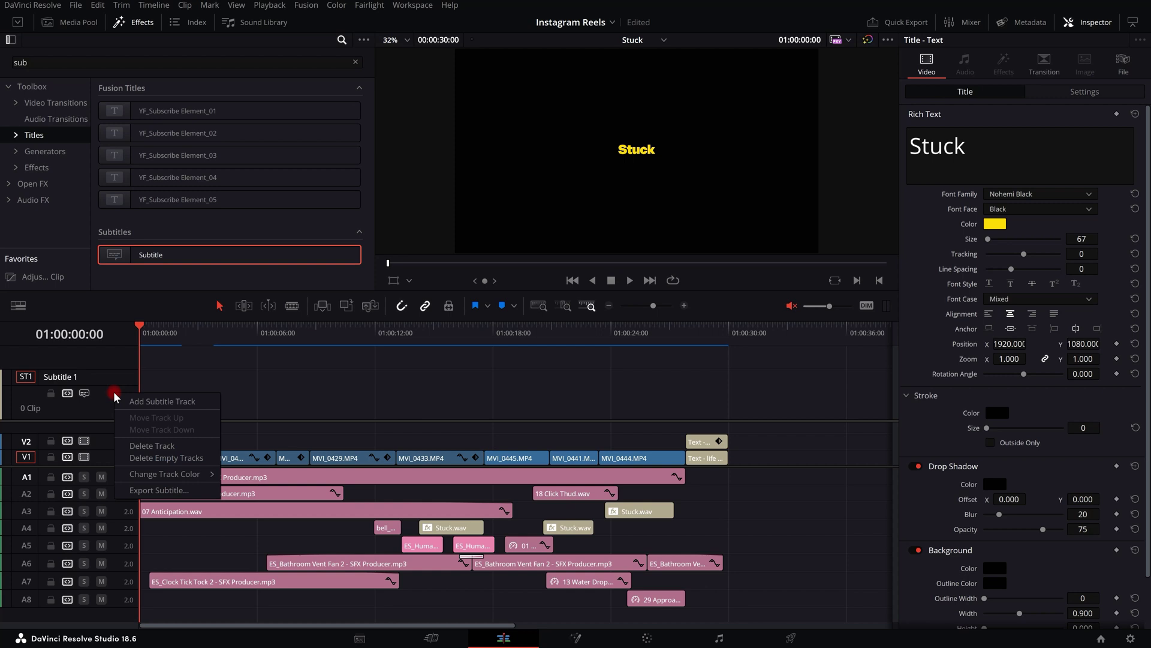
pyautogui.click(115, 393)
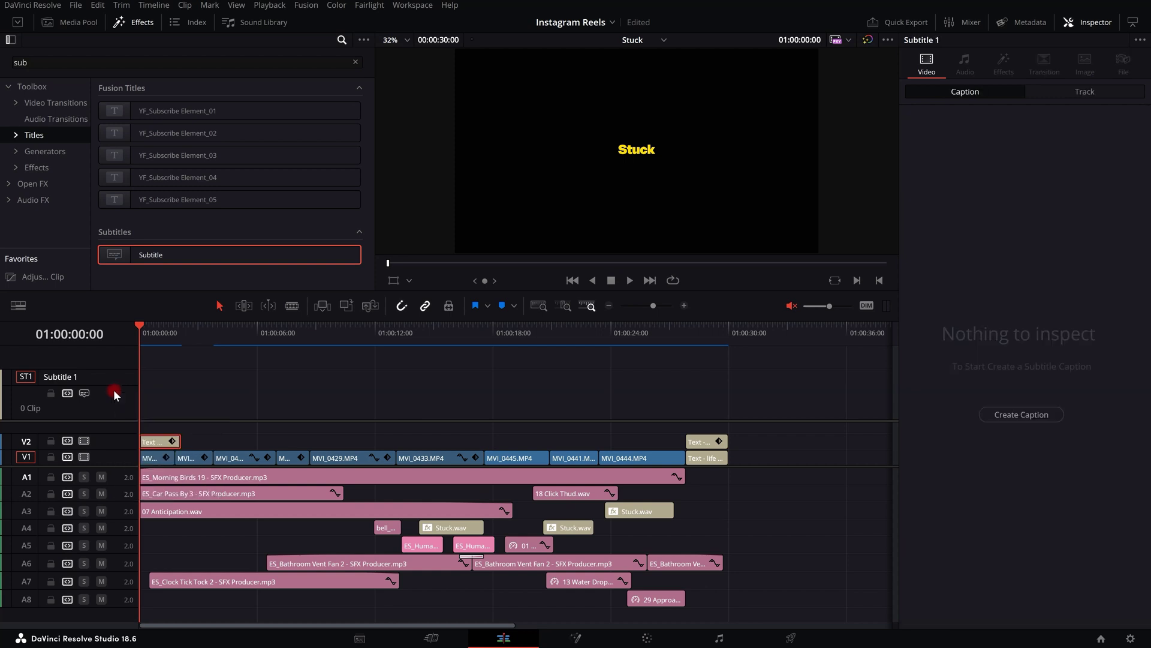
pyautogui.click(75, 6)
pyautogui.moveTo(113, 165)
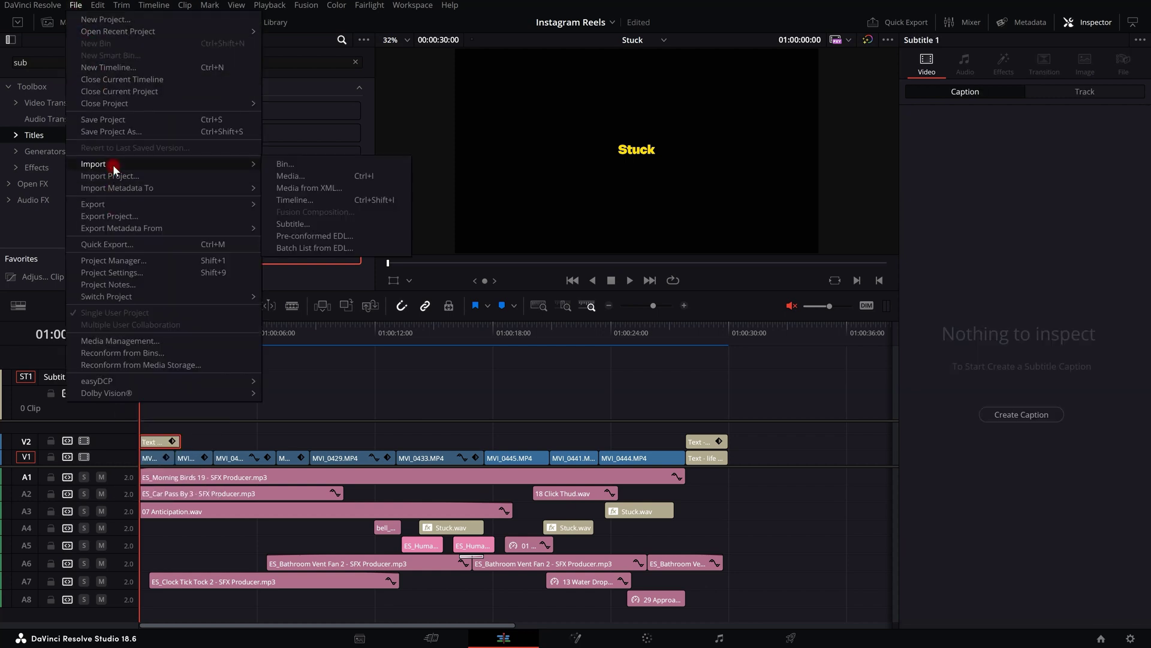
pyautogui.click(311, 224)
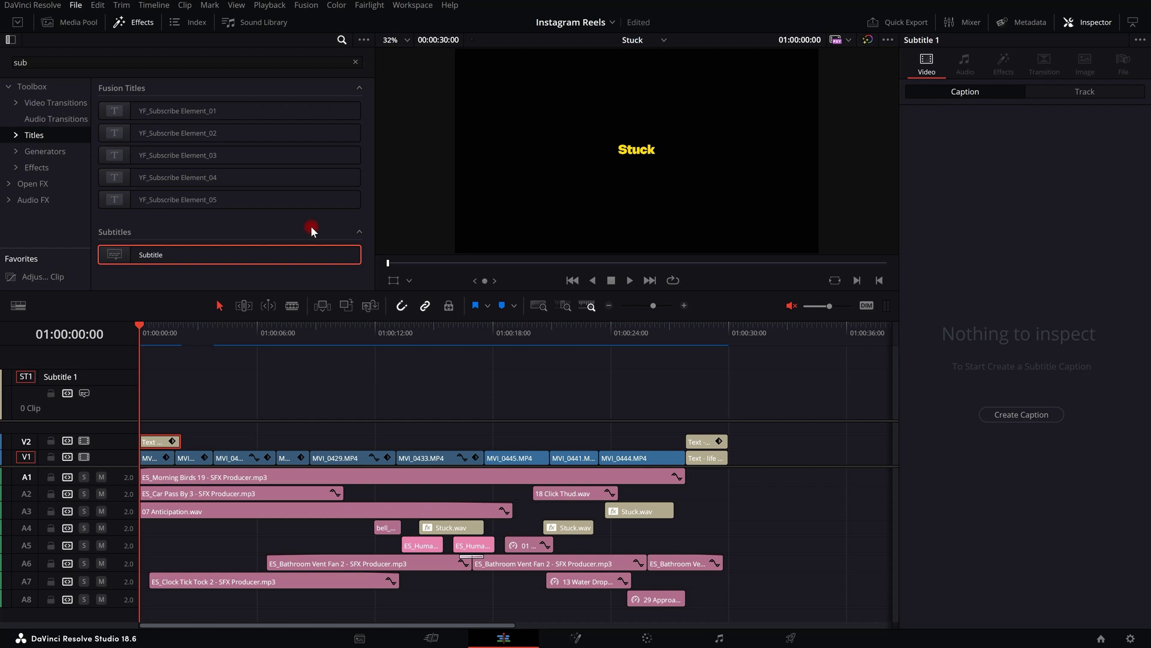
pyautogui.moveTo(183, 175); pyautogui.dragTo(167, 118)
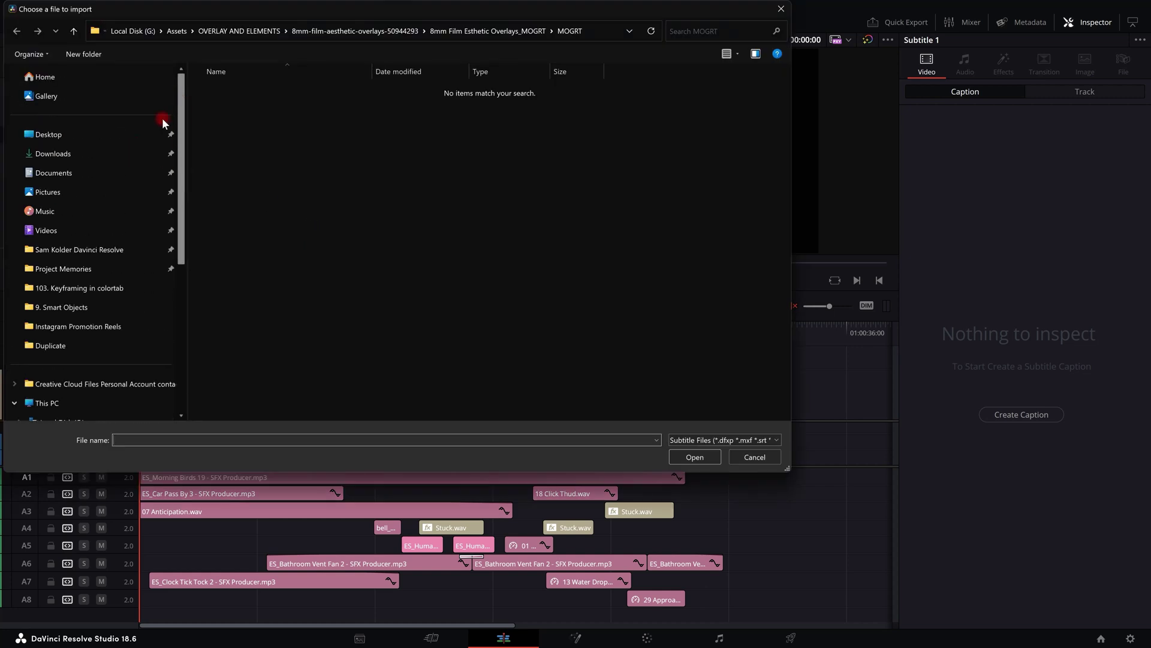
pyautogui.click(121, 152)
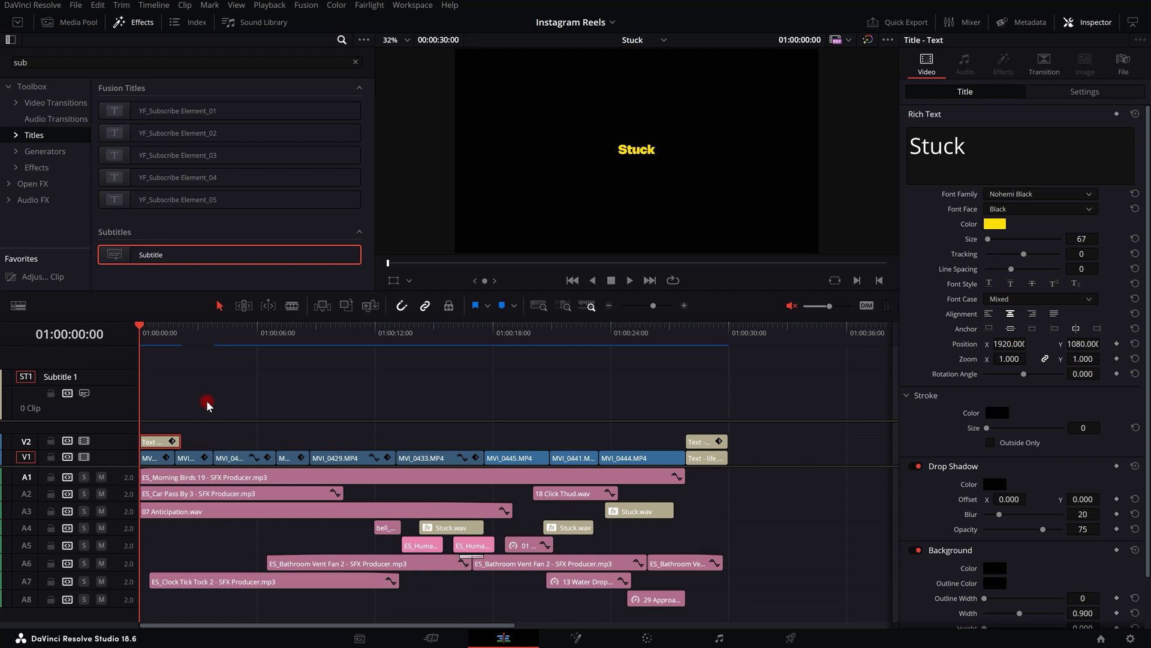
pyautogui.click(71, 24)
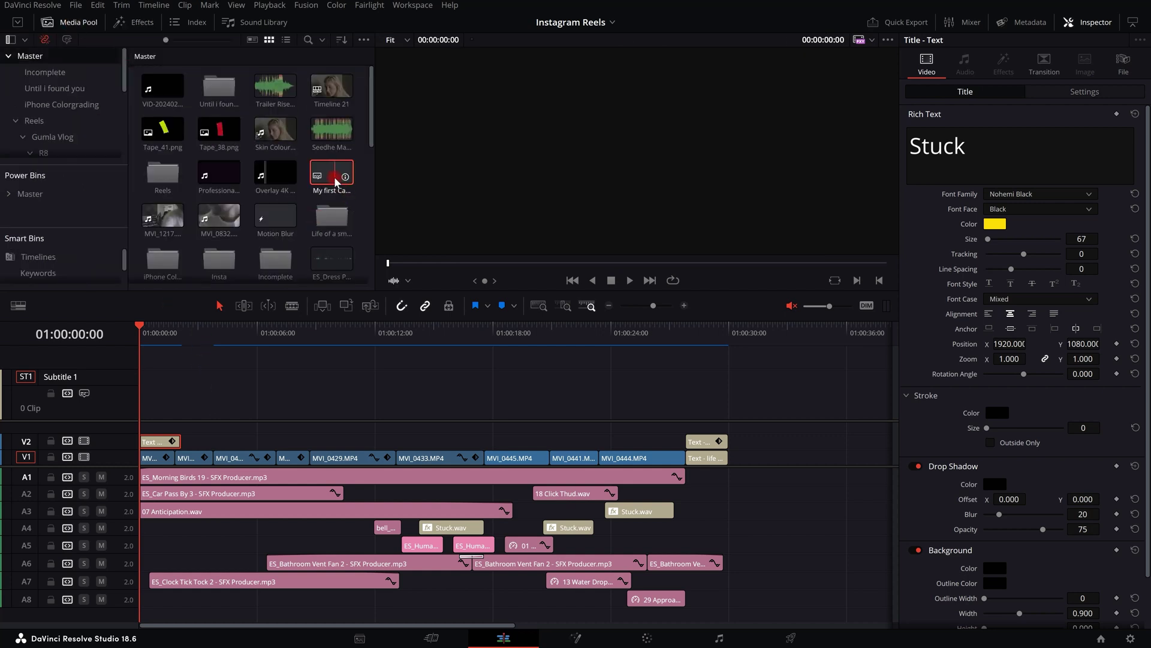
pyautogui.moveTo(336, 182); pyautogui.dragTo(126, 420)
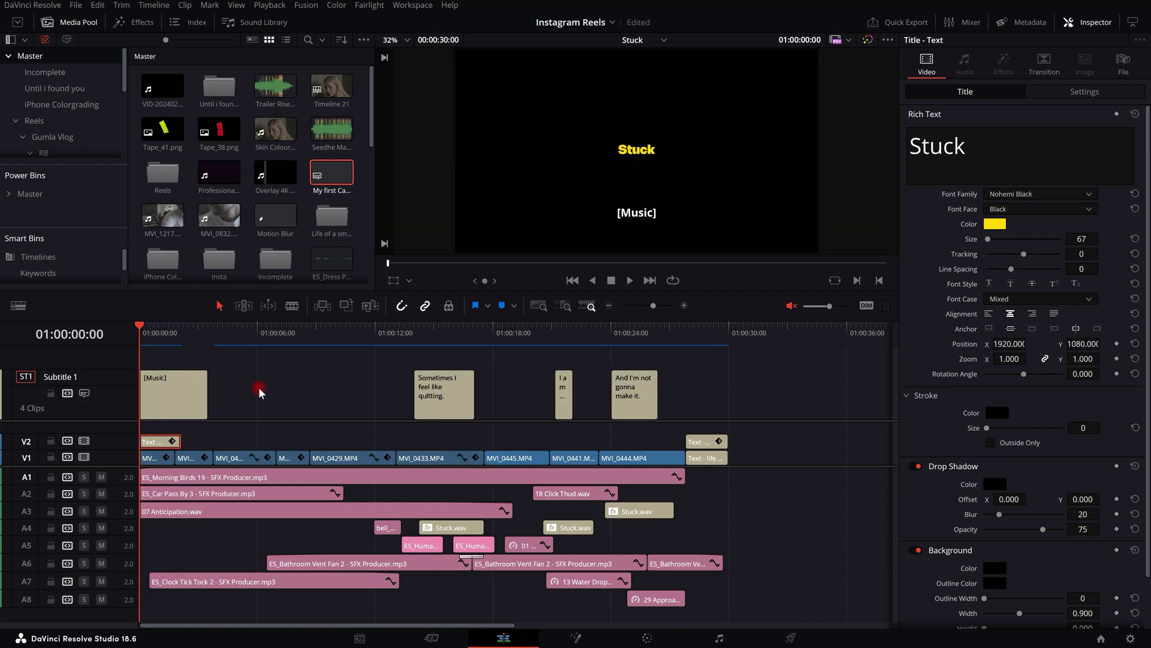
# - Play and scrub through the timeline to check the imported captions against the video
pyautogui.moveTo(166, 352); pyautogui.dragTo(126, 346)
pyautogui.press('space')
pyautogui.click(437, 331)
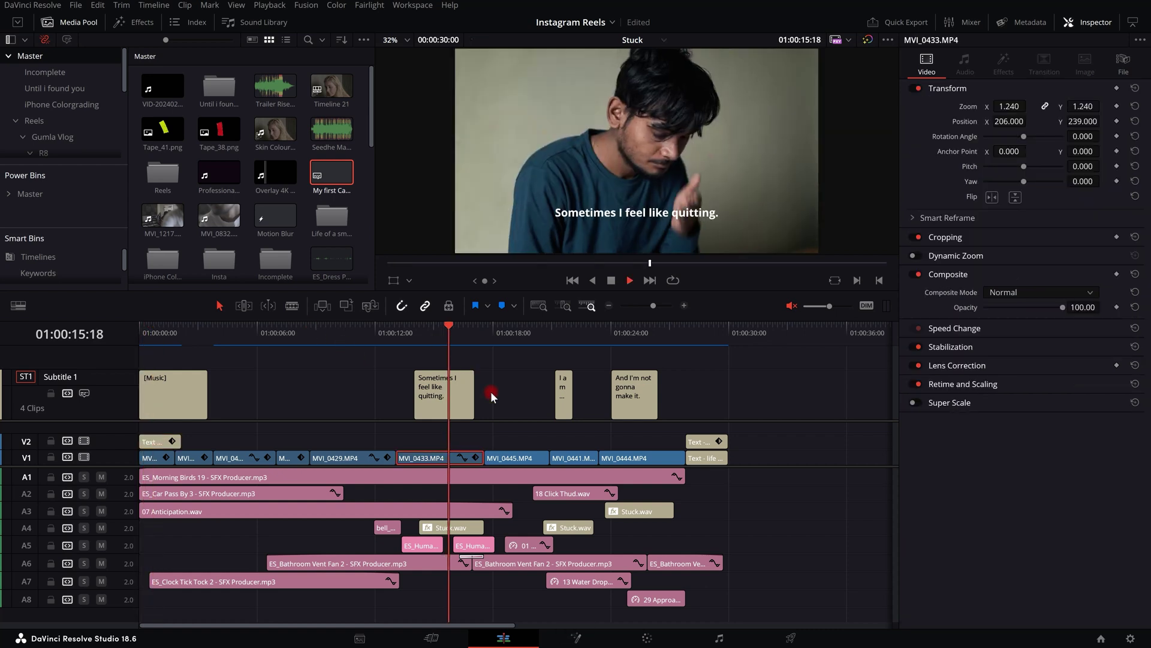
pyautogui.click(561, 344)
pyautogui.press('space')
pyautogui.click(624, 345)
pyautogui.moveTo(637, 343); pyautogui.dragTo(425, 352)
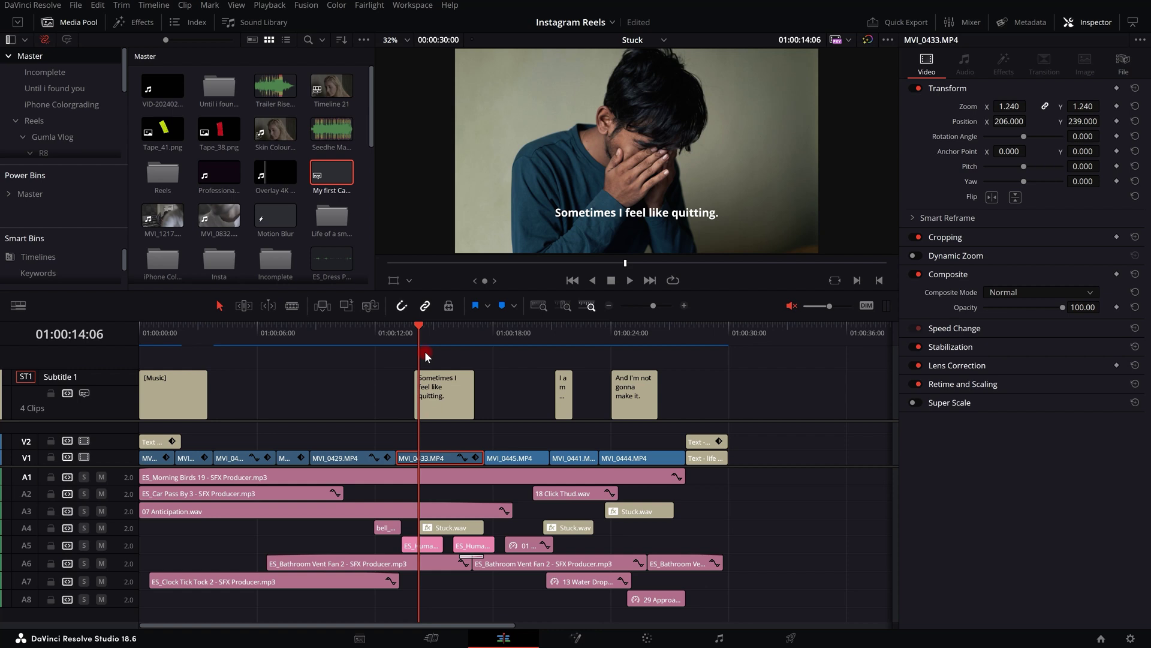
pyautogui.moveTo(423, 338); pyautogui.dragTo(732, 348)
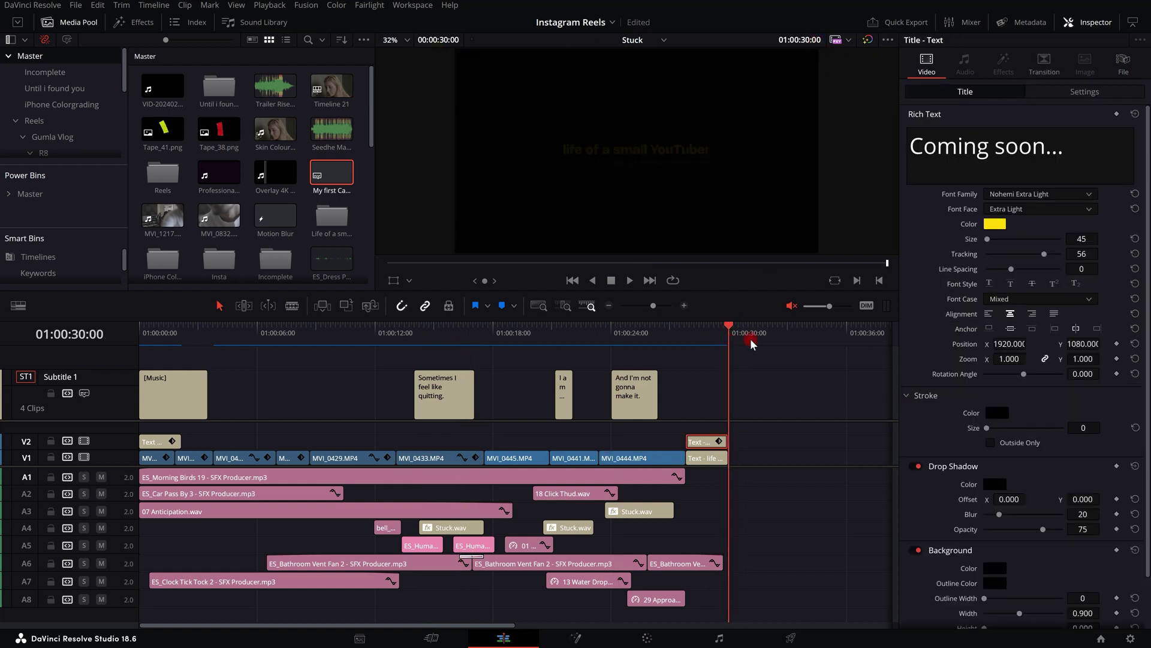
pyautogui.click(455, 343)
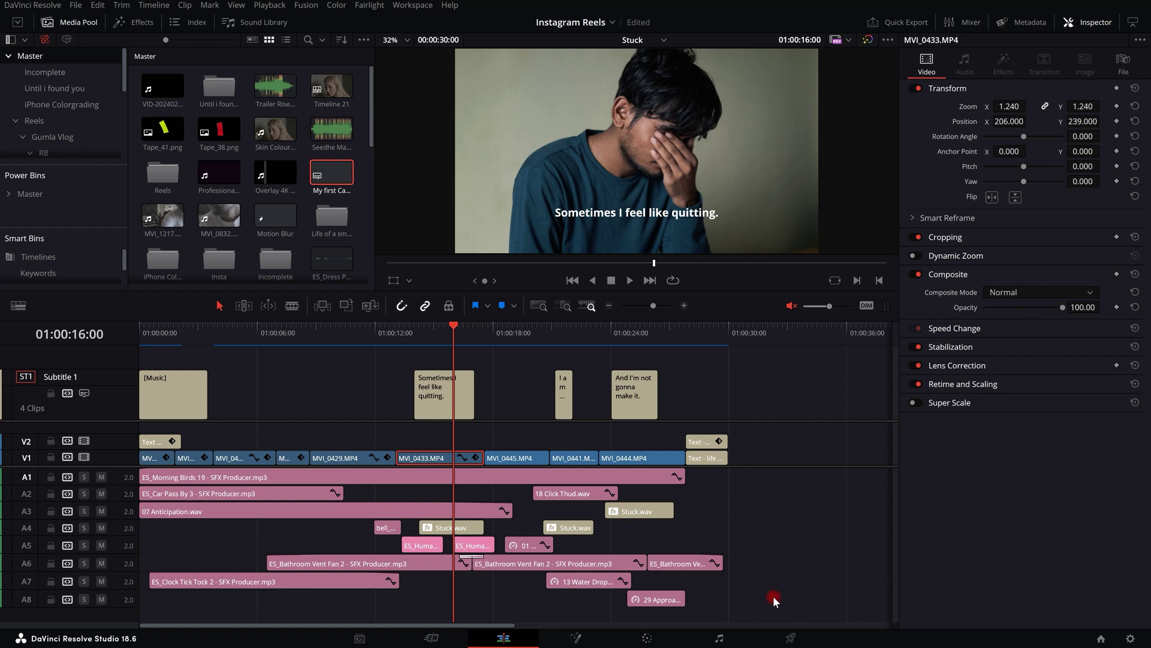
pyautogui.moveTo(773, 595); pyautogui.dragTo(147, 347)
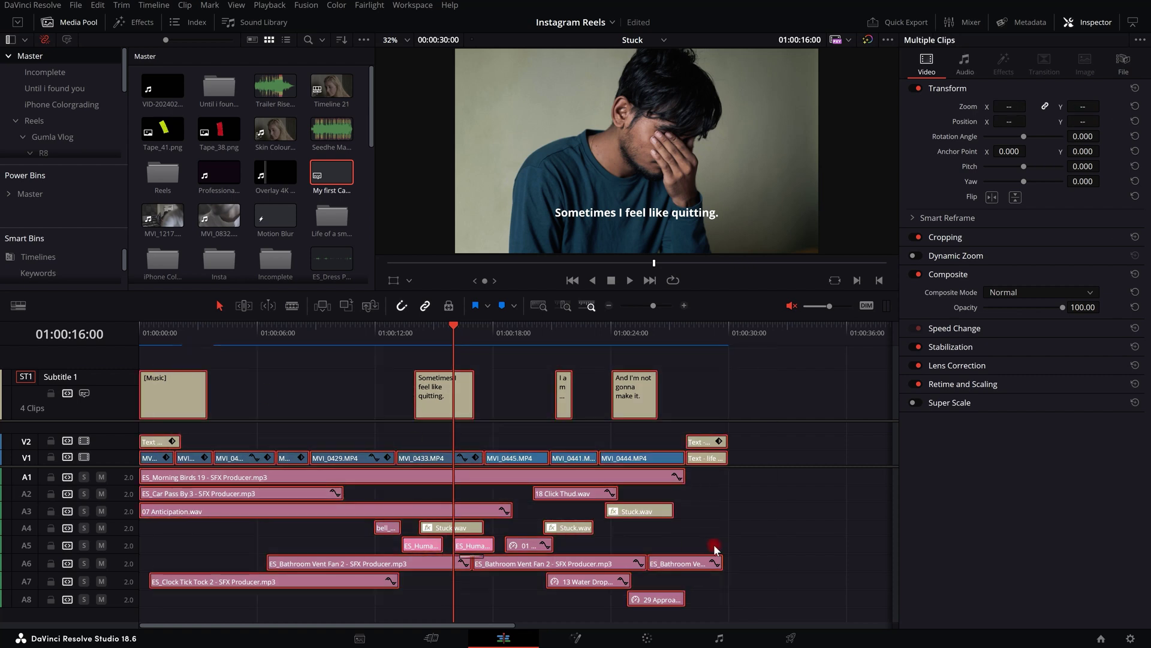
pyautogui.click(719, 544)
pyautogui.moveTo(442, 335); pyautogui.dragTo(432, 333)
pyautogui.click(678, 220)
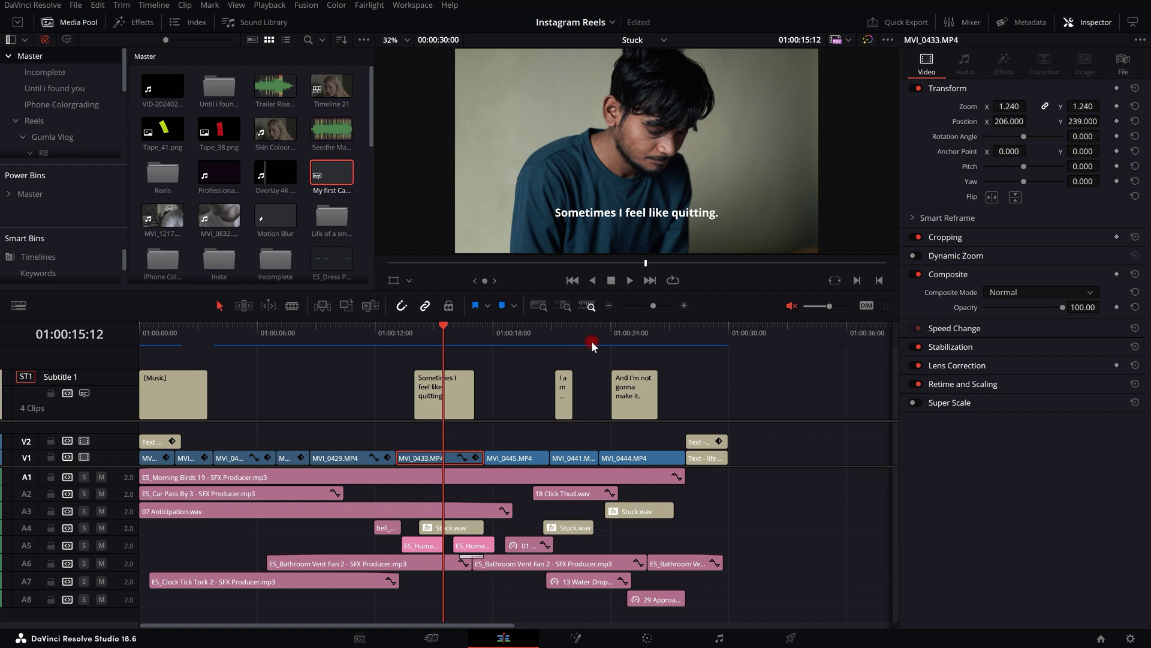
pyautogui.moveTo(352, 361); pyautogui.dragTo(829, 606)
pyautogui.click(830, 606)
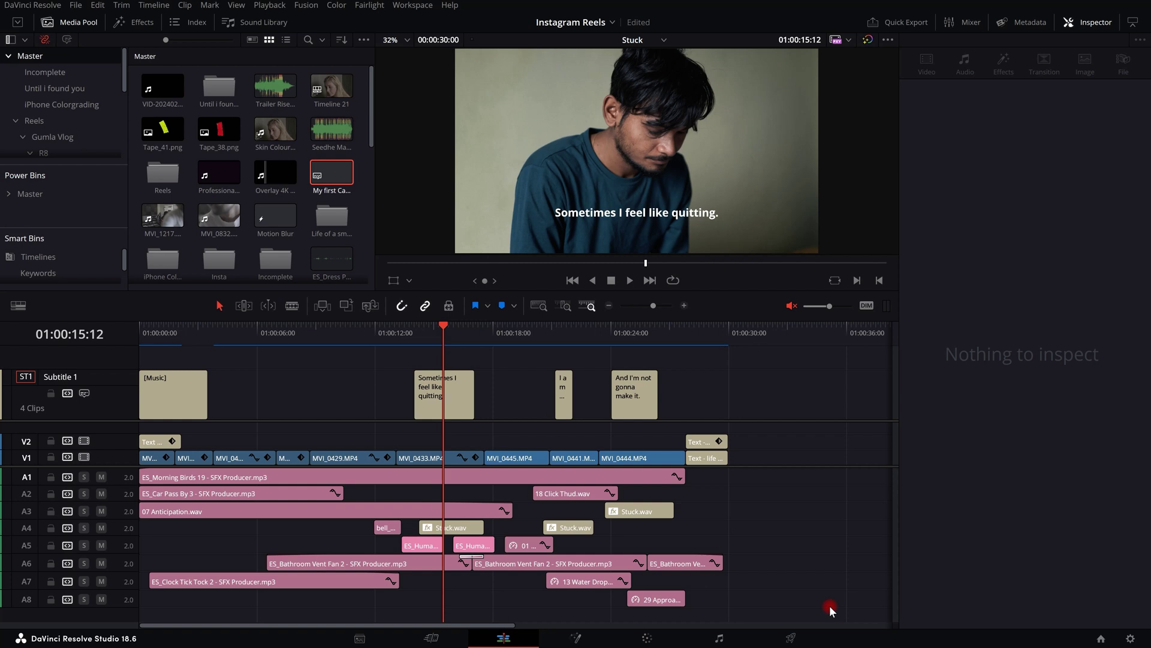
pyautogui.moveTo(170, 355); pyautogui.dragTo(657, 389)
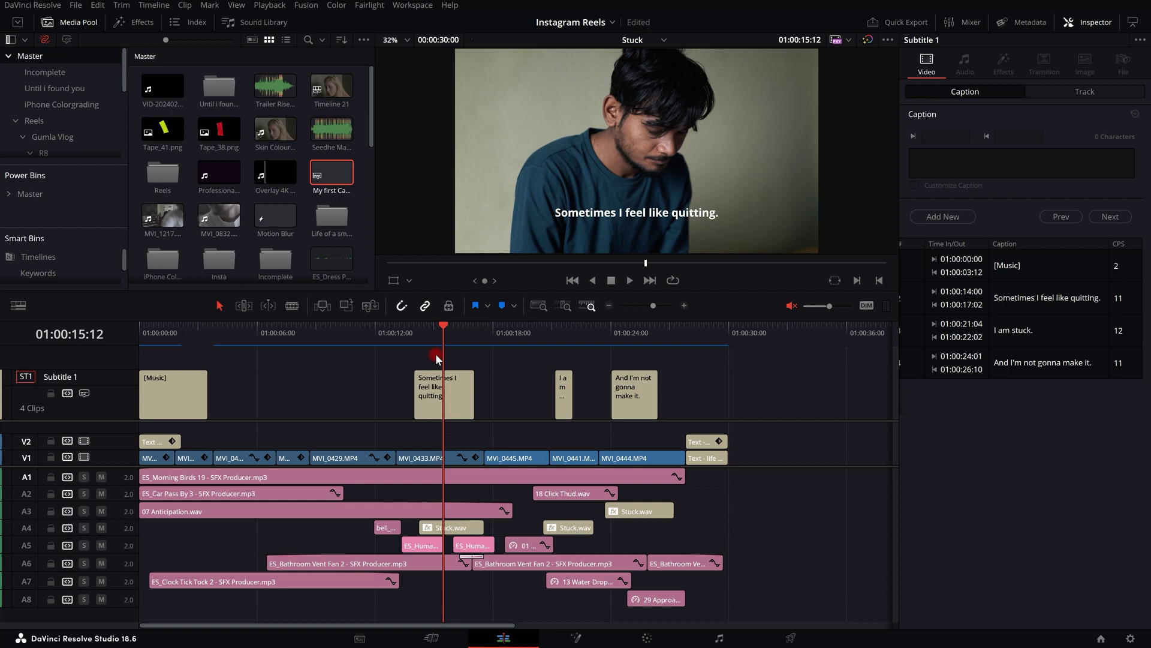
pyautogui.moveTo(420, 355)
pyautogui.mouseDown()
pyautogui.moveTo(160, 336)
pyautogui.moveTo(460, 347)
pyautogui.moveTo(437, 347)
pyautogui.mouseUp()
pyautogui.click(231, 375)
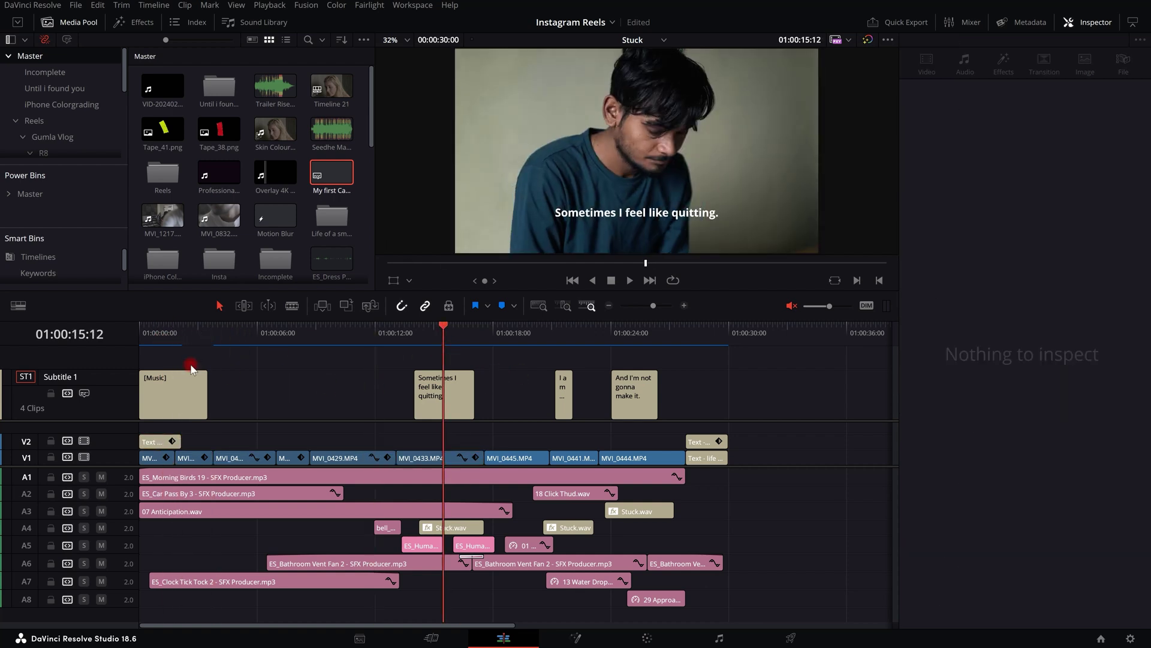
# - Delete all the imported caption clips from the Subtitle 1 track
pyautogui.moveTo(171, 358); pyautogui.dragTo(707, 390)
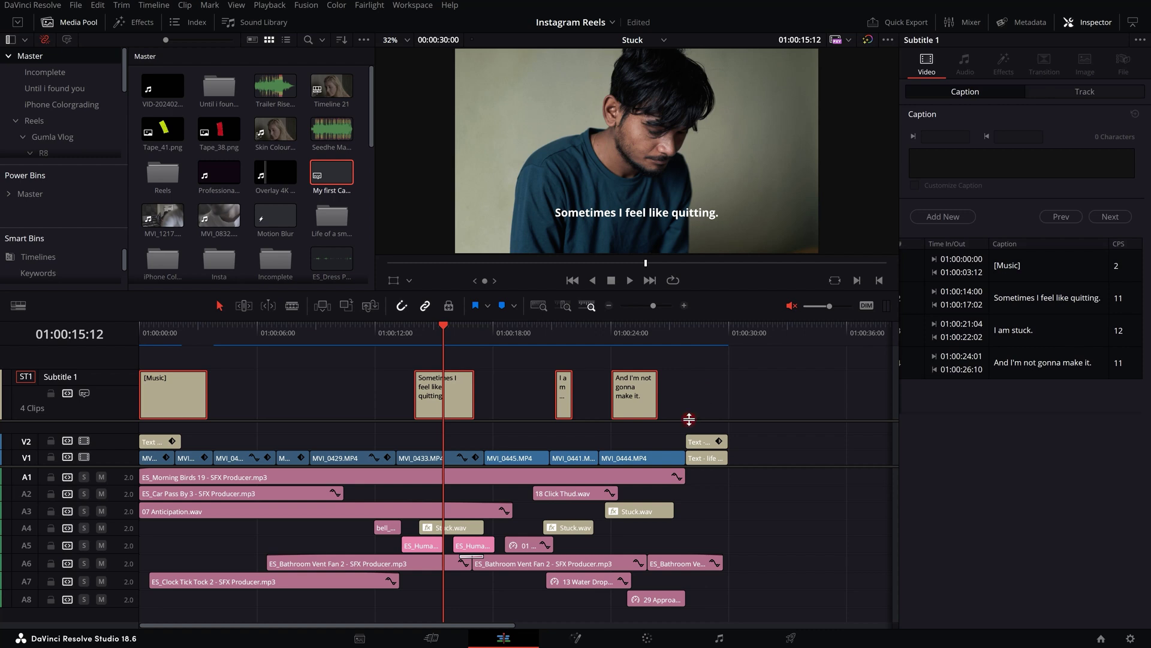
pyautogui.click(363, 357)
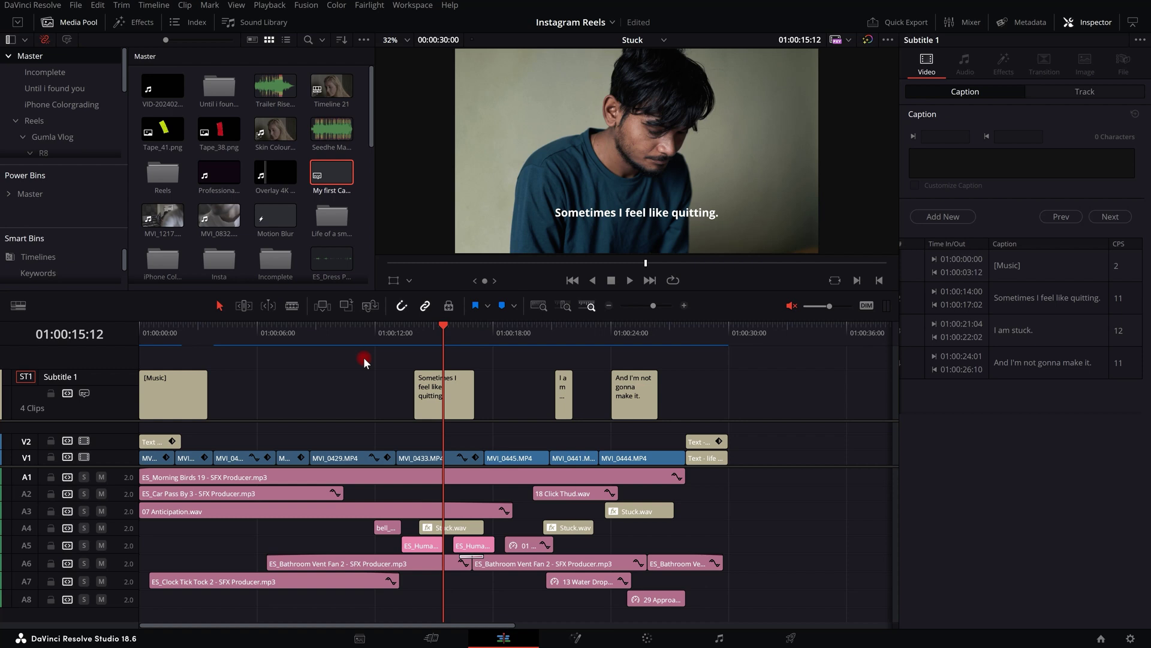
pyautogui.moveTo(170, 364); pyautogui.dragTo(701, 402)
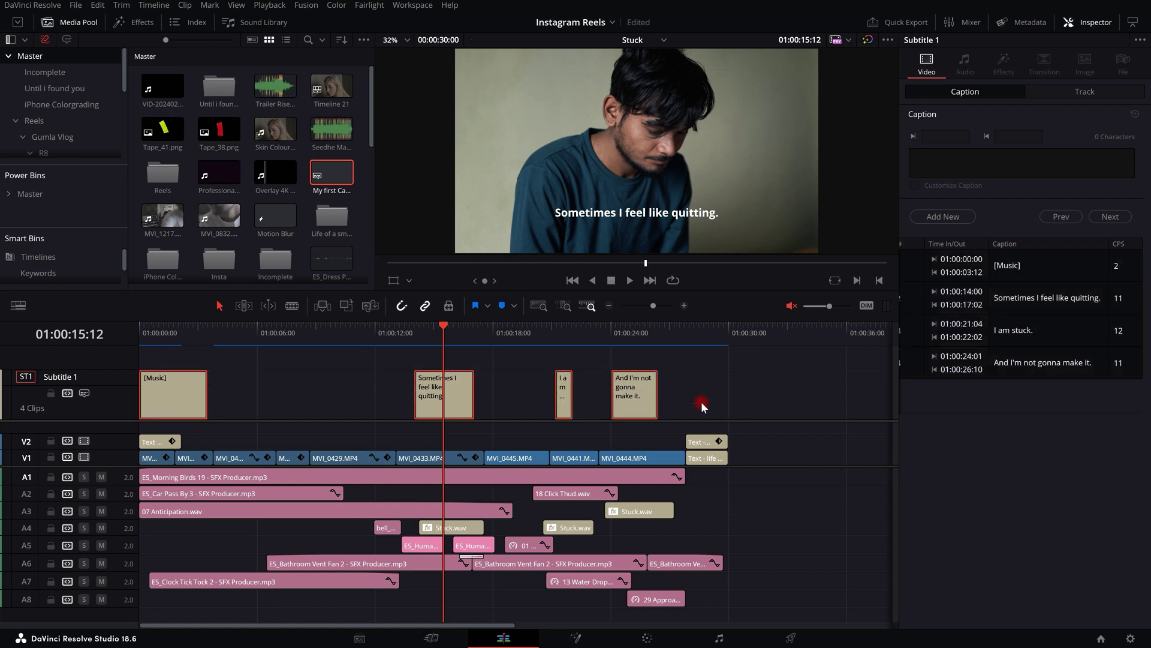
pyautogui.press('Delete')
# - Add a Subtitle title from the effects library at the very start of the Subtitle 1 track and select it
pyautogui.moveTo(252, 331); pyautogui.dragTo(85, 339)
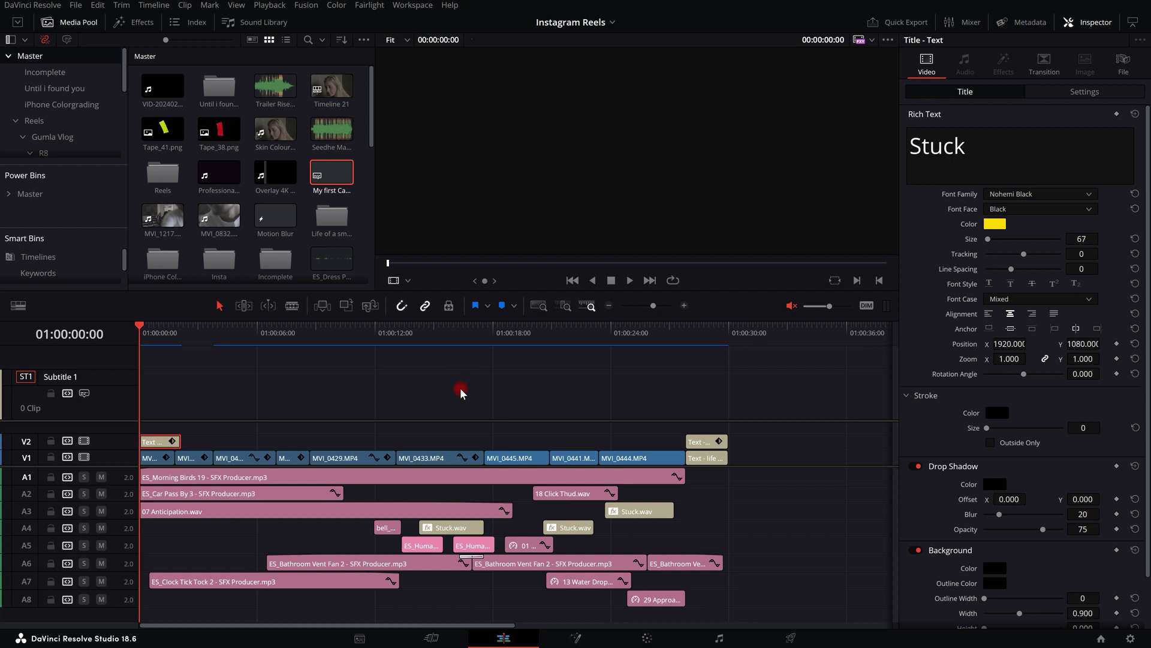
pyautogui.click(133, 24)
pyautogui.click(132, 253)
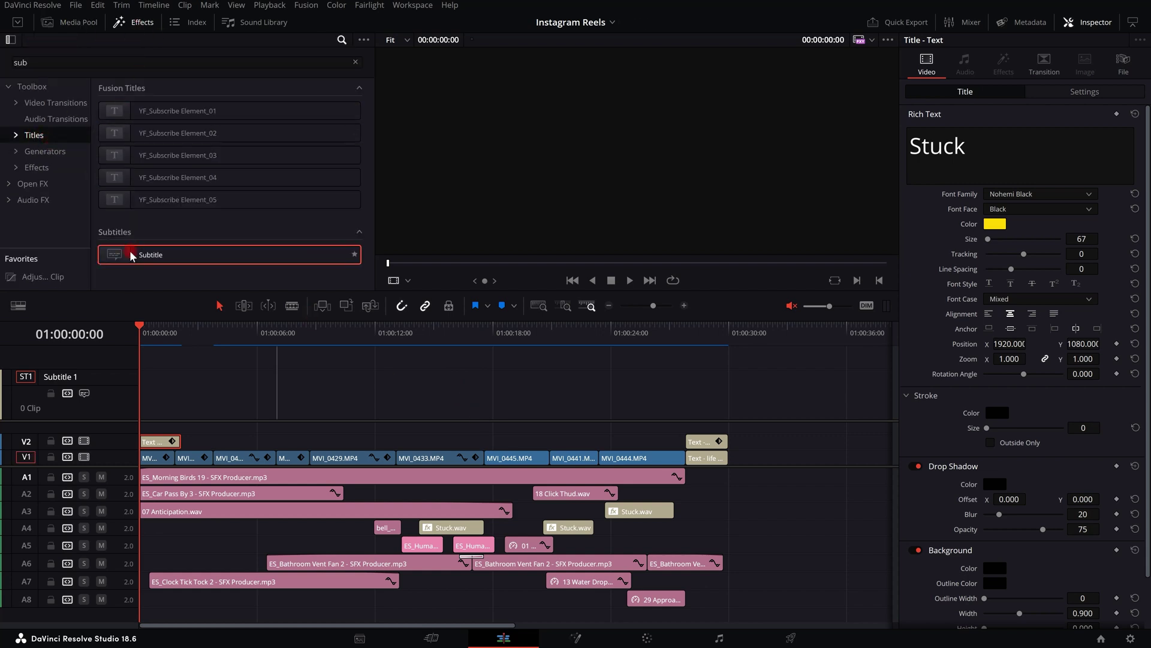
pyautogui.moveTo(131, 254); pyautogui.dragTo(157, 413)
pyautogui.click(179, 403)
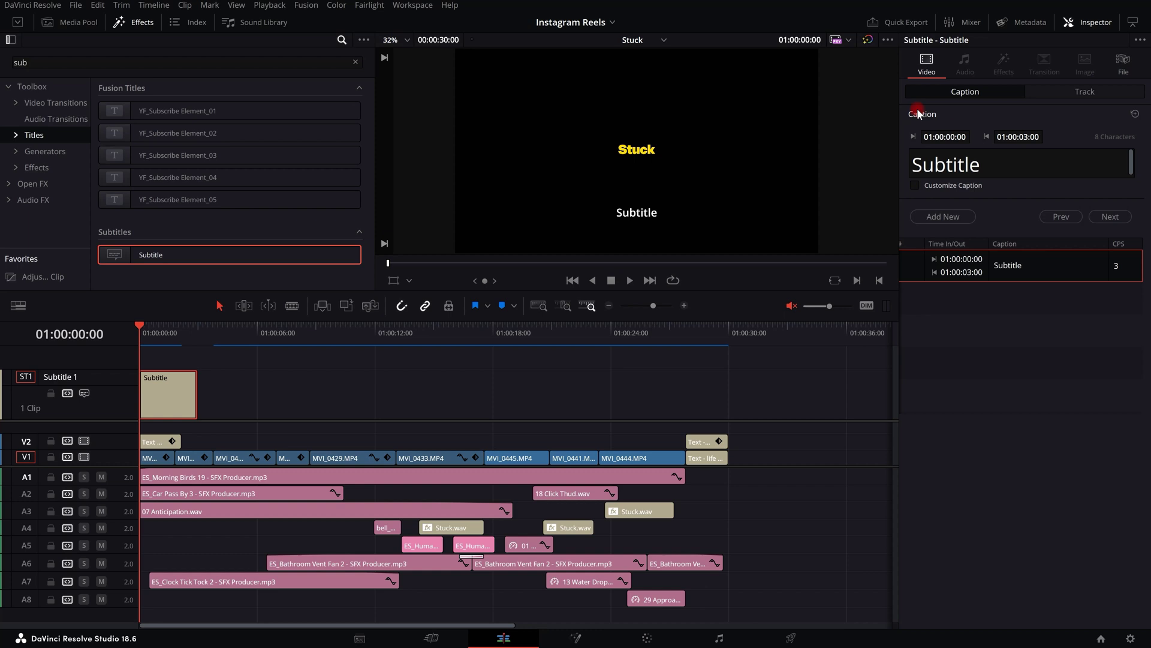
# - Replace the new caption's text with "[Music]"
pyautogui.moveTo(994, 166); pyautogui.dragTo(888, 180)
pyautogui.press('BackSpace')
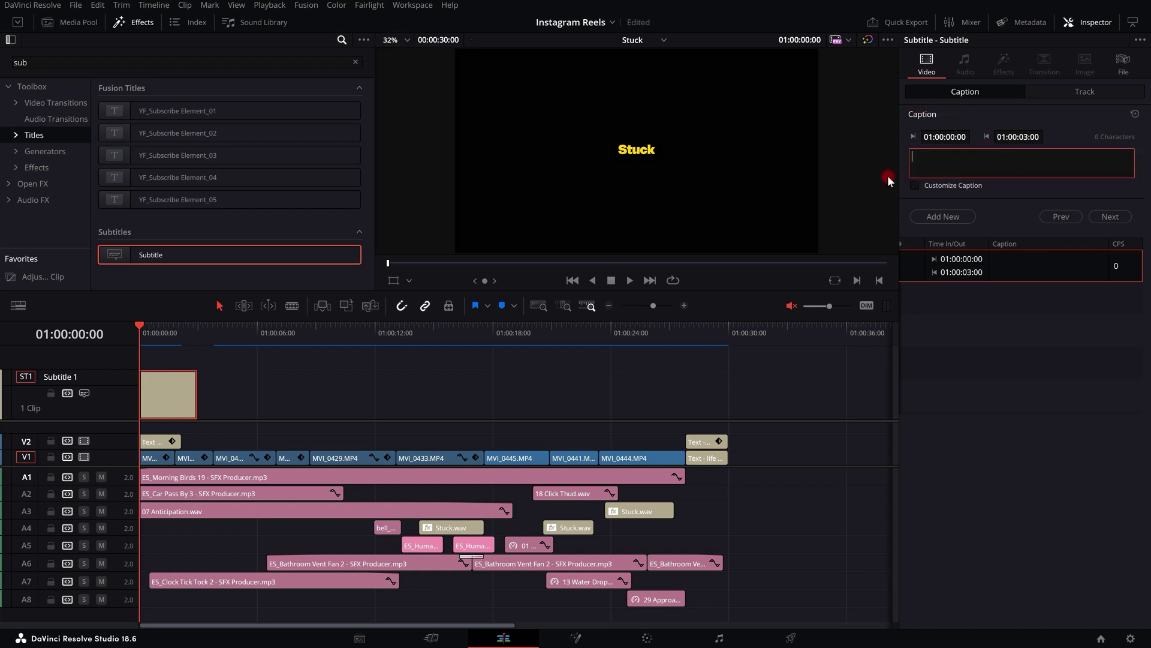
pyautogui.write('[Music')
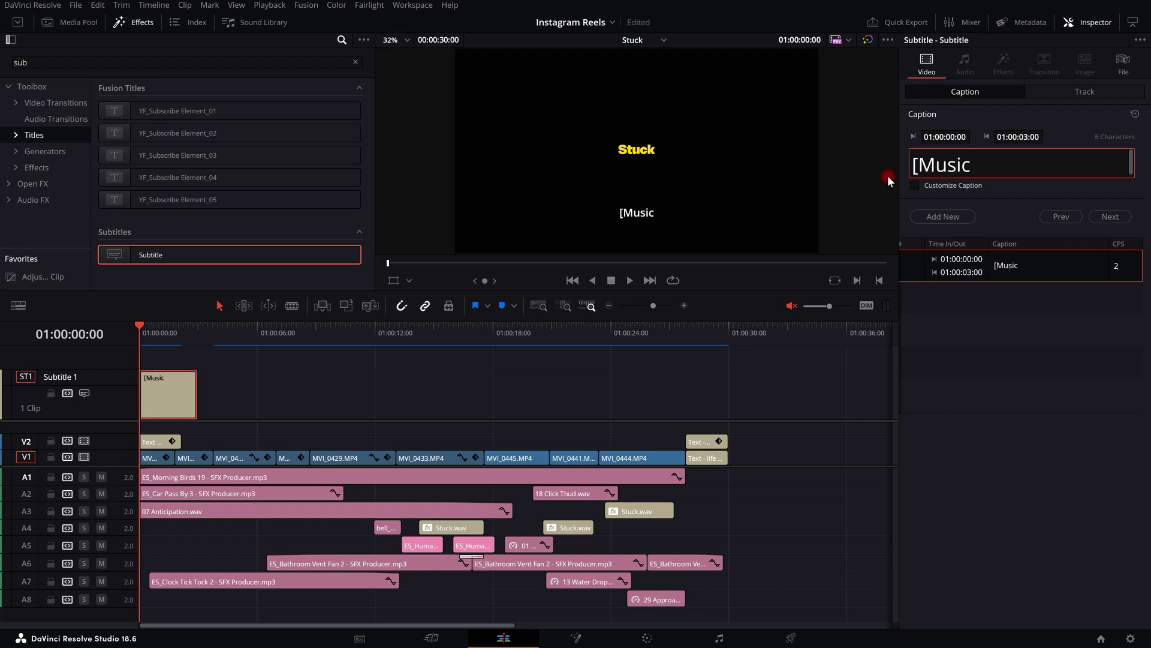
pyautogui.write(']')
pyautogui.click(391, 369)
# - Duplicate the "[Music]" caption to 01:00:14:06 on the Subtitle 1 track, aligned with the first Stuck.wav clip
pyautogui.press('space')
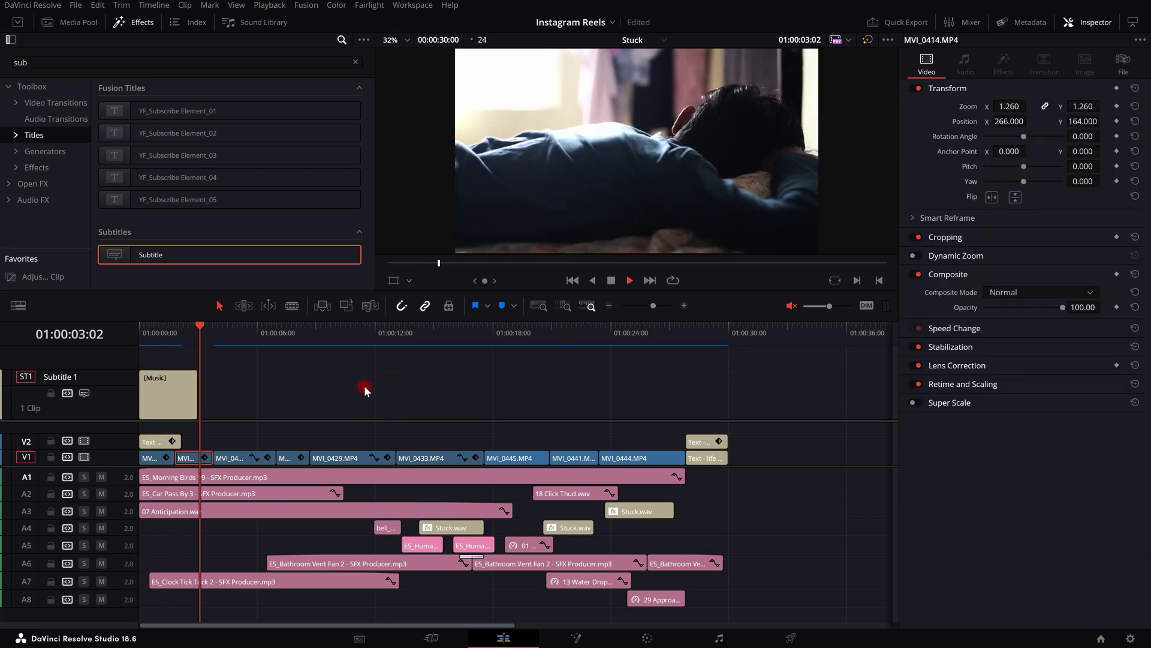
pyautogui.press('space')
pyautogui.moveTo(276, 330); pyautogui.dragTo(423, 364)
pyautogui.click(453, 527)
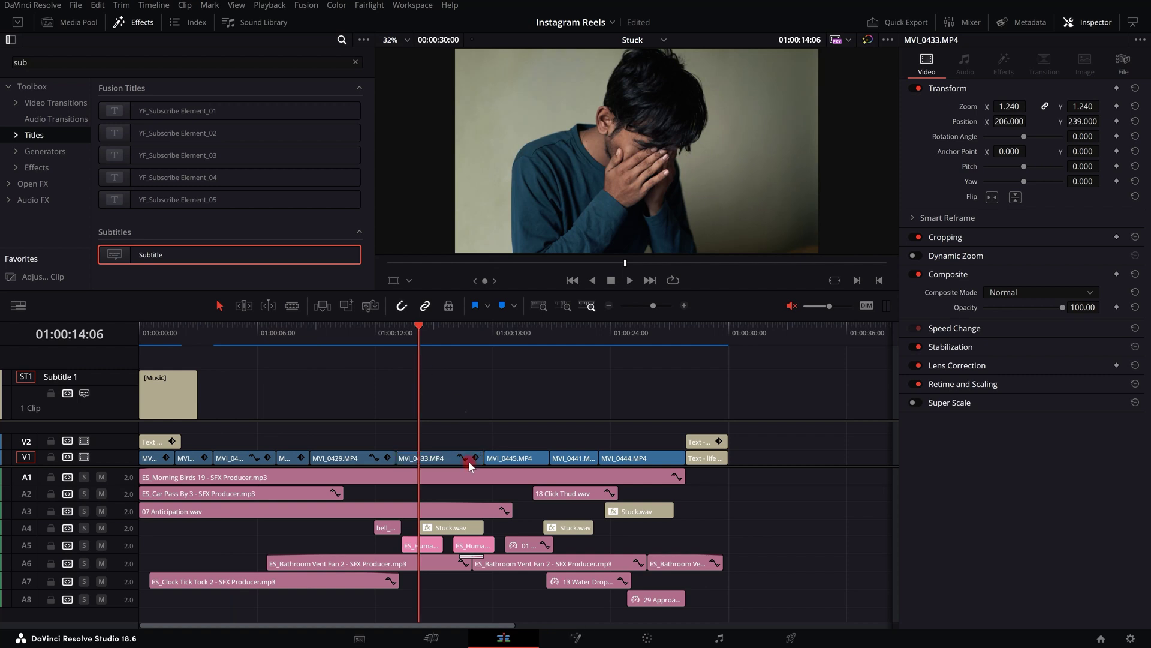
pyautogui.click(178, 404)
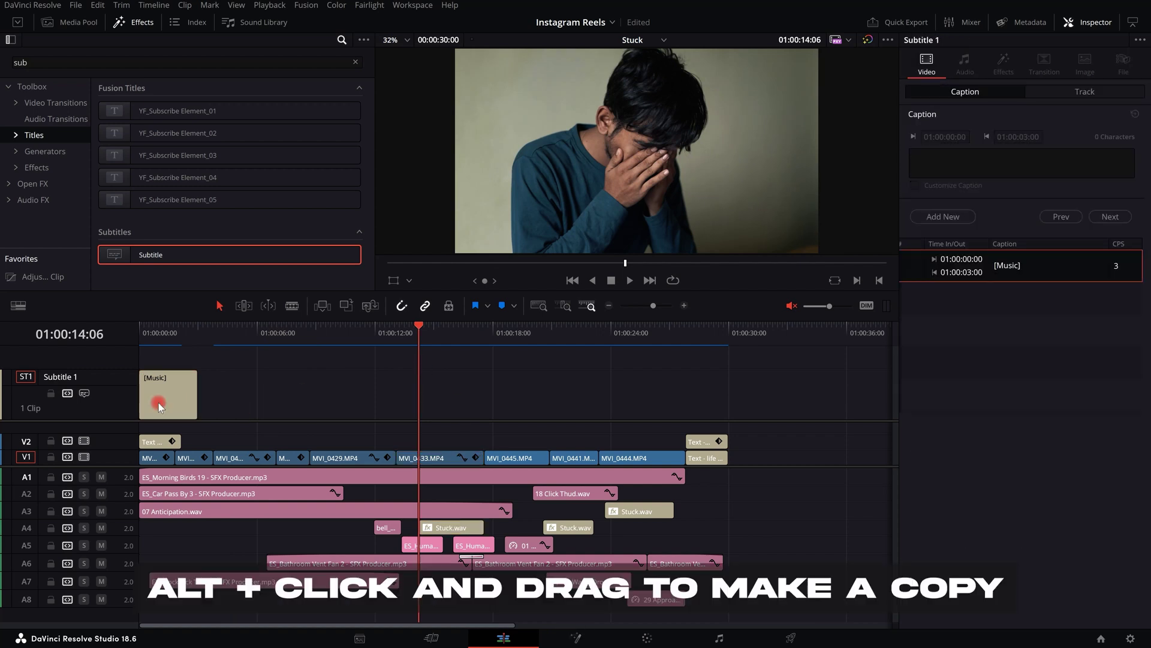
pyautogui.moveTo(163, 402); pyautogui.dragTo(446, 409)
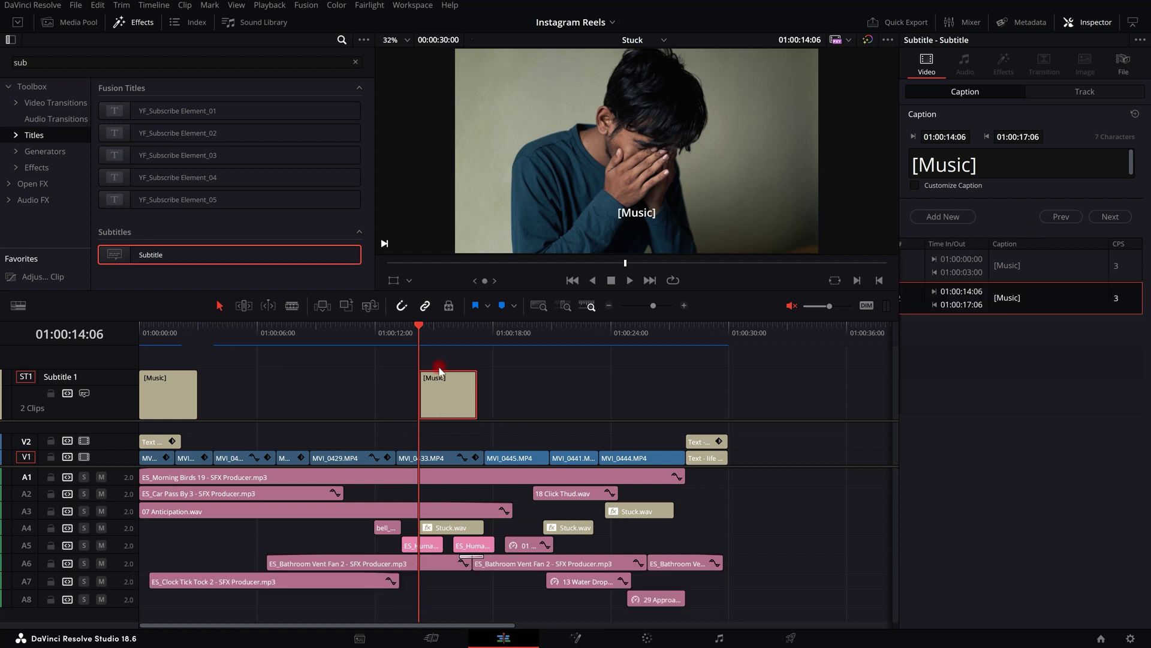
# - Change the duplicated caption's text to "Sometimes i feel like quitting"
pyautogui.tripleClick(990, 166)
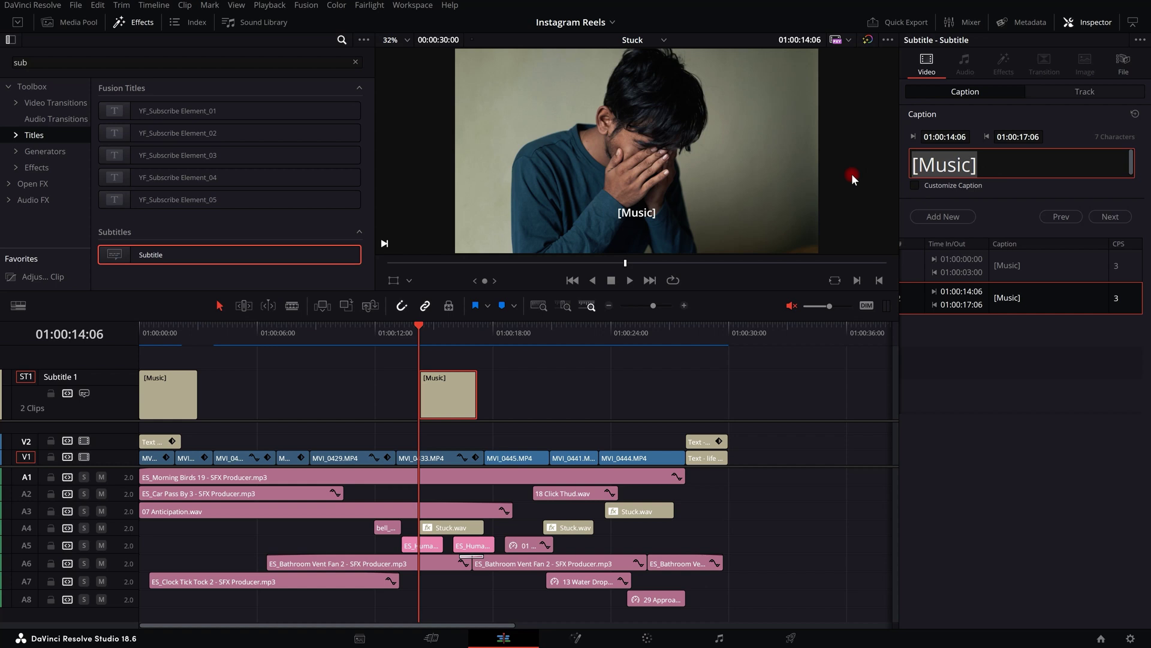
pyautogui.write('Sometimes i')
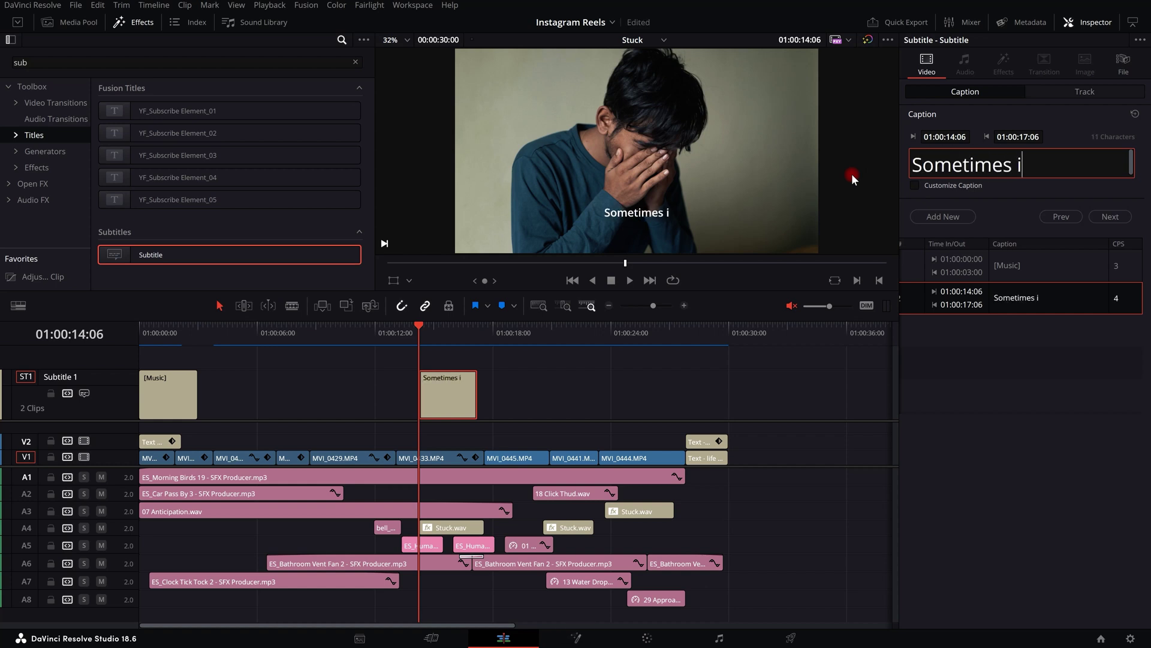
pyautogui.write(' feel like quitting')
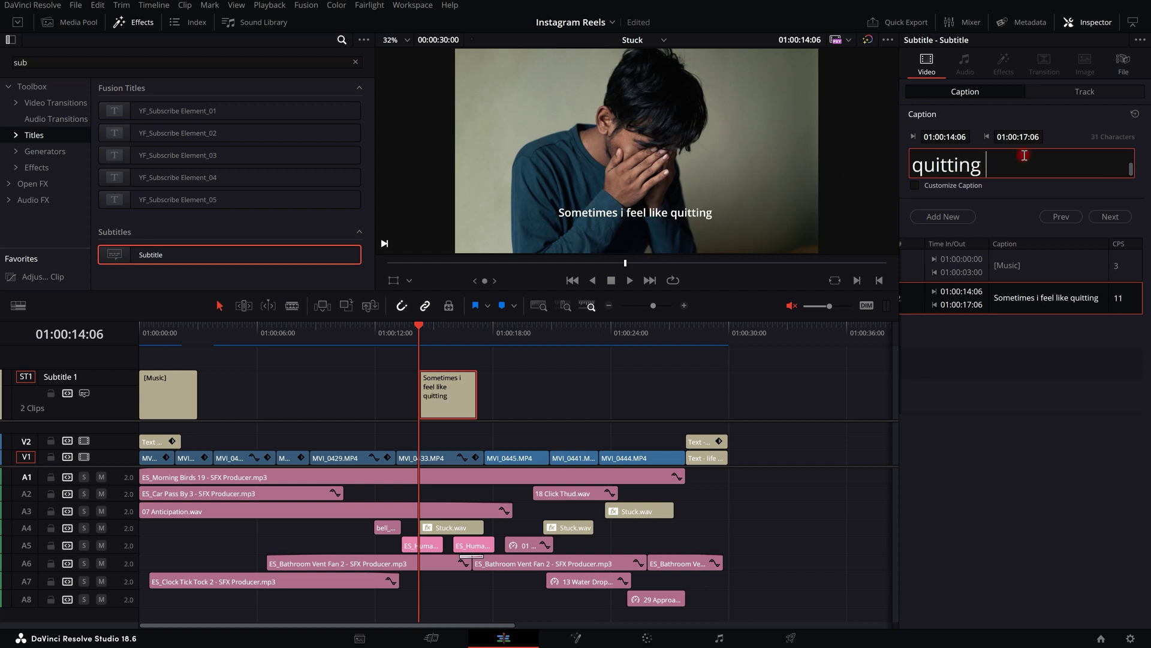
# - Enlarge audio track A4 to show the voice waveform and extend the second caption's end to 01:00:17:09
pyautogui.scroll(3, 438, 430)
pyautogui.scroll(3, 437, 430)
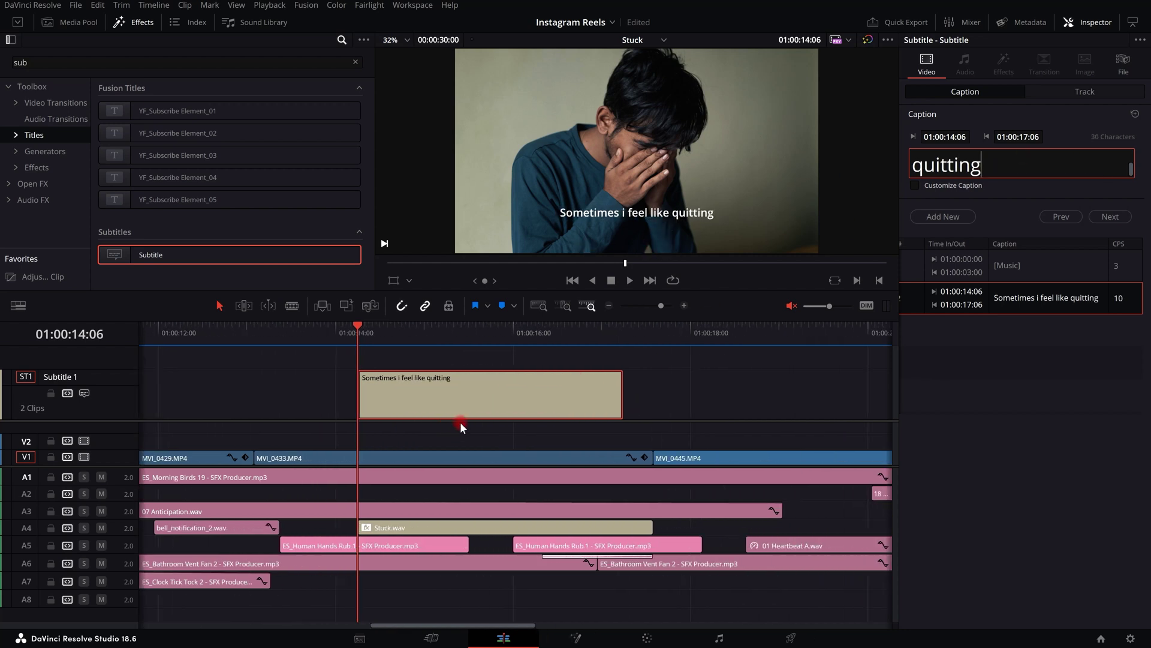
pyautogui.click(665, 526)
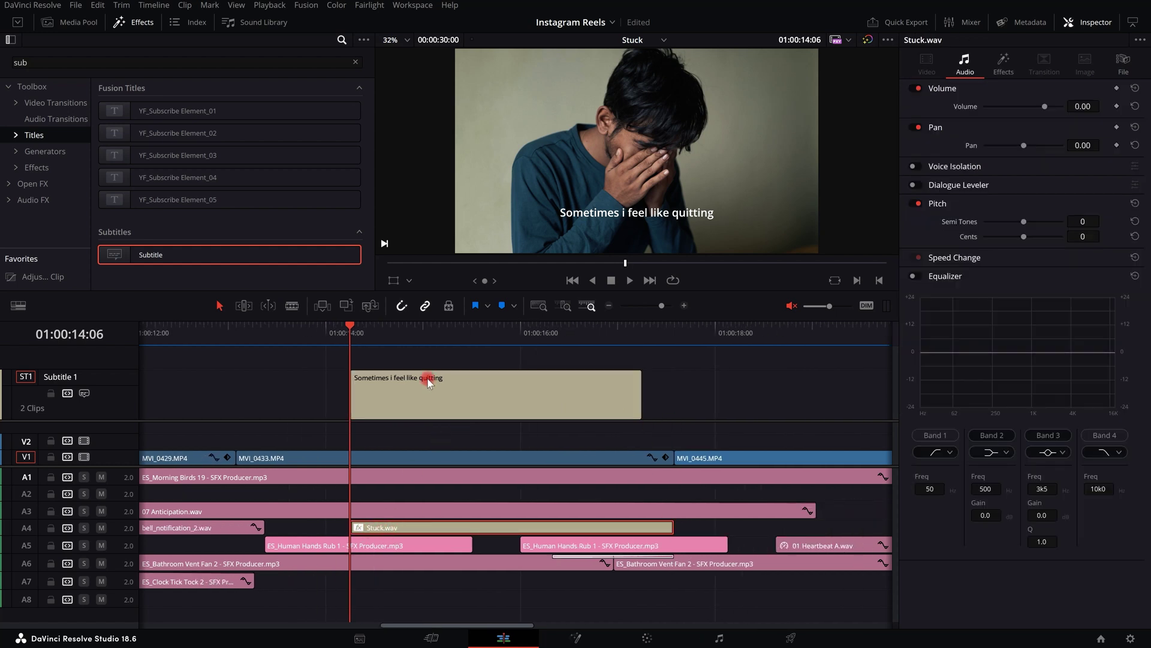
pyautogui.moveTo(126, 536); pyautogui.dragTo(126, 583)
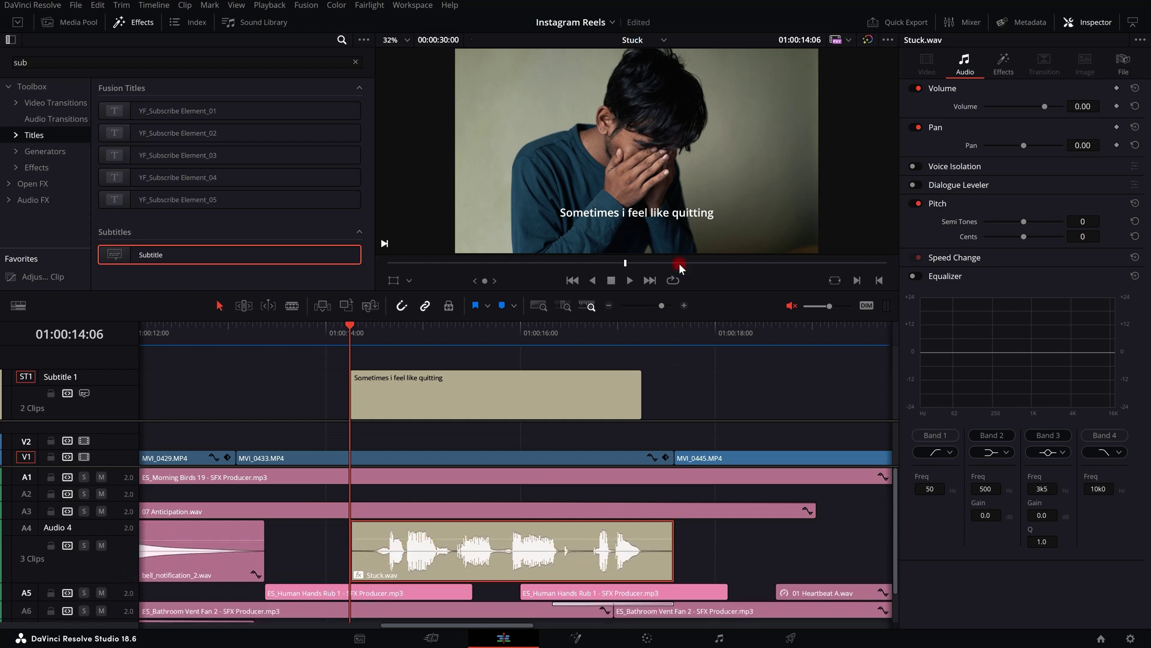
pyautogui.moveTo(635, 404)
pyautogui.mouseDown()
pyautogui.moveTo(674, 399)
pyautogui.moveTo(653, 398)
pyautogui.mouseUp()
pyautogui.click(628, 402)
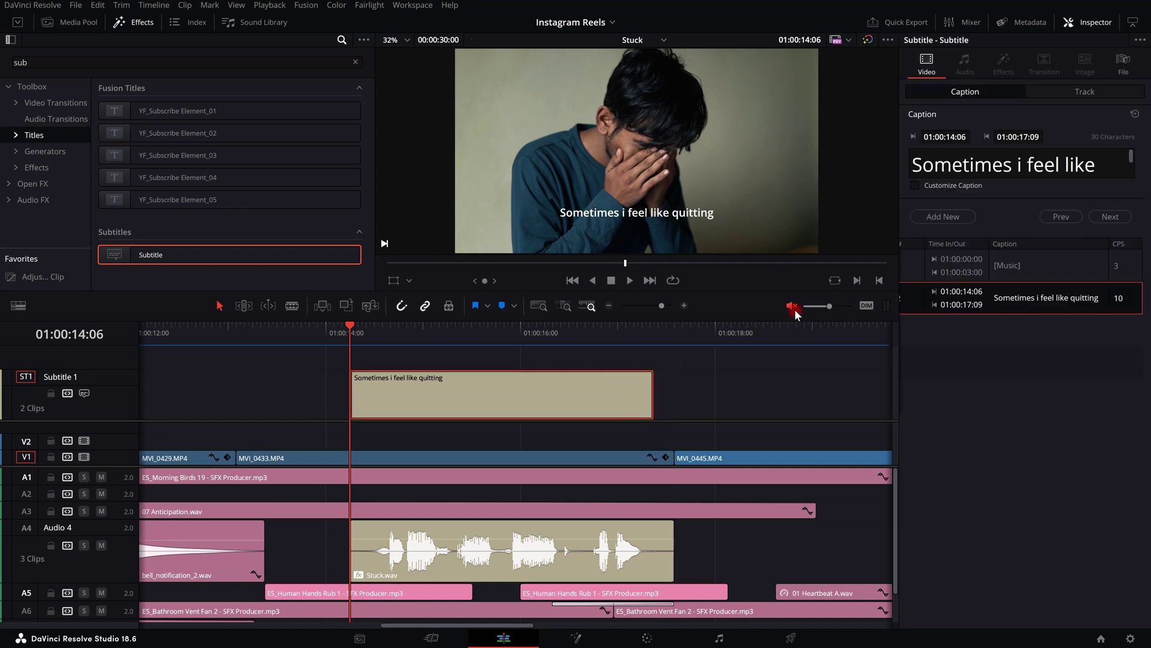
# - Unmute the monitoring audio, solo track A4, and play from 01:00:13:20 to check the second caption against the voice
pyautogui.click(310, 336)
pyautogui.click(427, 552)
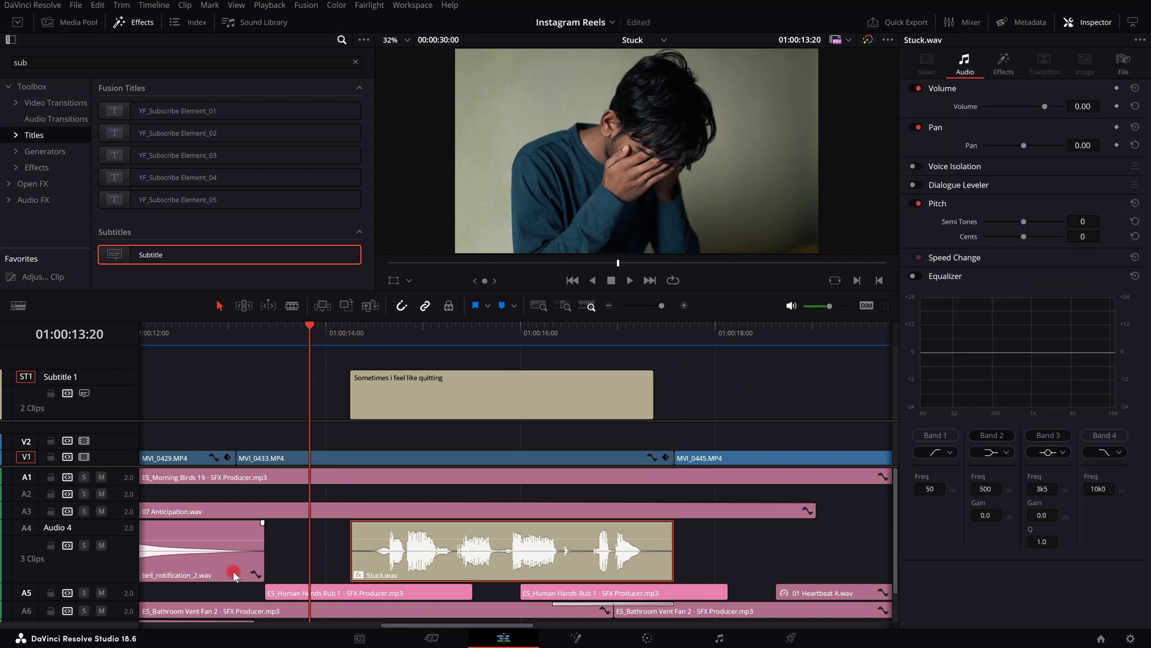
pyautogui.click(84, 547)
pyautogui.click(561, 499)
pyautogui.press('space')
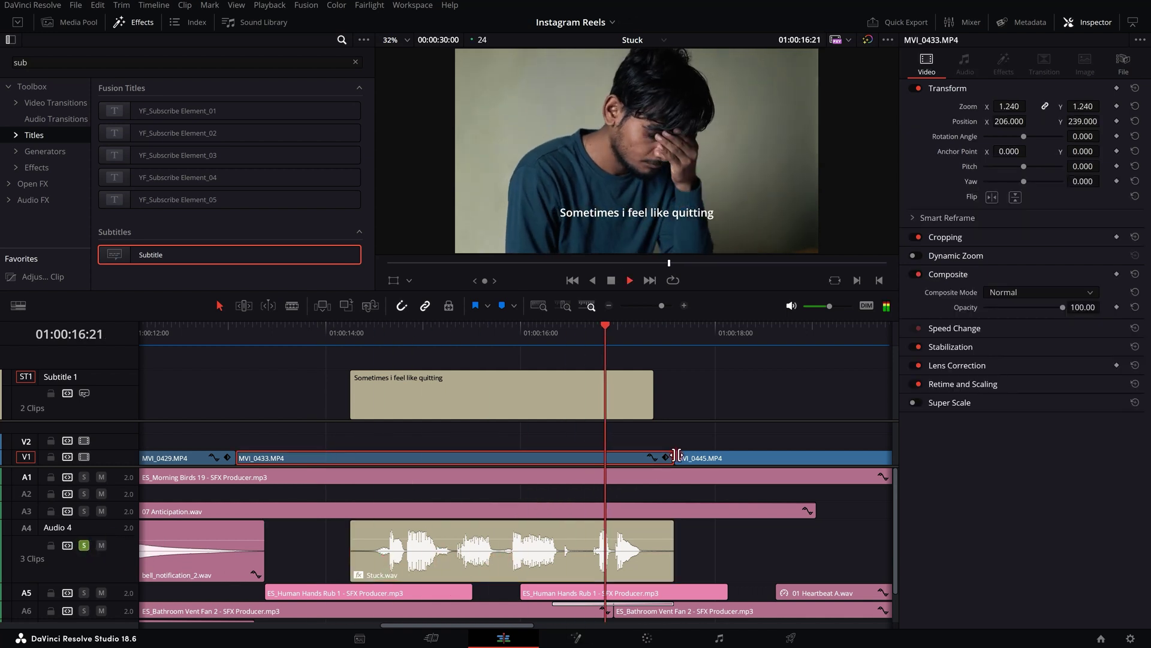
pyautogui.press('space')
pyautogui.moveTo(382, 334); pyautogui.dragTo(363, 336)
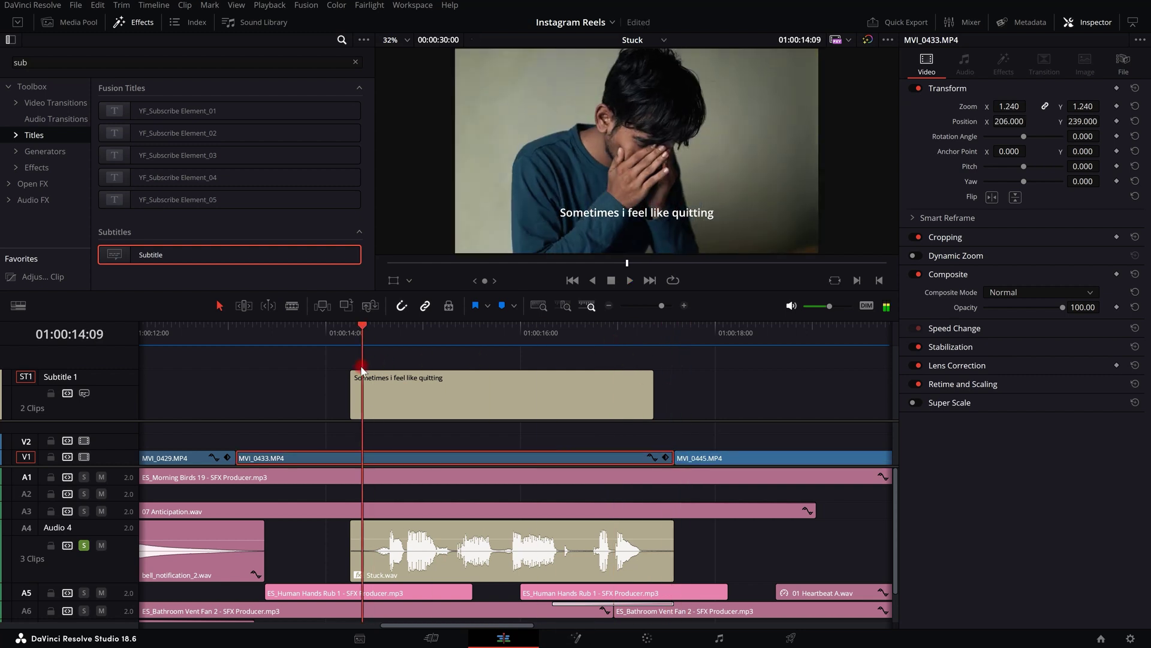
# - Play the second Stuck.wav clip on A4, stop at 01:00:21:03, and make the track taller to show its waveform
pyautogui.moveTo(154, 574); pyautogui.dragTo(153, 514)
pyautogui.scroll(-10, 362, 441)
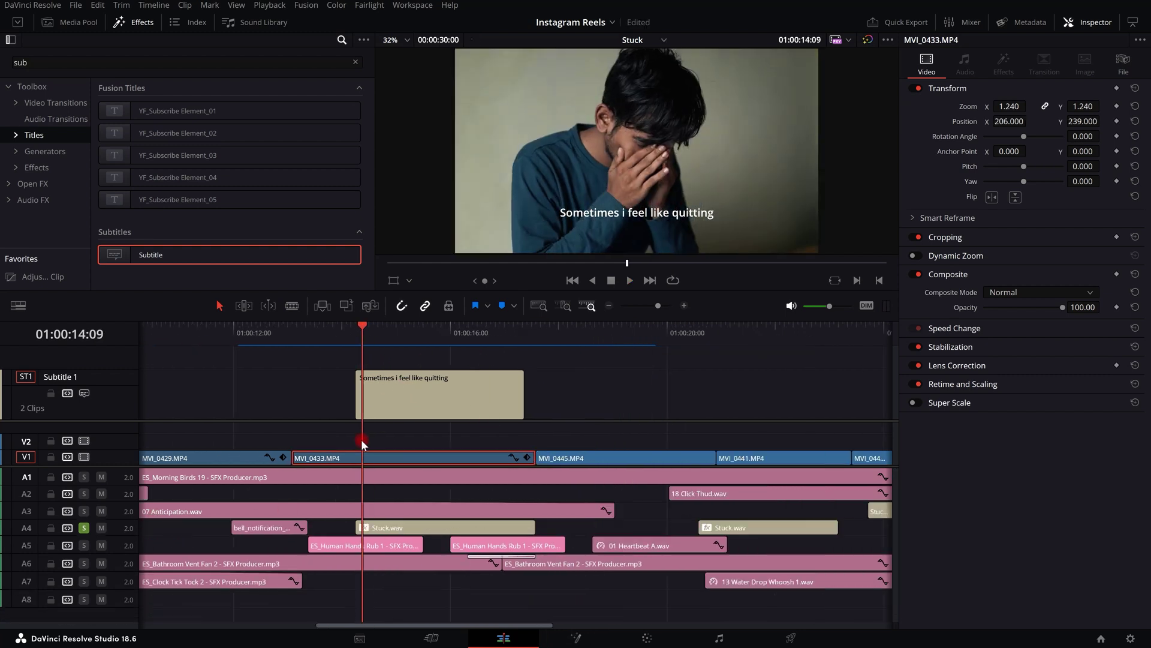
pyautogui.scroll(4, 127, 439)
pyautogui.click(638, 526)
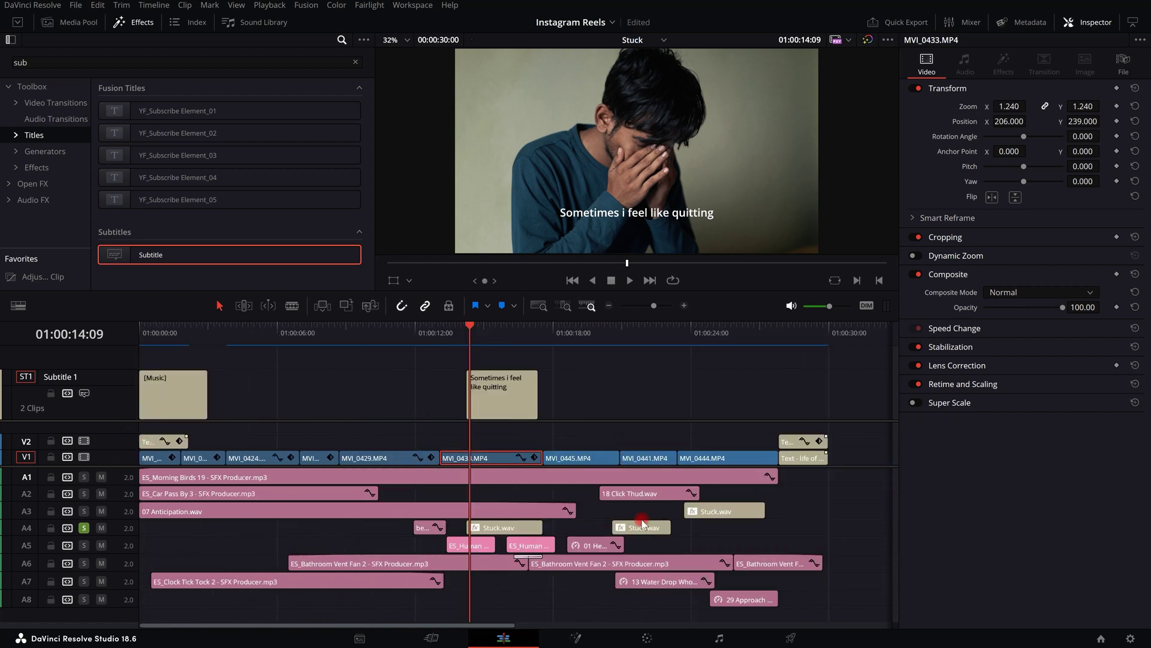
pyautogui.click(605, 340)
pyautogui.press('space')
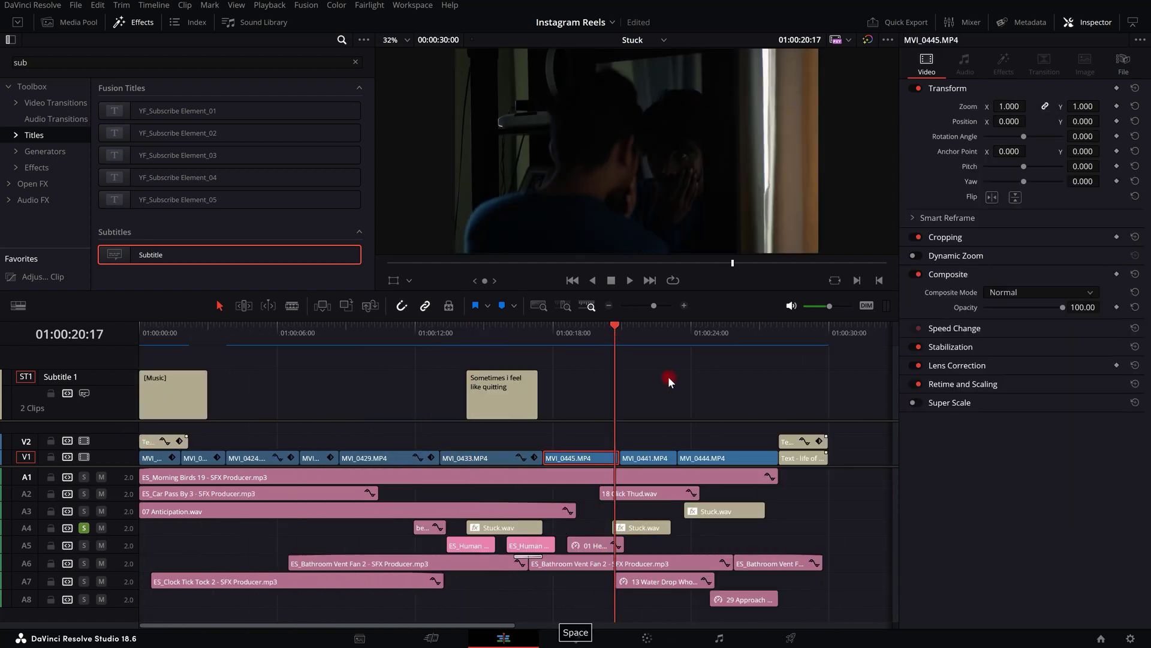
pyautogui.press('space')
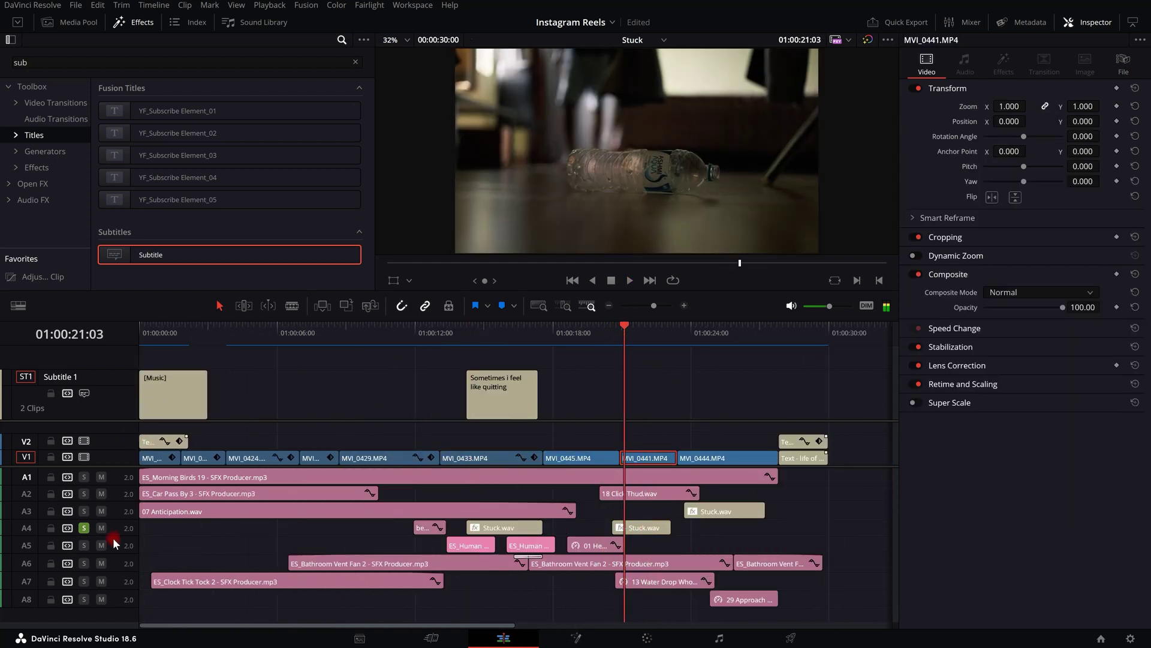
pyautogui.moveTo(120, 535); pyautogui.dragTo(120, 559)
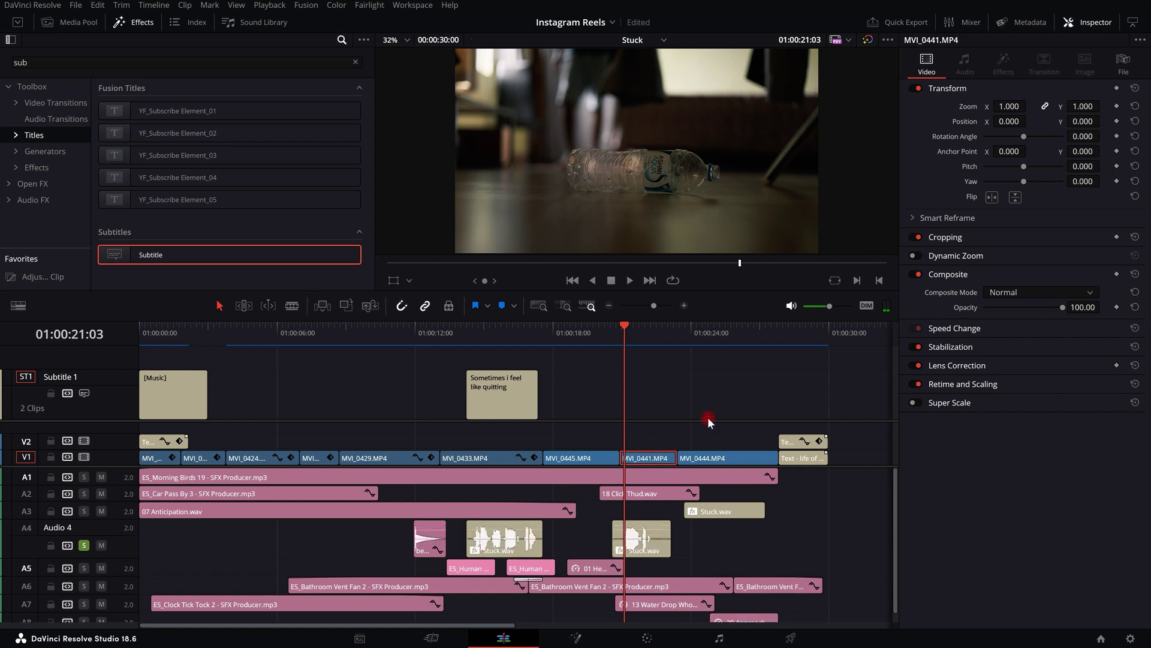
# - Duplicate the "Sometimes i feel like quitting" caption to 01:00:21:03 and shorten the copy to end at 01:00:22:10
pyautogui.scroll(2, 707, 421)
pyautogui.click(308, 397)
pyautogui.click(260, 397)
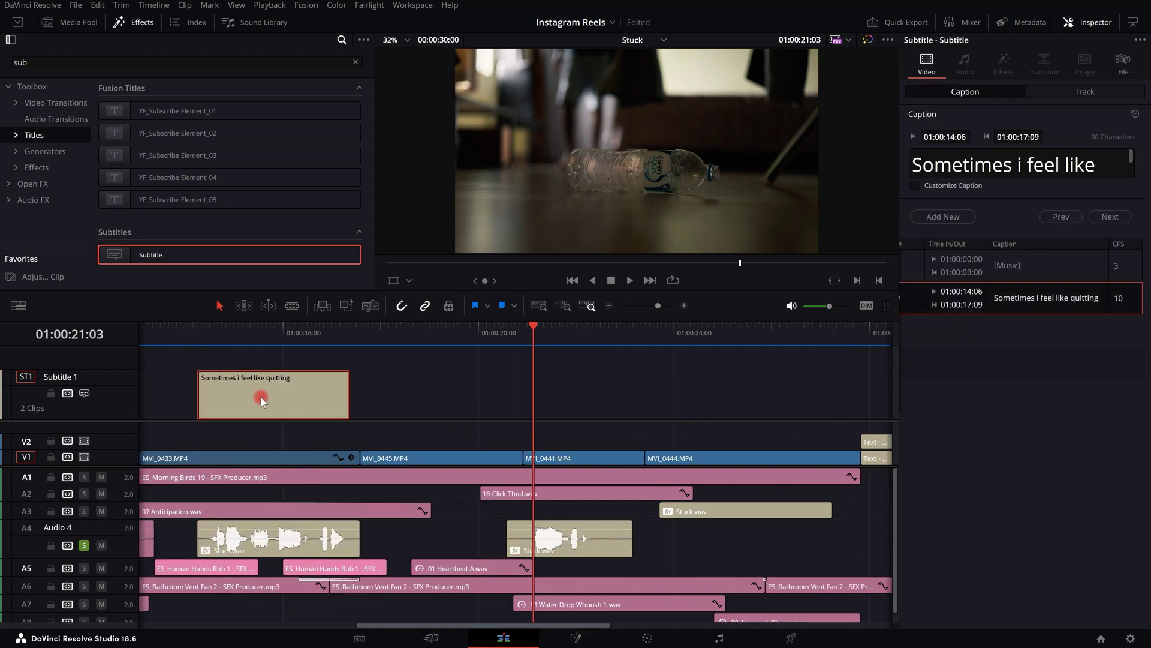
pyautogui.moveTo(597, 401); pyautogui.dragTo(597, 401)
pyautogui.click(682, 396)
pyautogui.moveTo(681, 396); pyautogui.dragTo(596, 400)
# - Retype the caption at 01:00:21:03 as "I'm Stuck" and play it back against the voice
pyautogui.click(568, 410)
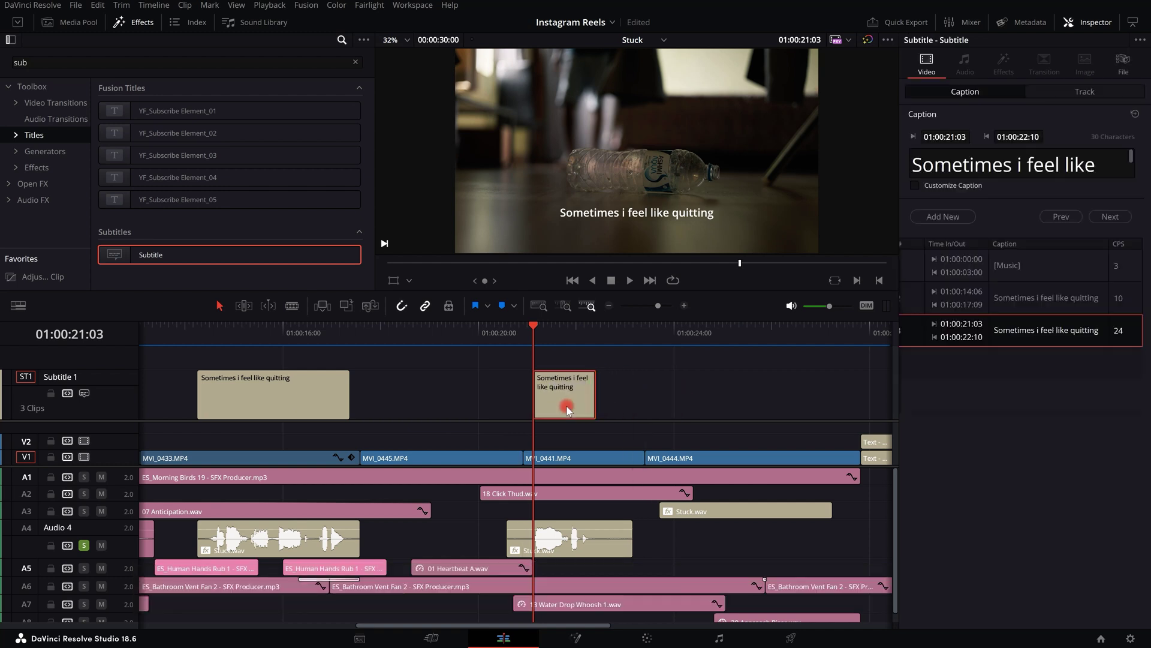
pyautogui.moveTo(1107, 157); pyautogui.dragTo(934, 166)
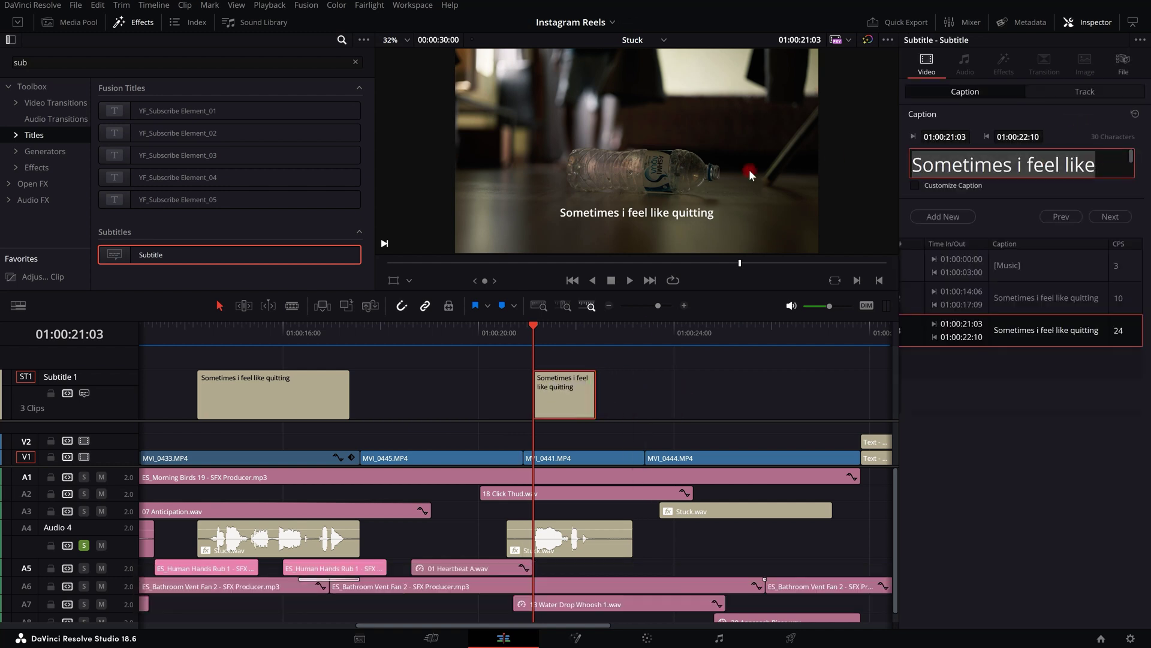
pyautogui.press('BackSpace')
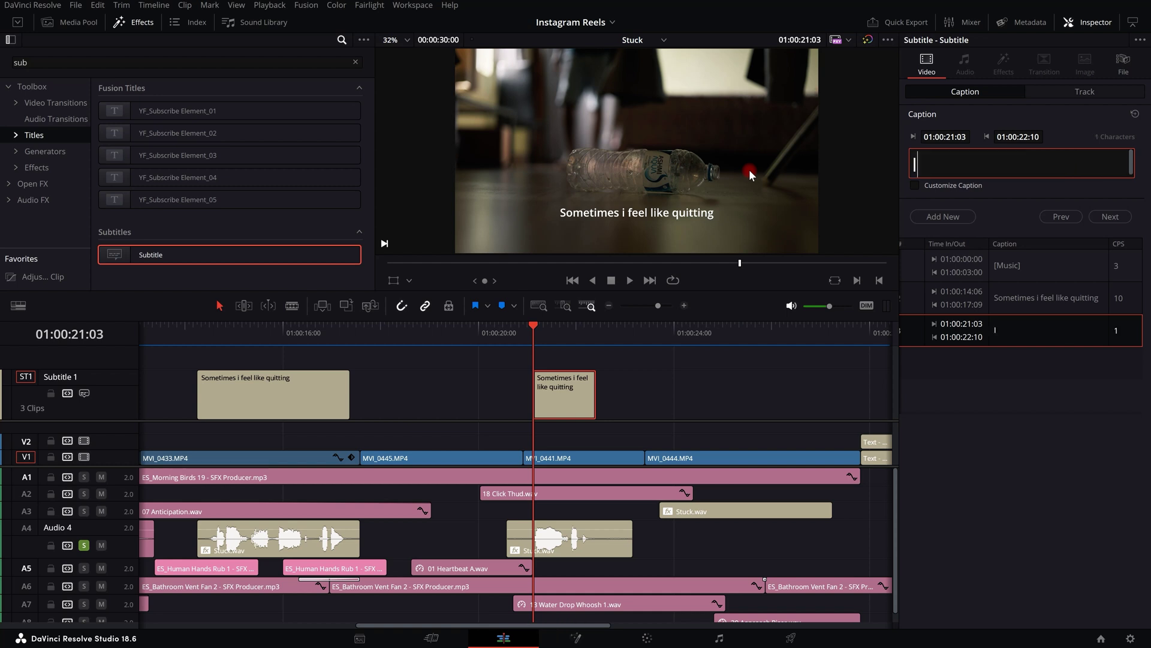
pyautogui.write("I'm Stuck")
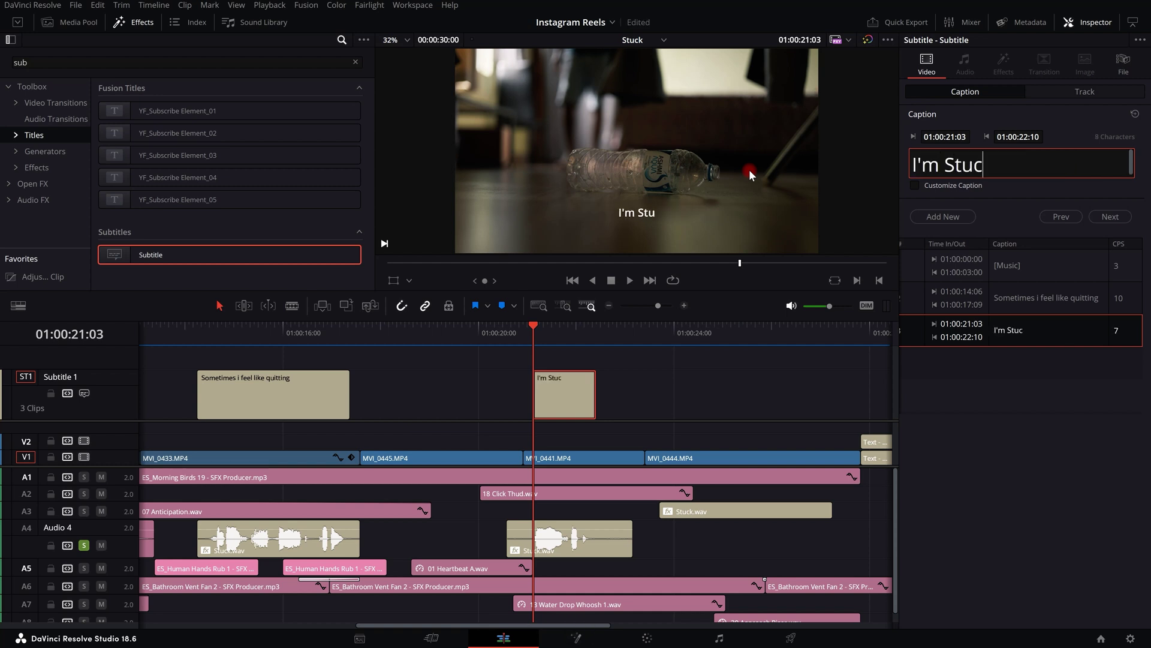
pyautogui.click(674, 397)
pyautogui.press('space')
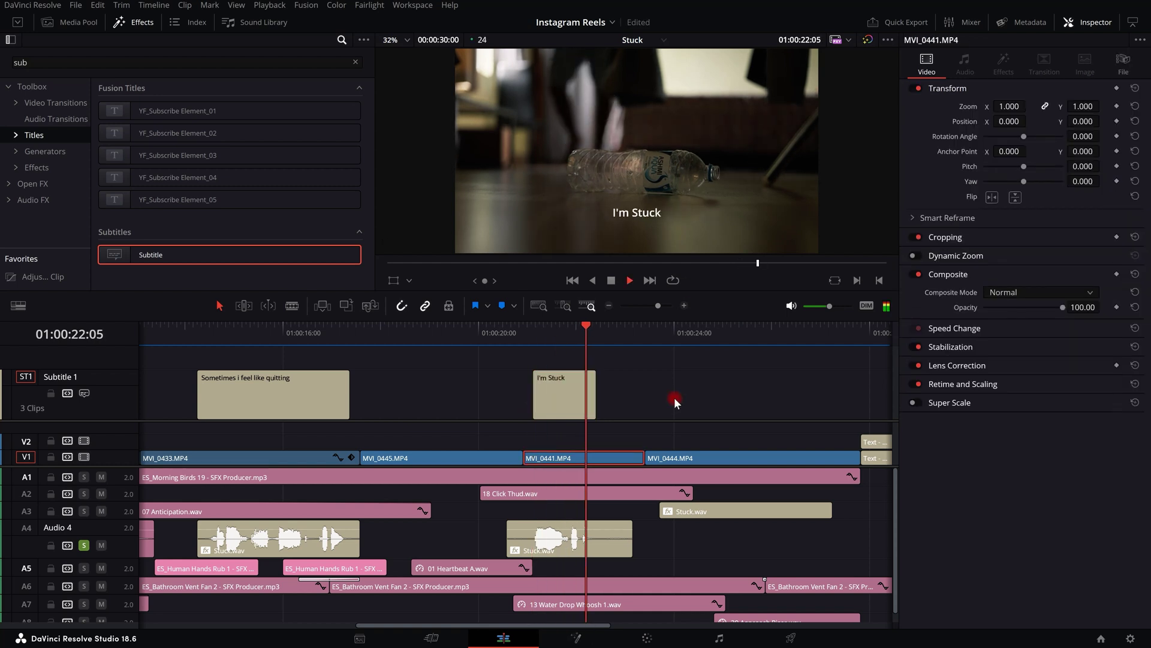
pyautogui.press('space')
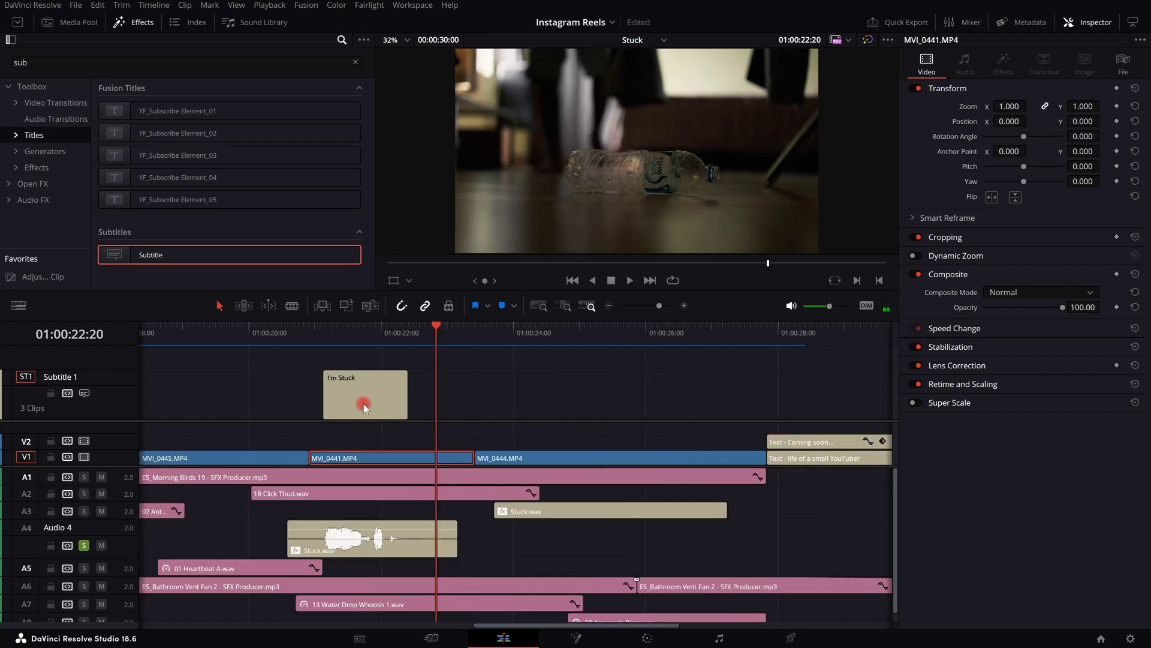
# - Duplicate the "I'm Stuck" caption over the last Stuck.wav clip and enlarge audio track A3 to show the clip's waveform
pyautogui.click(365, 403)
pyautogui.moveTo(364, 402); pyautogui.dragTo(557, 403)
pyautogui.click(494, 458)
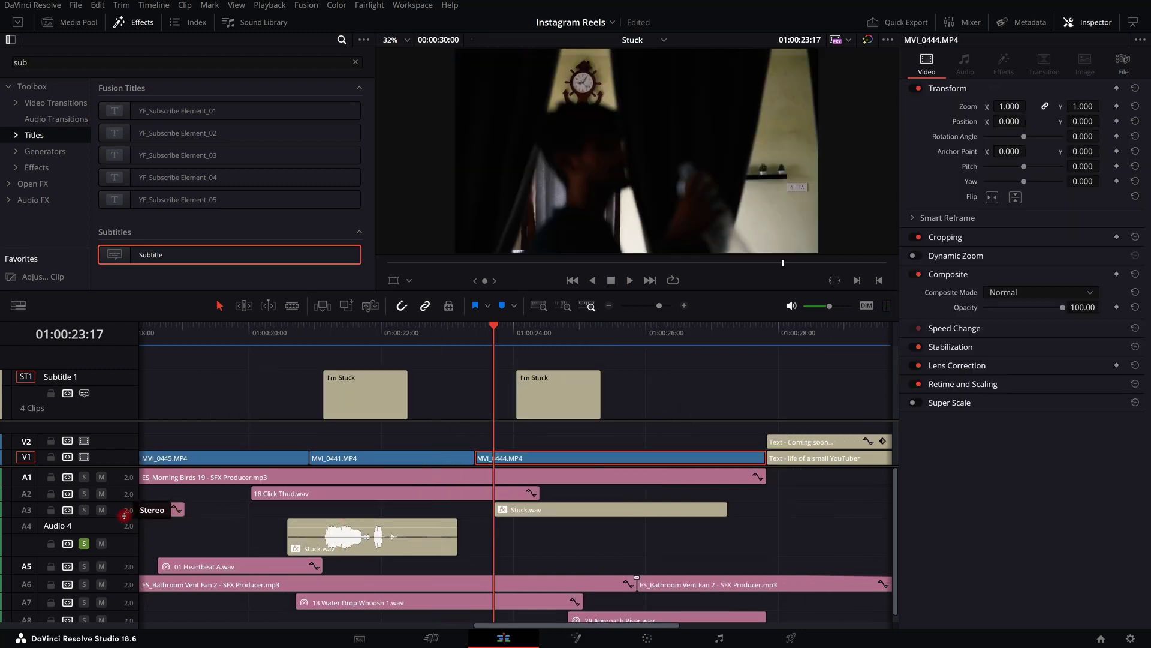
pyautogui.moveTo(125, 516); pyautogui.dragTo(122, 544)
pyautogui.click(582, 526)
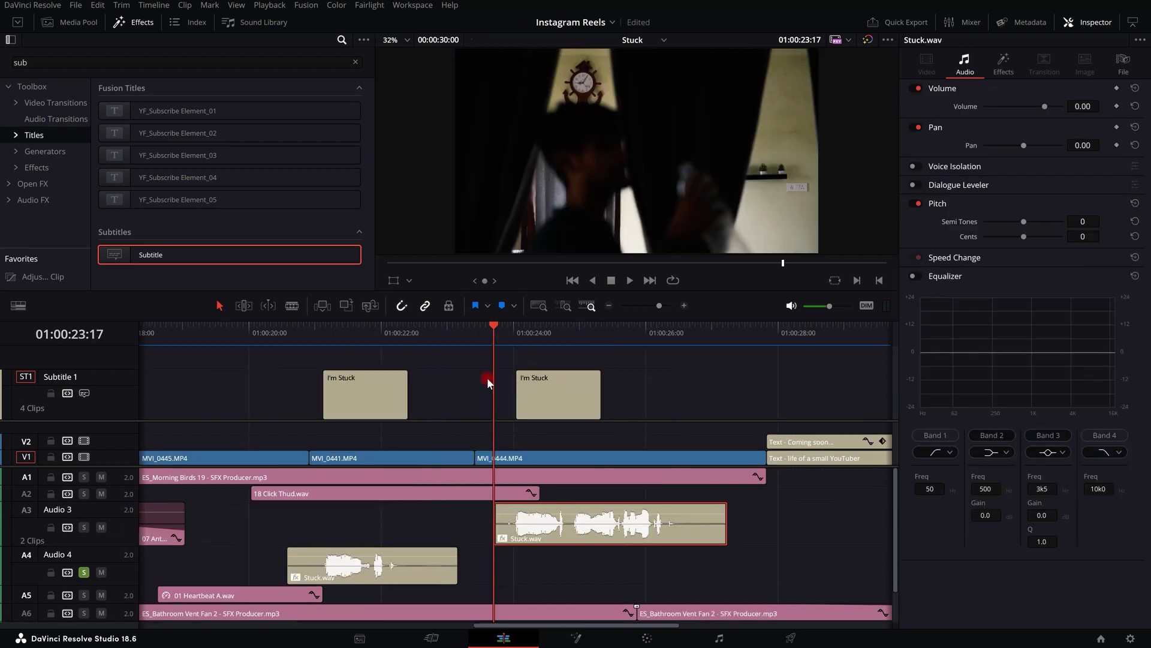
# - Move the copied caption to start at 01:00:24:00 and extend its end past 01:00:26:00
pyautogui.click(569, 415)
pyautogui.moveTo(557, 413); pyautogui.dragTo(541, 477)
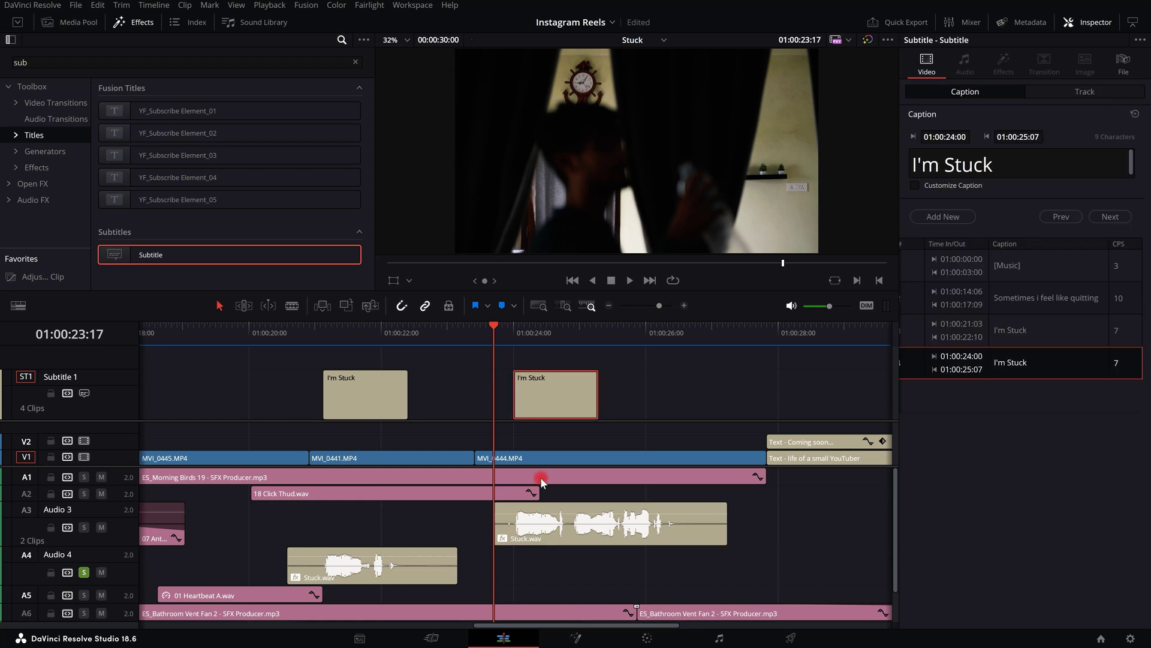
pyautogui.moveTo(596, 406); pyautogui.dragTo(673, 405)
# - Solo track A3 and play from 01:00:24:00 to hear the words under the copied caption
pyautogui.press('space')
pyautogui.moveTo(520, 326)
pyautogui.mouseDown()
pyautogui.moveTo(502, 336)
pyautogui.moveTo(515, 338)
pyautogui.mouseUp()
pyautogui.press('space')
pyautogui.press('space')
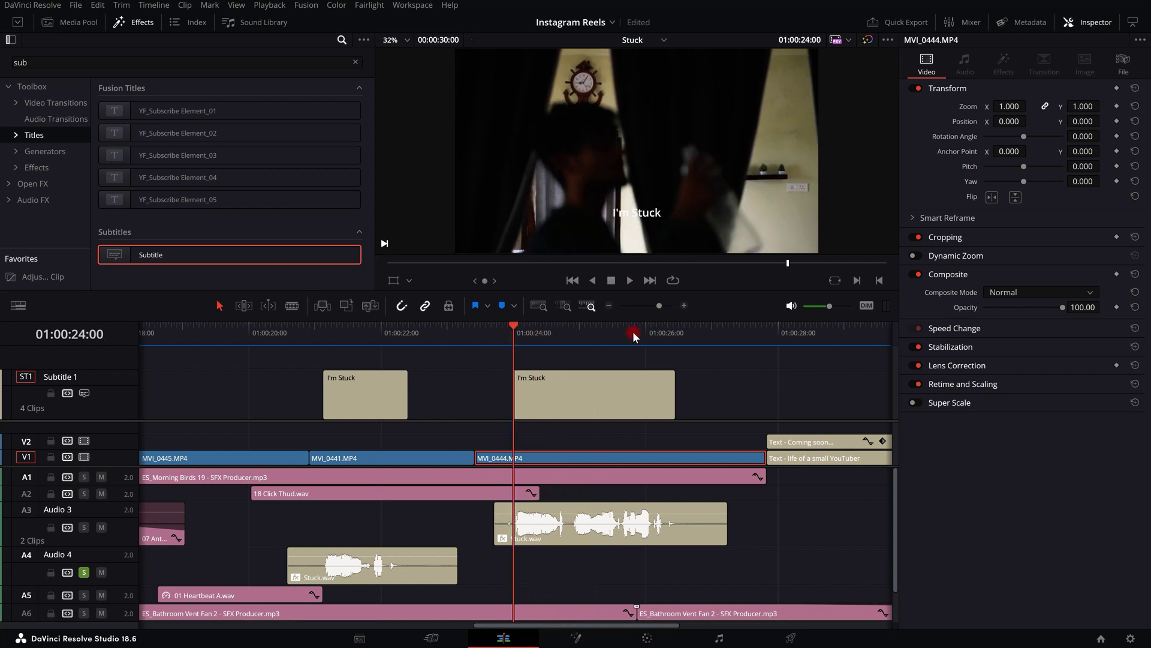
pyautogui.press('space')
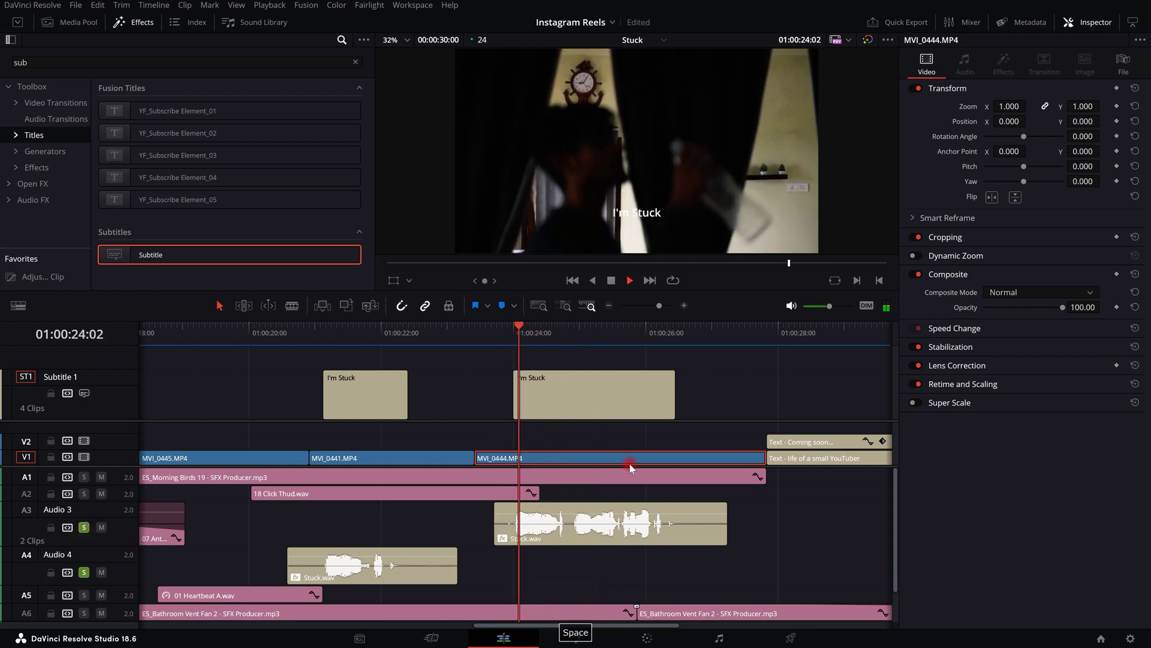
pyautogui.press('space')
pyautogui.moveTo(594, 333); pyautogui.dragTo(513, 339)
# - Shorten the caption at 01:00:24:00 to end at 01:00:24:17 and retype it as "And"
pyautogui.click(577, 443)
pyautogui.scroll(2, 602, 523)
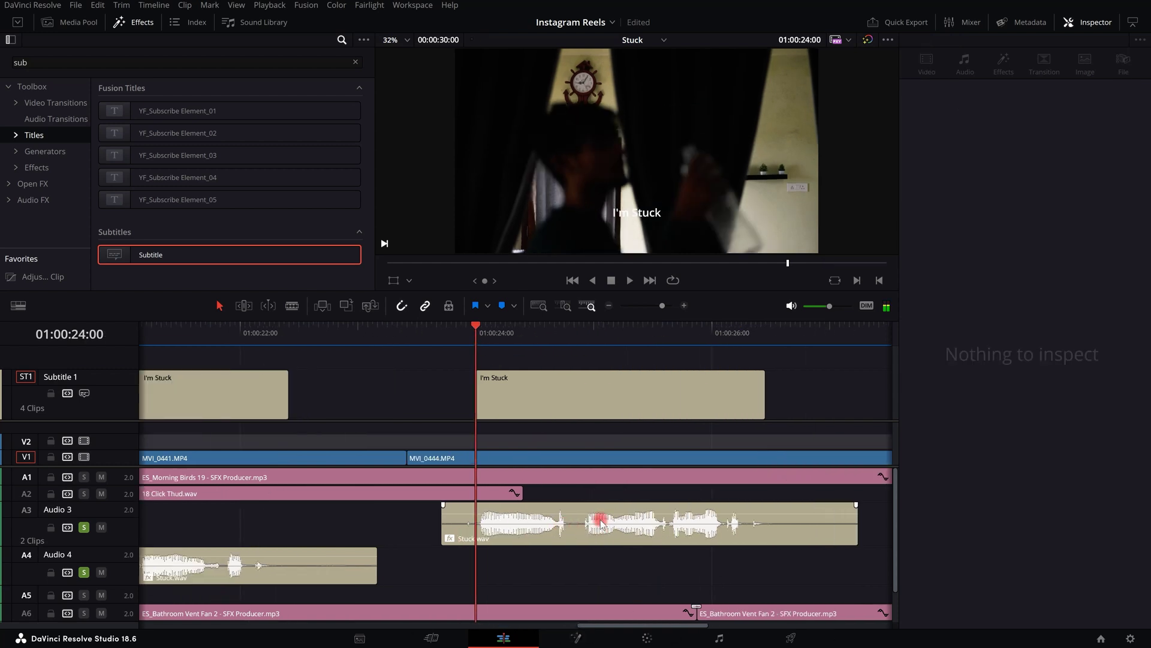
pyautogui.moveTo(764, 411); pyautogui.dragTo(558, 408)
pyautogui.moveTo(1006, 173); pyautogui.dragTo(890, 172)
pyautogui.write('And')
# - Duplicate the "And" caption and, with snapping turned off, shift the copy to start at 01:00:24:22
pyautogui.click(595, 397)
pyautogui.moveTo(522, 405); pyautogui.dragTo(599, 403)
pyautogui.moveTo(639, 398)
pyautogui.mouseDown()
pyautogui.moveTo(669, 394)
pyautogui.moveTo(630, 396)
pyautogui.mouseUp()
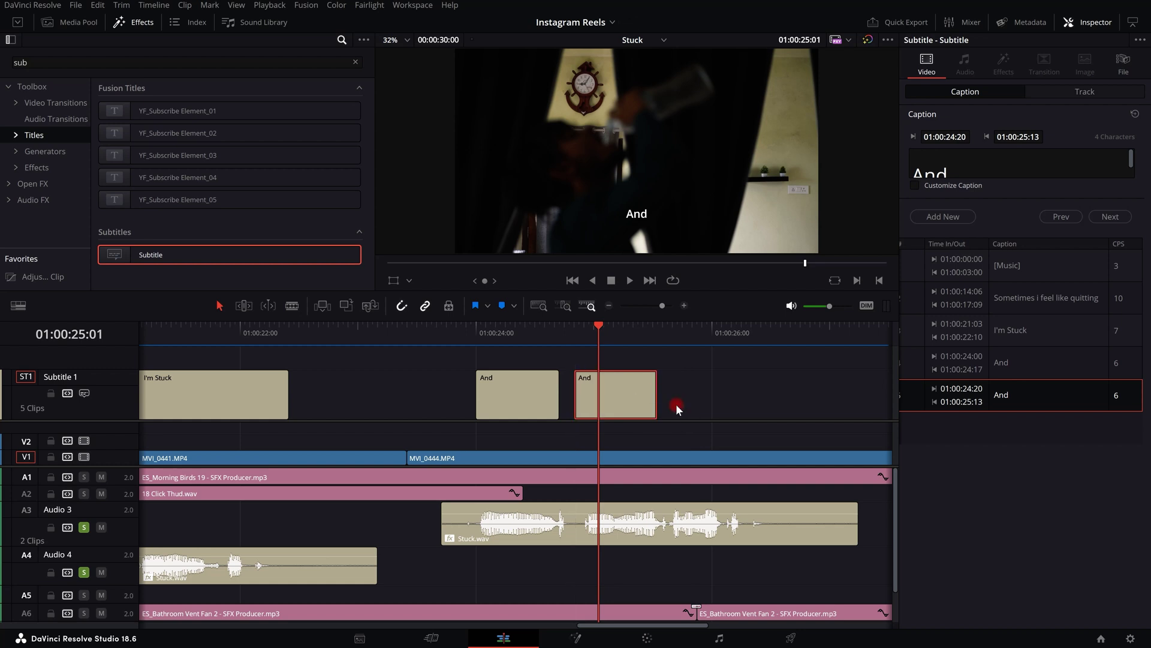
pyautogui.click(403, 310)
pyautogui.scroll(1, 678, 415)
pyautogui.moveTo(599, 403); pyautogui.dragTo(614, 403)
pyautogui.scroll(-1, 427, 372)
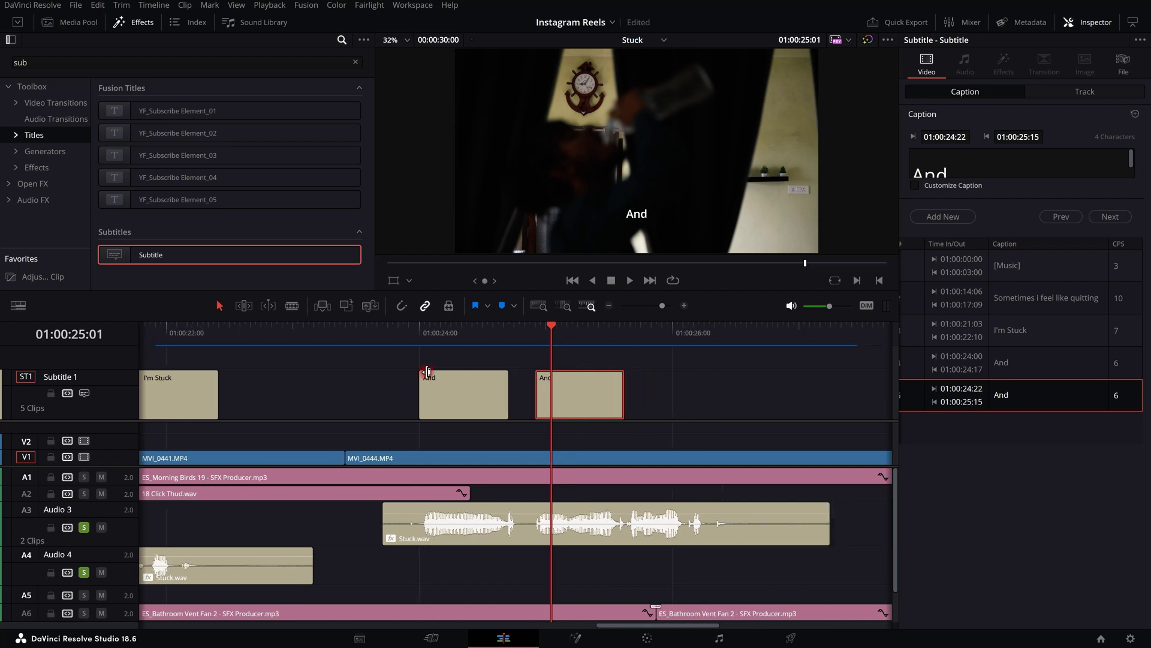
# - Play from 01:00:24:20 to hear the words spoken under the second "And" caption
pyautogui.scroll(-3, 427, 372)
pyautogui.scroll(4, 490, 389)
pyautogui.scroll(-3, 492, 390)
pyautogui.scroll(2, 545, 397)
pyautogui.moveTo(412, 337); pyautogui.dragTo(401, 339)
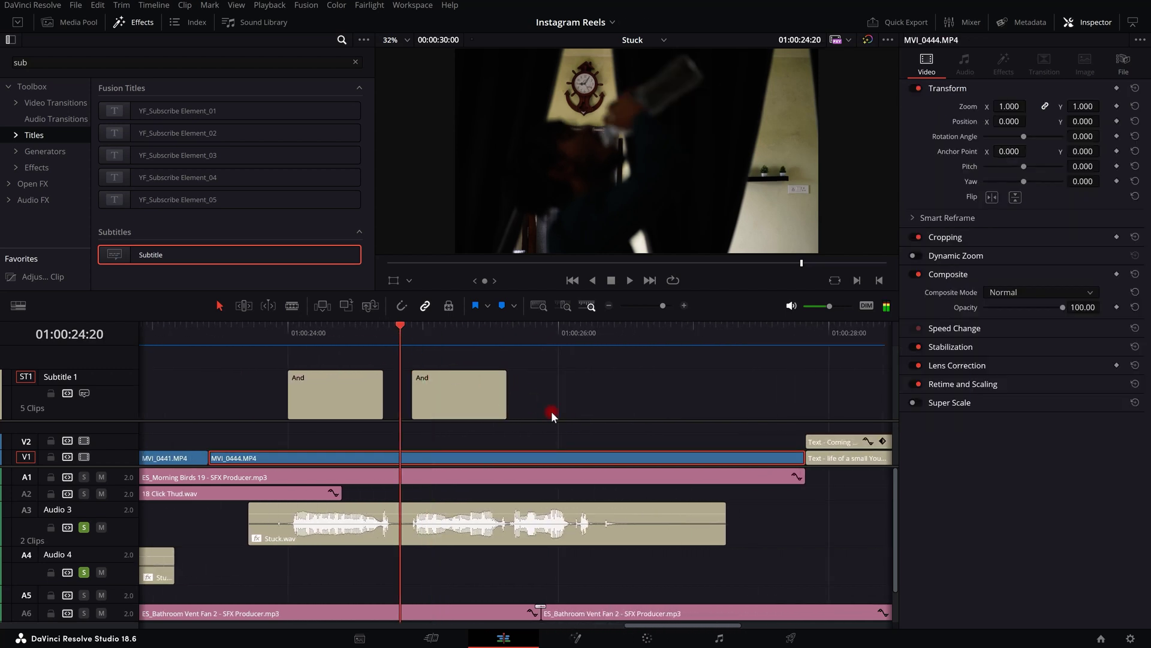
pyautogui.press('space')
pyautogui.press('space')
# - Retype the caption at 01:00:24:22 as "I'm not gonna make it"
pyautogui.click(440, 339)
pyautogui.click(466, 400)
pyautogui.doubleClick(953, 172)
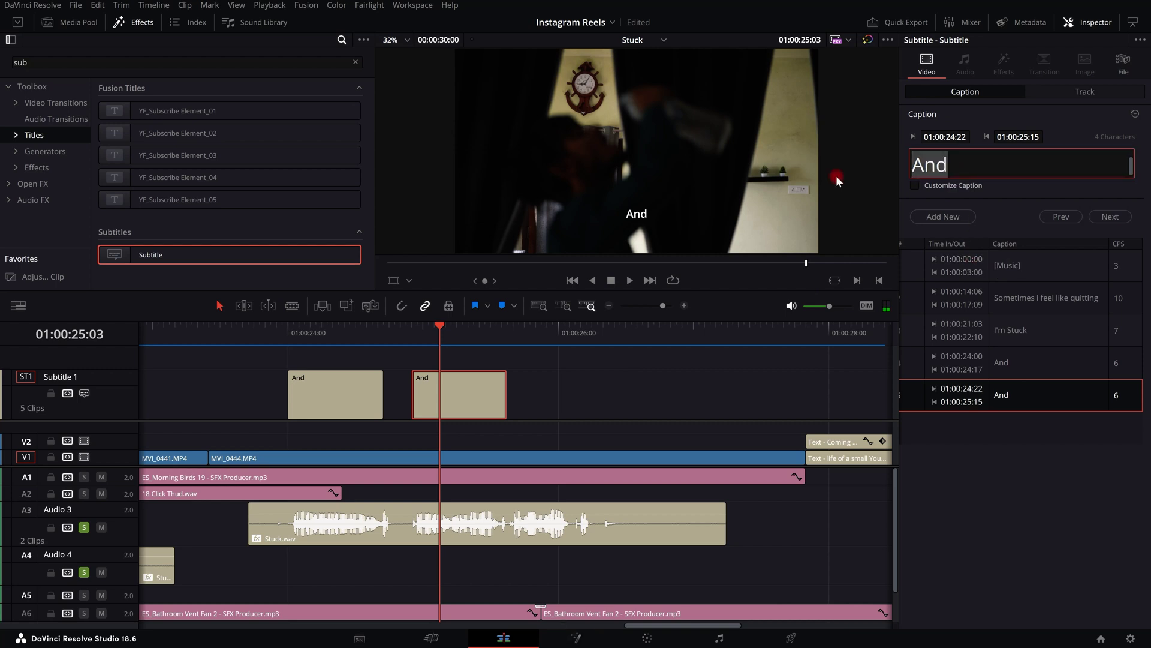
pyautogui.write("I'm not")
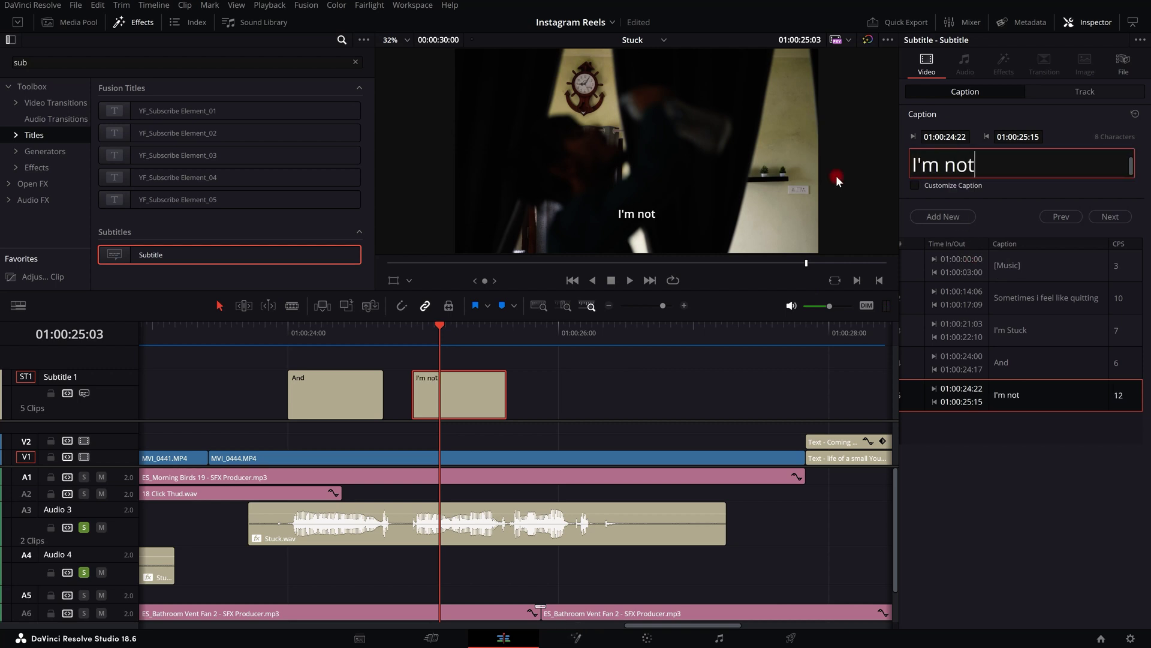
pyautogui.write(' gonna make it')
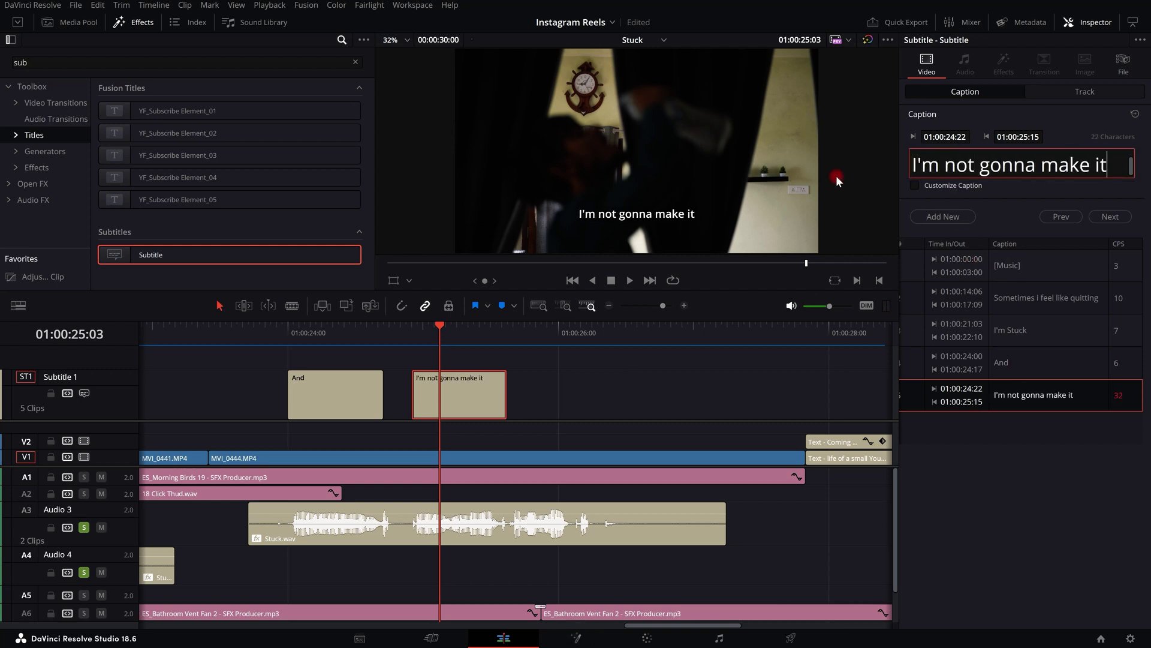
# - Bring the whole timeline into view and return the playhead to 01:00:00:00
pyautogui.scroll(-2, 613, 437)
pyautogui.scroll(-5, 613, 437)
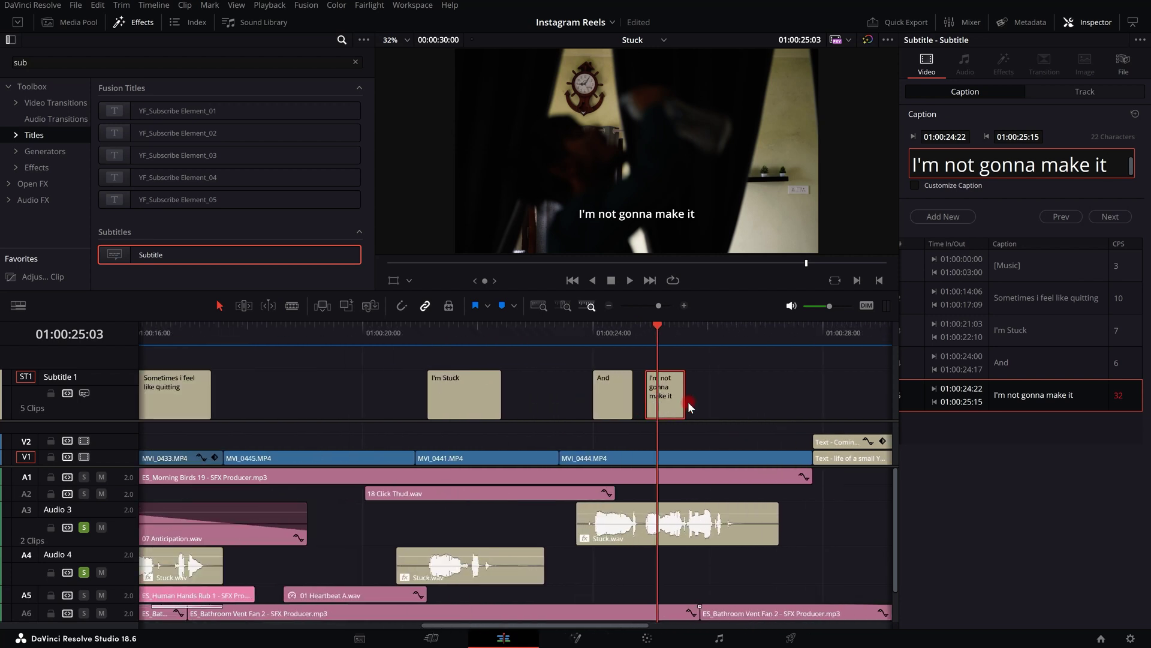
pyautogui.scroll(-2, 704, 401)
pyautogui.click(153, 335)
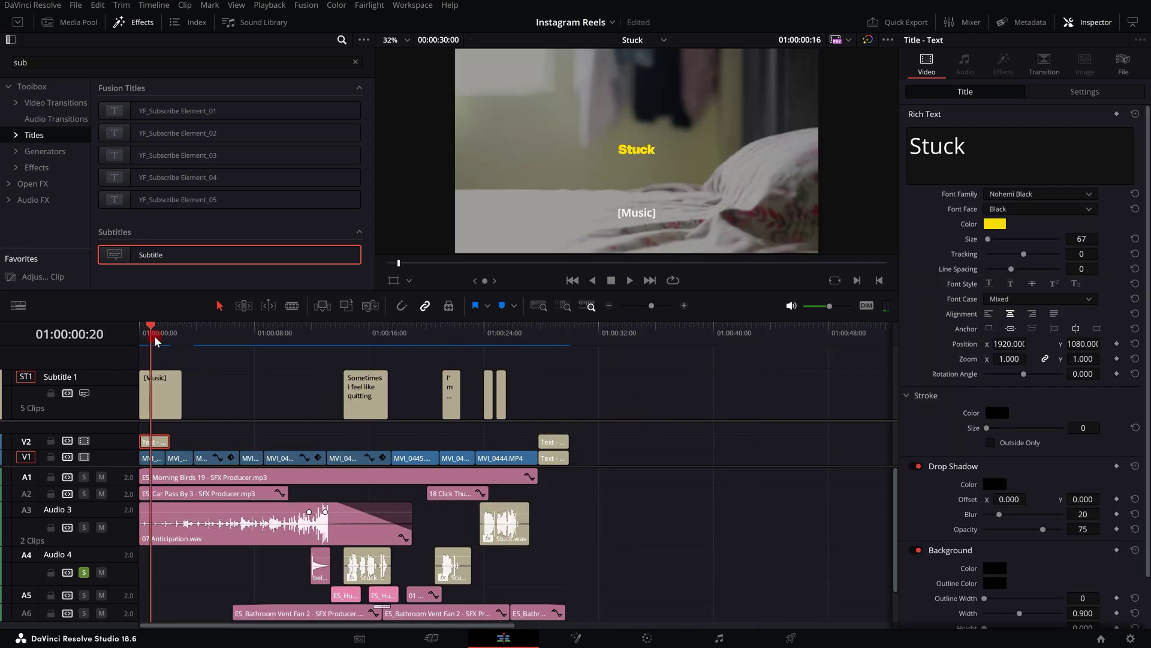
pyautogui.click(206, 359)
# - Move the last Stuck.wav clip from audio track A3 to A4 and keep A4 soloed
pyautogui.click(203, 540)
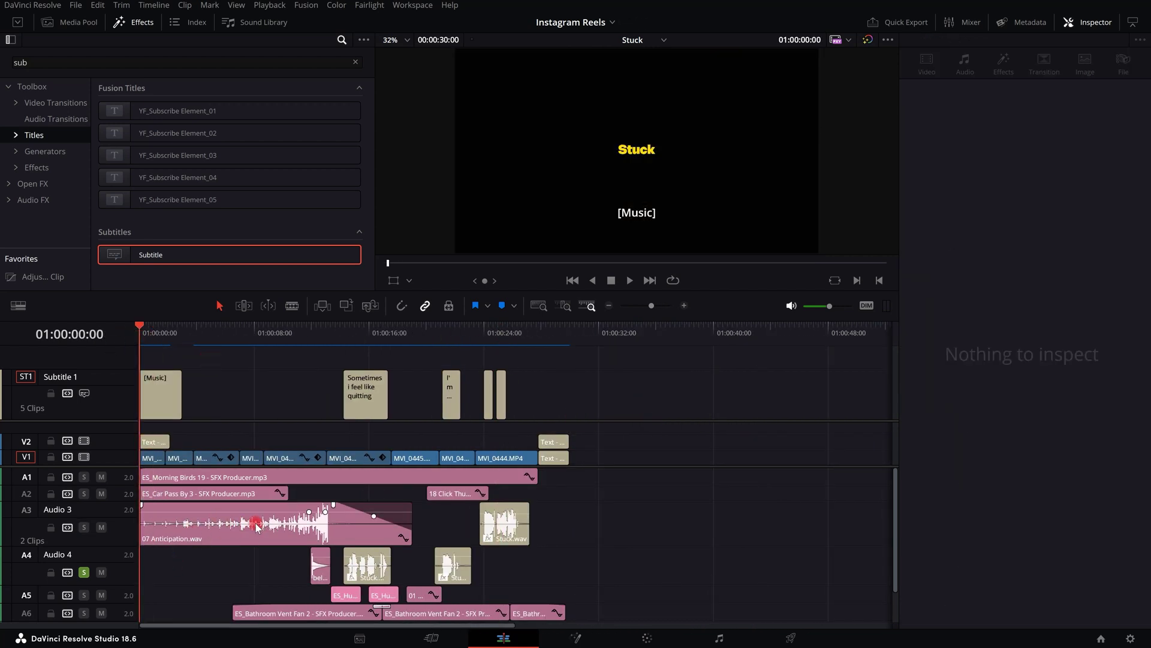
pyautogui.click(519, 525)
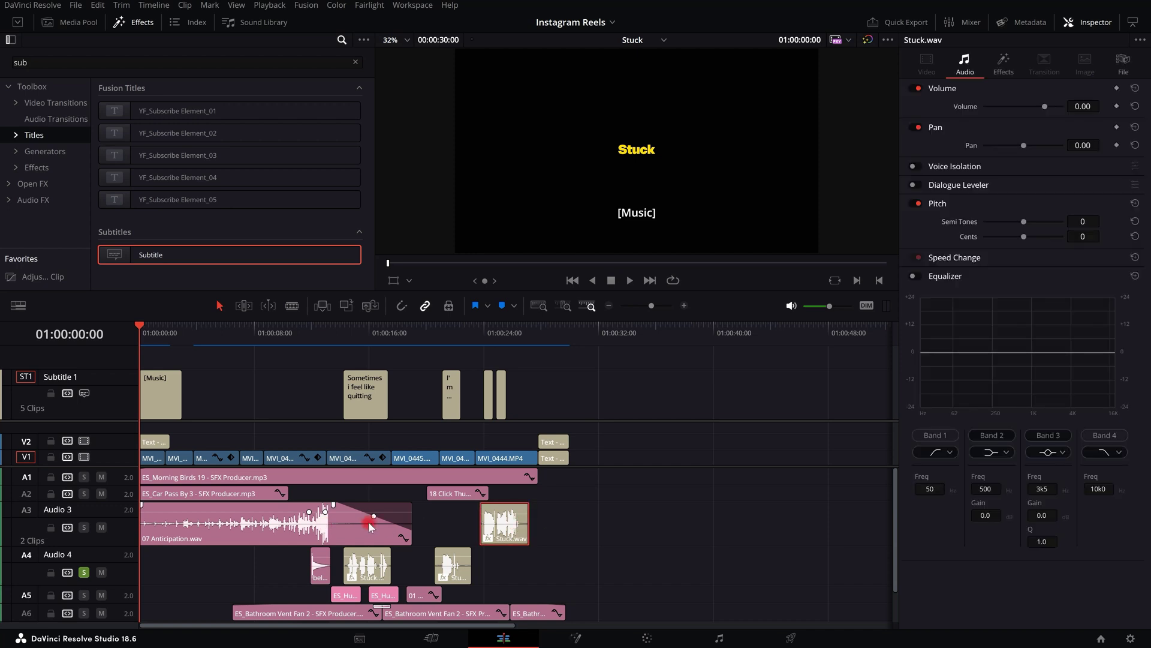
pyautogui.click(555, 524)
pyautogui.click(518, 517)
pyautogui.moveTo(520, 520); pyautogui.dragTo(520, 564)
pyautogui.click(84, 573)
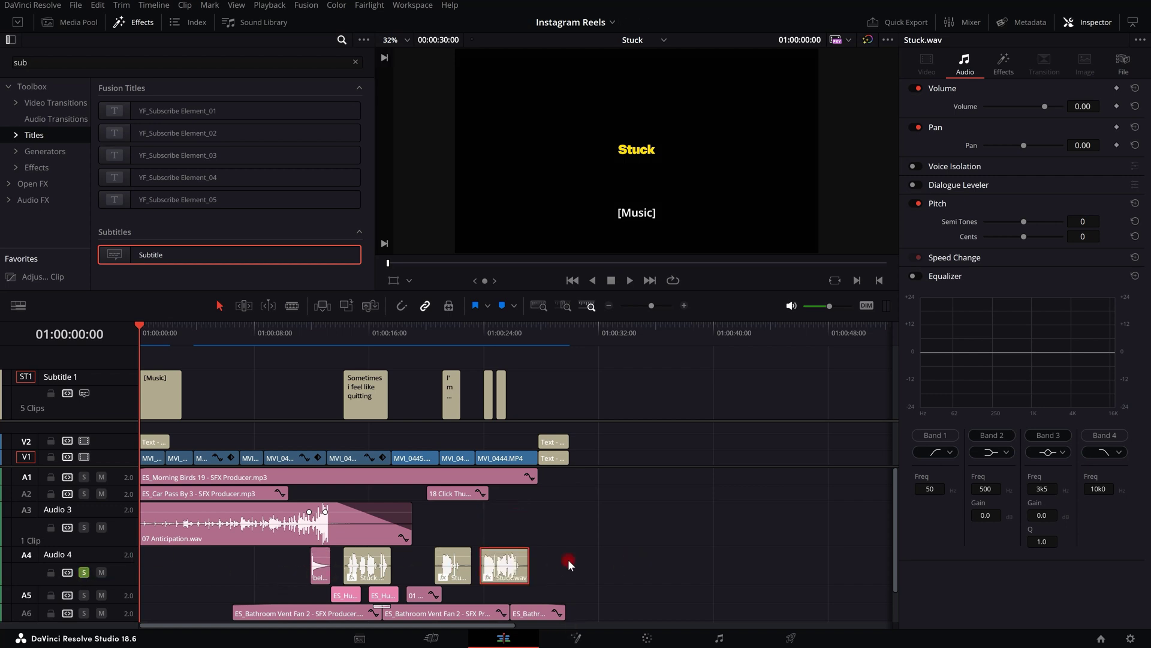
# - Return the playhead to the start and also solo audio tracks A1, A2, A6, A7 and A8
pyautogui.press('space')
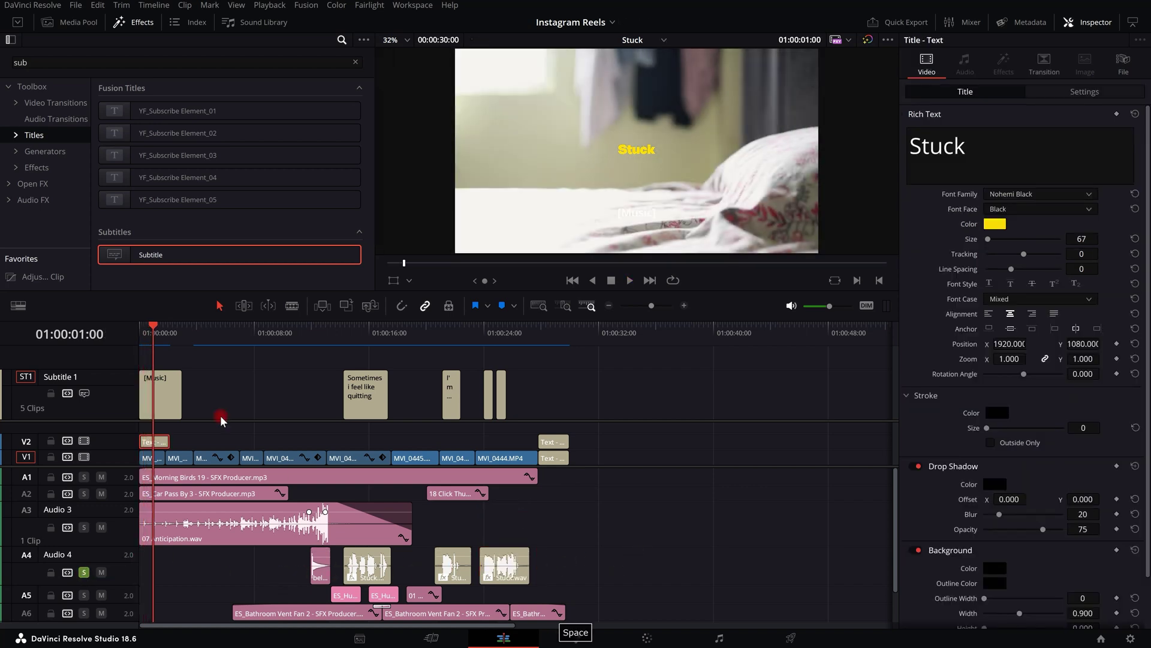
pyautogui.moveTo(165, 331); pyautogui.dragTo(99, 458)
pyautogui.click(90, 478)
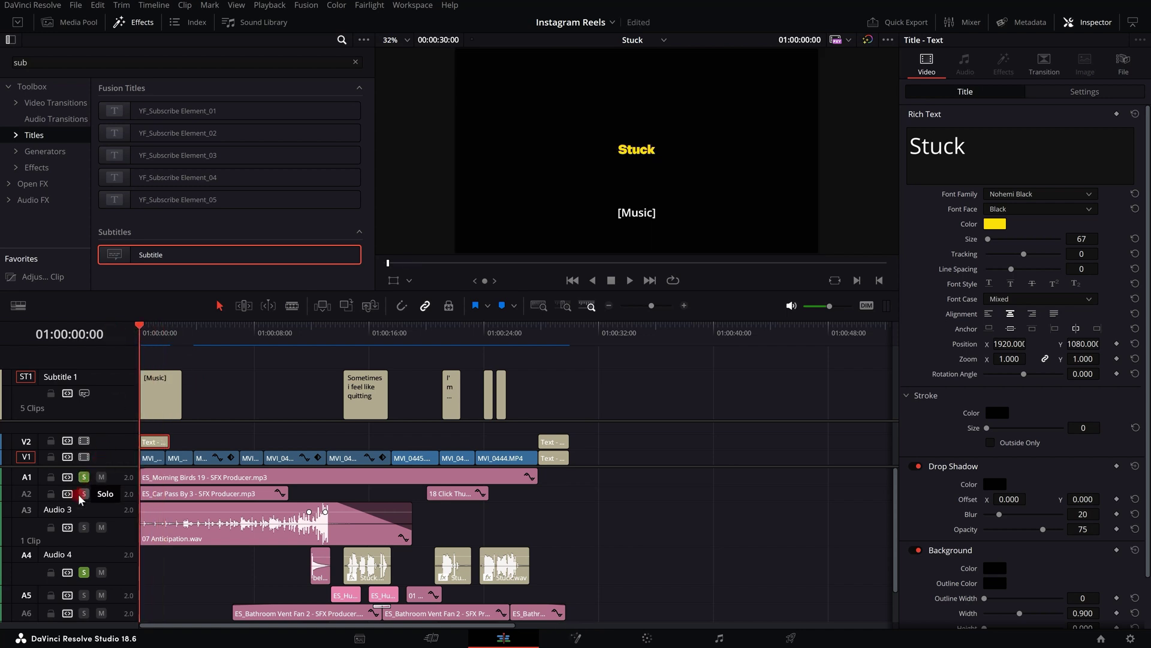
pyautogui.scroll(-2, 183, 575)
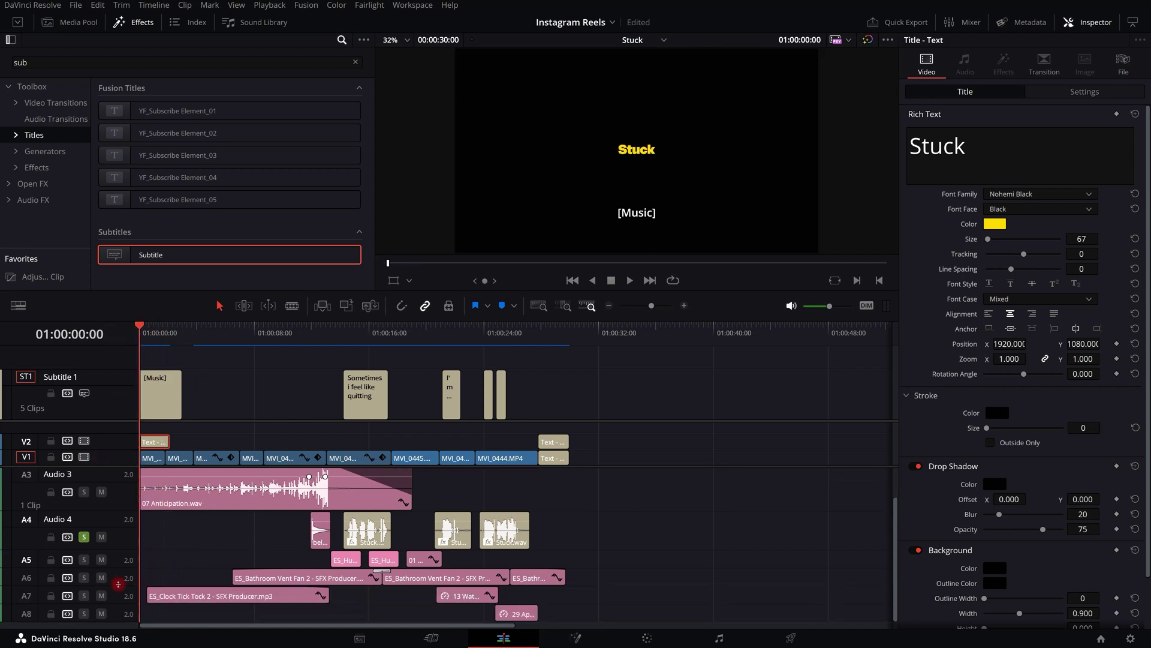
pyautogui.click(84, 578)
pyautogui.click(84, 596)
pyautogui.click(84, 613)
pyautogui.scroll(2, 144, 594)
# - Play the reel from the start to check all captions against the sound
pyautogui.press('space')
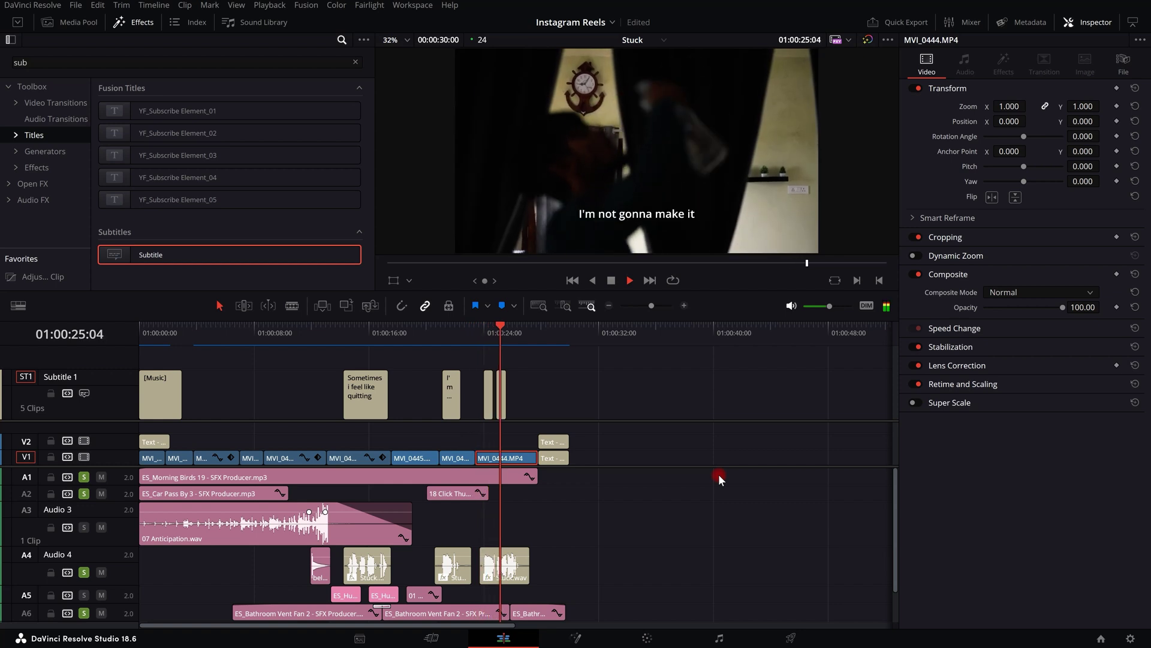
pyautogui.scroll(4, 718, 474)
pyautogui.press('space')
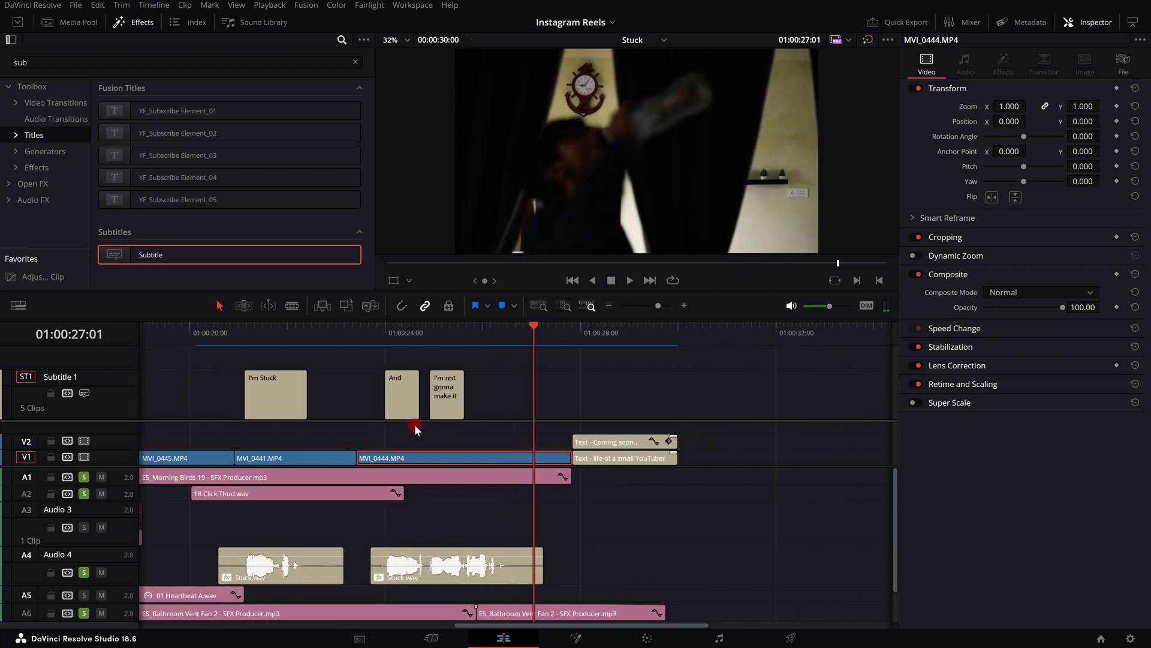
# - Play from 01:00:24:20 and extend the "I'm not gonna make it" caption's end to 01:00:26:09 to match the voice
pyautogui.scroll(3, 432, 431)
pyautogui.click(414, 393)
pyautogui.click(374, 332)
pyautogui.click(506, 407)
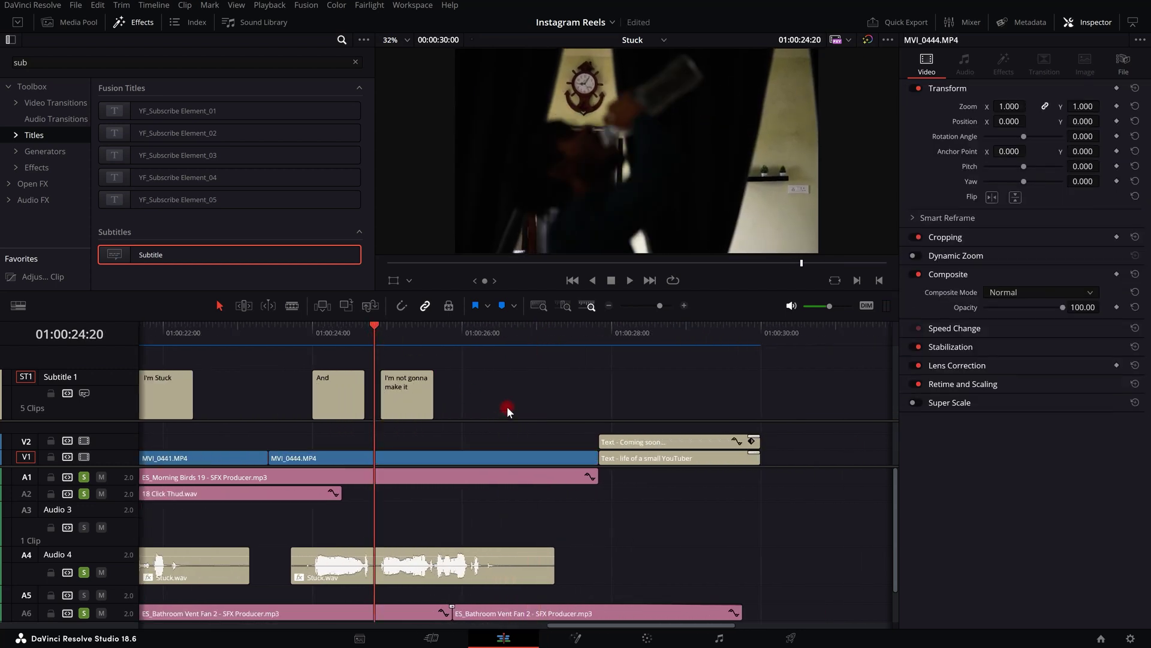
pyautogui.press('space')
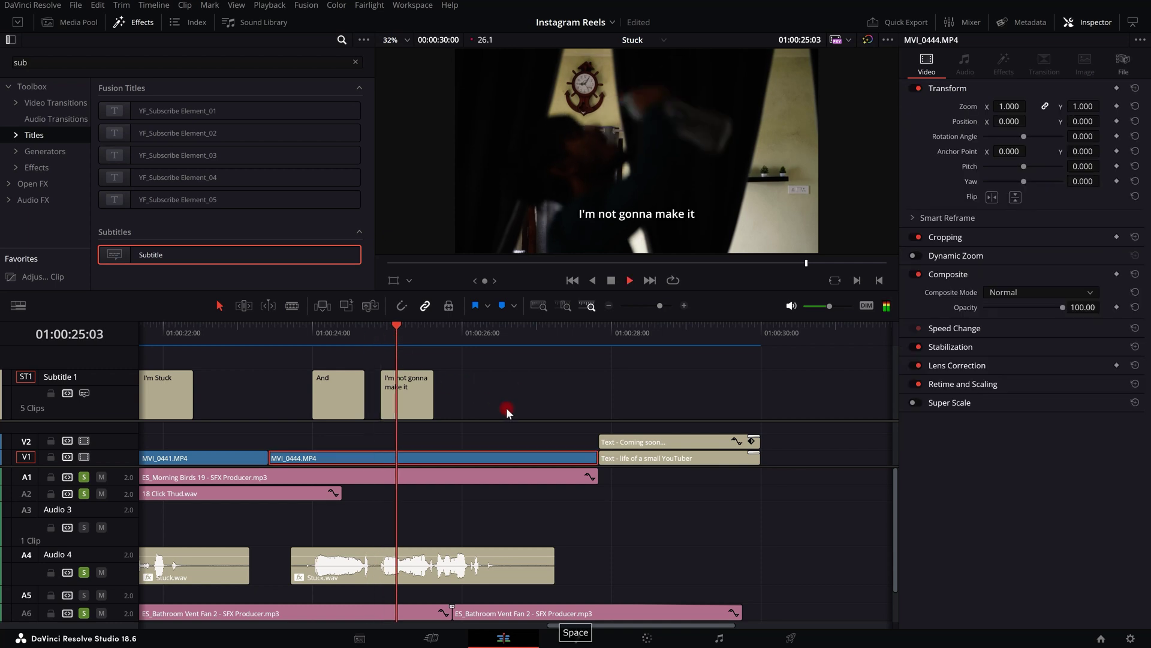
pyautogui.click(403, 333)
pyautogui.click(415, 397)
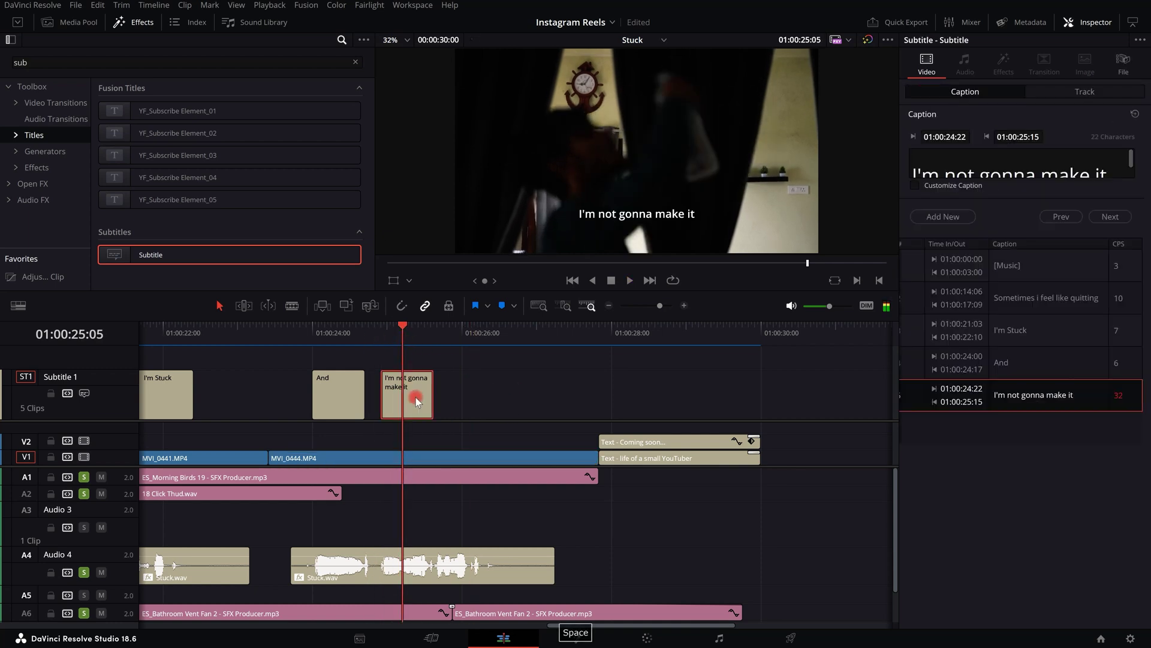
pyautogui.moveTo(433, 397); pyautogui.dragTo(493, 399)
# - Play the last captions again to check the extended "I'm not gonna make it" caption against the voice
pyautogui.moveTo(398, 334); pyautogui.dragTo(284, 334)
pyautogui.press('space')
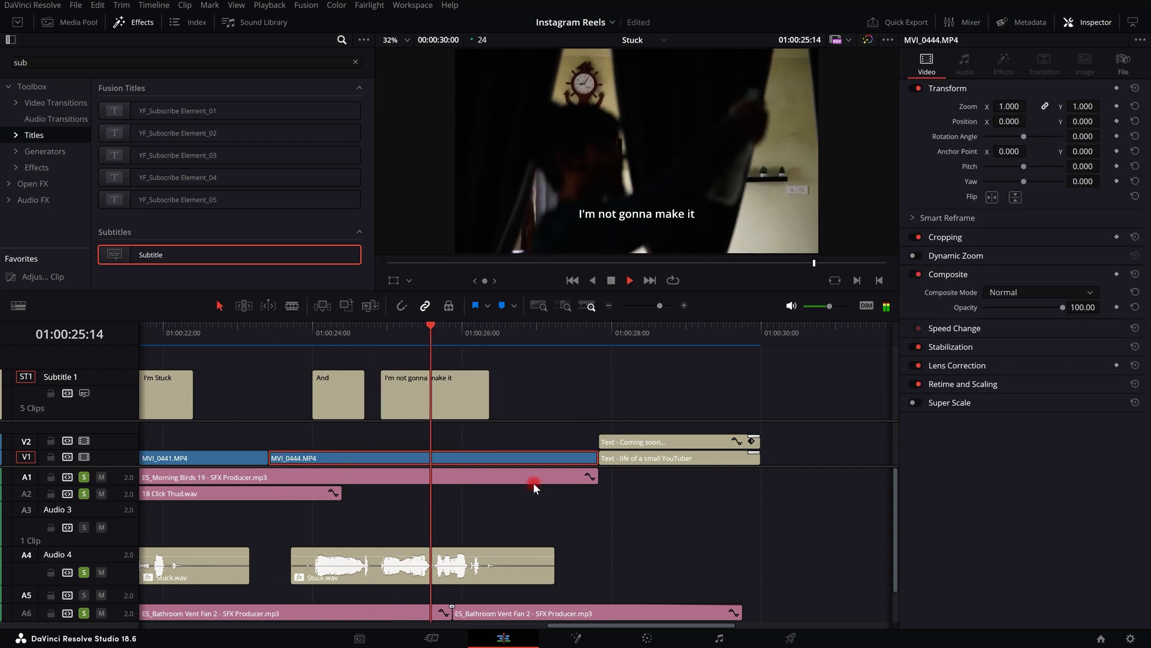
pyautogui.press('space')
pyautogui.click(718, 379)
# - Reduce audio track A3's height and turn off solo on all audio tracks
pyautogui.scroll(-10, 717, 379)
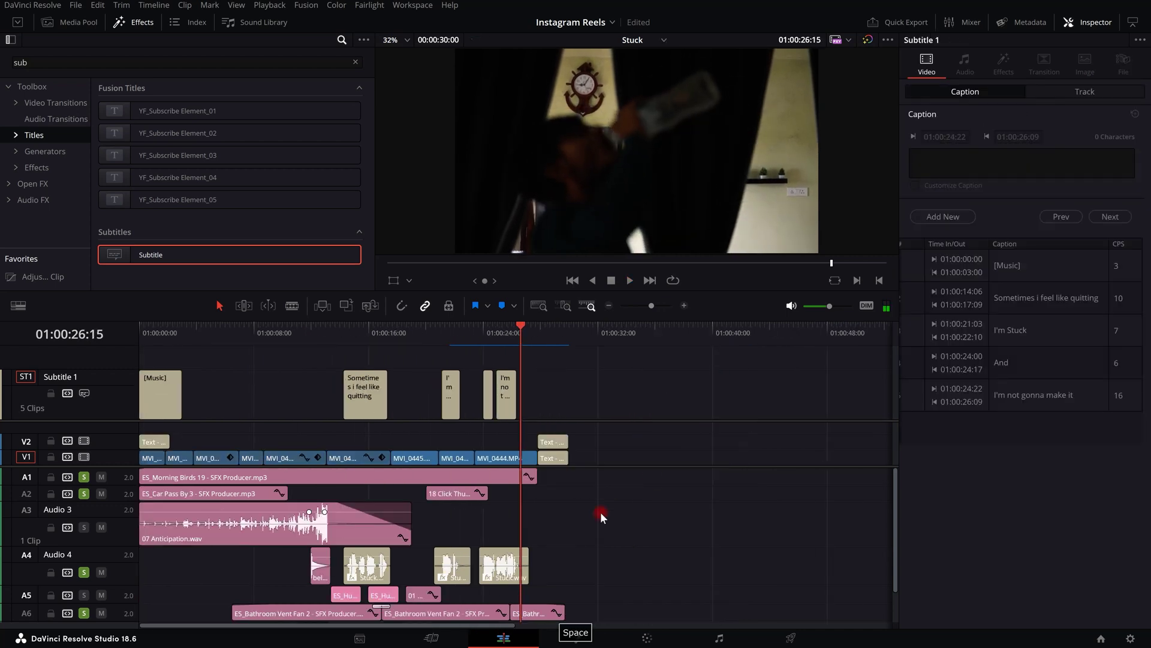
pyautogui.moveTo(129, 543); pyautogui.dragTo(125, 516)
pyautogui.click(85, 478)
pyautogui.click(85, 544)
pyautogui.click(85, 584)
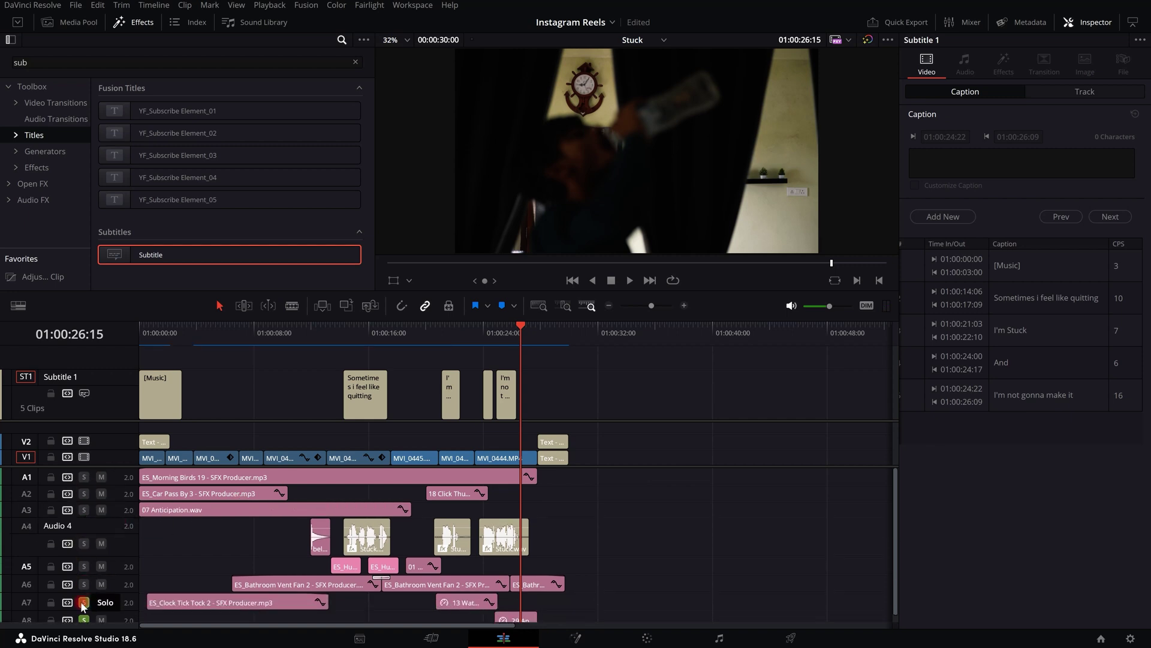
pyautogui.moveTo(85, 612); pyautogui.dragTo(85, 609)
pyautogui.click(85, 620)
pyautogui.scroll(-1, 137, 561)
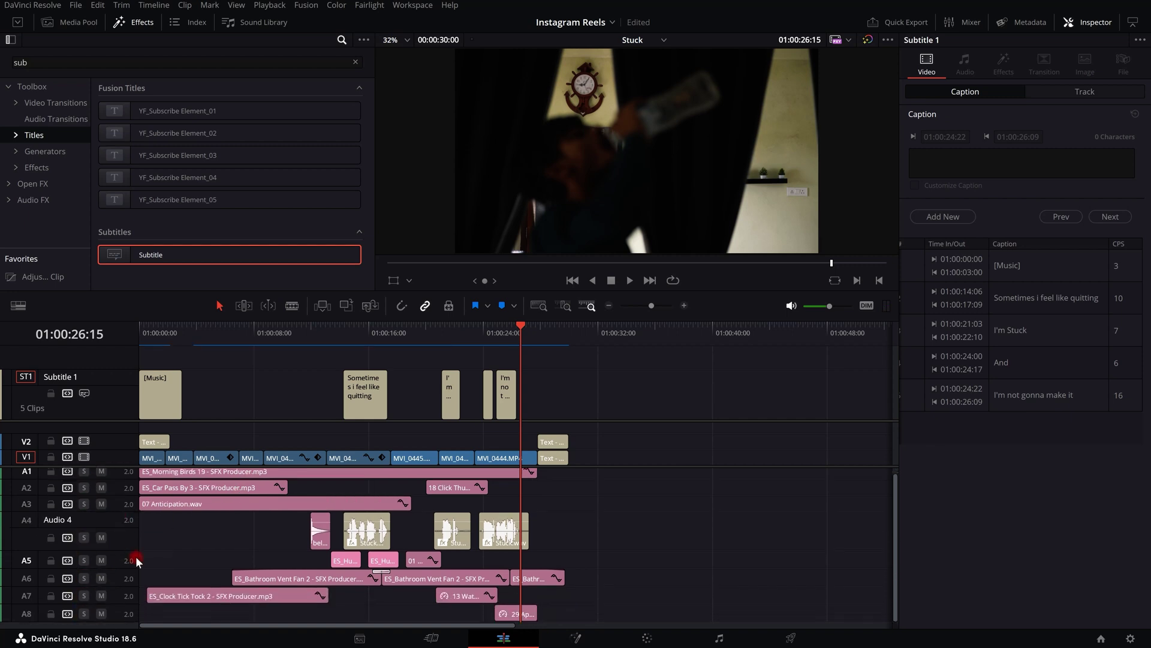
# - Move the playhead to 01:00:15:21 and select the "Sometimes i feel like quitting" caption
pyautogui.scroll(1, 701, 462)
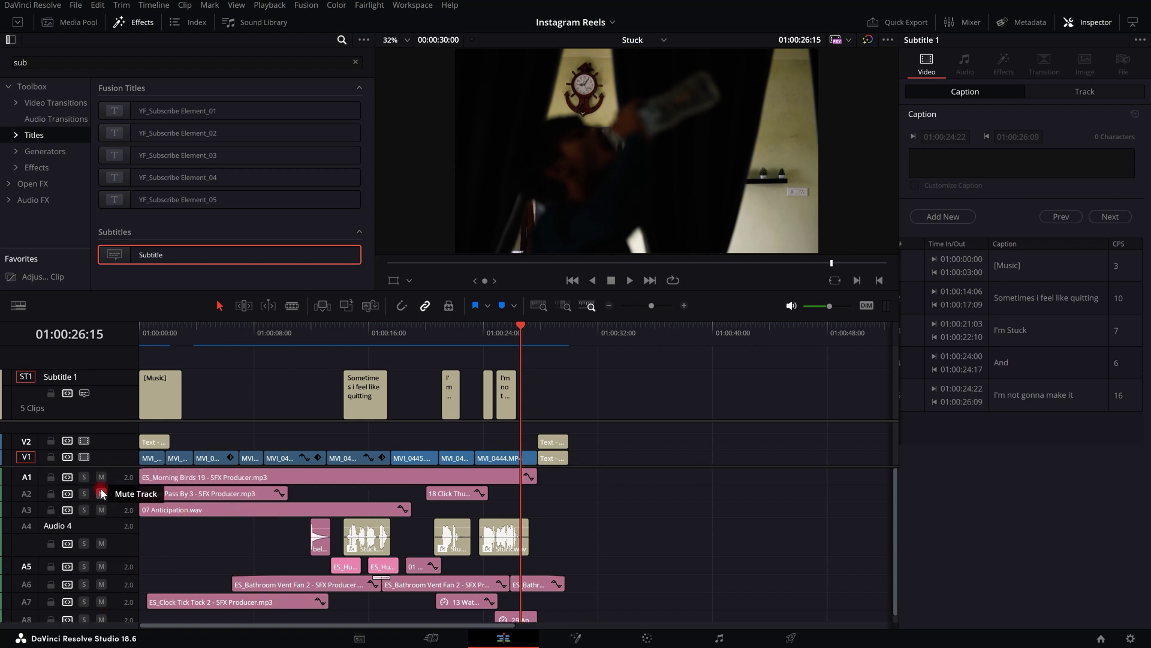
pyautogui.click(692, 462)
pyautogui.click(367, 334)
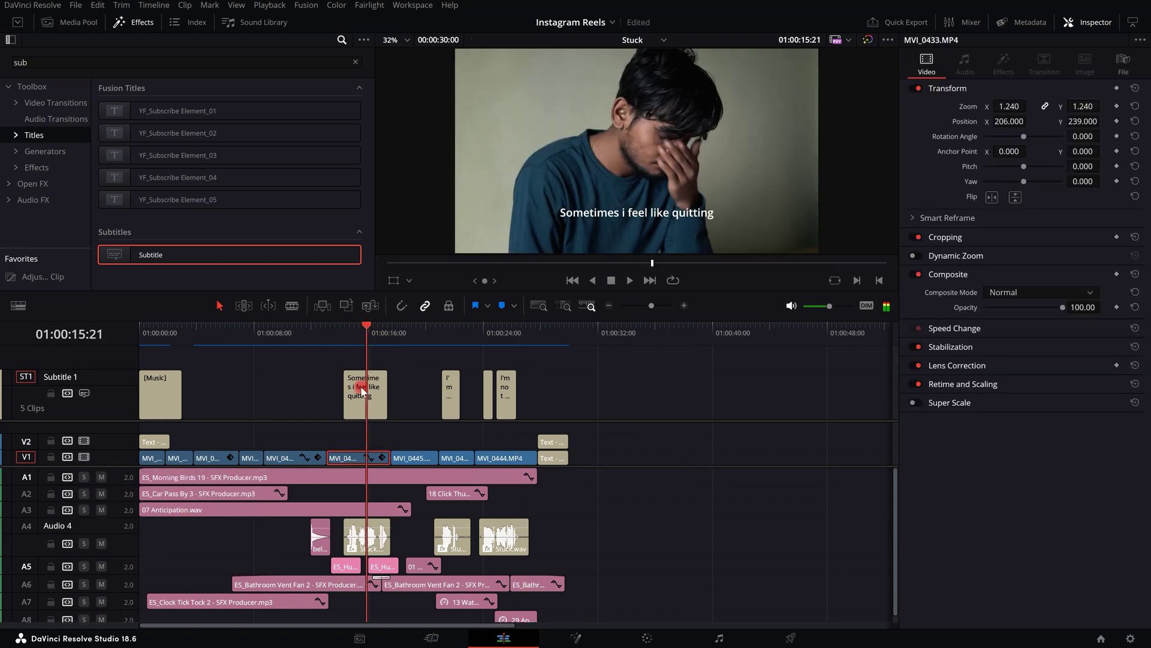
pyautogui.click(363, 391)
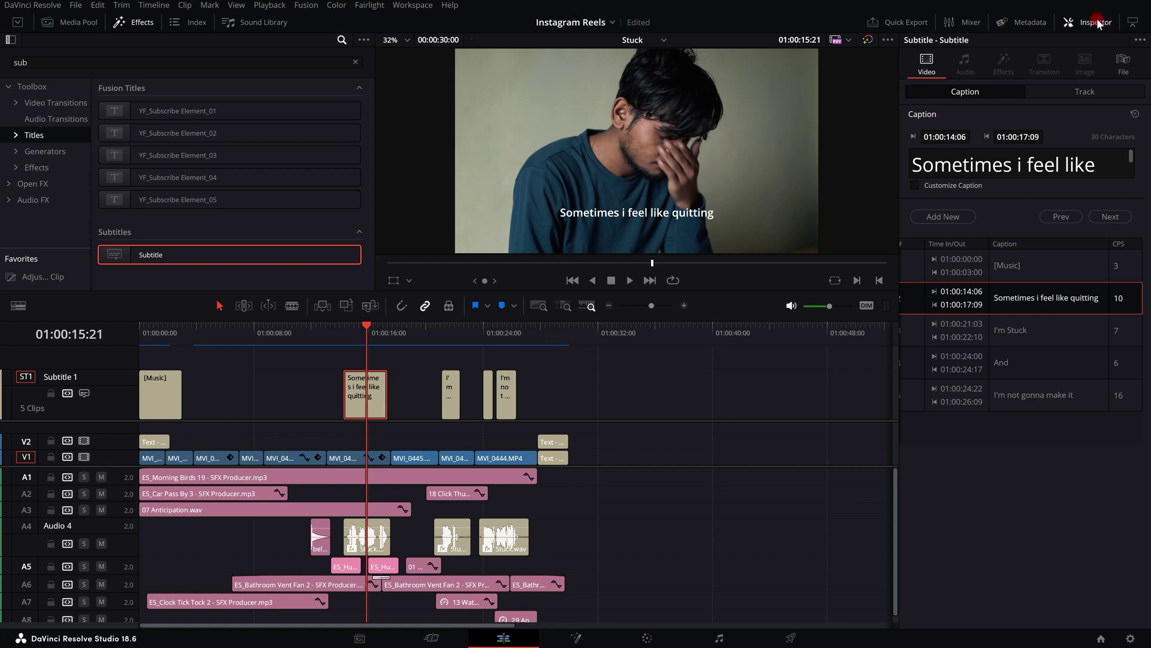
pyautogui.click(593, 393)
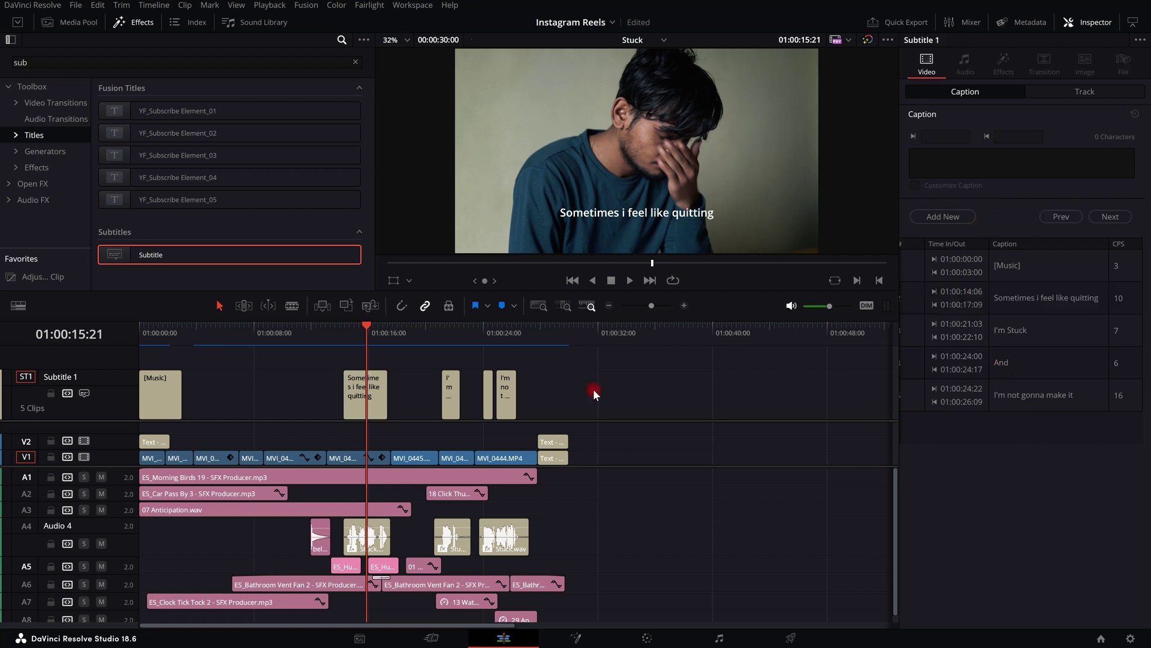
pyautogui.moveTo(569, 393); pyautogui.dragTo(159, 394)
pyautogui.click(575, 389)
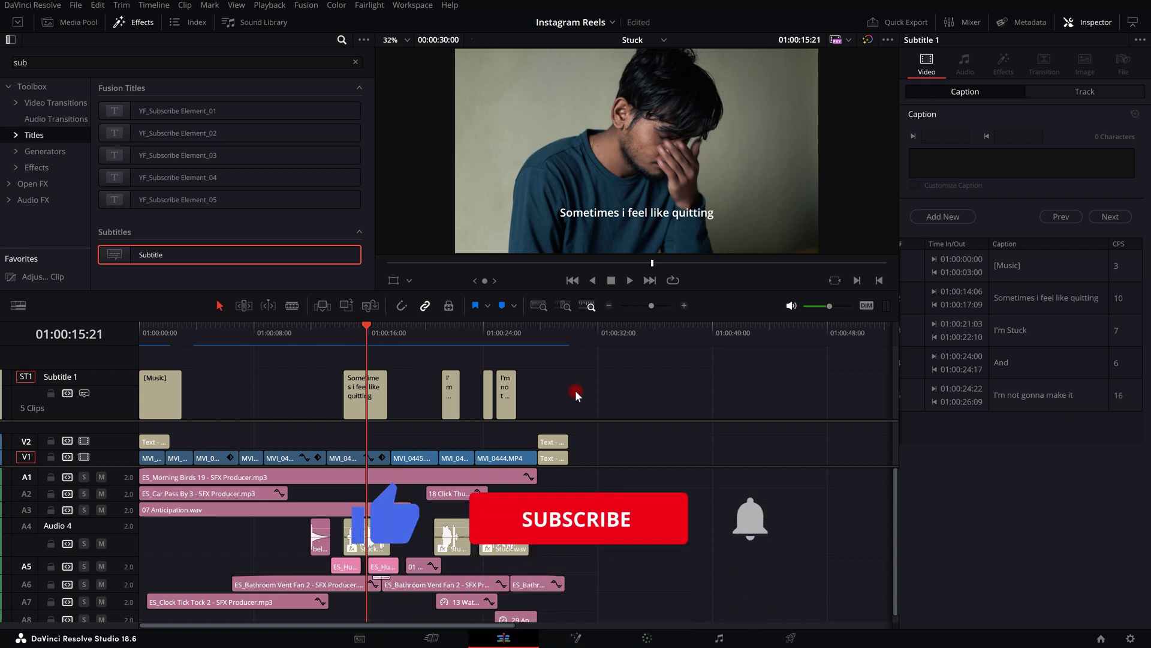
pyautogui.click(375, 408)
pyautogui.moveTo(567, 383); pyautogui.dragTo(162, 384)
pyautogui.click(332, 388)
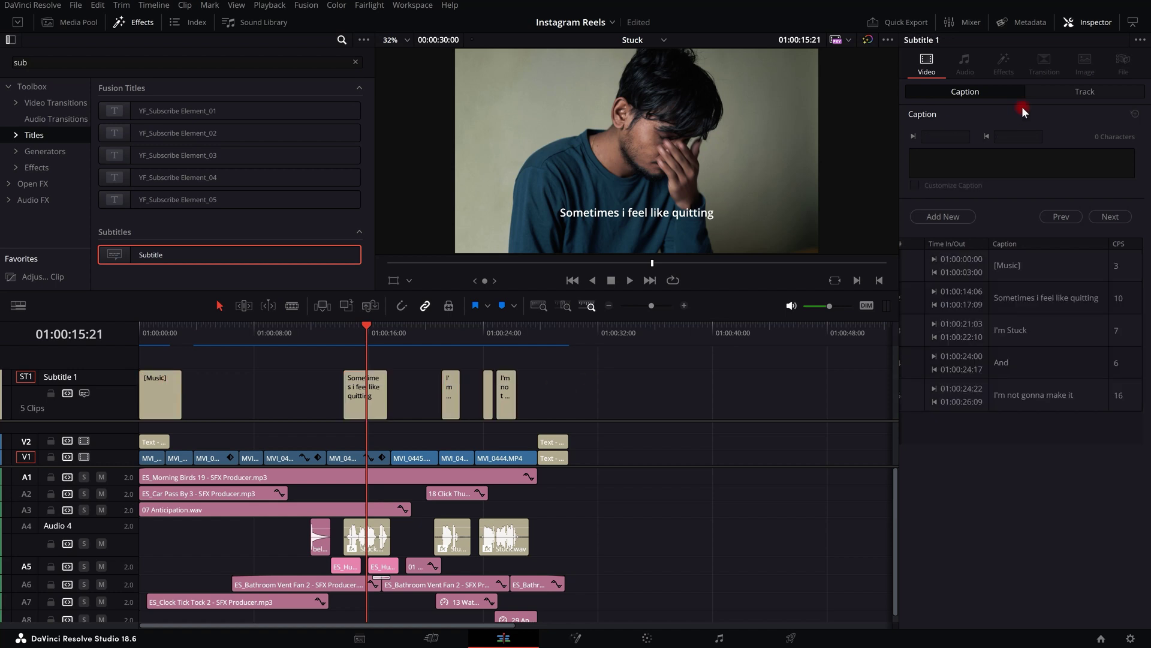
# - Open the style settings for the whole subtitle track and set its font to Objective with the Italic face
pyautogui.click(1054, 90)
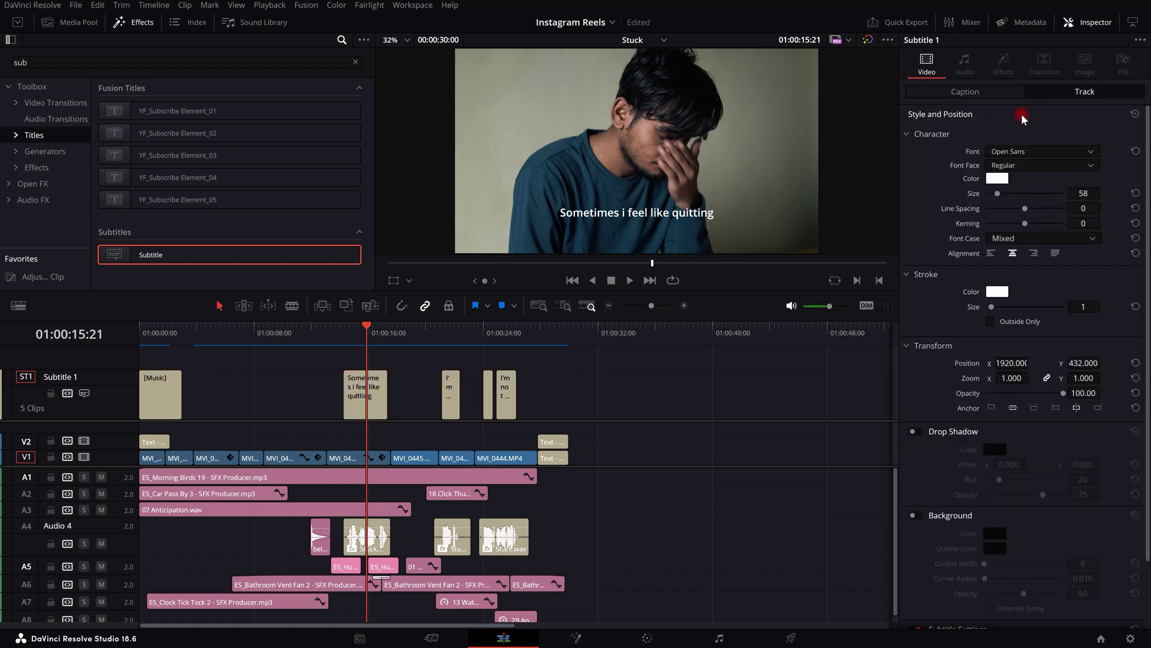
pyautogui.scroll(-3, 1067, 355)
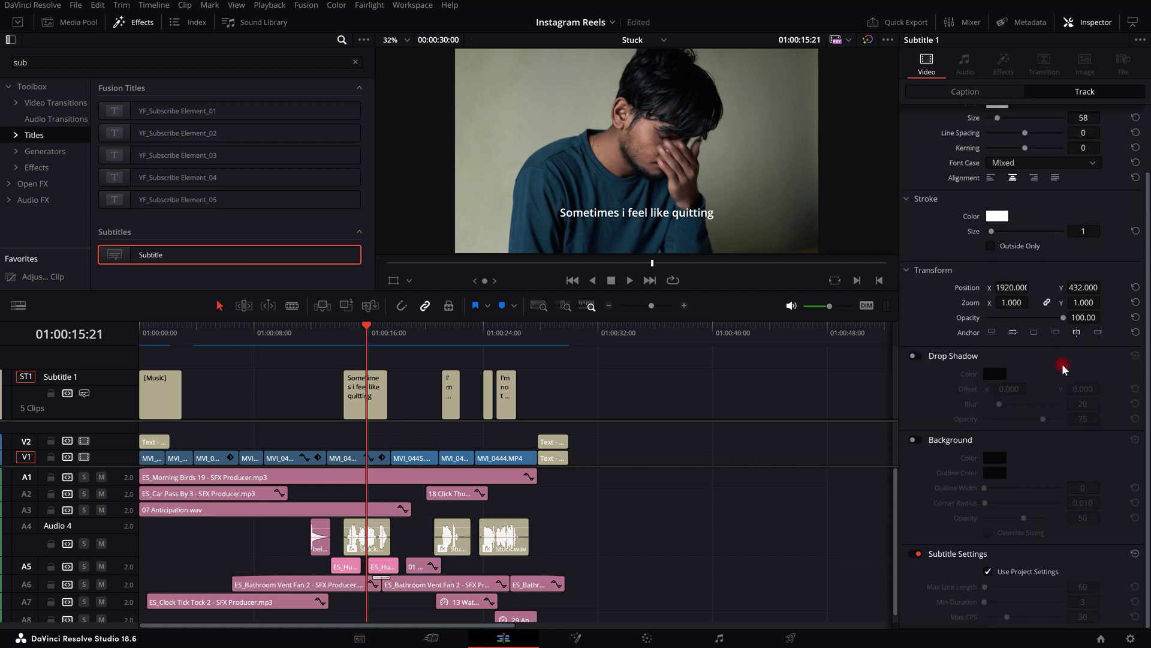
pyautogui.scroll(3, 1051, 386)
pyautogui.click(1043, 151)
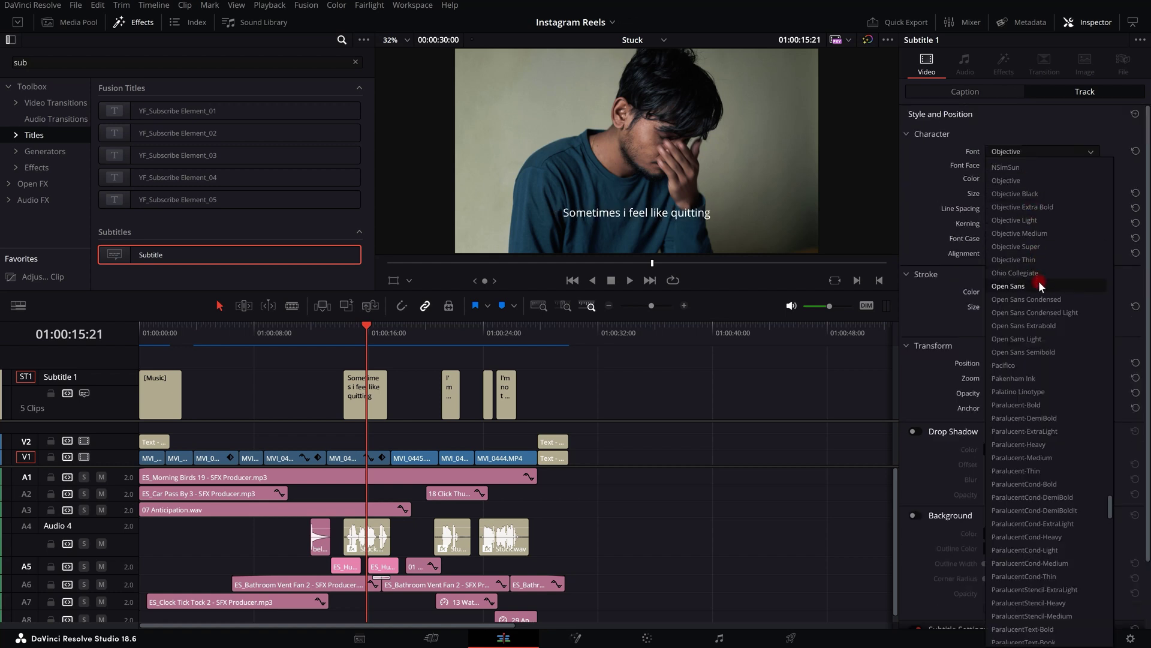
pyautogui.click(1017, 181)
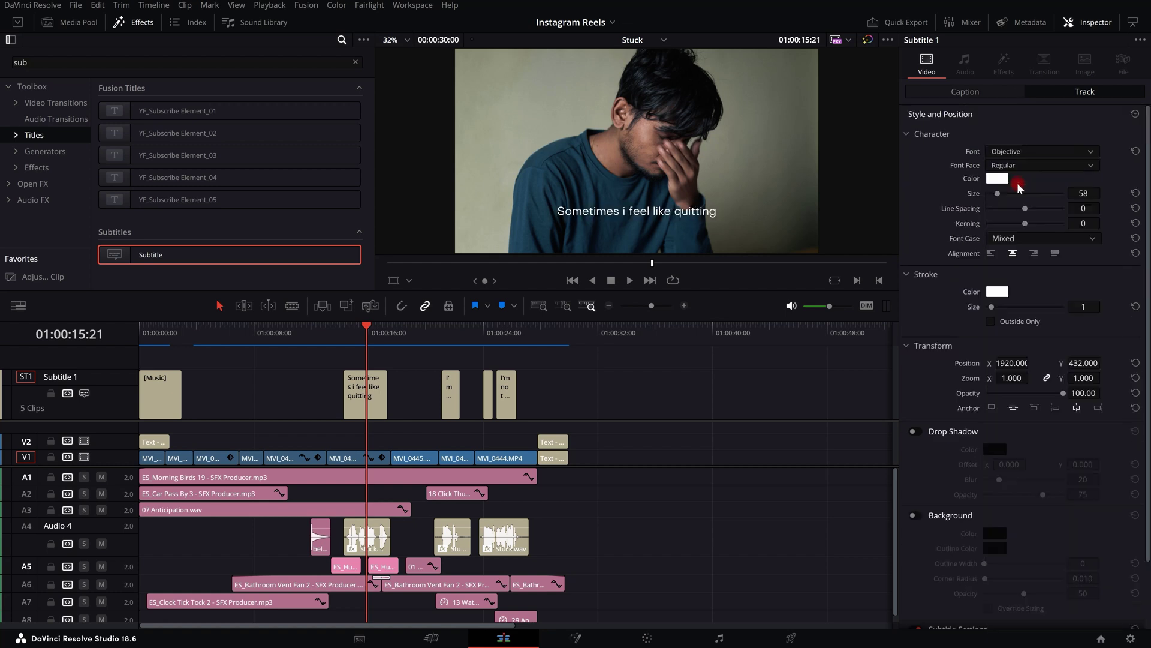
pyautogui.click(1003, 168)
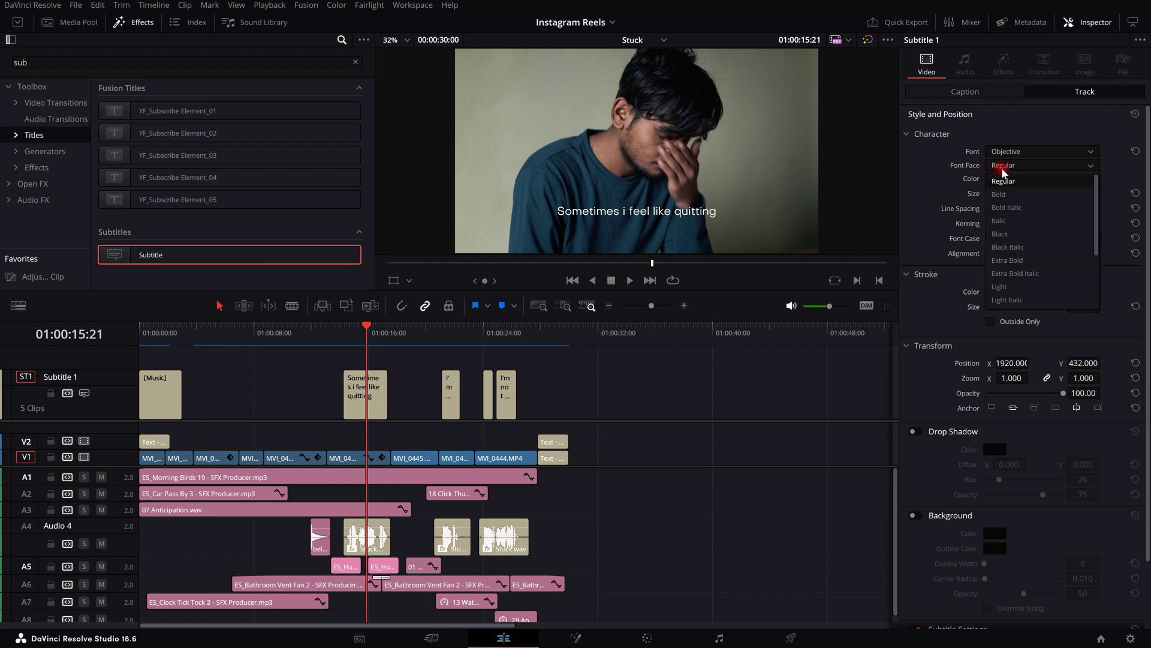
pyautogui.click(1019, 222)
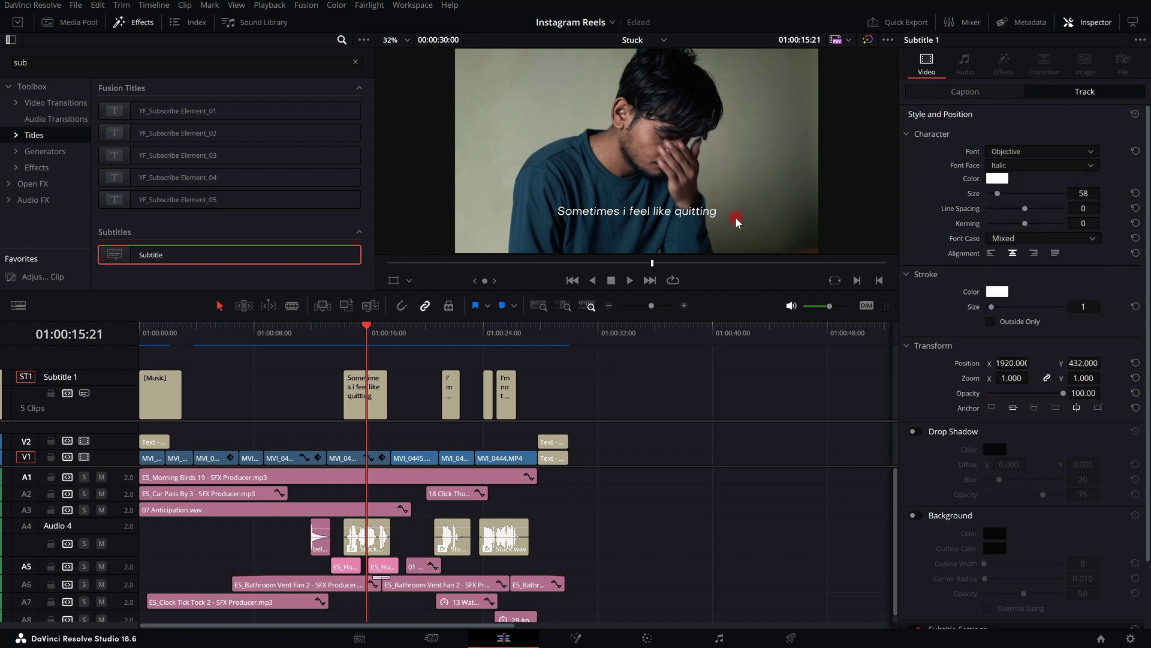
# - Change the subtitle track's text color to an orange-yellow
pyautogui.scroll(-1, 639, 160)
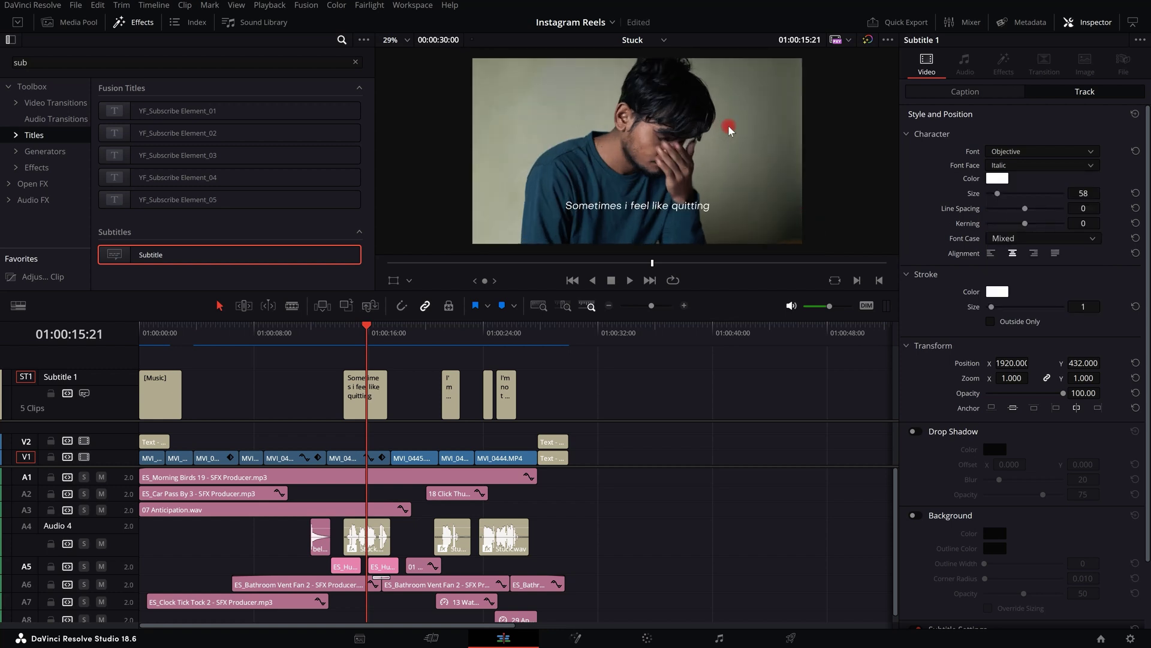
pyautogui.click(998, 178)
pyautogui.moveTo(658, 164); pyautogui.dragTo(368, 108)
pyautogui.click(376, 180)
pyautogui.moveTo(376, 180); pyautogui.dragTo(375, 166)
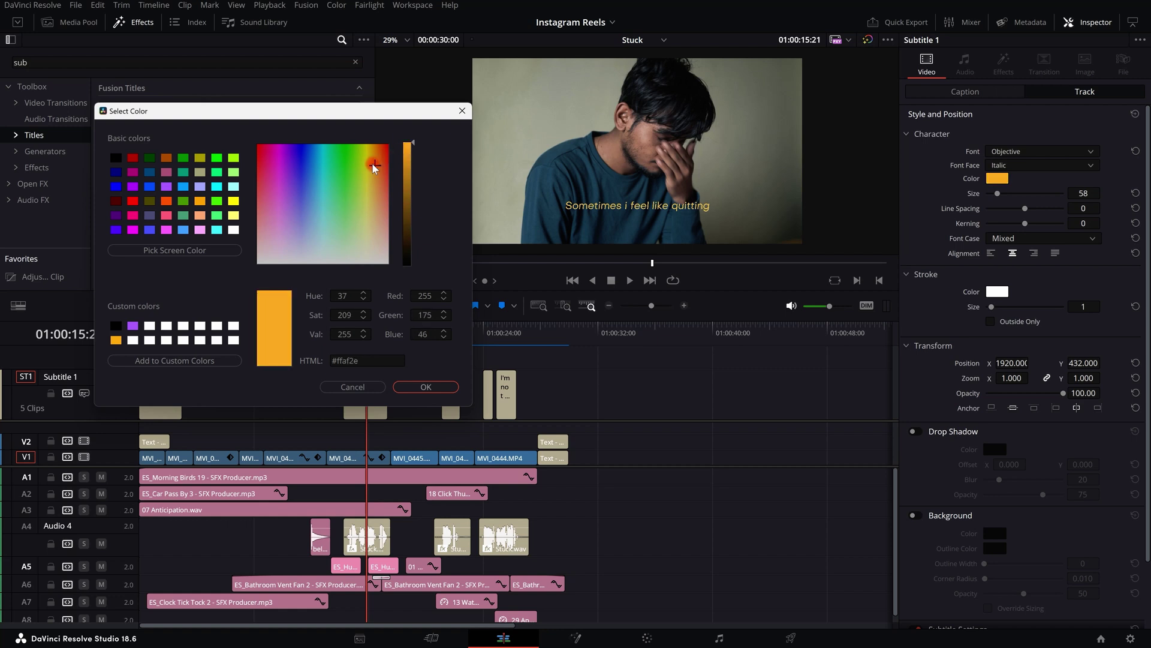
pyautogui.click(425, 387)
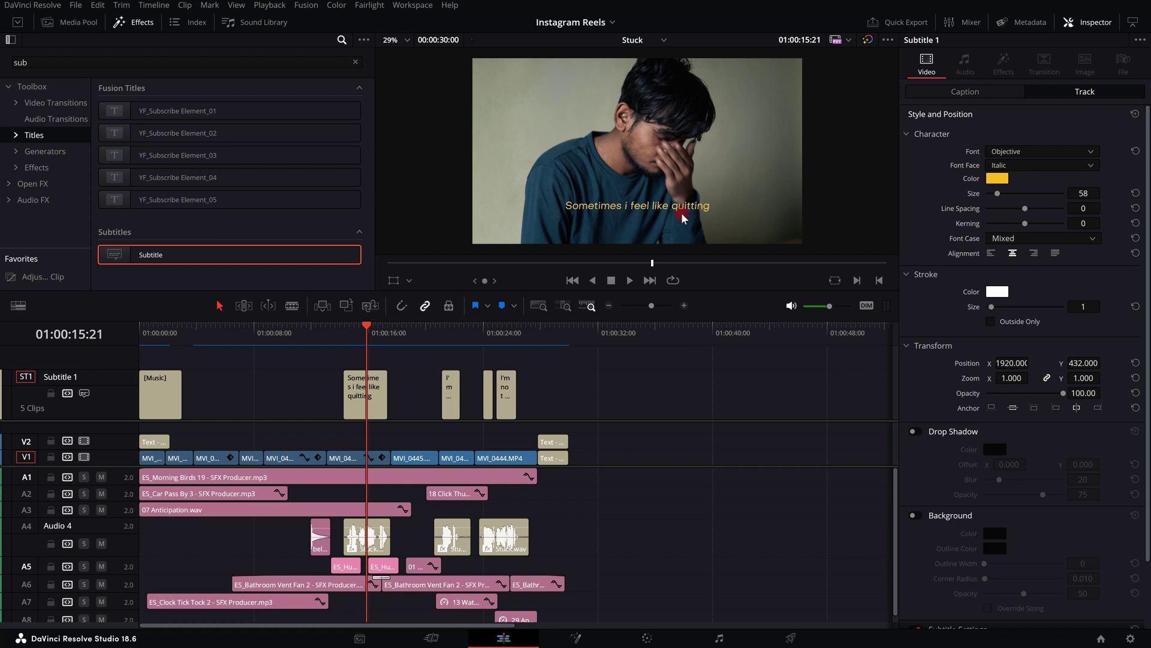
# - Set the subtitle track's character size to 50
pyautogui.click(1131, 196)
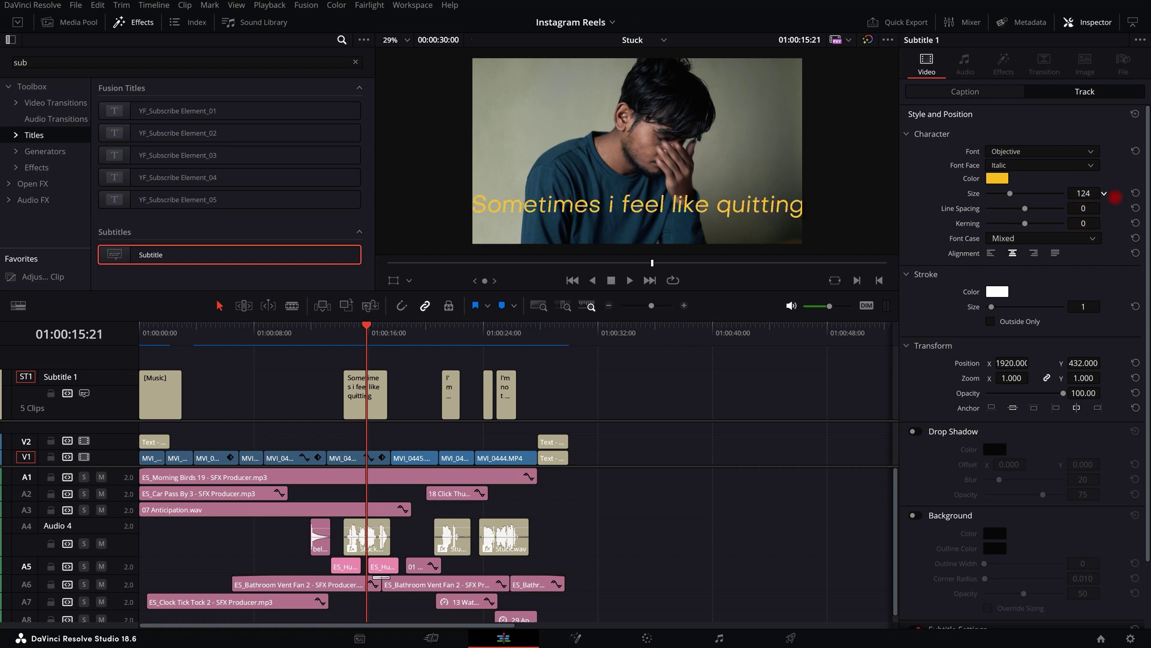
pyautogui.hotkey('ctrl', 'z')
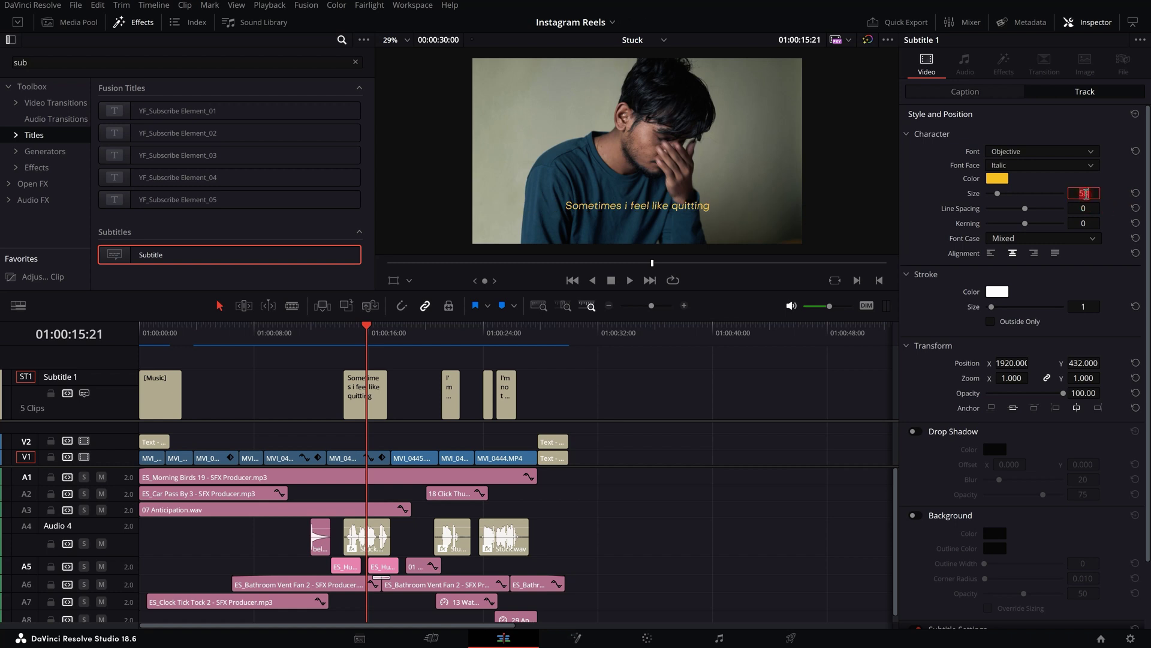
pyautogui.press('Return')
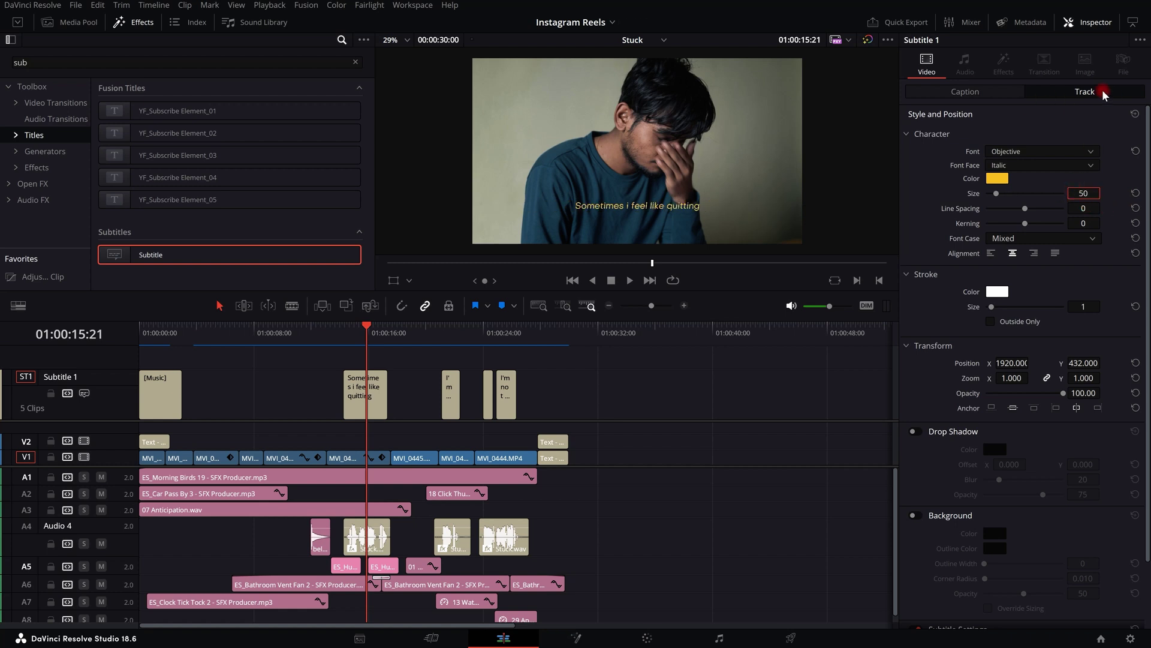
# - Check the track style on the "I'm Stuck" and "And" captions, and return to the "Sometimes i feel like quitting" caption at 01:00:15:13
pyautogui.moveTo(161, 358); pyautogui.dragTo(608, 415)
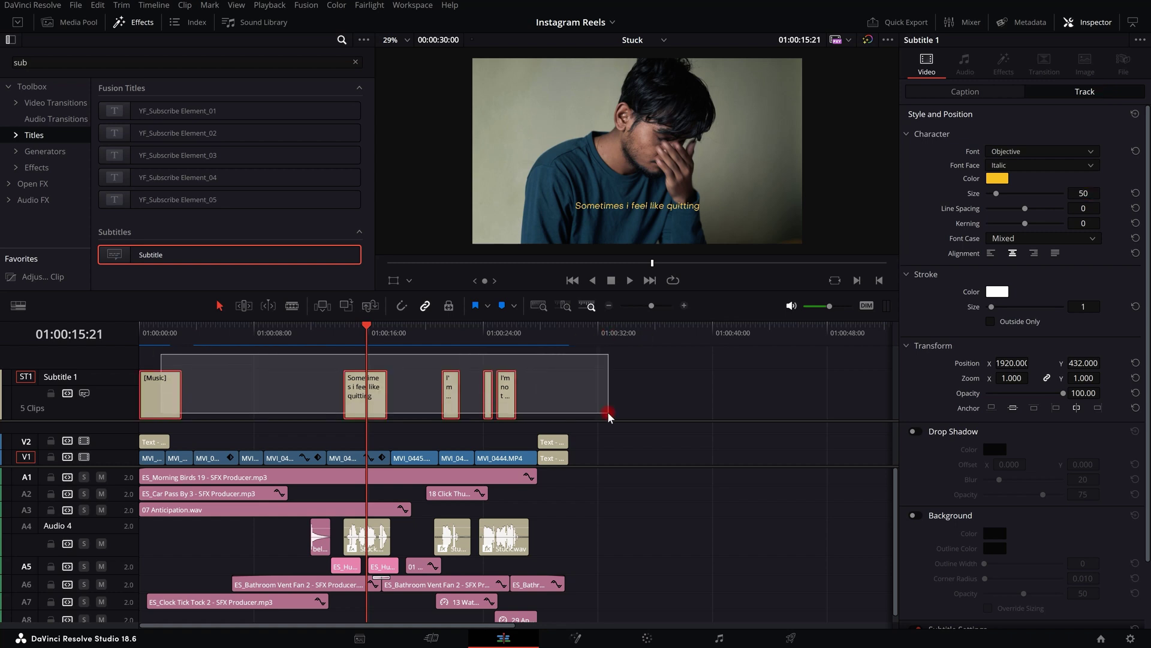
pyautogui.click(608, 415)
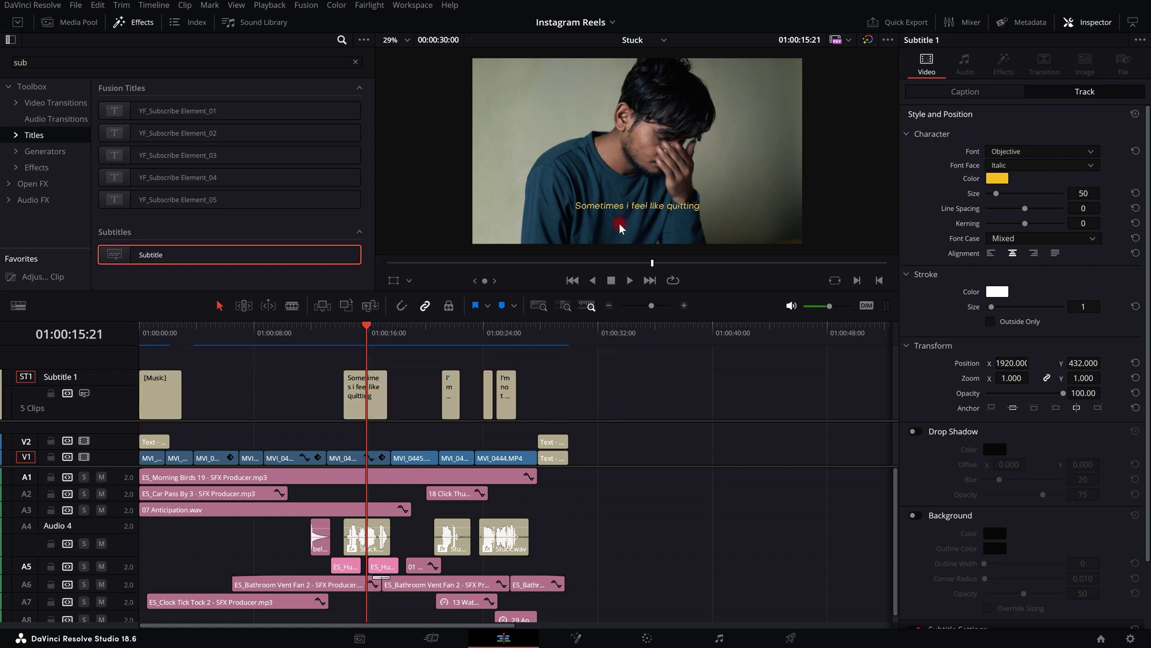
pyautogui.moveTo(437, 347); pyautogui.dragTo(448, 340)
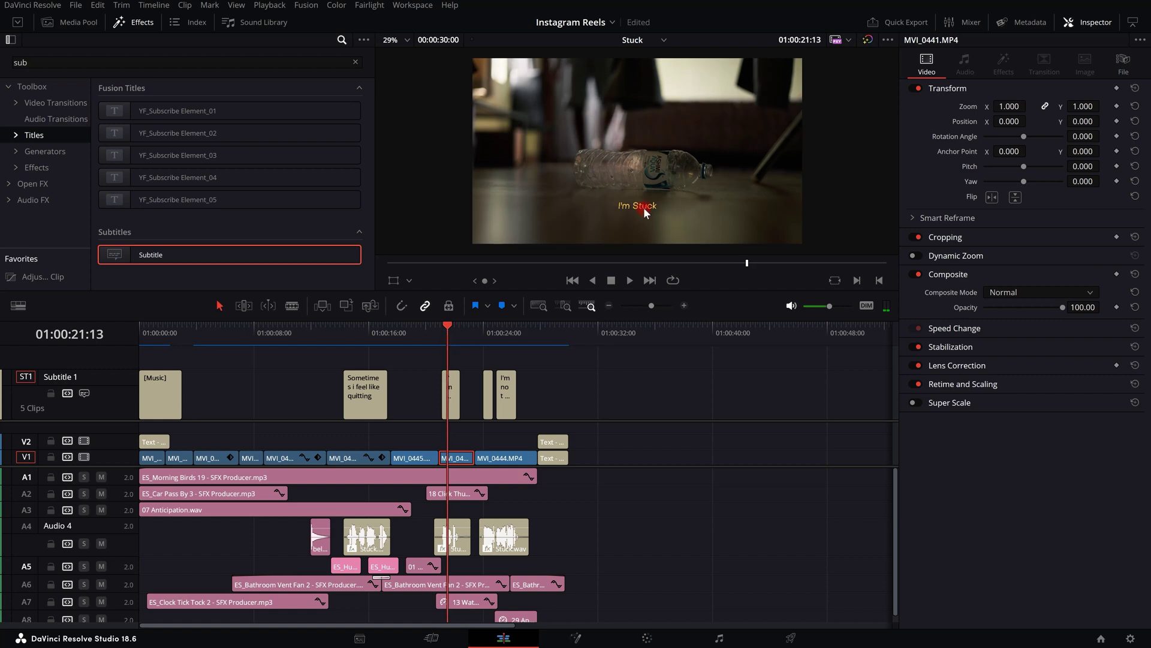
pyautogui.click(487, 330)
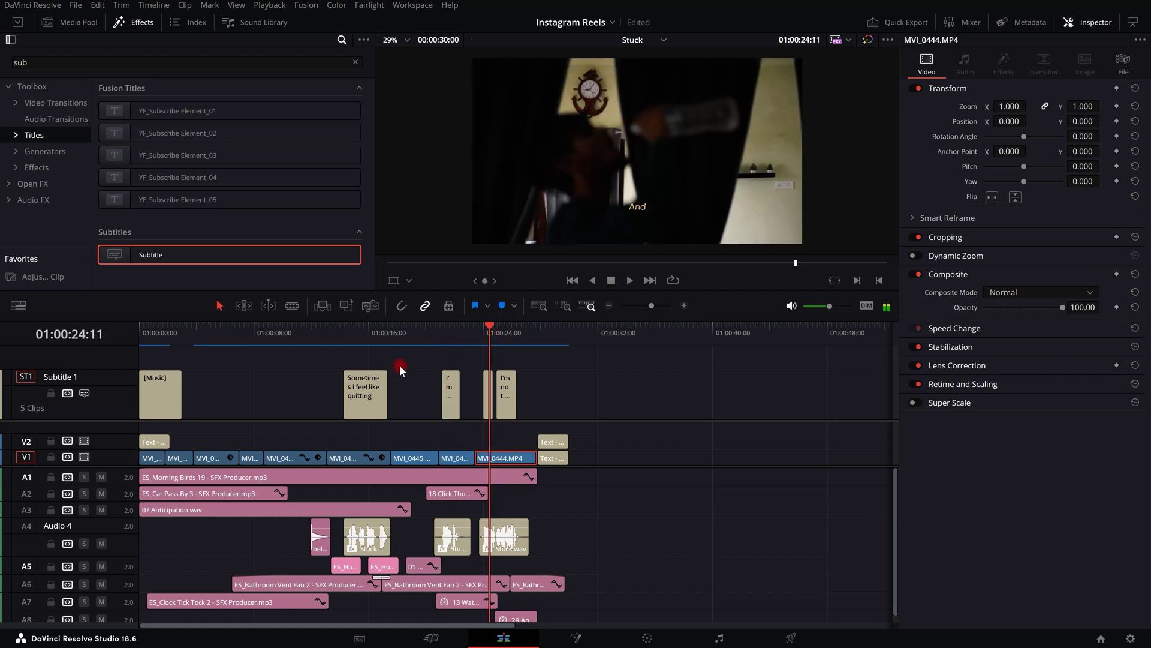
pyautogui.moveTo(423, 354); pyautogui.dragTo(362, 340)
pyautogui.click(710, 203)
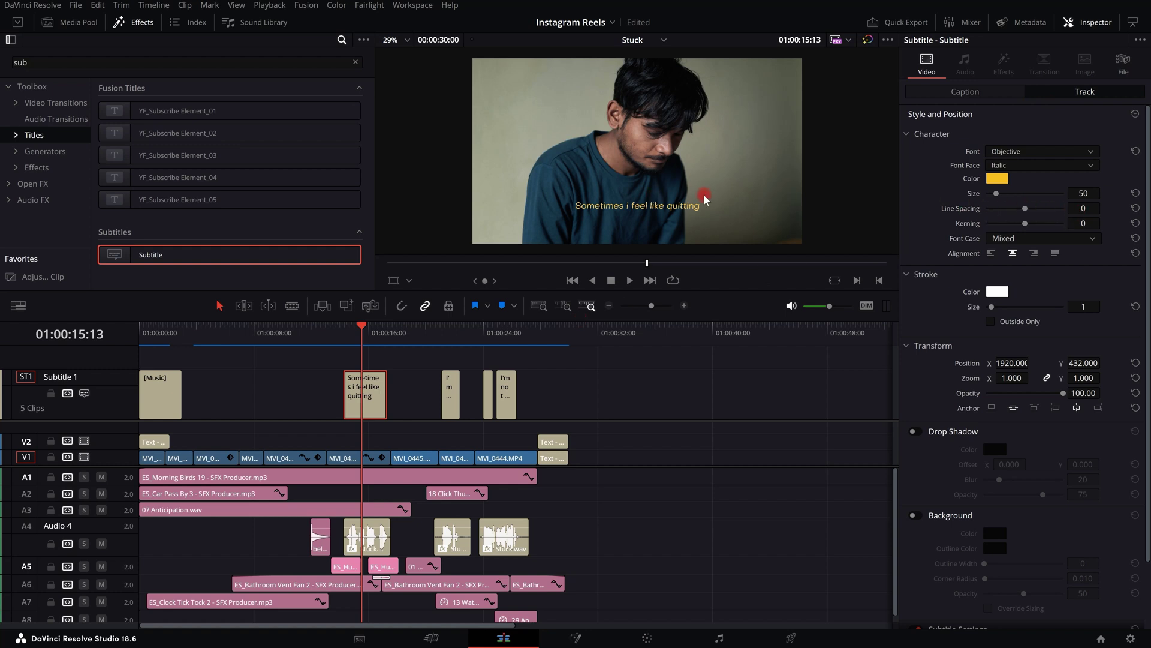
# - Try other spacing and alignment for the subtitle text, and restore the zero spacing and centered alignment
pyautogui.moveTo(1025, 208); pyautogui.dragTo(1016, 233)
pyautogui.hotkey('ctrl', 'z')
pyautogui.hotkey('ctrl', 'z')
pyautogui.click(1012, 254)
pyautogui.click(1035, 254)
# - Set the subtitle track's stroke size to 4 and its stroke color to near-black
pyautogui.moveTo(992, 306)
pyautogui.mouseDown()
pyautogui.moveTo(1052, 306)
pyautogui.moveTo(962, 308)
pyautogui.moveTo(1015, 312)
pyautogui.moveTo(995, 309)
pyautogui.moveTo(1006, 307)
pyautogui.mouseUp()
pyautogui.click(998, 292)
pyautogui.moveTo(700, 240); pyautogui.dragTo(707, 311)
pyautogui.click(738, 447)
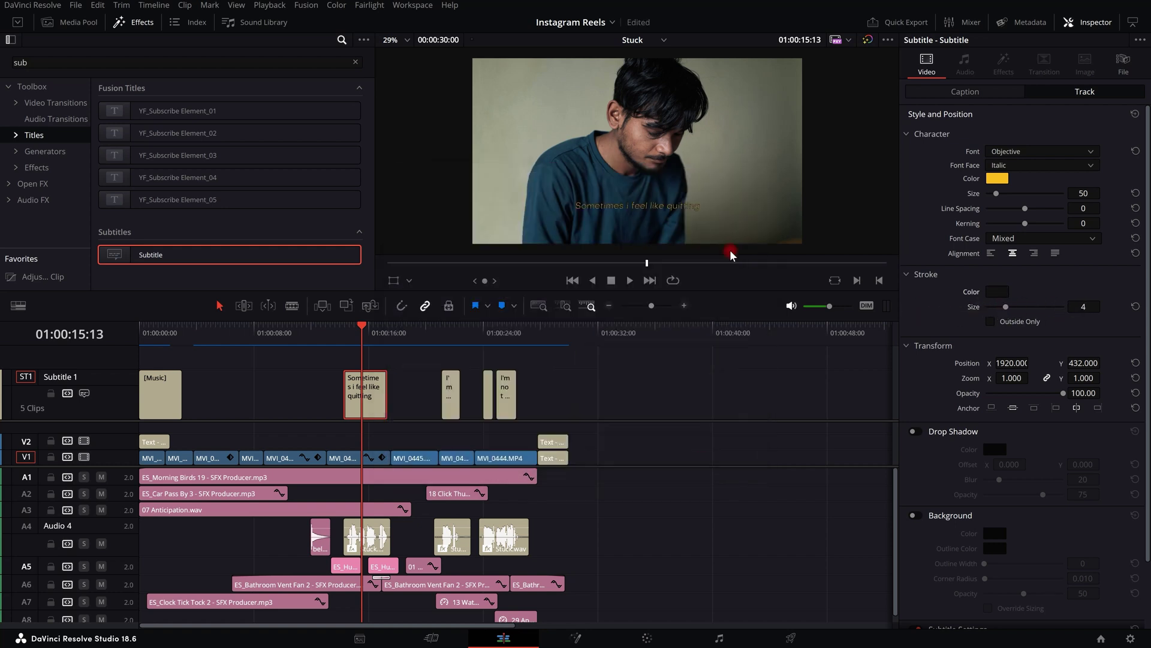
# - Restrict the subtitle stroke to Outside Only and set its size to 11
pyautogui.scroll(6, 660, 204)
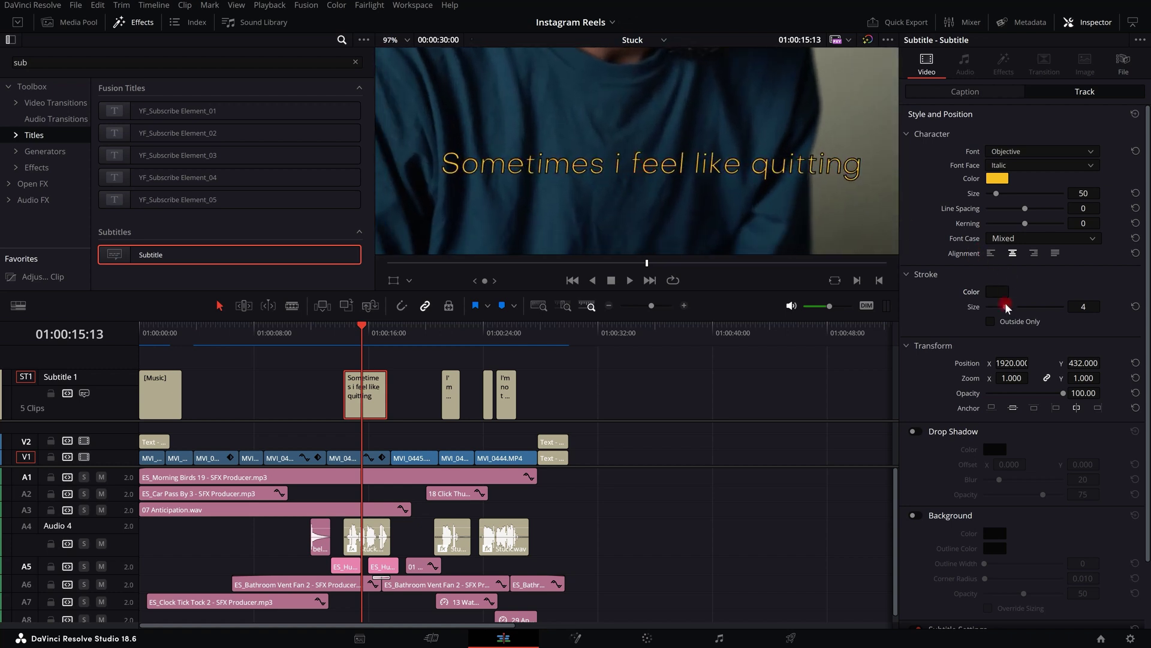
pyautogui.moveTo(1006, 307); pyautogui.dragTo(1007, 309)
pyautogui.click(990, 322)
pyautogui.moveTo(1006, 307)
pyautogui.mouseDown()
pyautogui.moveTo(990, 307)
pyautogui.moveTo(1039, 306)
pyautogui.mouseUp()
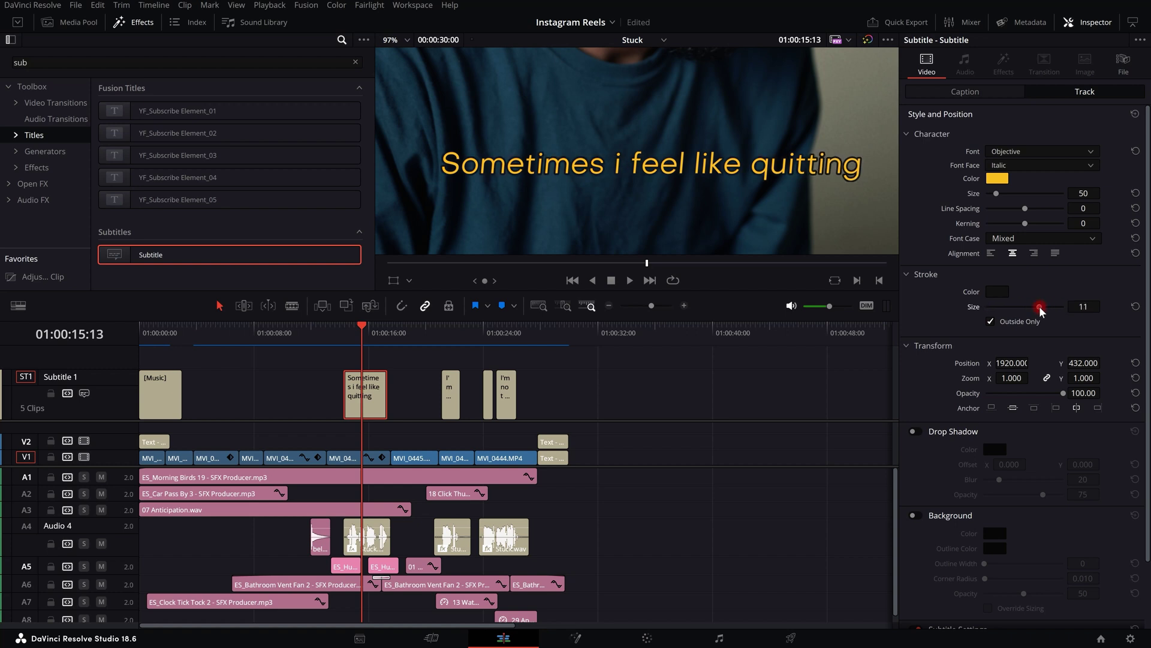
# - Reduce the subtitle stroke size to 0 and check the caption at different viewer magnifications
pyautogui.scroll(-6, 743, 135)
pyautogui.scroll(4, 726, 150)
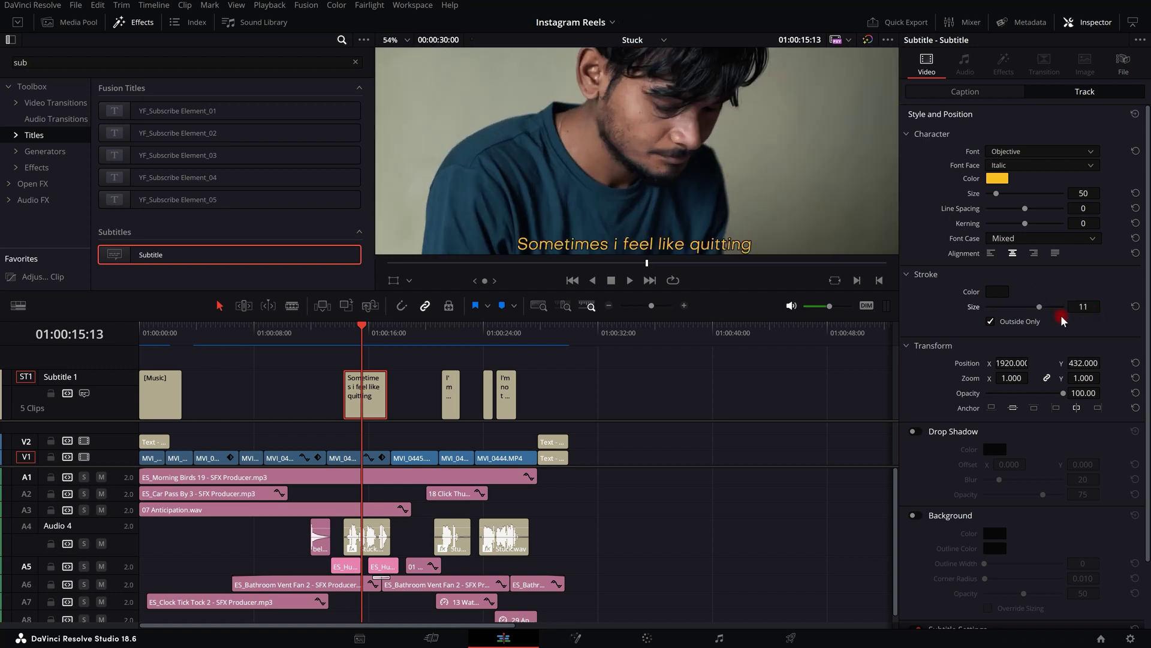
pyautogui.moveTo(1040, 308); pyautogui.dragTo(733, 308)
pyautogui.scroll(-5, 732, 172)
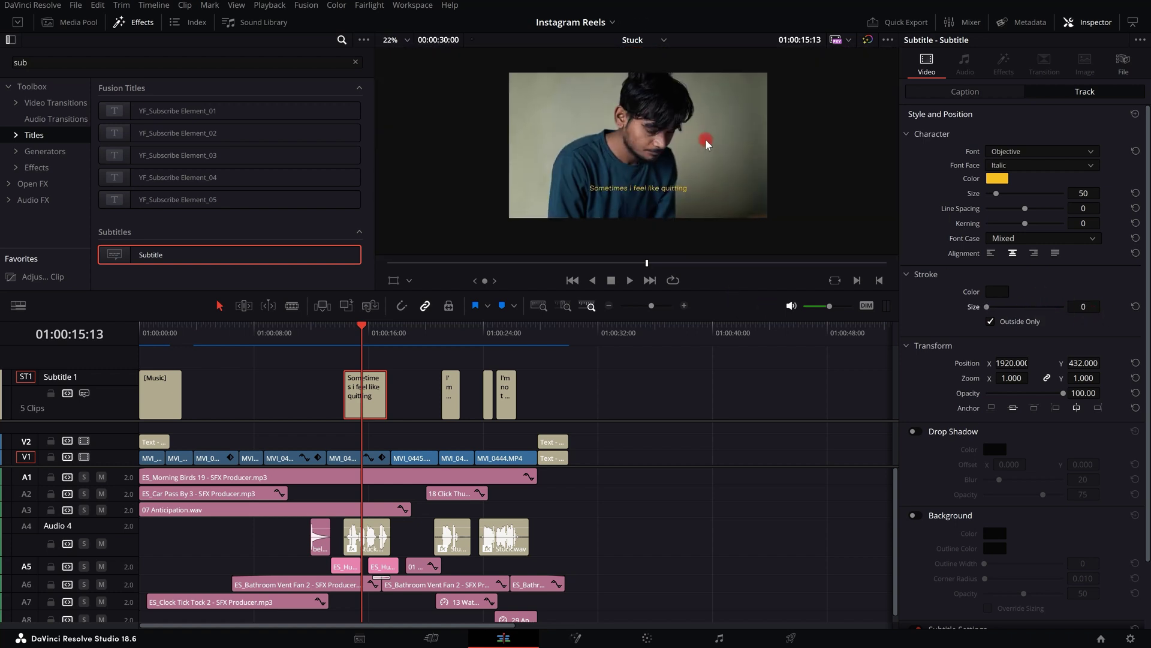
pyautogui.scroll(2, 706, 139)
pyautogui.scroll(-1, 706, 139)
pyautogui.scroll(-3, 970, 333)
pyautogui.scroll(3, 950, 282)
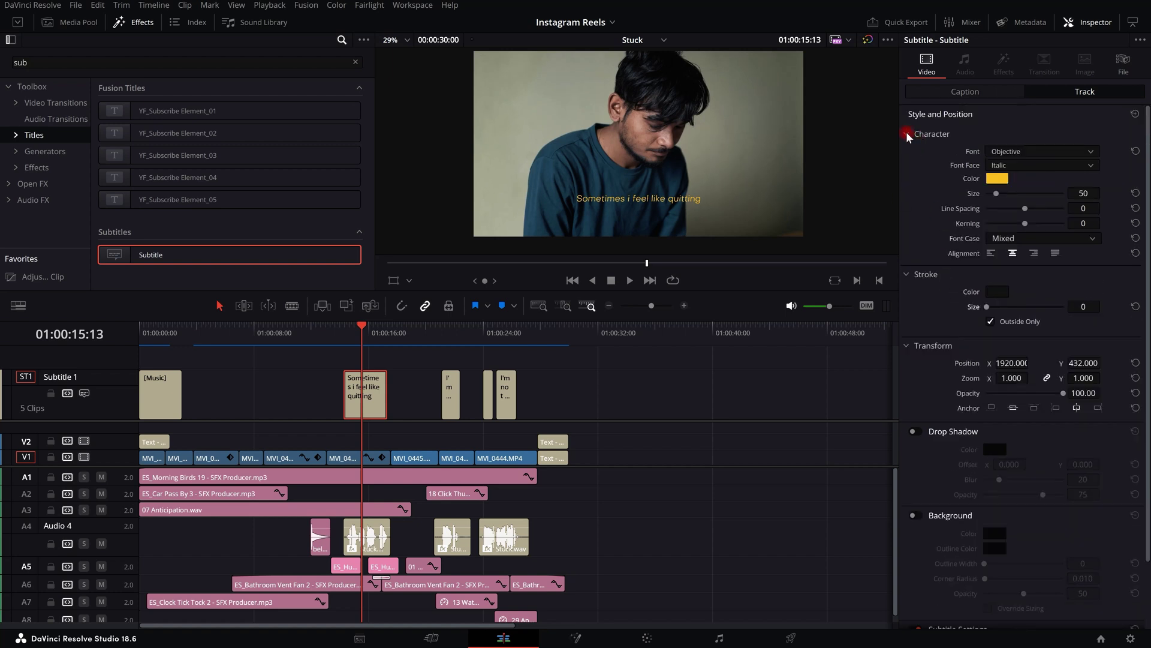
# - Collapse the Character and Stroke settings and set the subtitle track's X position to 2672
pyautogui.click(907, 134)
pyautogui.click(906, 156)
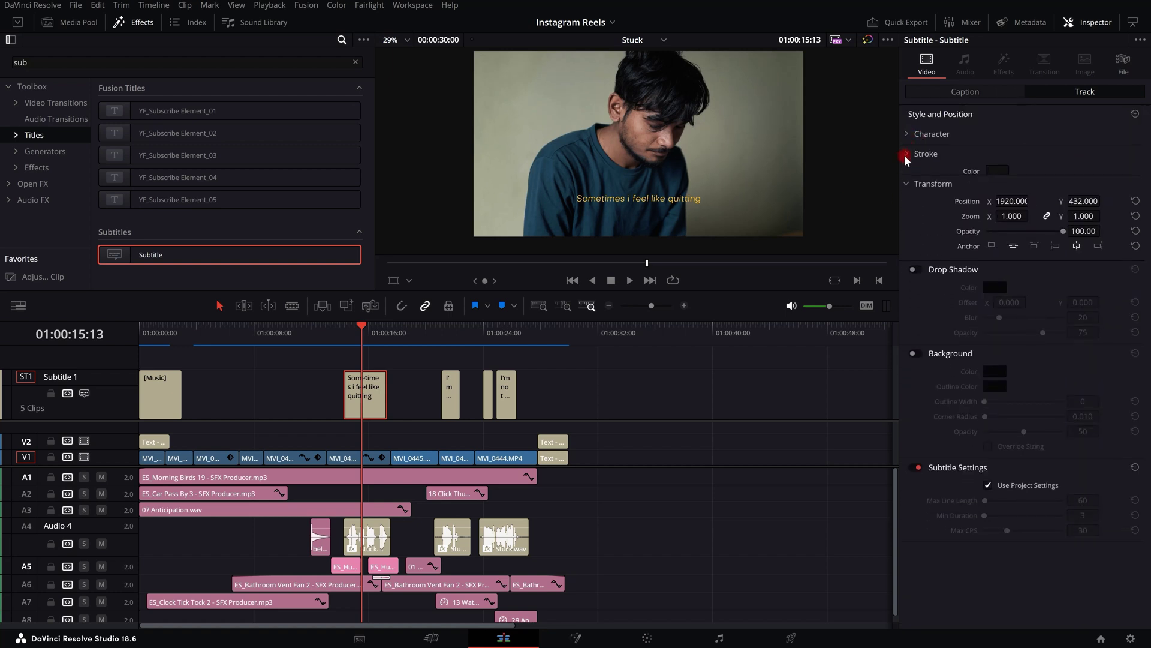
pyautogui.click(1111, 236)
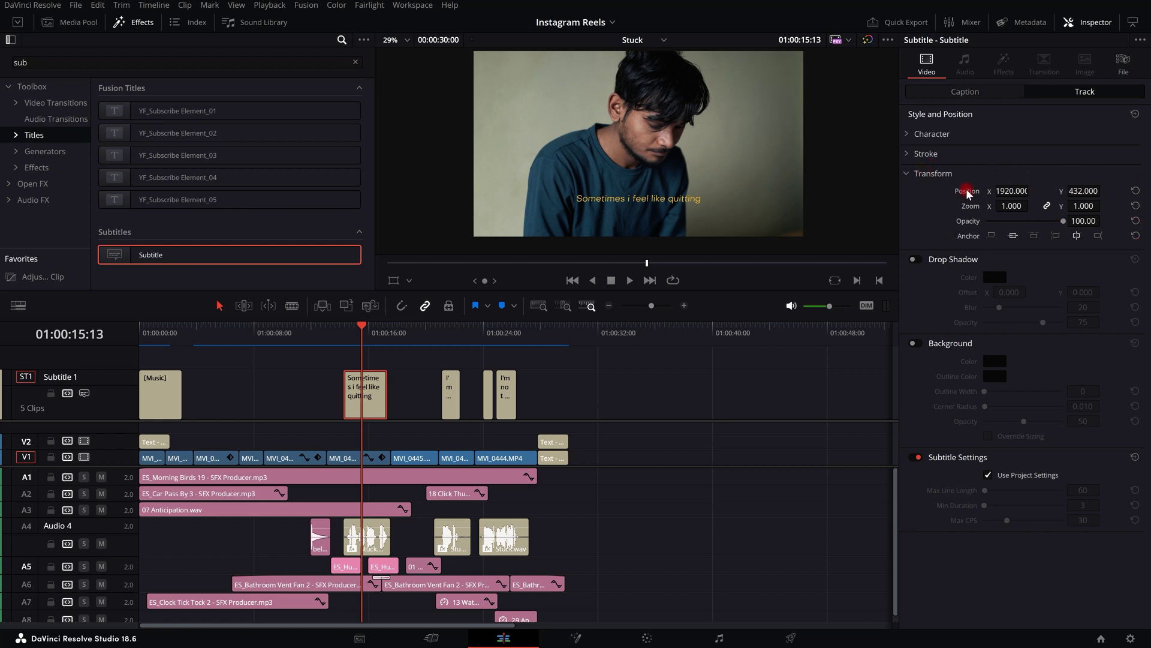
pyautogui.click(687, 174)
pyautogui.moveTo(1012, 192); pyautogui.dragTo(885, 288)
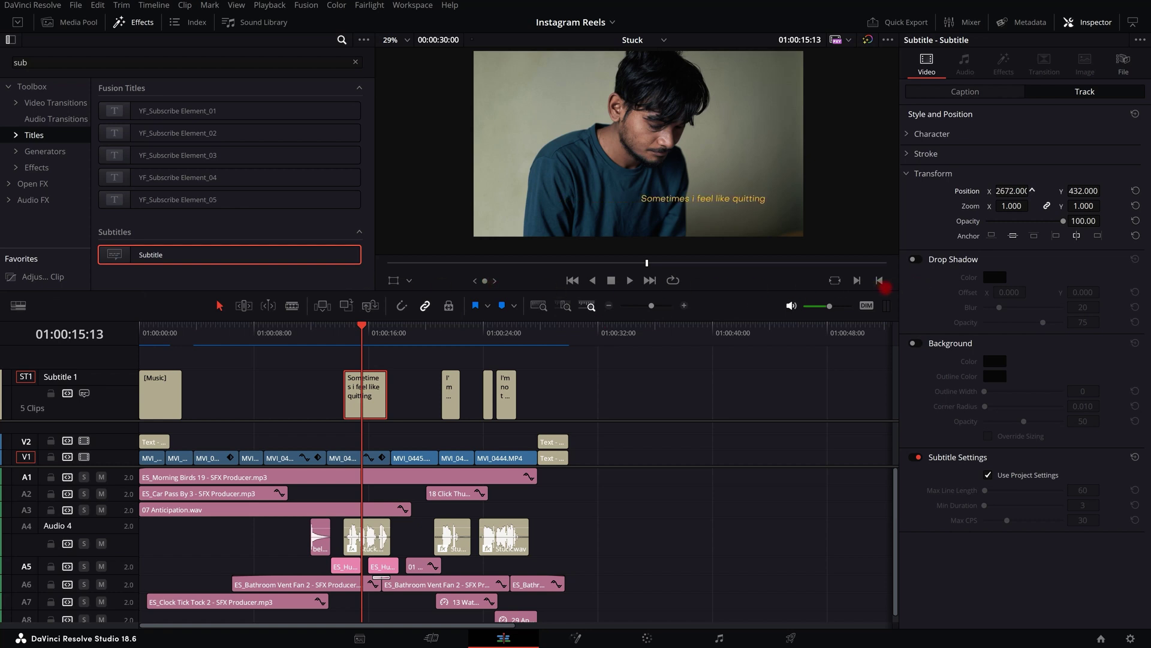
# - Try a subtitle zoom of 0.910 and set it back to 1
pyautogui.moveTo(1031, 209)
pyautogui.mouseDown()
pyautogui.moveTo(1007, 212)
pyautogui.moveTo(1022, 206)
pyautogui.mouseUp()
pyautogui.press('Escape')
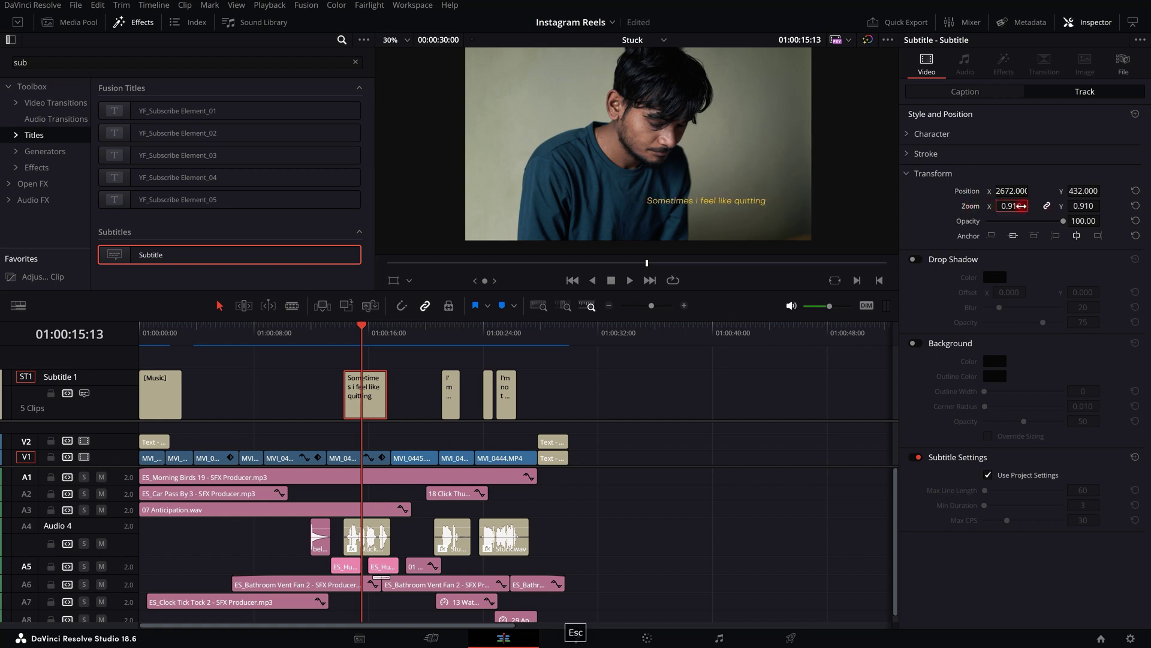
pyautogui.doubleClick(1020, 205)
pyautogui.write('1')
pyautogui.press('Return')
pyautogui.scroll(-1, 742, 162)
pyautogui.scroll(1, 742, 162)
pyautogui.moveTo(1064, 221)
pyautogui.mouseDown()
pyautogui.moveTo(1020, 222)
pyautogui.moveTo(1064, 222)
pyautogui.mouseUp()
pyautogui.scroll(-1, 678, 175)
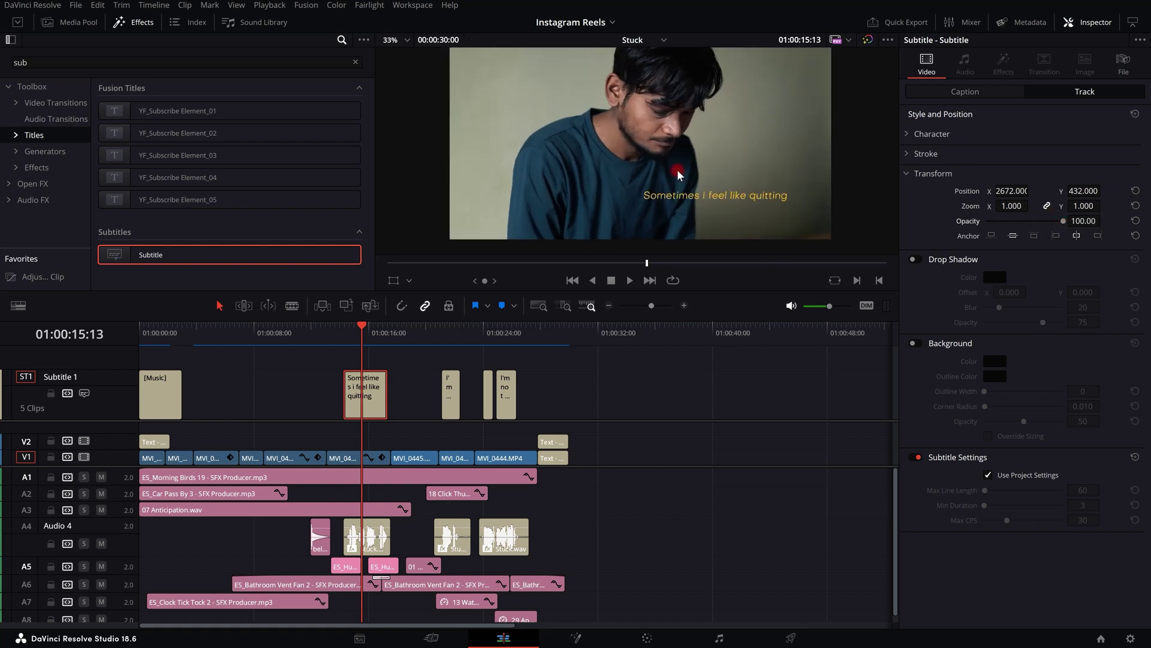
pyautogui.scroll(-2, 768, 146)
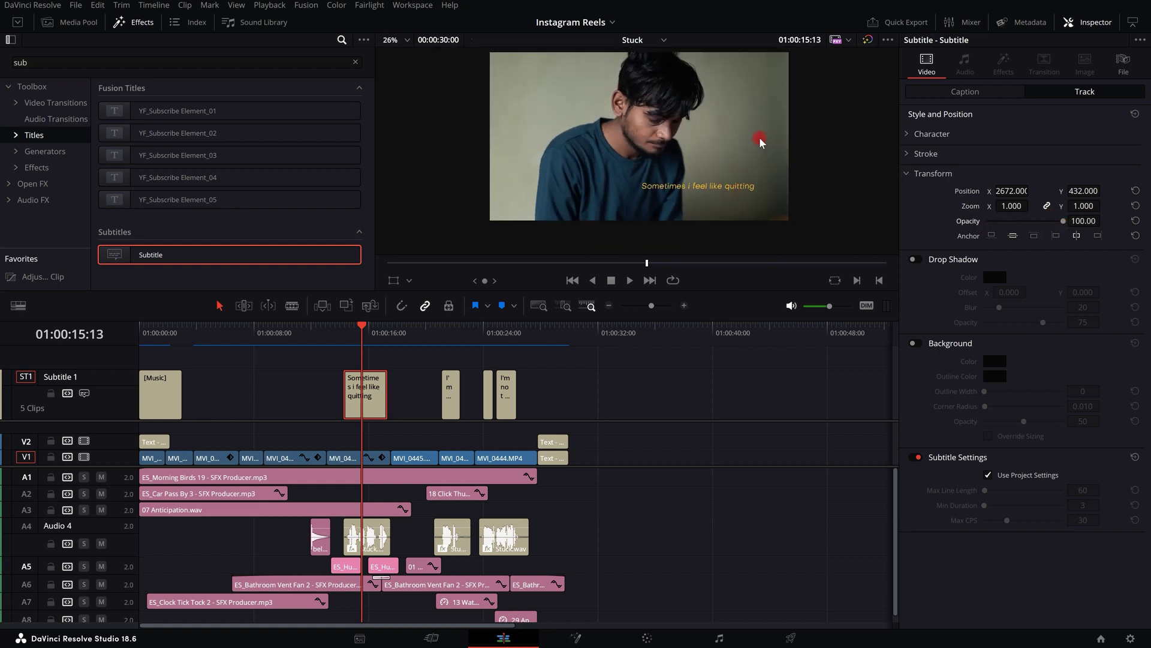
# - Try different anchor options for the subtitle track and restore the centered anchor
pyautogui.click(991, 235)
pyautogui.click(1034, 236)
pyautogui.click(1055, 235)
pyautogui.click(991, 236)
pyautogui.click(1013, 236)
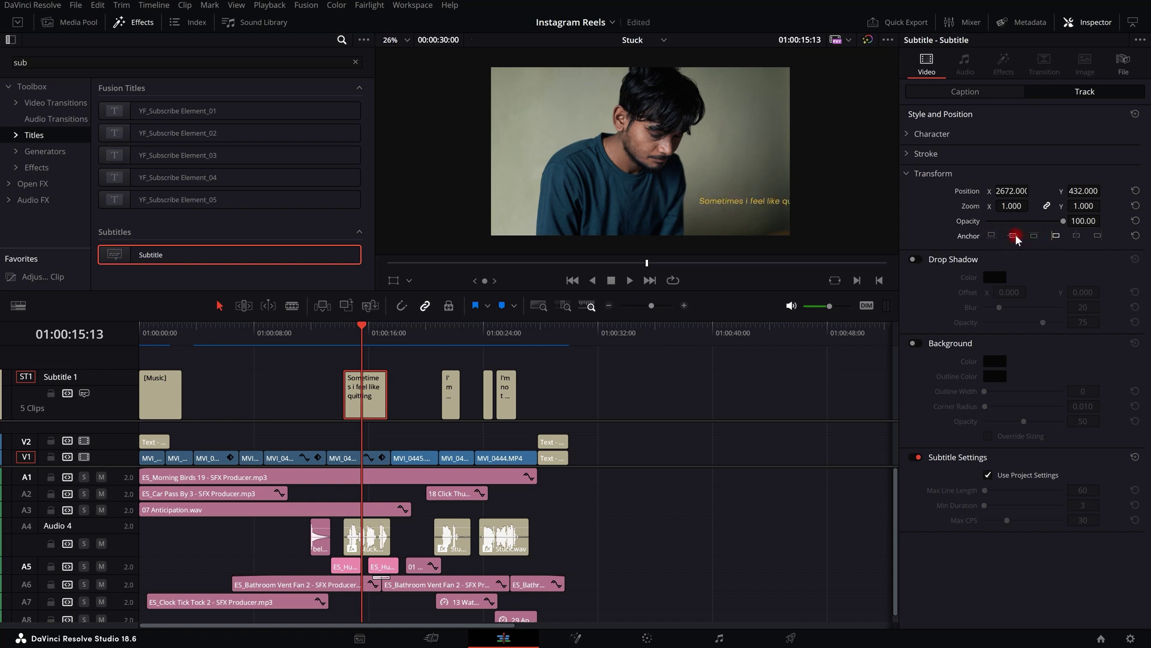
pyautogui.click(1078, 235)
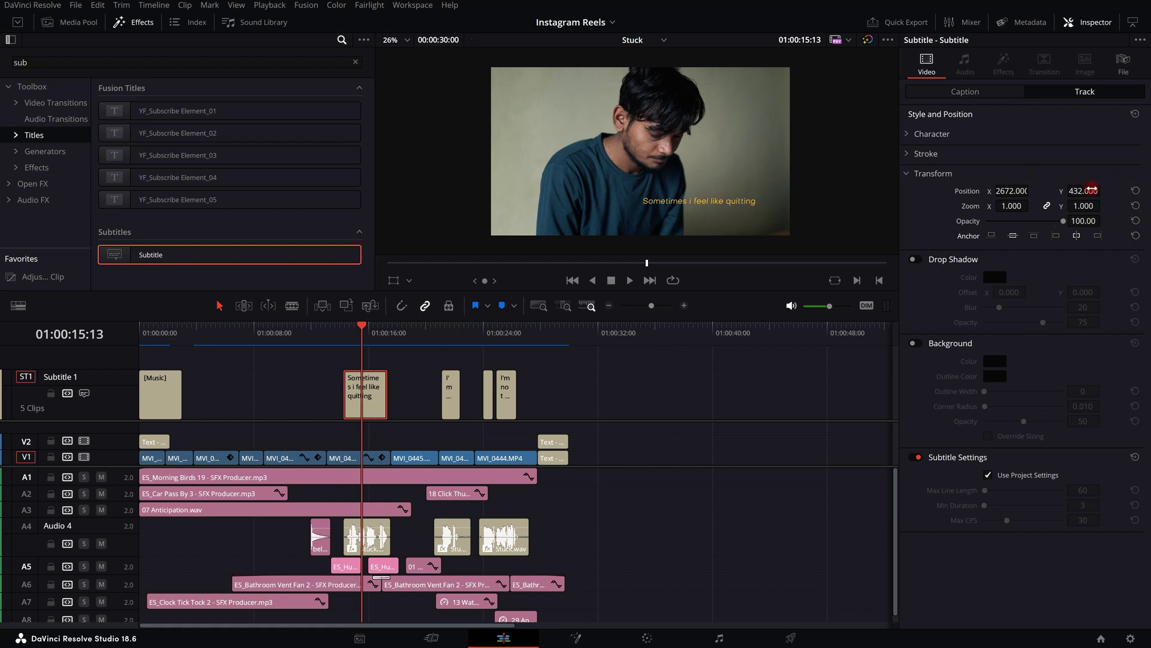
# - Try a subtitle drop shadow with X offset 11, blur 1 and opacity 67, and reset it and turn it off
pyautogui.click(909, 173)
pyautogui.click(915, 194)
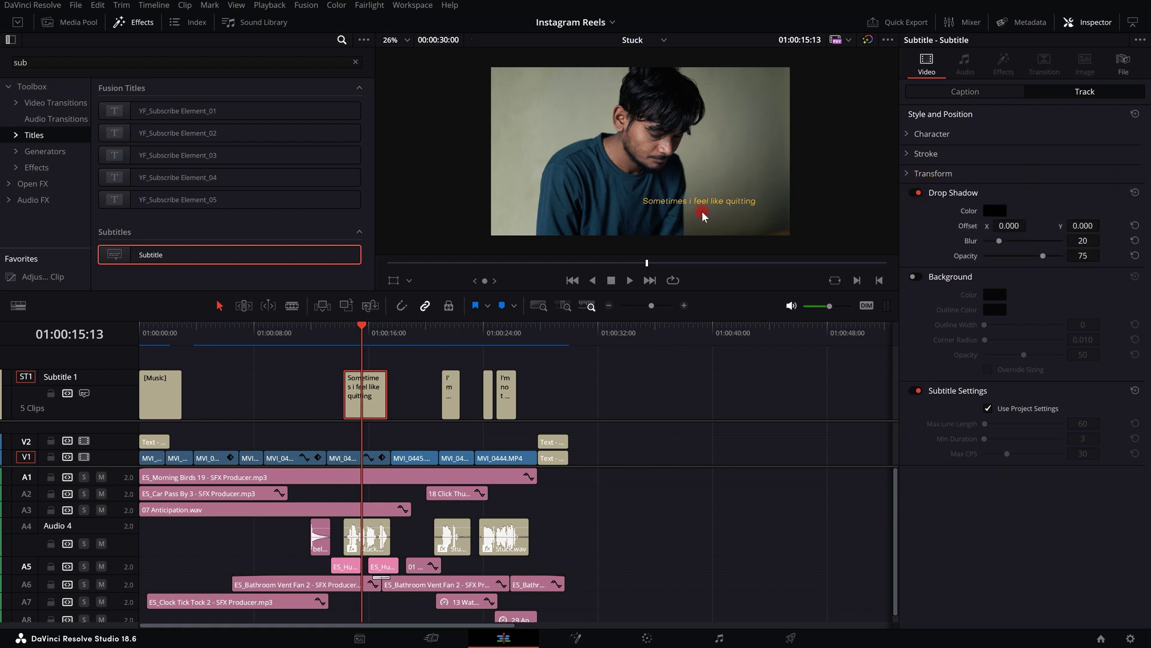
pyautogui.scroll(2, 702, 213)
pyautogui.moveTo(1007, 228); pyautogui.dragTo(434, 316)
pyautogui.moveTo(999, 240); pyautogui.dragTo(1038, 263)
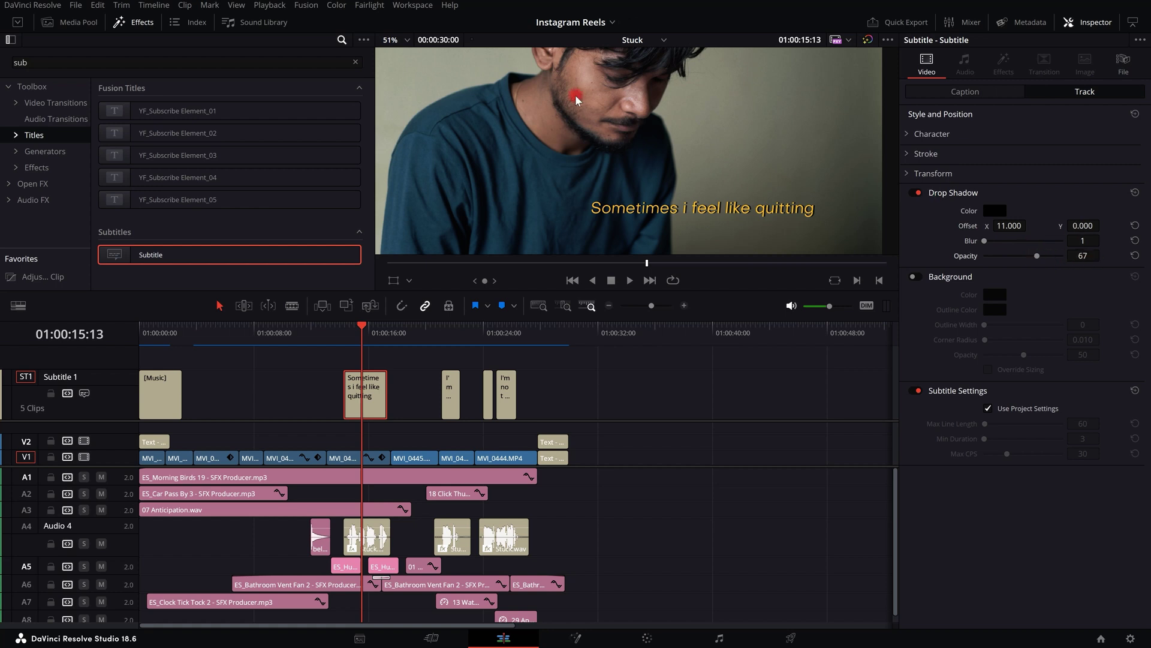
pyautogui.click(1135, 192)
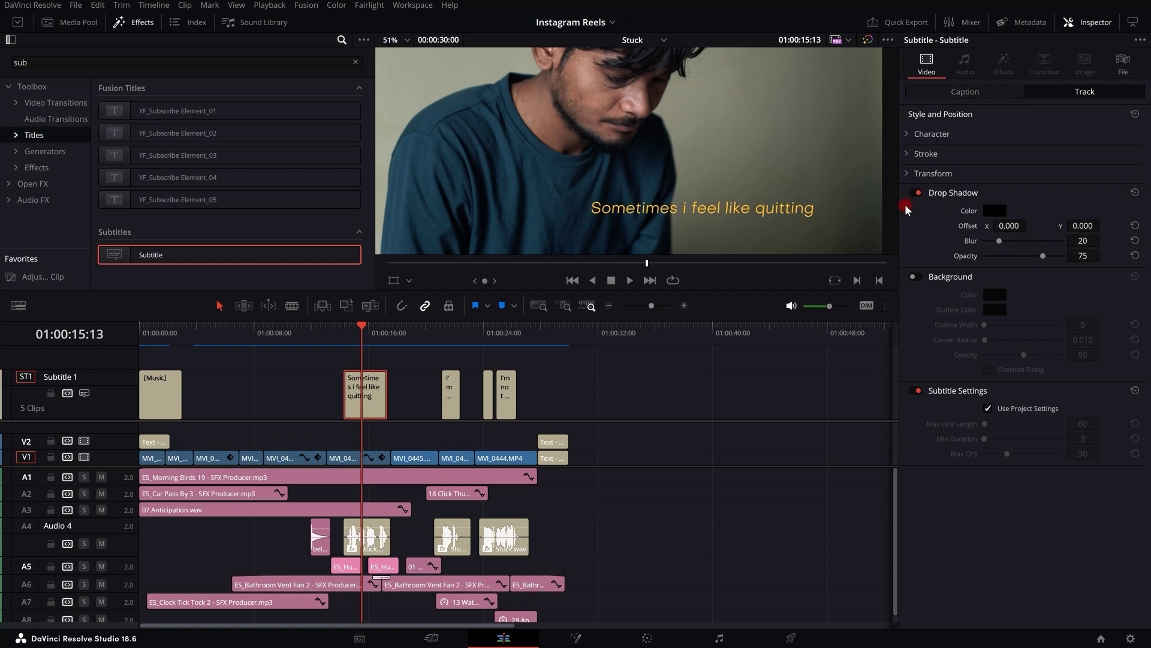
pyautogui.click(916, 193)
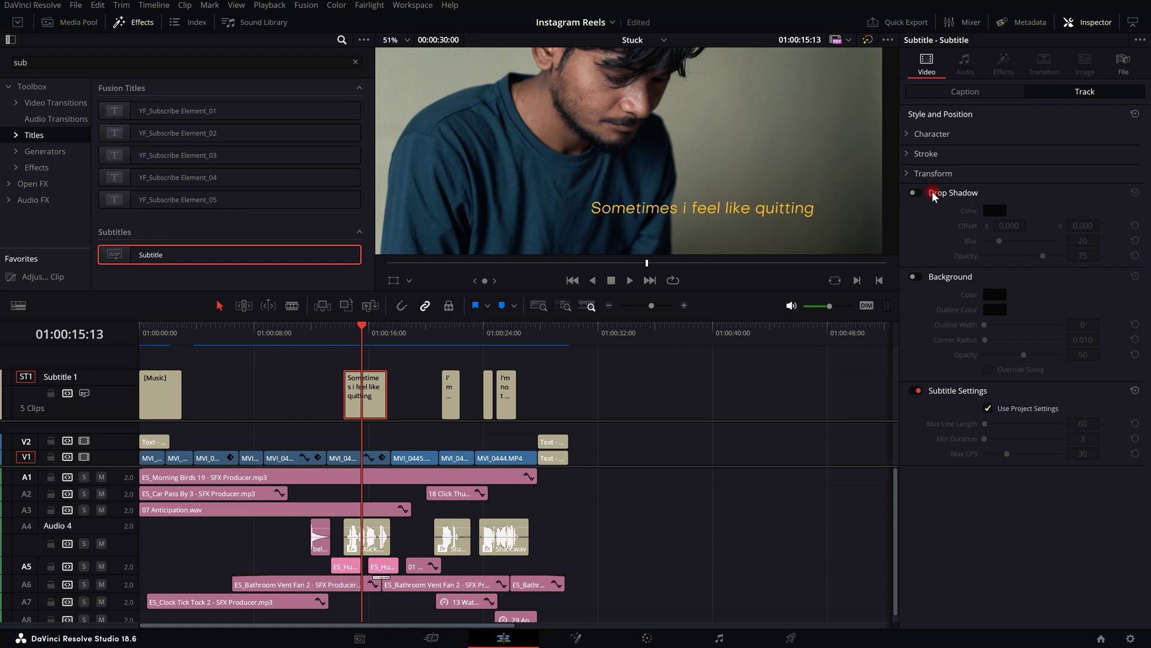
# - Turn on the subtitle background and make it white with opacity 100
pyautogui.click(916, 277)
pyautogui.scroll(-3, 760, 211)
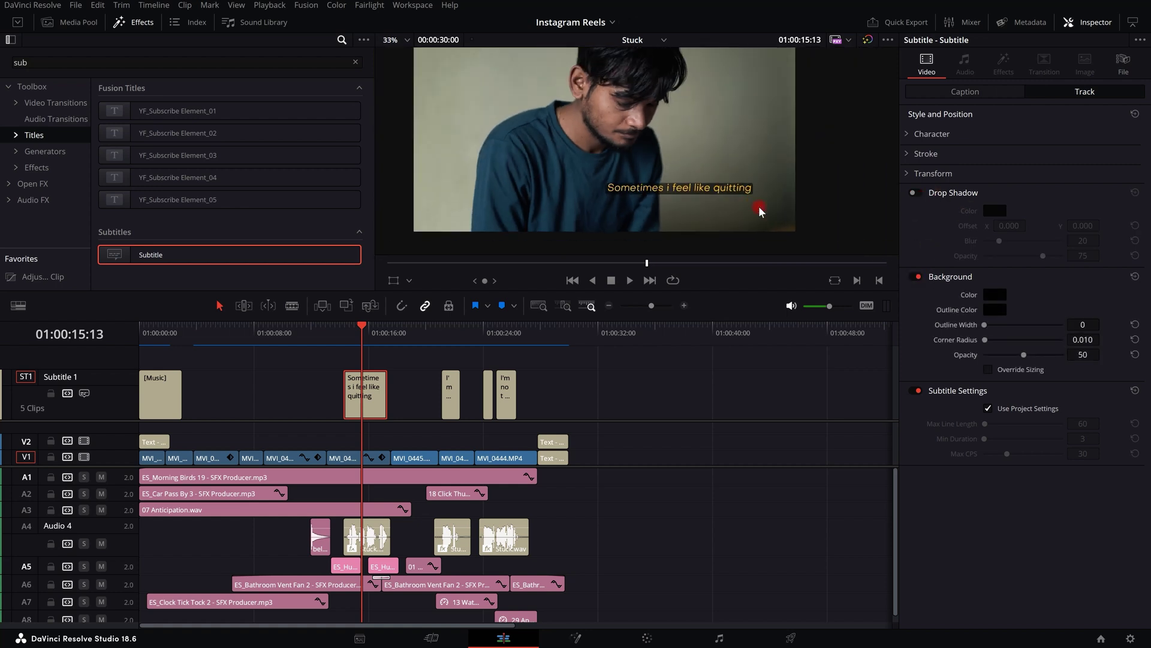
pyautogui.scroll(2, 720, 185)
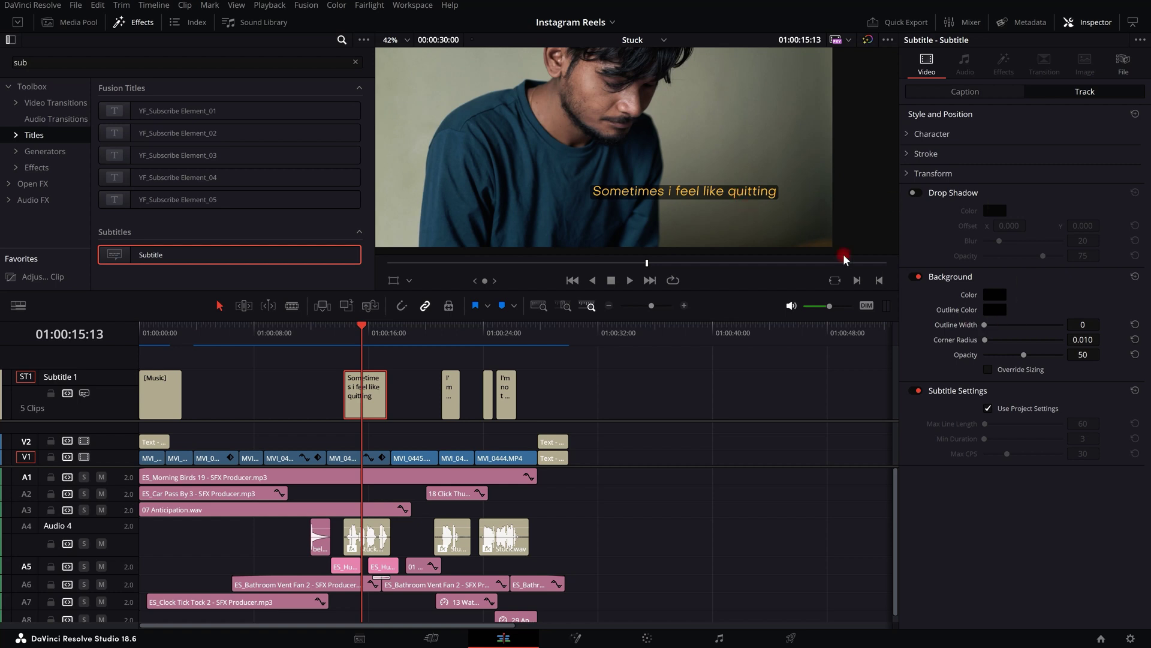
pyautogui.click(996, 295)
pyautogui.moveTo(556, 196); pyautogui.dragTo(549, 130)
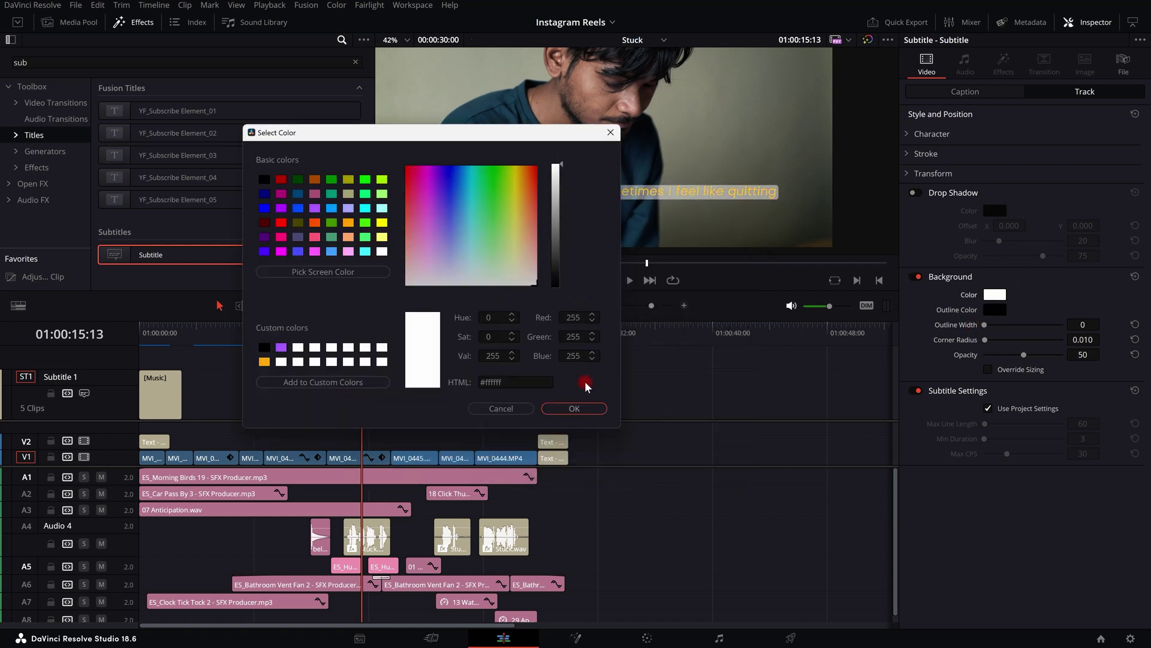
pyautogui.click(574, 408)
pyautogui.moveTo(1024, 355); pyautogui.dragTo(1128, 361)
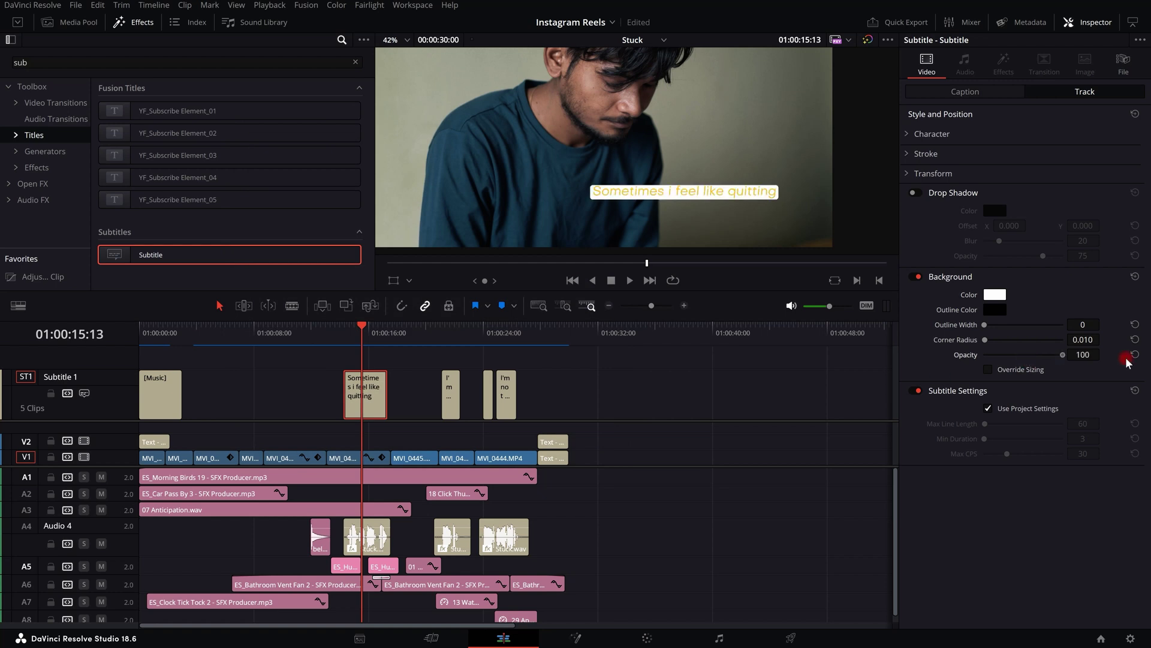
# - Try red, black and grey background colors for the subtitles and apply a dark grey
pyautogui.click(996, 295)
pyautogui.moveTo(657, 240); pyautogui.dragTo(678, 222)
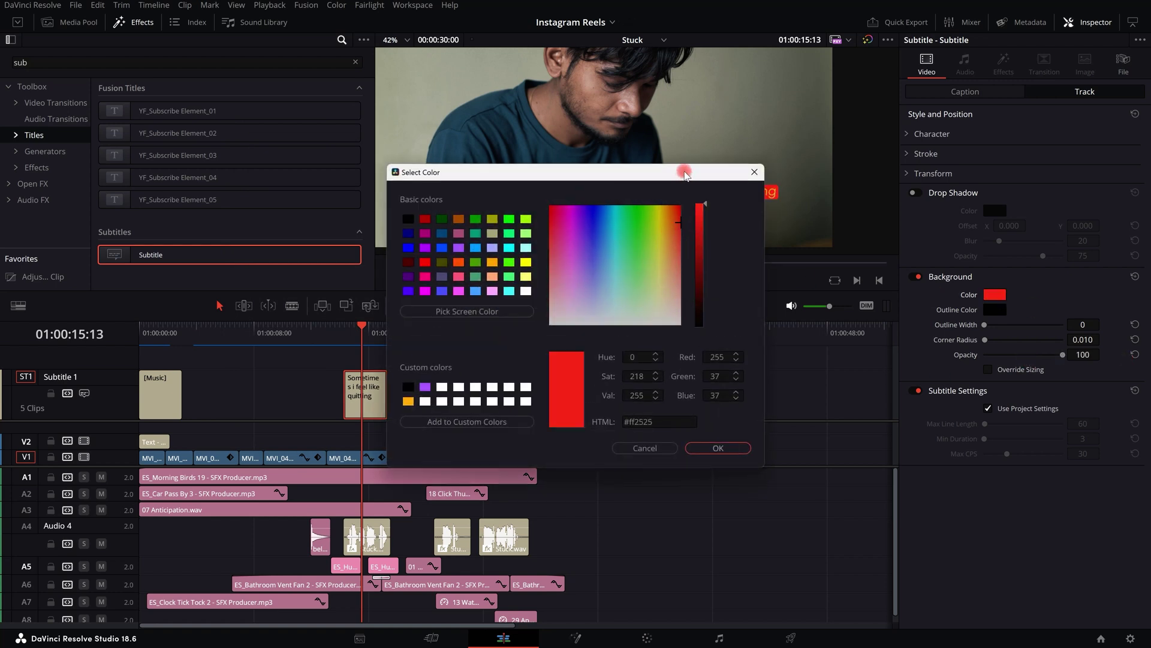
pyautogui.moveTo(683, 174); pyautogui.dragTo(450, 138)
pyautogui.moveTo(443, 245)
pyautogui.mouseDown()
pyautogui.moveTo(448, 308)
pyautogui.moveTo(447, 223)
pyautogui.mouseUp()
pyautogui.moveTo(465, 231); pyautogui.dragTo(466, 315)
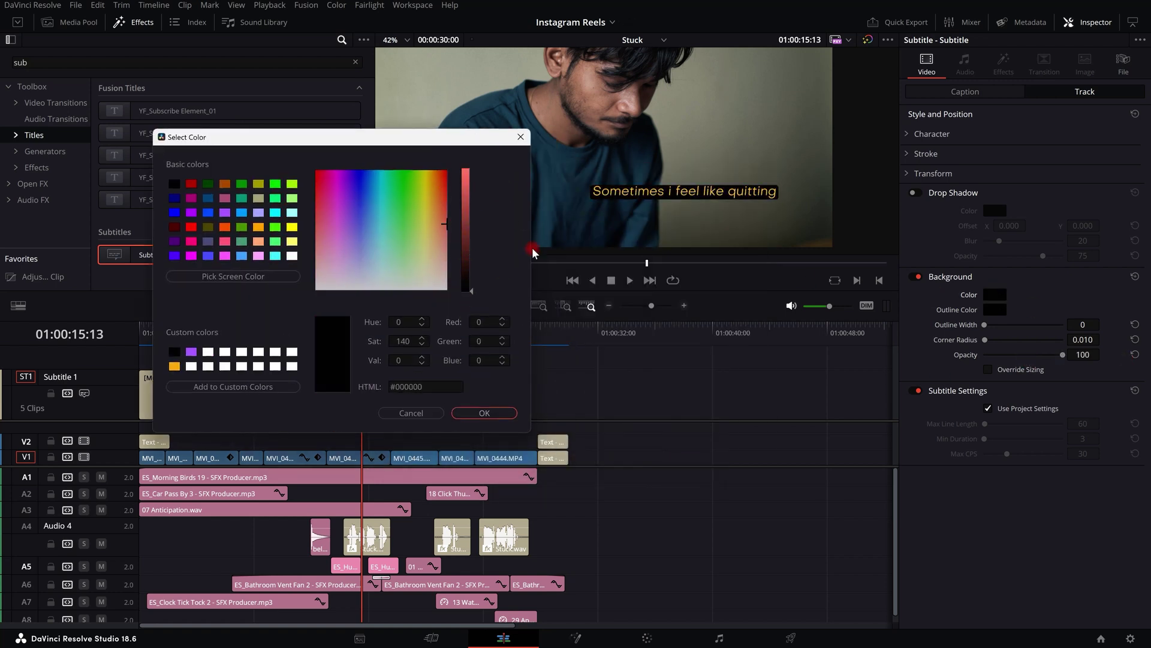
pyautogui.click(441, 266)
pyautogui.moveTo(466, 246)
pyautogui.mouseDown()
pyautogui.moveTo(466, 273)
pyautogui.moveTo(468, 245)
pyautogui.mouseUp()
pyautogui.click(442, 278)
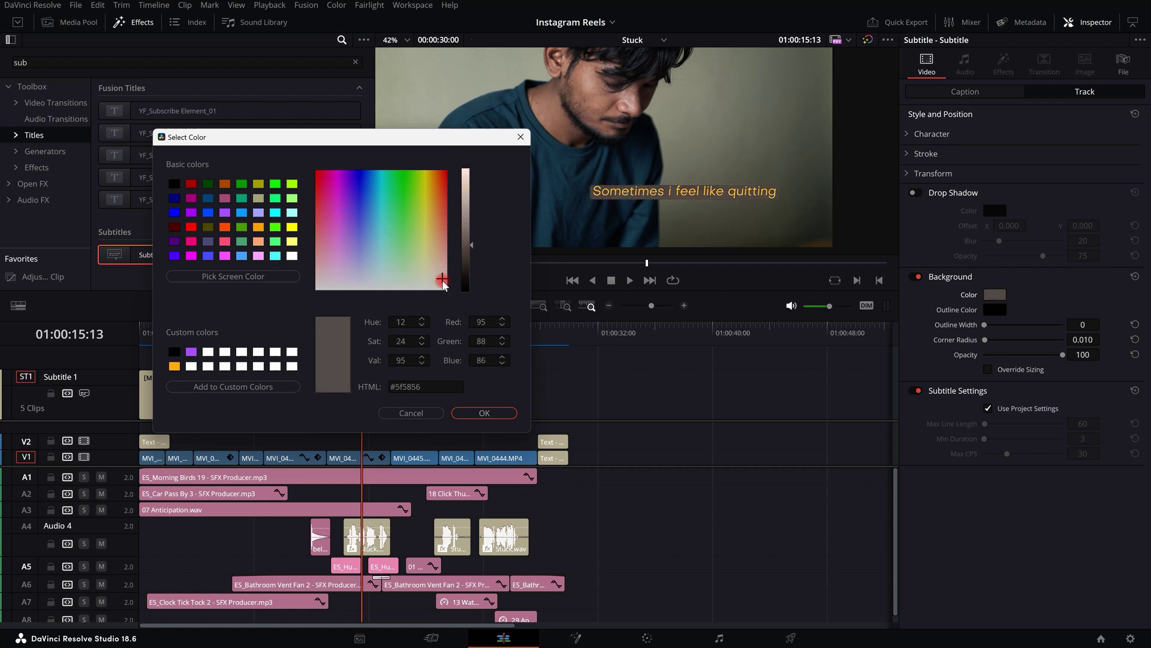
pyautogui.click(443, 285)
pyautogui.click(484, 412)
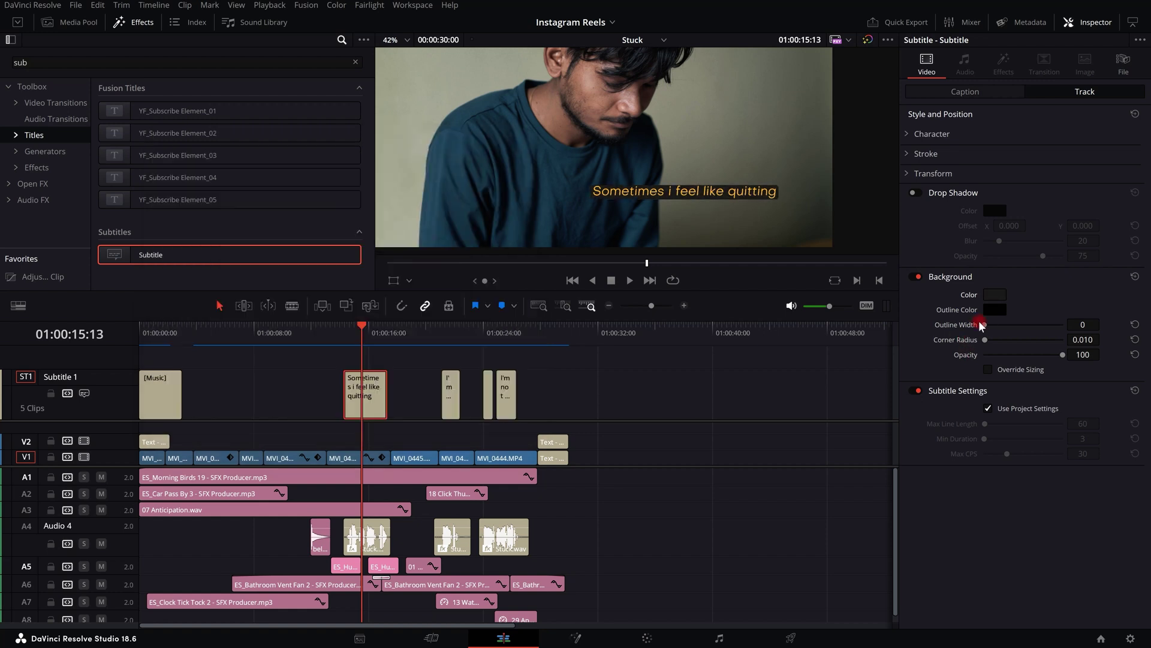
# - Keep the background outline color black, set the outline width to 14 and the corner radius to 0
pyautogui.click(993, 309)
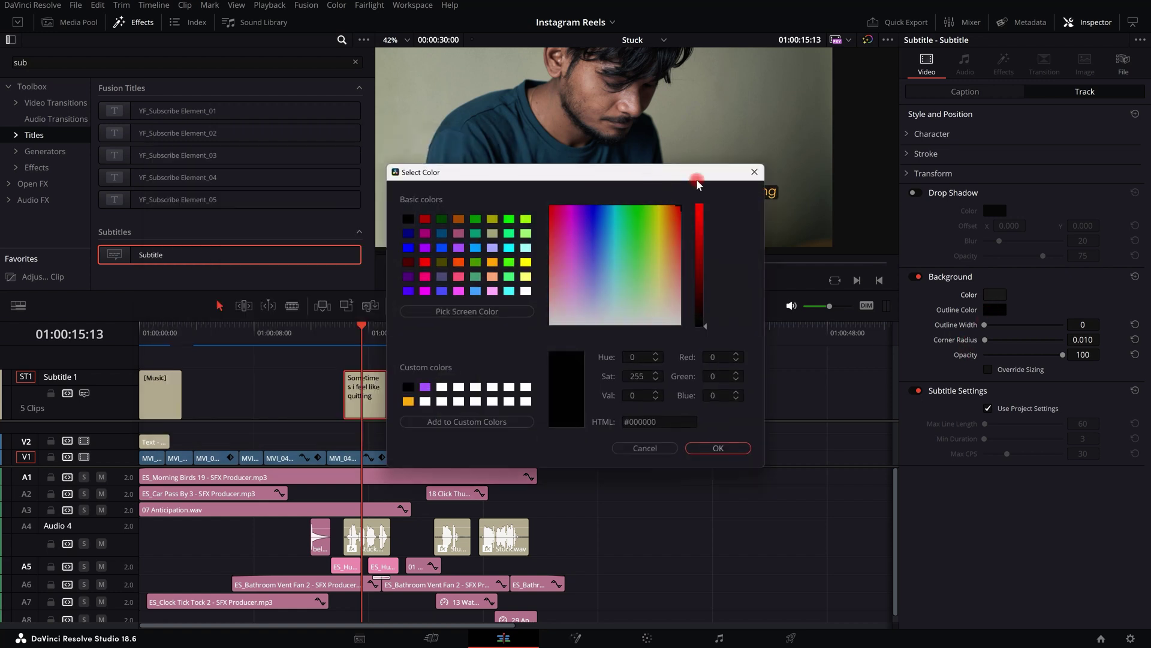
pyautogui.click(716, 448)
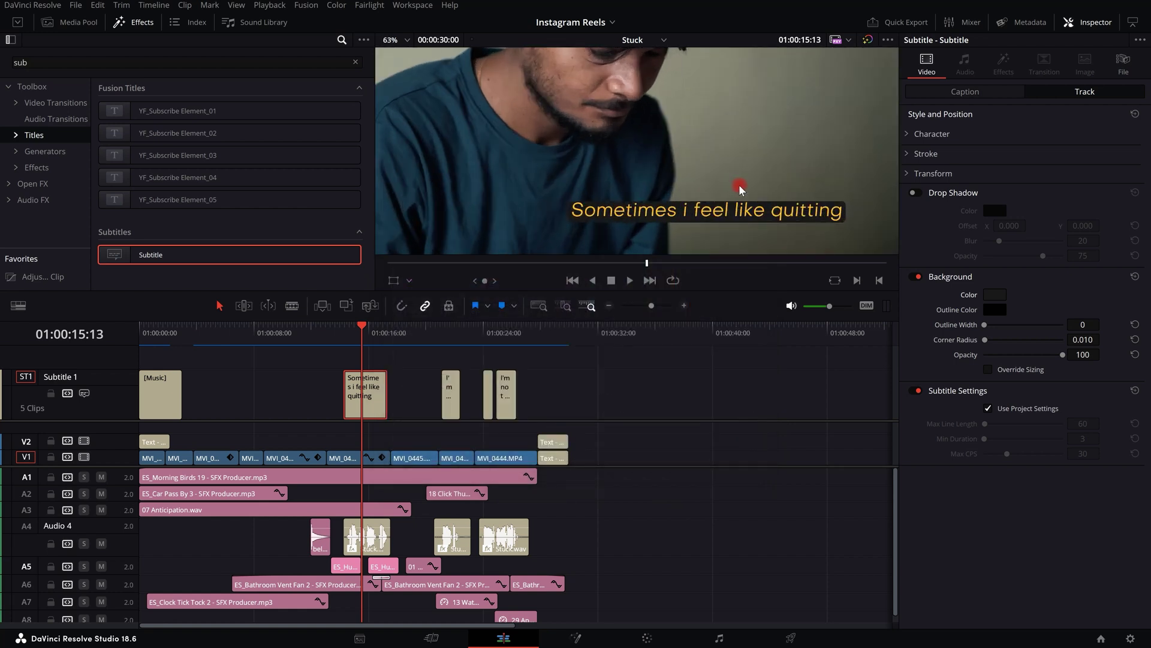
pyautogui.scroll(1, 739, 186)
pyautogui.moveTo(986, 329); pyautogui.dragTo(897, 329)
pyautogui.scroll(-1, 835, 228)
pyautogui.moveTo(1008, 339)
pyautogui.mouseDown()
pyautogui.moveTo(960, 355)
pyautogui.moveTo(1088, 359)
pyautogui.mouseUp()
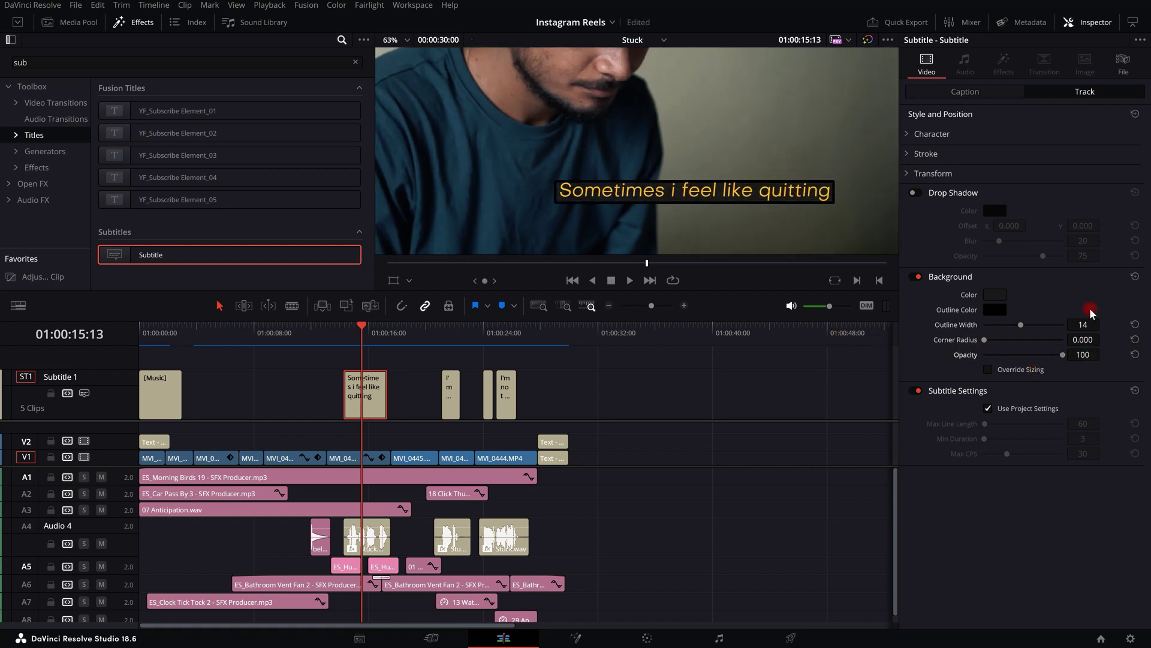
# - Reset the subtitle background settings and turn the background off
pyautogui.click(1141, 275)
pyautogui.click(1136, 276)
pyautogui.scroll(-1, 804, 211)
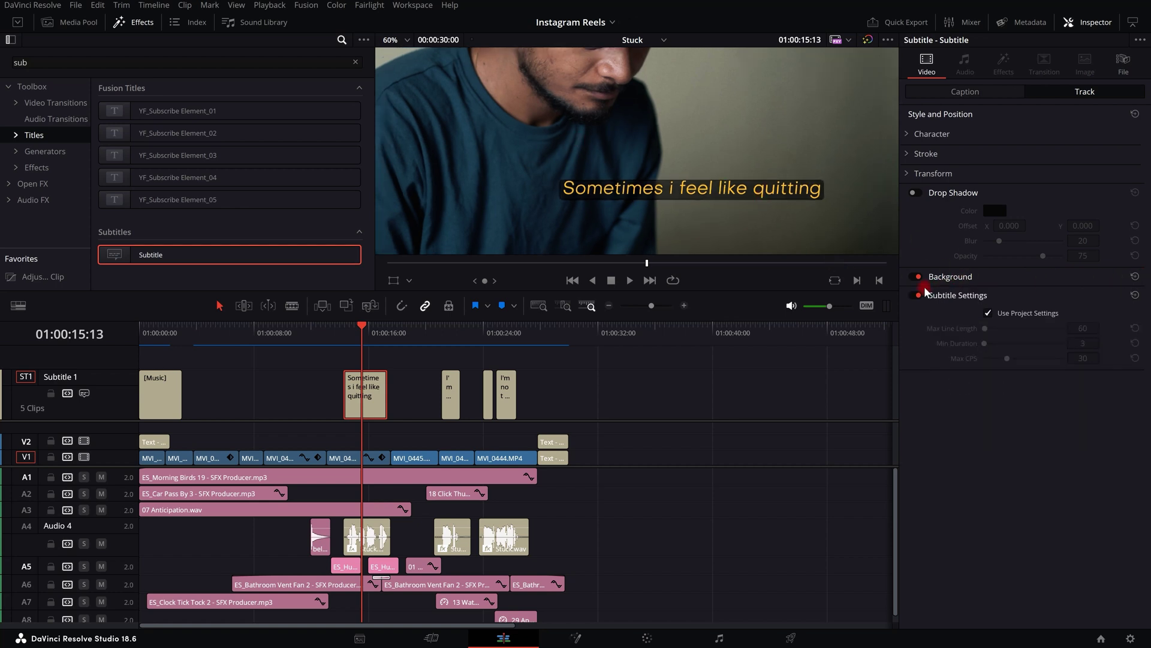
pyautogui.click(916, 277)
pyautogui.scroll(-4, 758, 159)
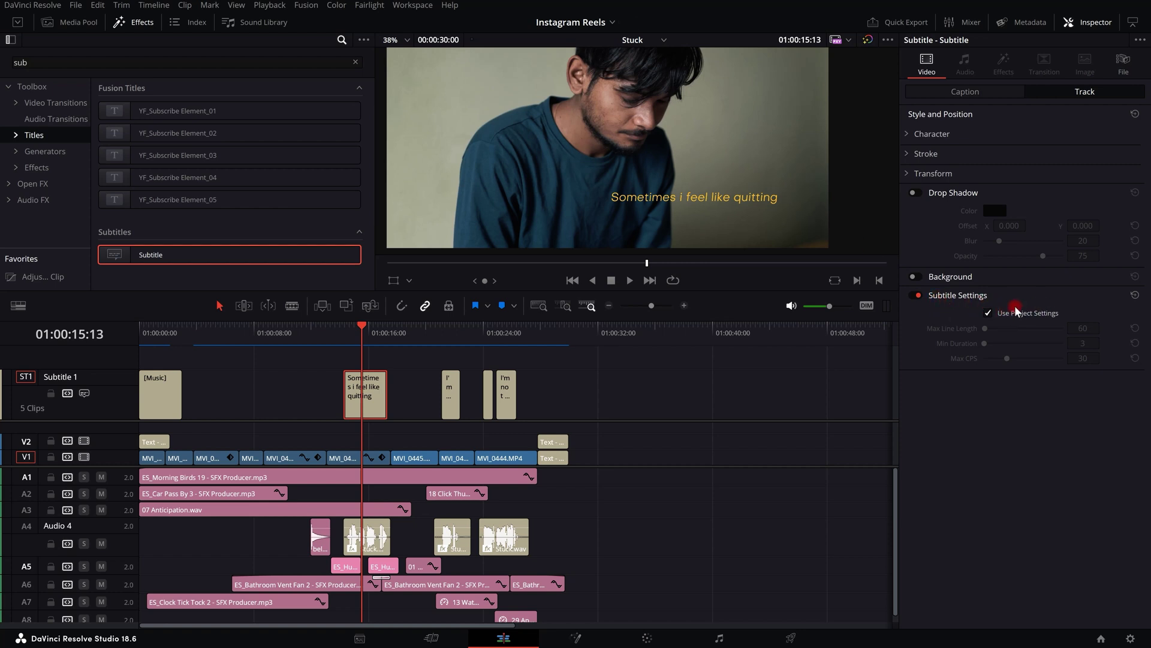
# - Expand the Transform and Stroke settings and play the timeline to check the style on several captions
pyautogui.click(908, 174)
pyautogui.click(908, 153)
pyautogui.scroll(-4, 610, 373)
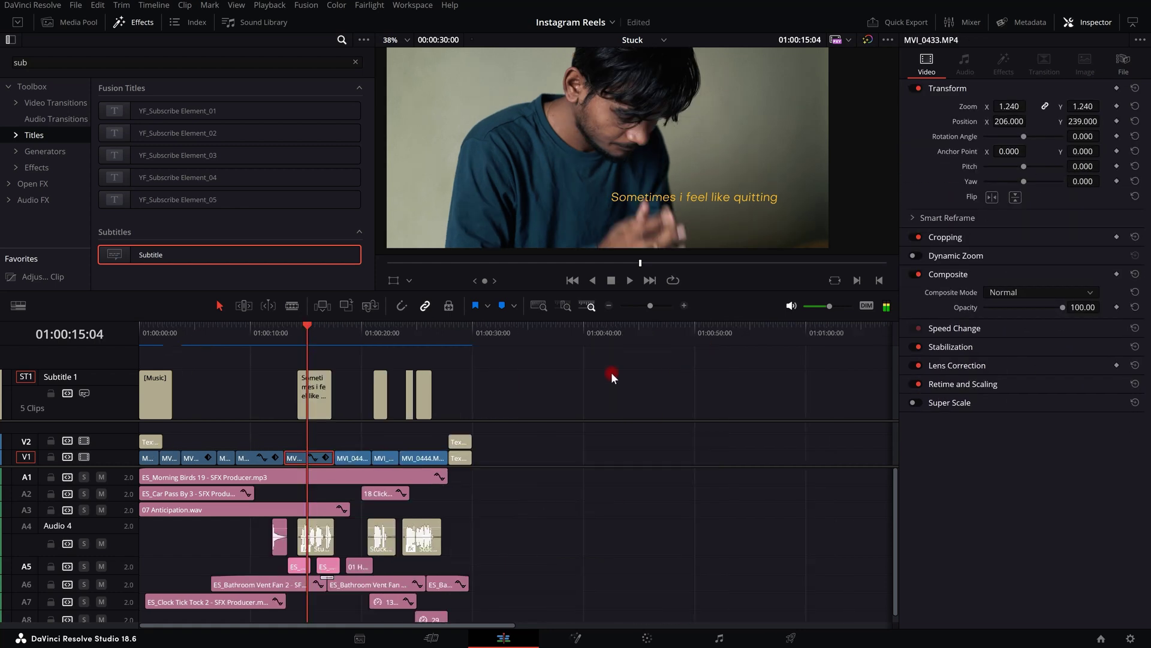
pyautogui.scroll(6, 163, 370)
pyautogui.scroll(-5, 665, 377)
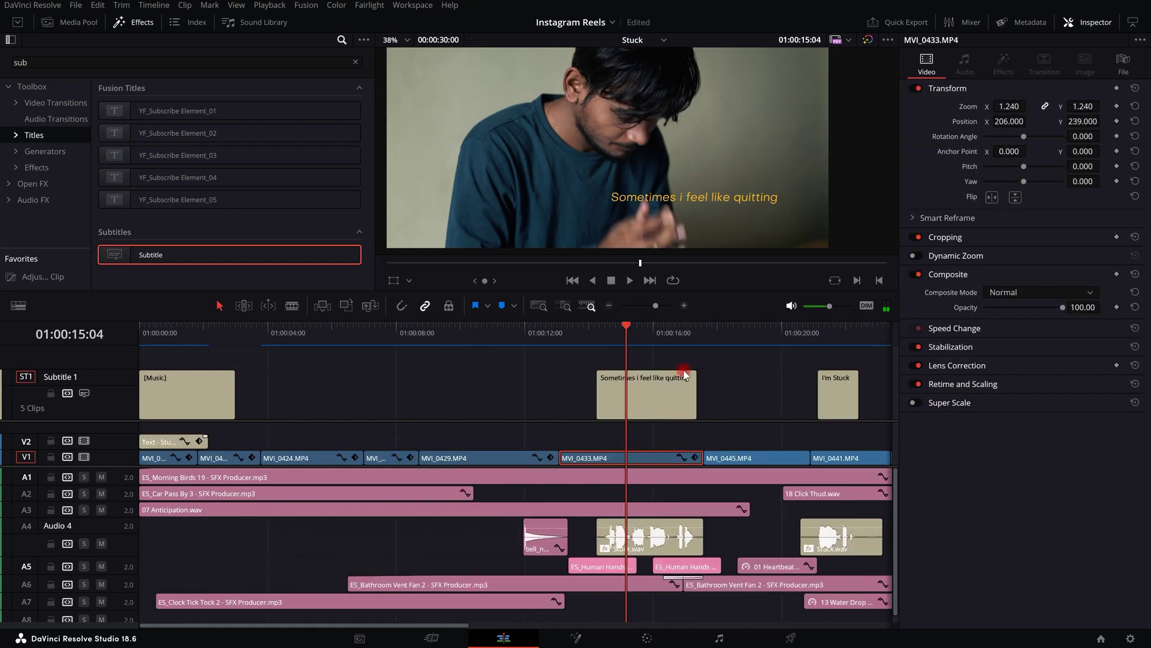
pyautogui.press('space')
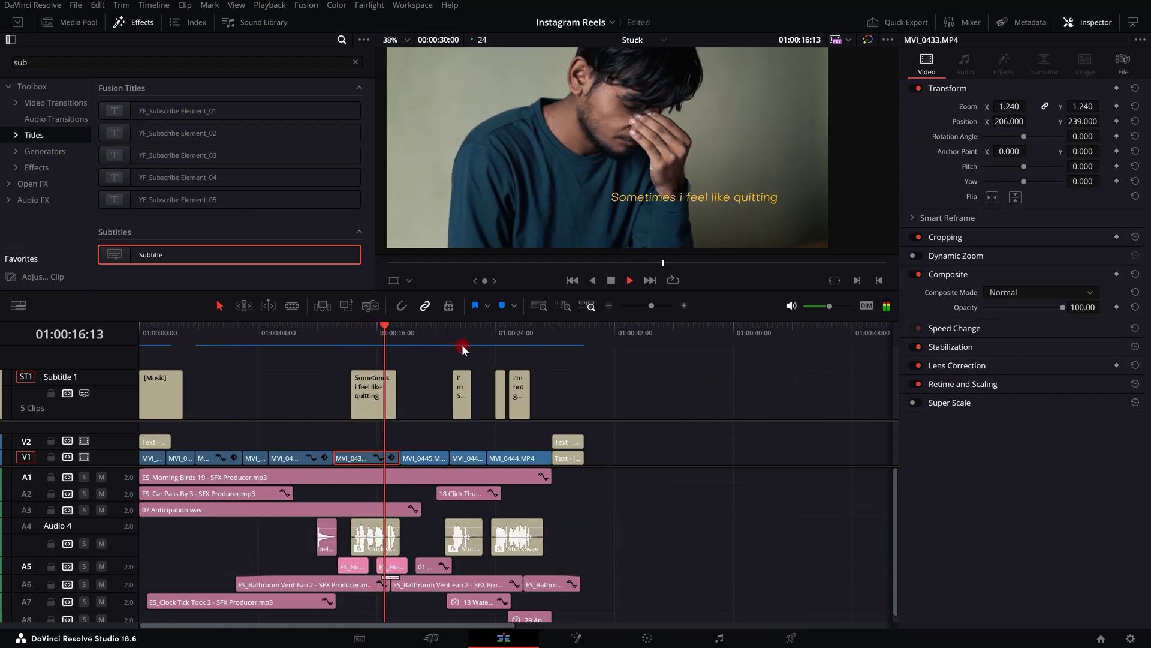
pyautogui.click(457, 334)
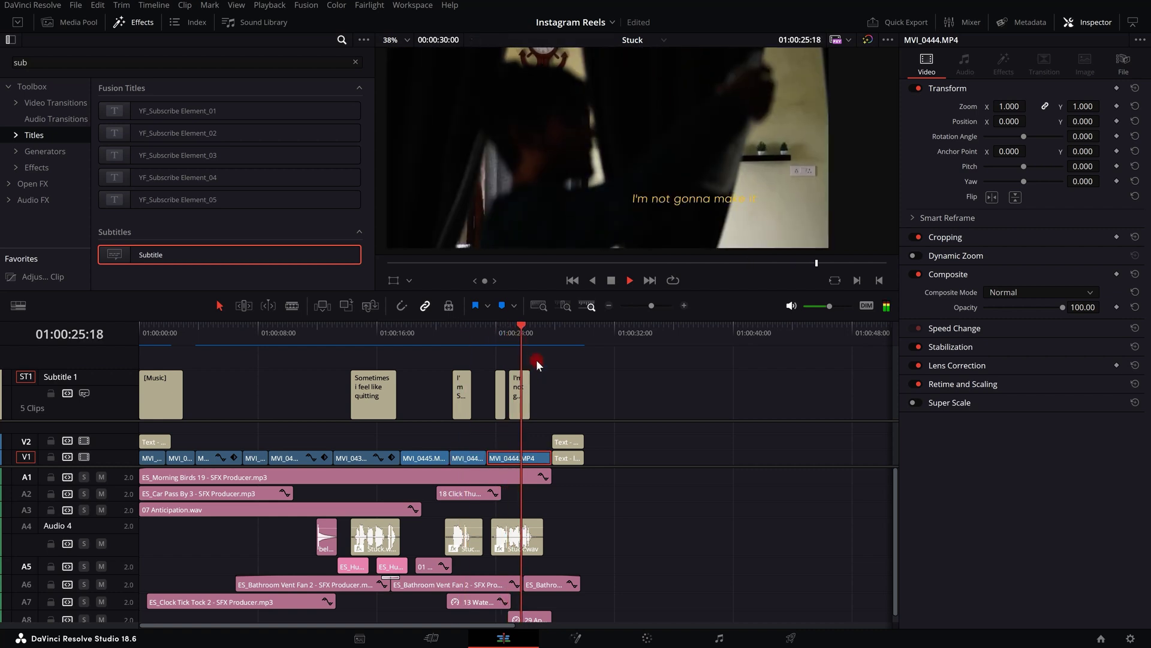
pyautogui.press('space')
# - Move the playhead back to 01:00:15:14 and select the "Sometimes i feel like quitting" subtitle to examine its look
pyautogui.moveTo(513, 334); pyautogui.dragTo(370, 339)
pyautogui.click(371, 387)
pyautogui.scroll(-3, 681, 162)
pyautogui.scroll(2, 682, 160)
pyautogui.scroll(-2, 682, 163)
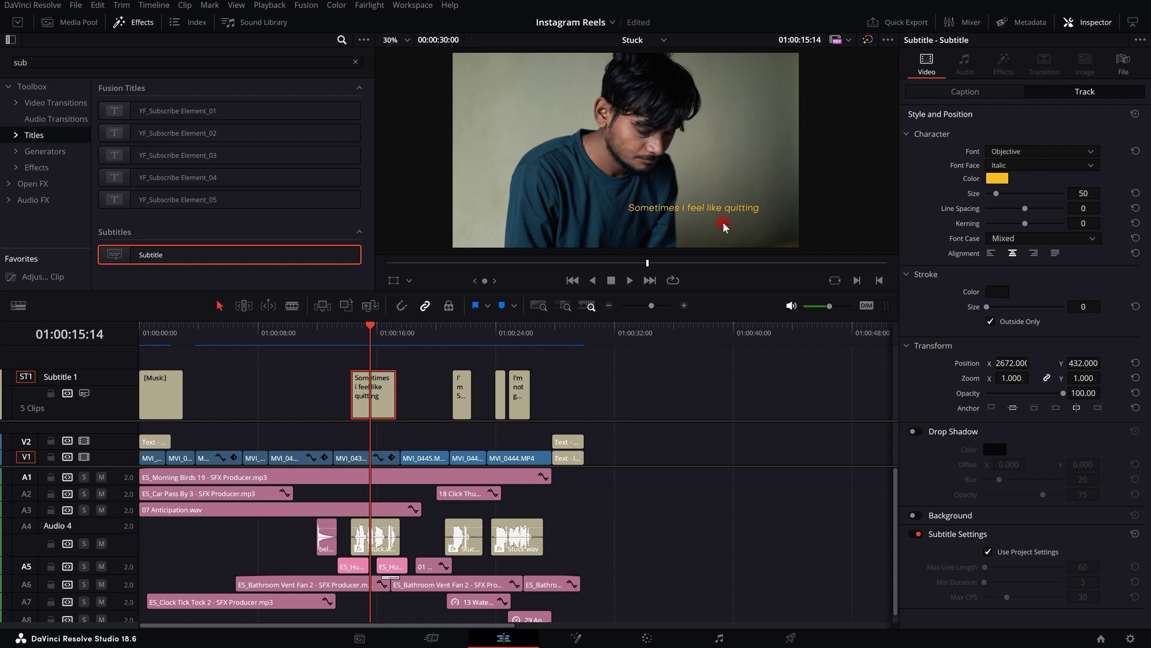
# - Show the Caption settings of the "Sometimes i feel like quitting" subtitle
pyautogui.click(648, 406)
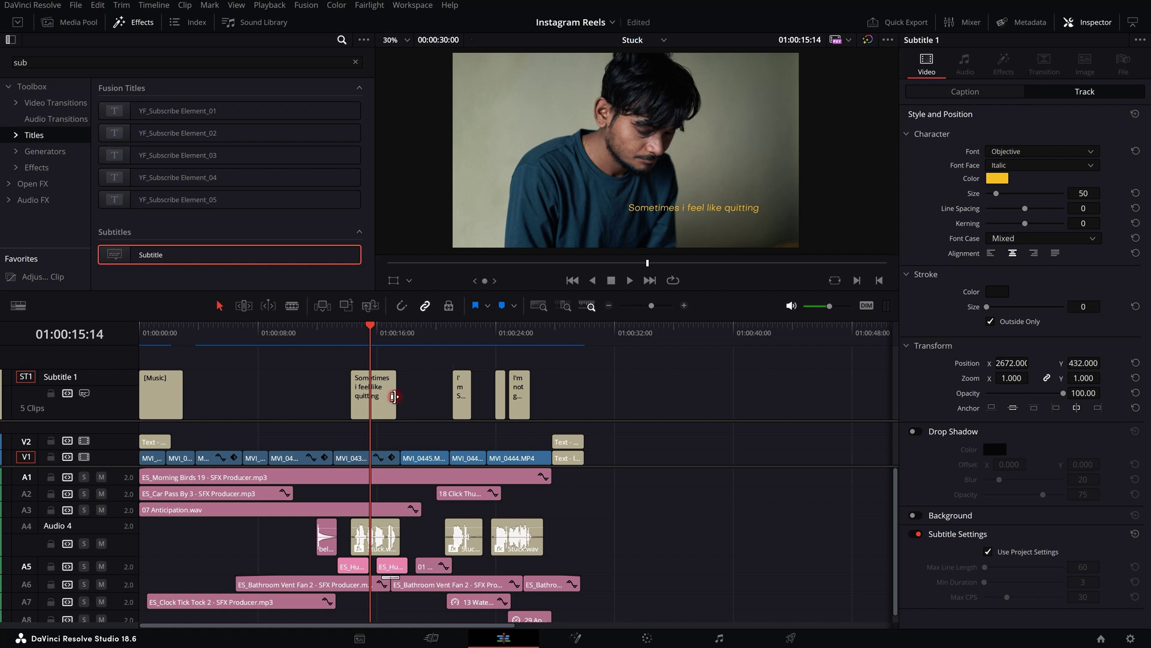
pyautogui.click(375, 400)
pyautogui.click(585, 390)
pyautogui.click(1086, 92)
pyautogui.click(975, 93)
pyautogui.click(382, 394)
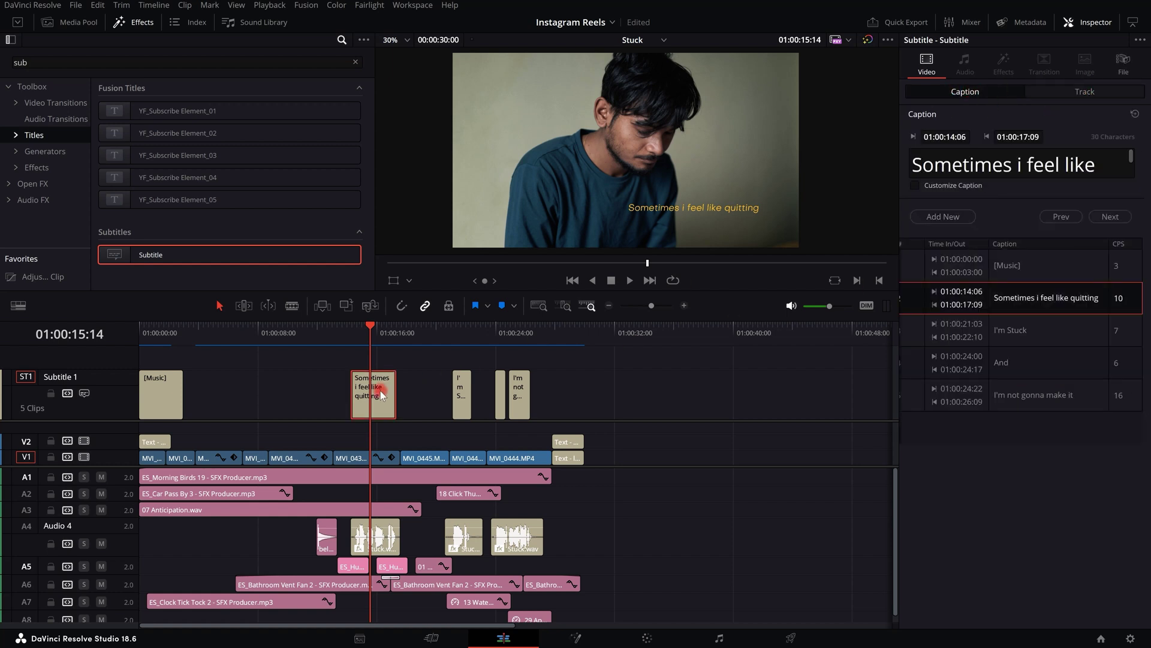
# - Enable Customize Caption for the "Sometimes i feel like quitting" subtitle and expand its Caption Style settings
pyautogui.scroll(3, 351, 379)
pyautogui.scroll(2, 365, 369)
pyautogui.scroll(-4, 438, 367)
pyautogui.scroll(2, 419, 373)
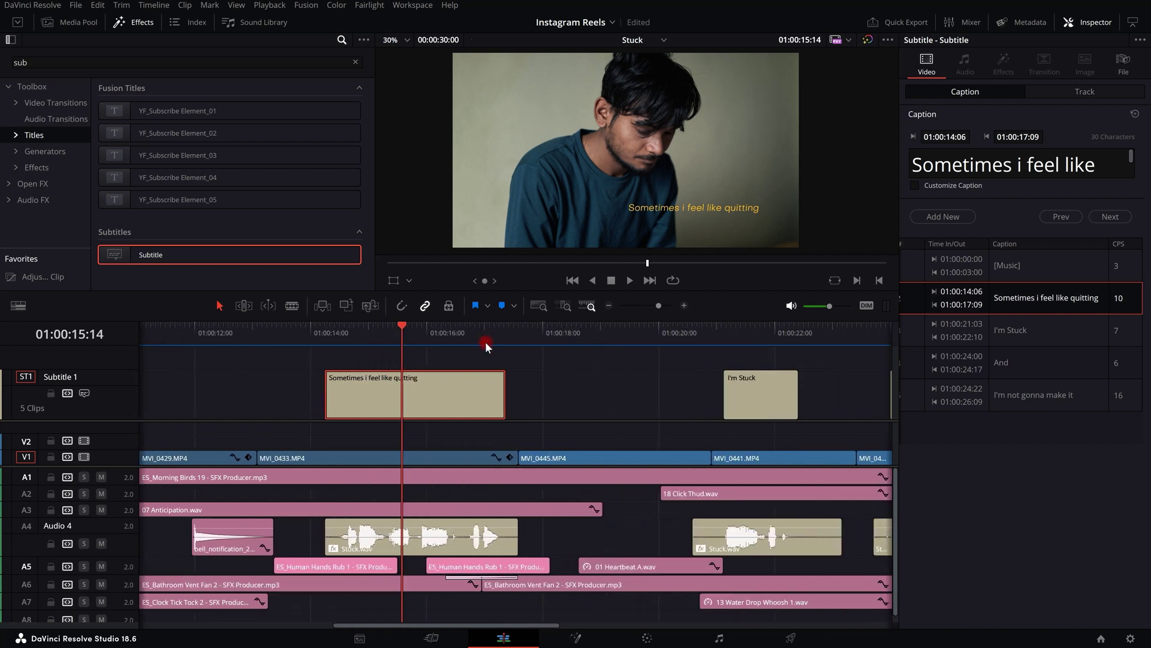
pyautogui.scroll(-2, 416, 388)
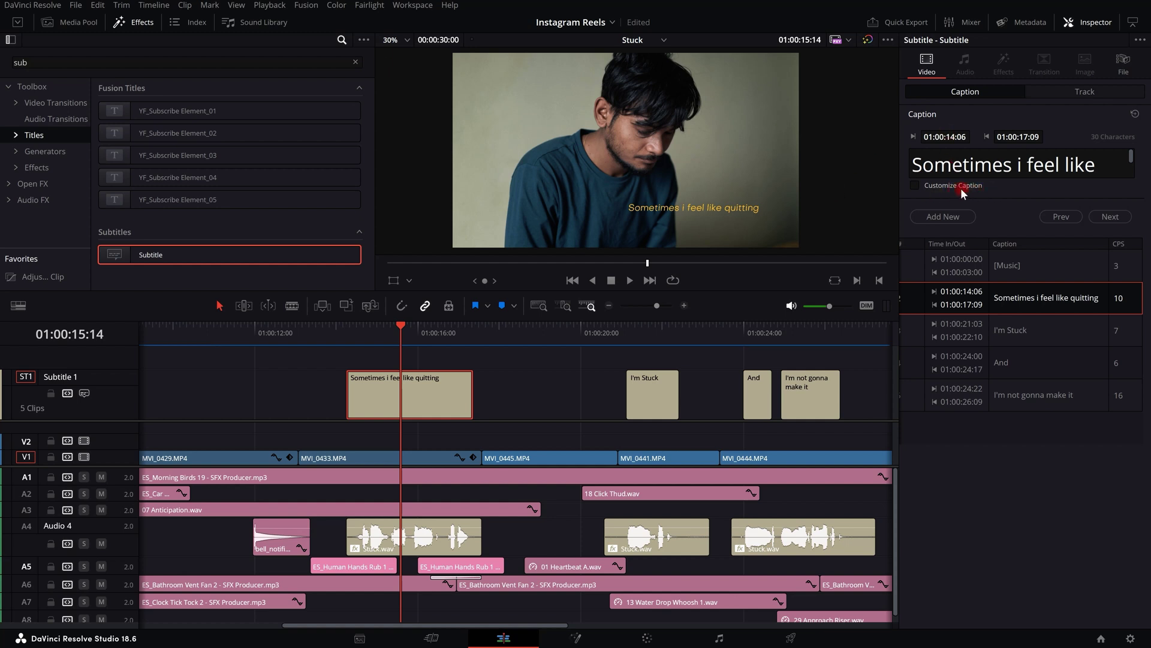
pyautogui.click(916, 185)
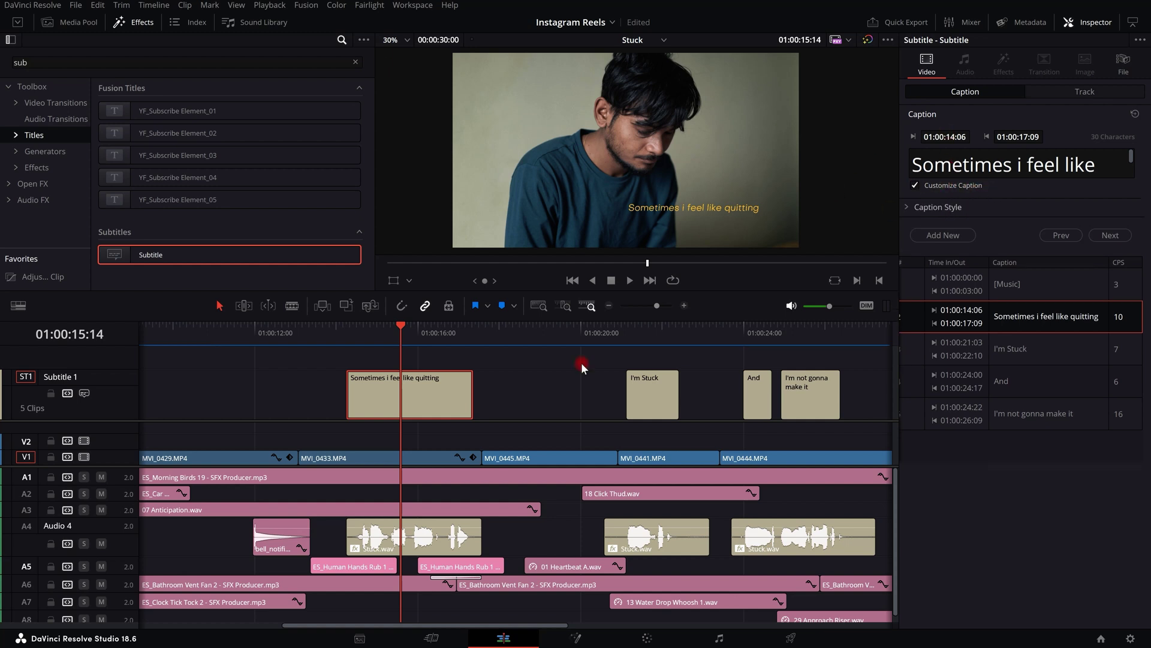
pyautogui.moveTo(359, 354); pyautogui.dragTo(455, 413)
pyautogui.click(971, 237)
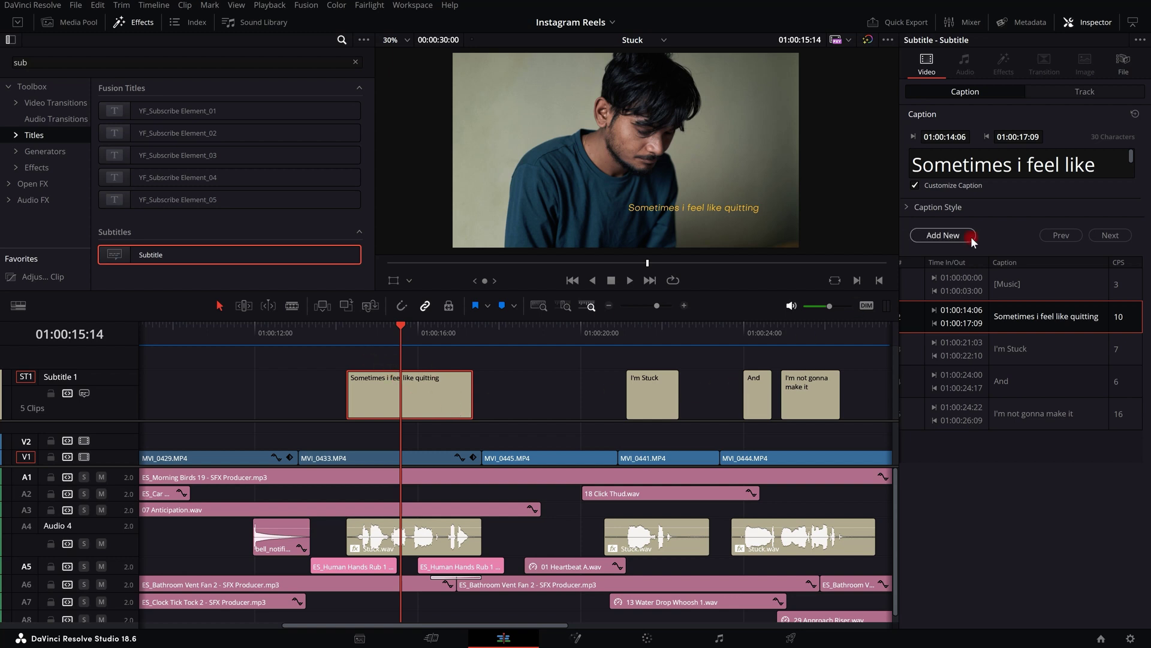
pyautogui.click(908, 207)
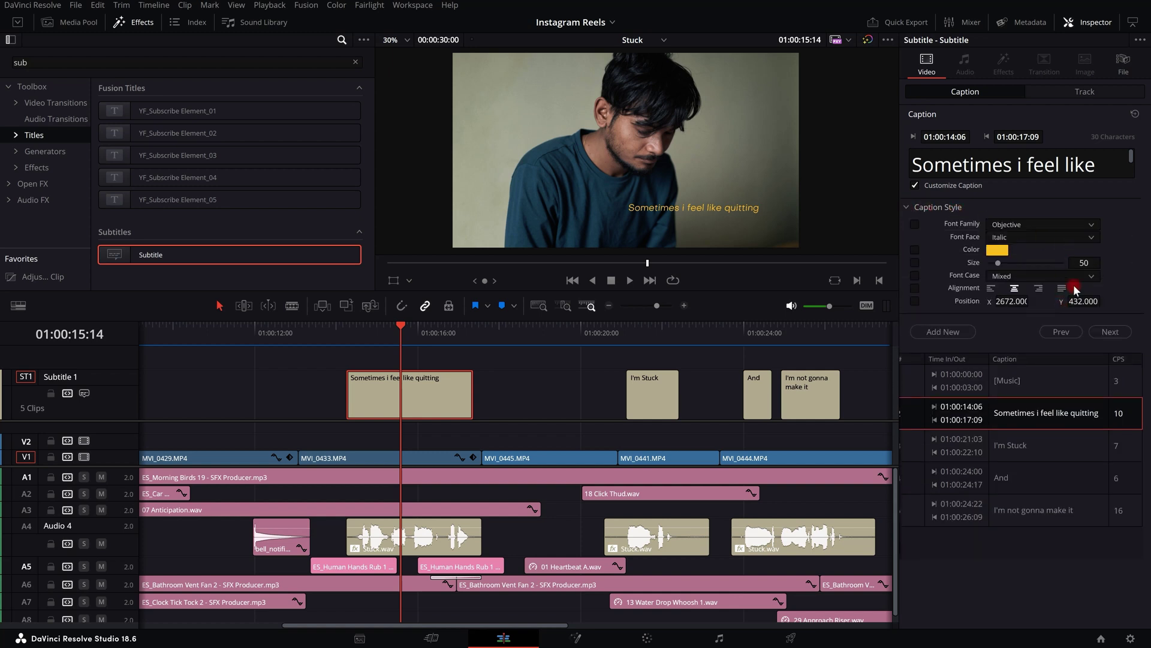
# - Set this caption's font family to Unleash and its size to 82
pyautogui.scroll(-3, 727, 347)
pyautogui.scroll(3, 600, 378)
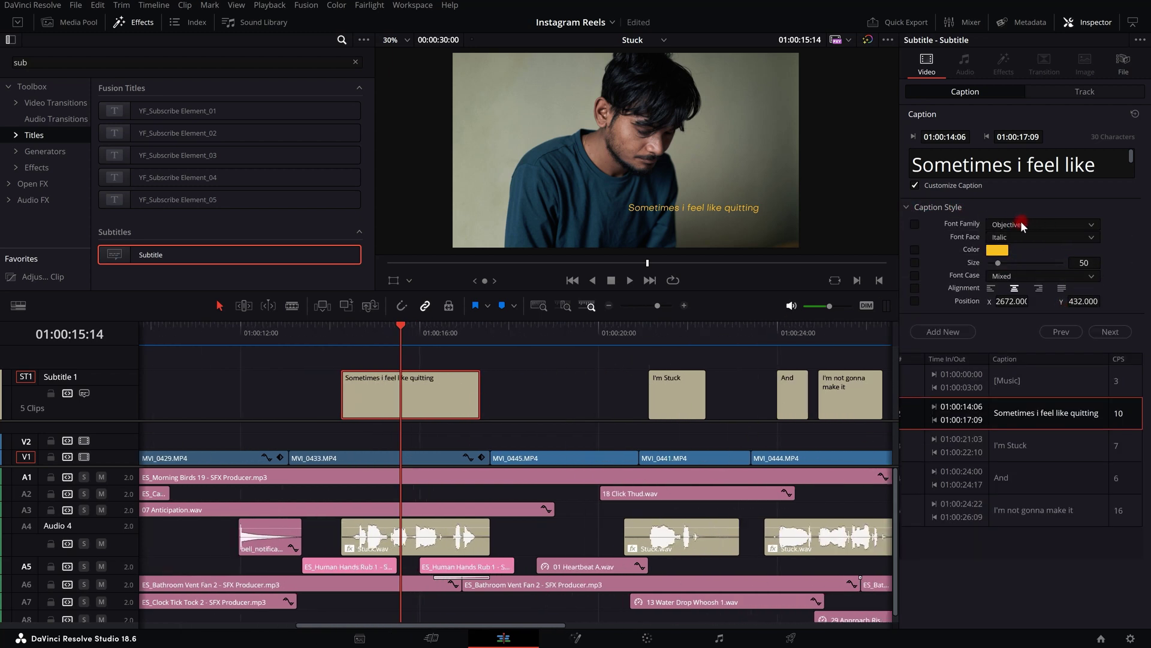
pyautogui.click(1026, 224)
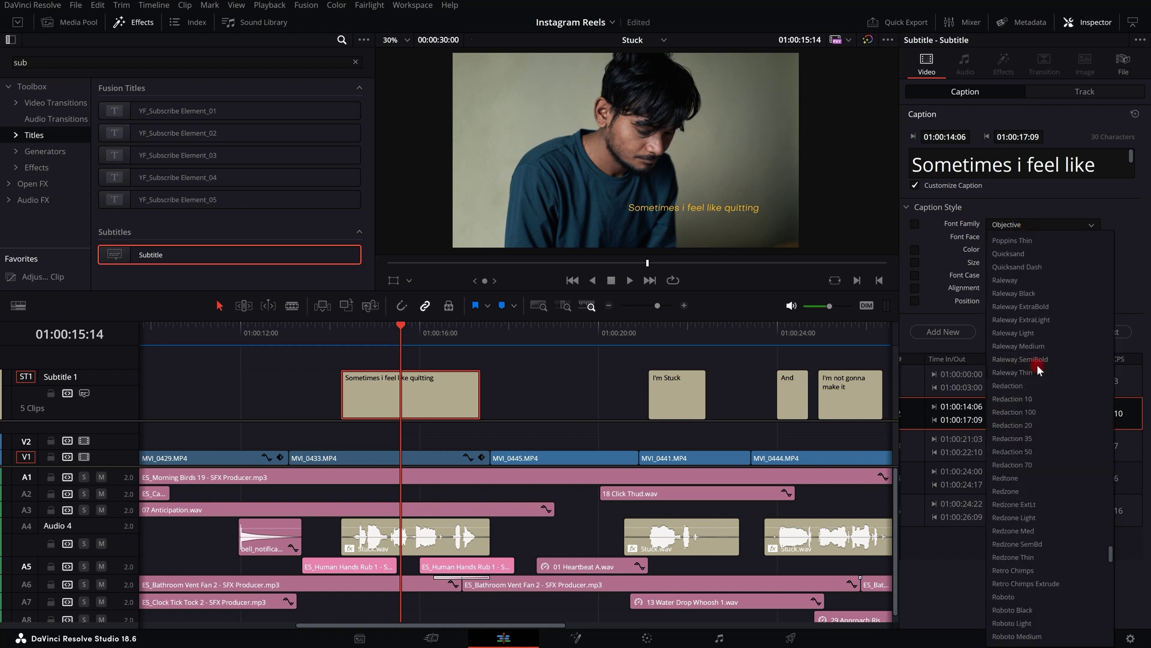
pyautogui.click(1033, 399)
pyautogui.click(1024, 262)
pyautogui.moveTo(1025, 263); pyautogui.dragTo(1003, 263)
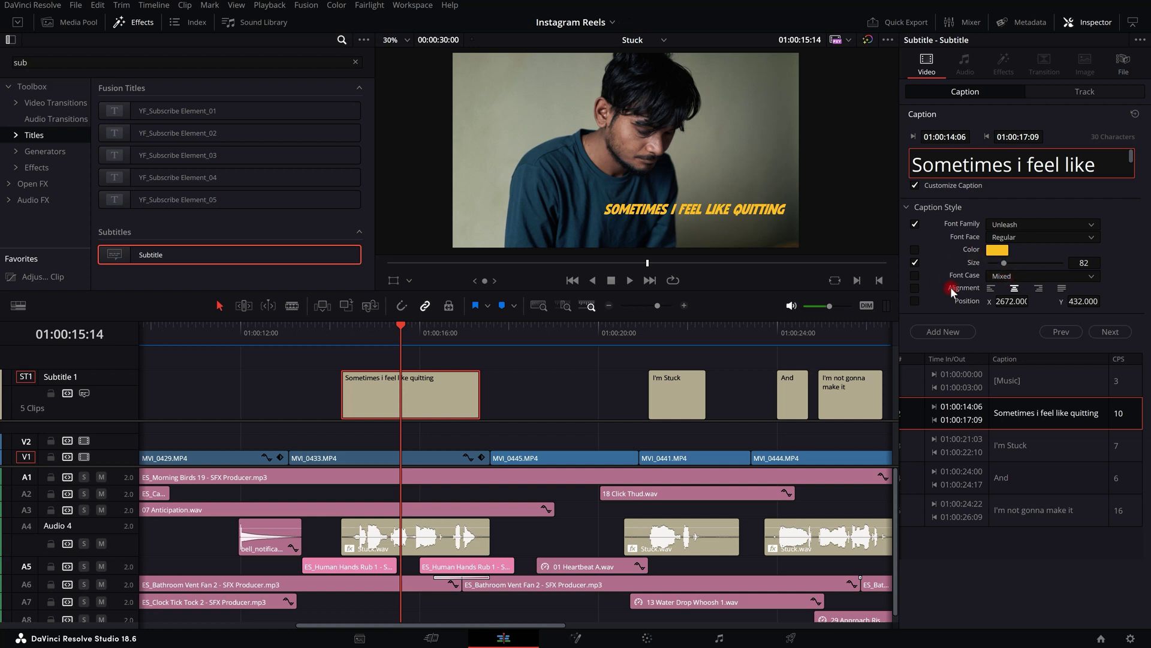
# - Set this caption's font case to All Caps, its position to X 1842 and Y 772, and its size to 124
pyautogui.click(1042, 280)
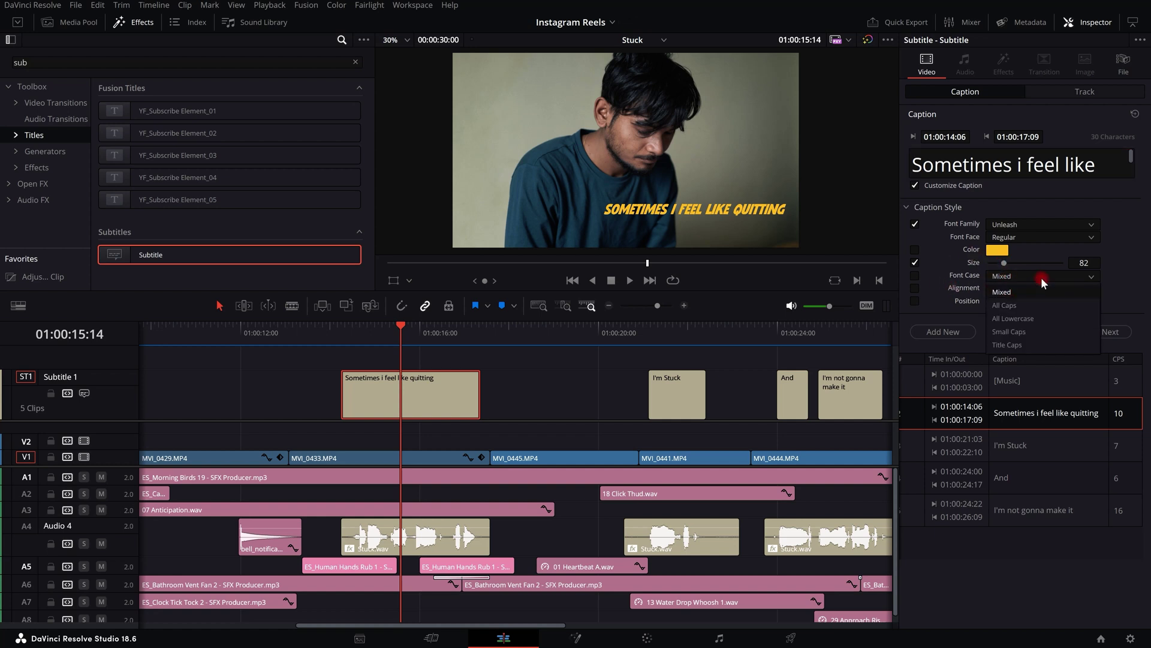
pyautogui.click(1026, 305)
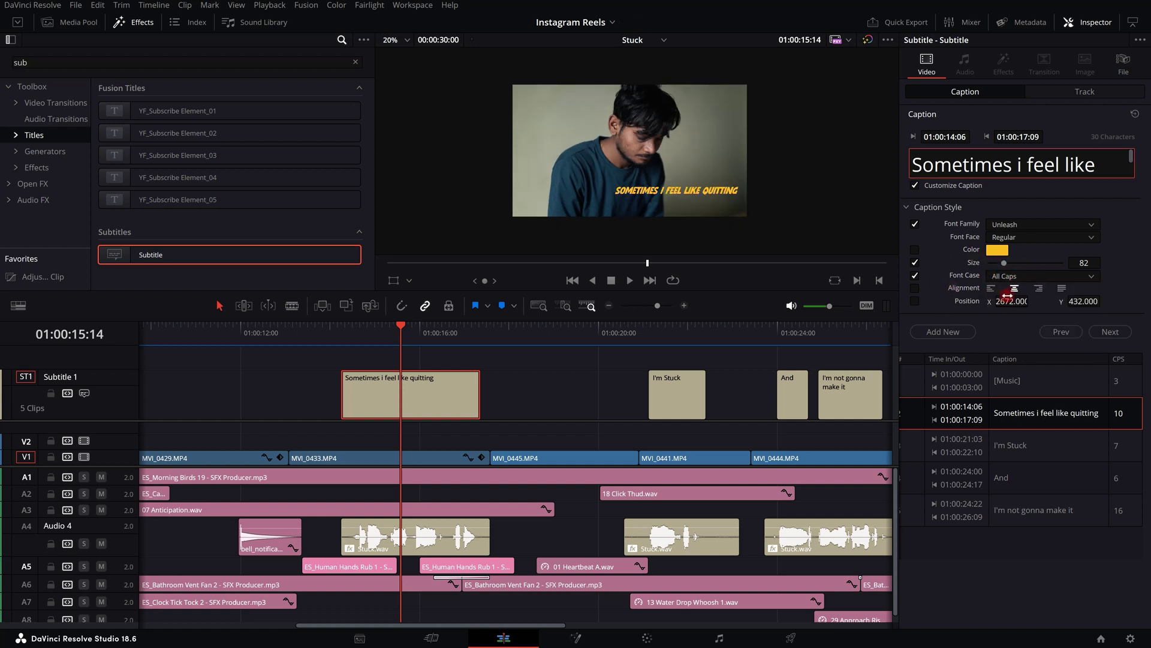
pyautogui.moveTo(1009, 300); pyautogui.dragTo(1087, 305)
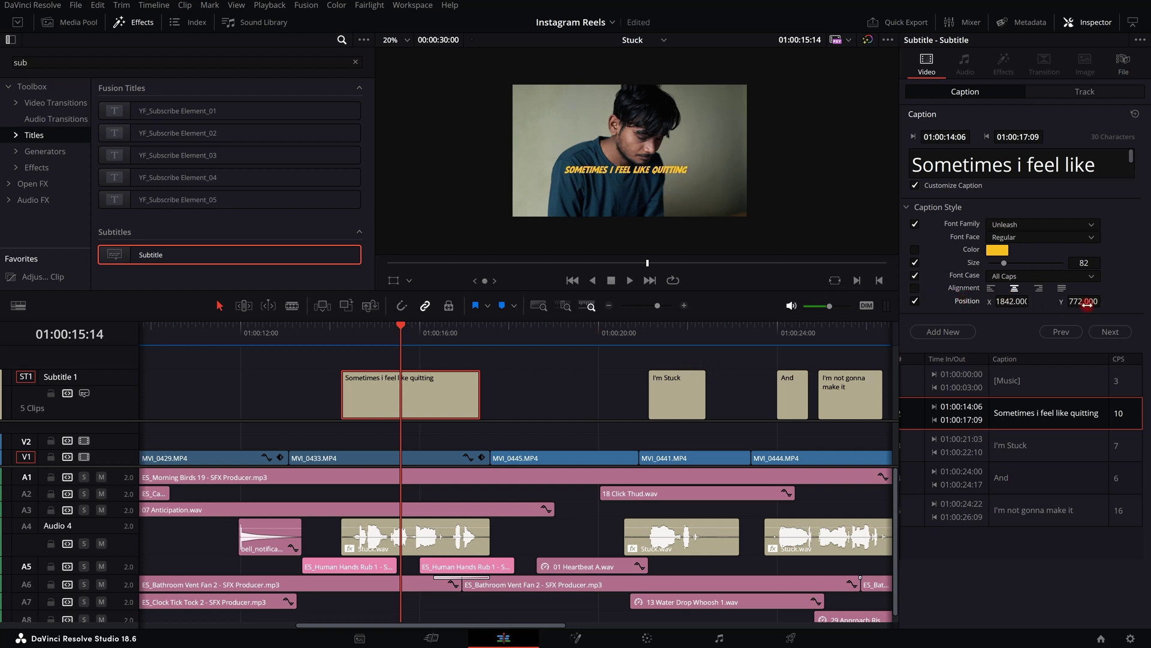
pyautogui.click(1011, 262)
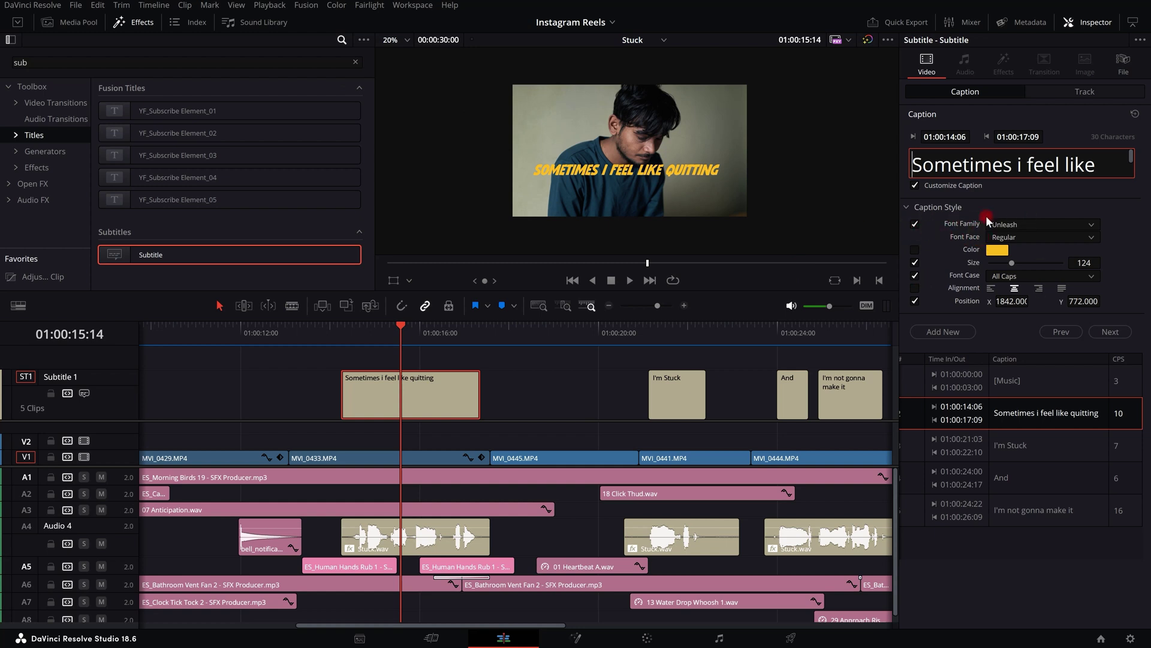
# - Play the timeline from the beginning through the "Sometimes i feel like quitting" subtitle to review its custom look
pyautogui.scroll(-5, 446, 403)
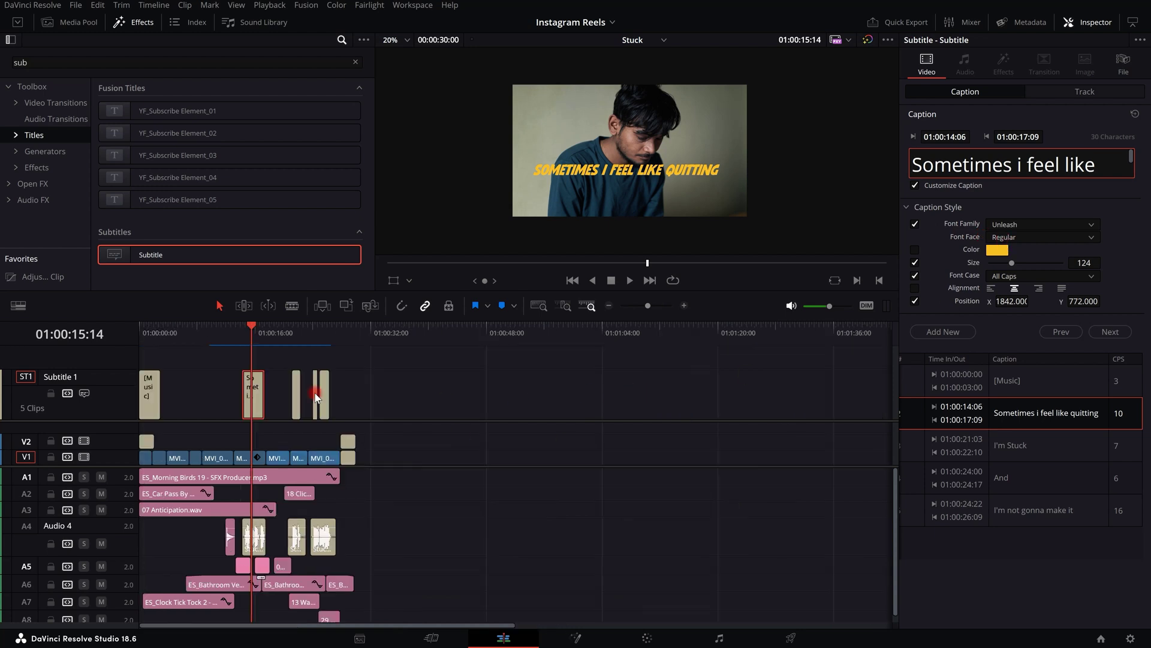
pyautogui.moveTo(203, 334); pyautogui.dragTo(111, 364)
pyautogui.scroll(5, 111, 365)
pyautogui.press('space')
pyautogui.scroll(-1, 481, 359)
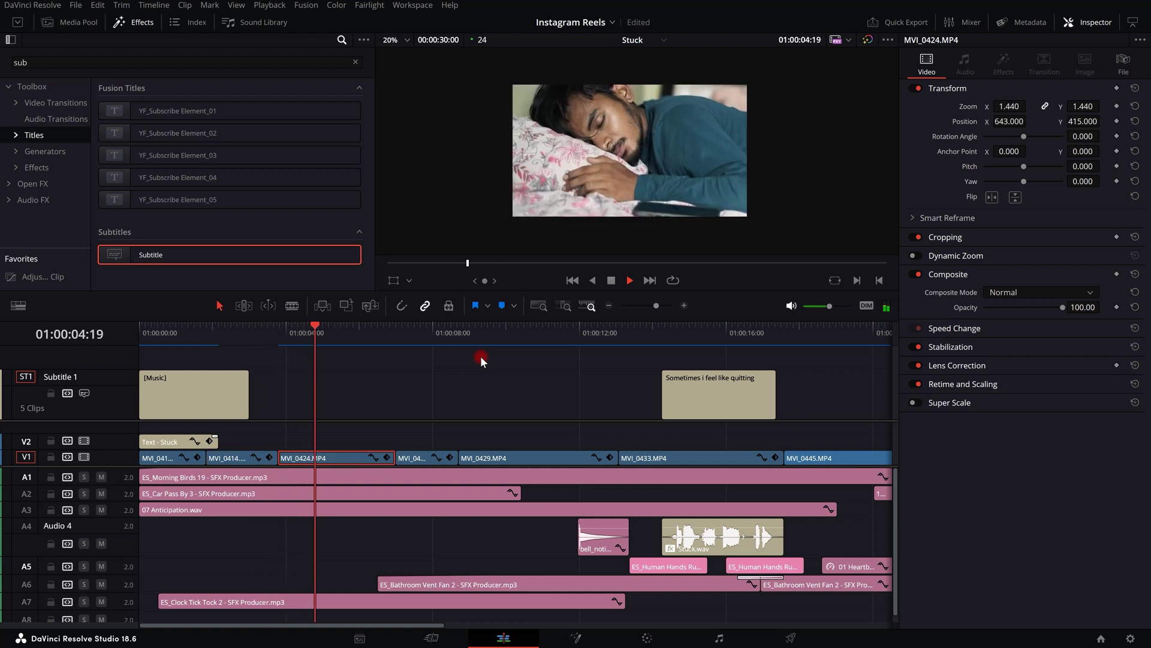
pyautogui.scroll(-1, 480, 357)
pyautogui.click(444, 380)
pyautogui.scroll(-1, 444, 381)
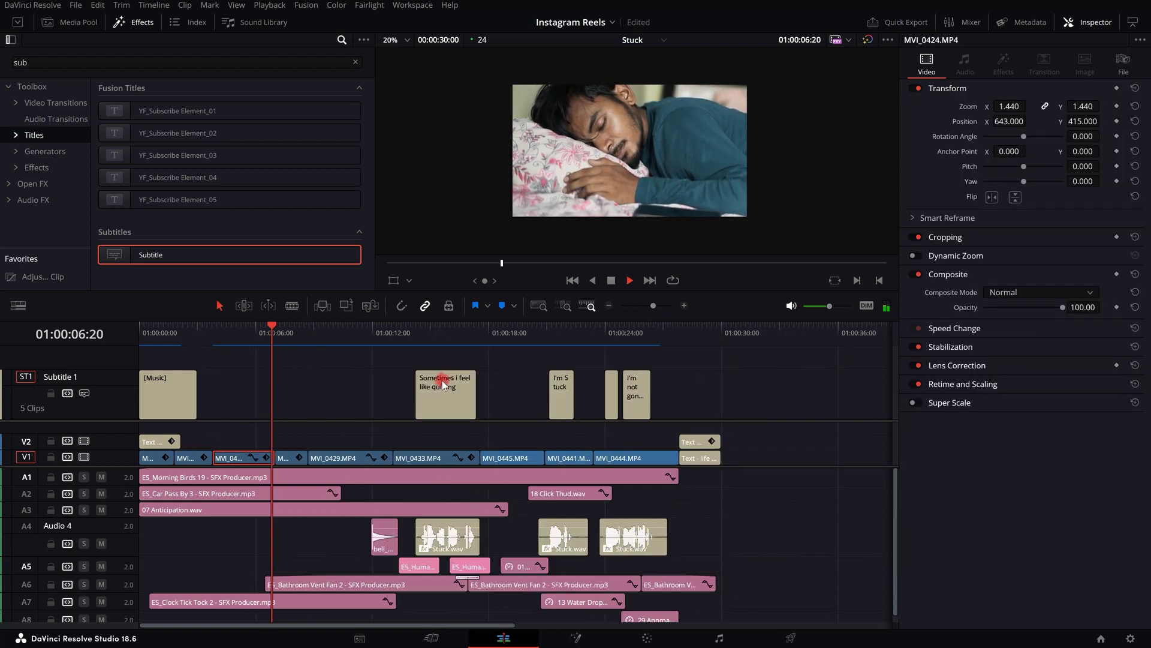
pyautogui.press('l')
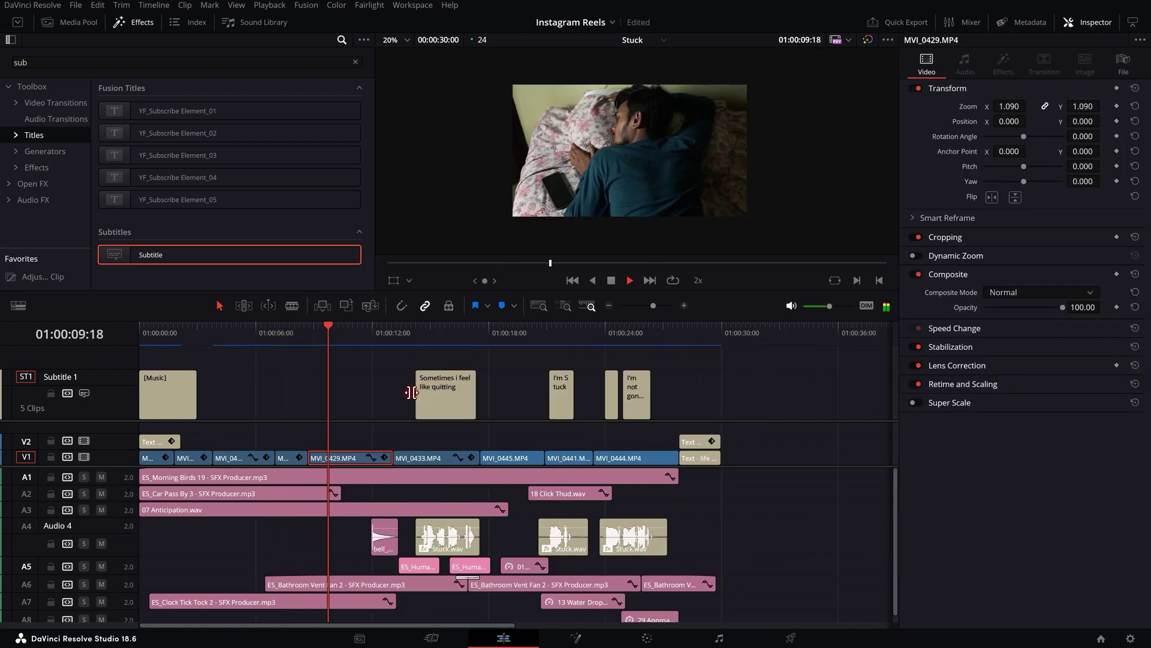
pyautogui.press('space')
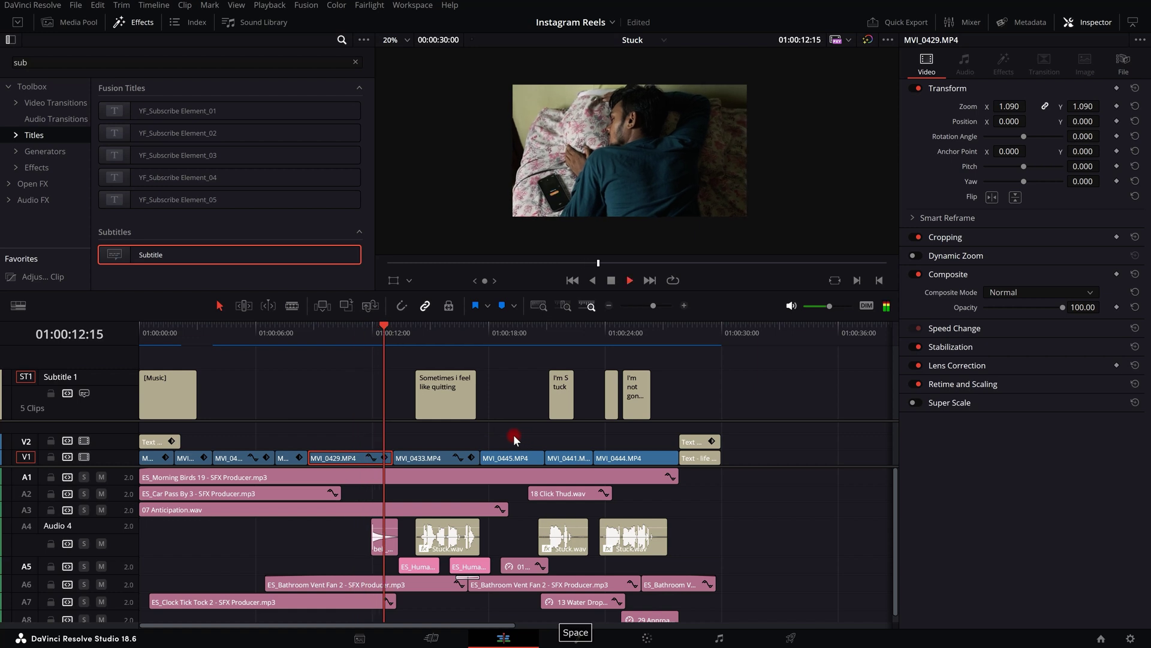
pyautogui.scroll(1, 514, 435)
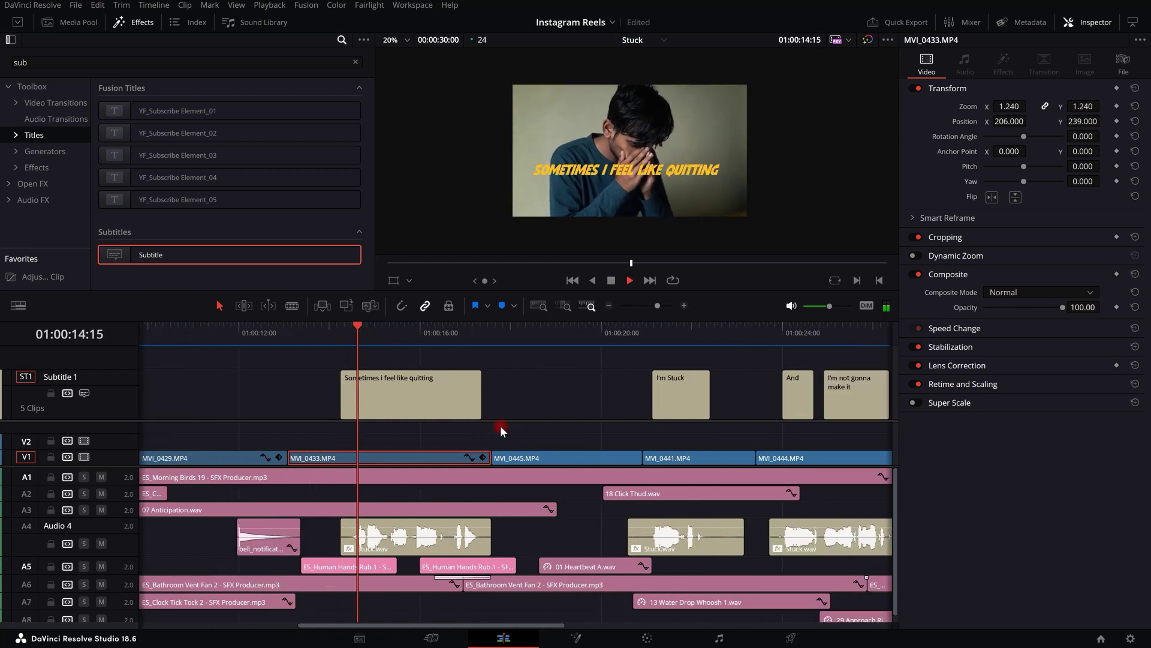
pyautogui.press('space')
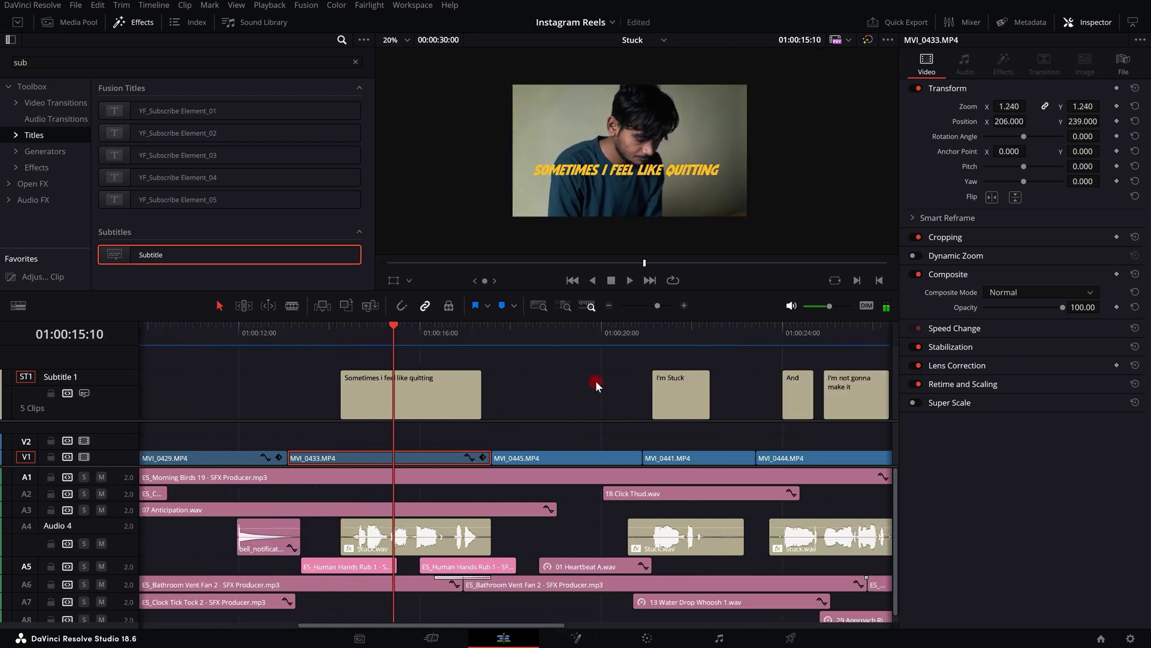
pyautogui.press('space')
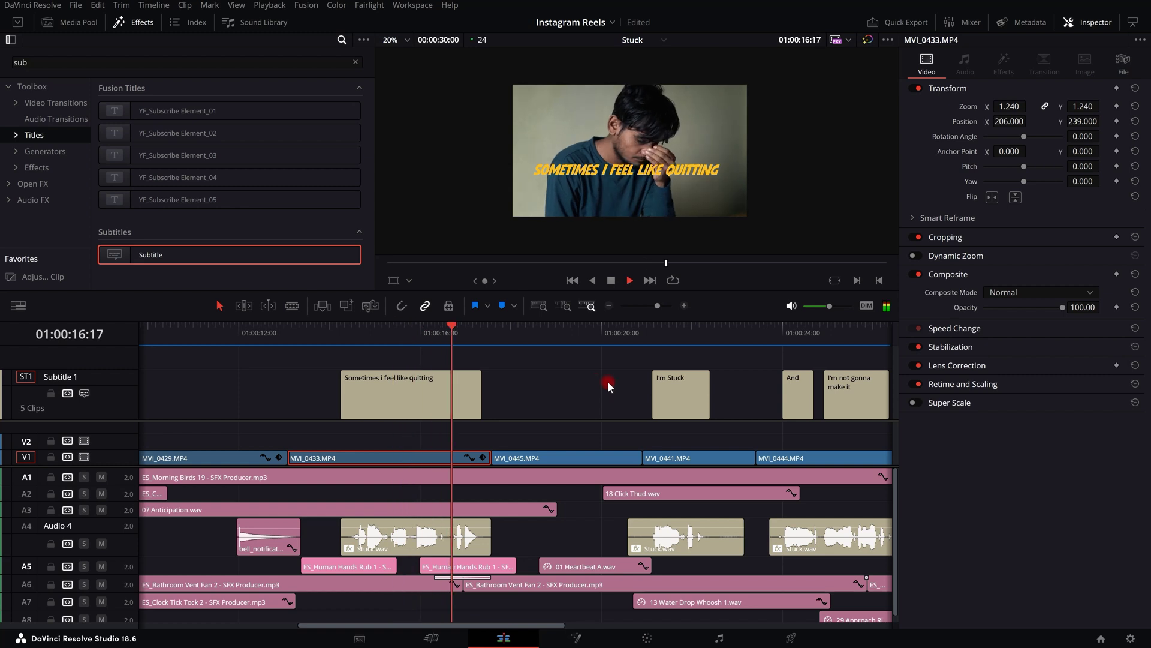
# - Play the timeline around the "I'm Stuck" and "And" subtitles to compare their track style with the customized caption
pyautogui.scroll(-2, 592, 384)
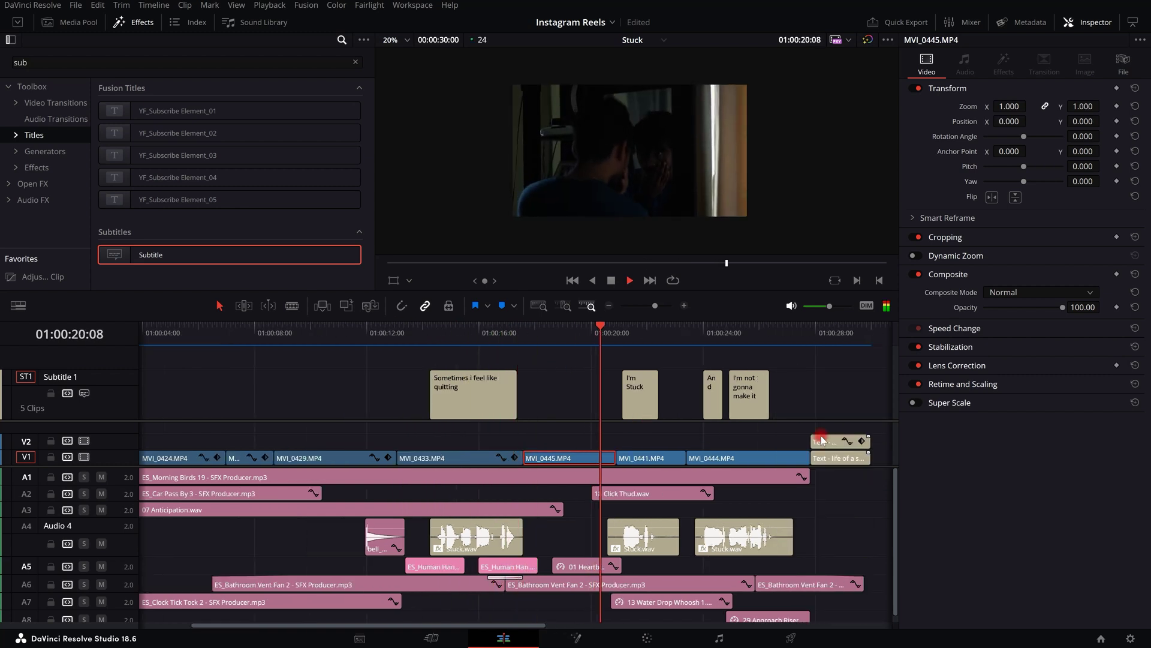
pyautogui.scroll(2, 776, 405)
pyautogui.press('space')
pyautogui.moveTo(551, 328); pyautogui.dragTo(514, 331)
pyautogui.scroll(1, 505, 359)
pyautogui.press('space')
pyautogui.press('space')
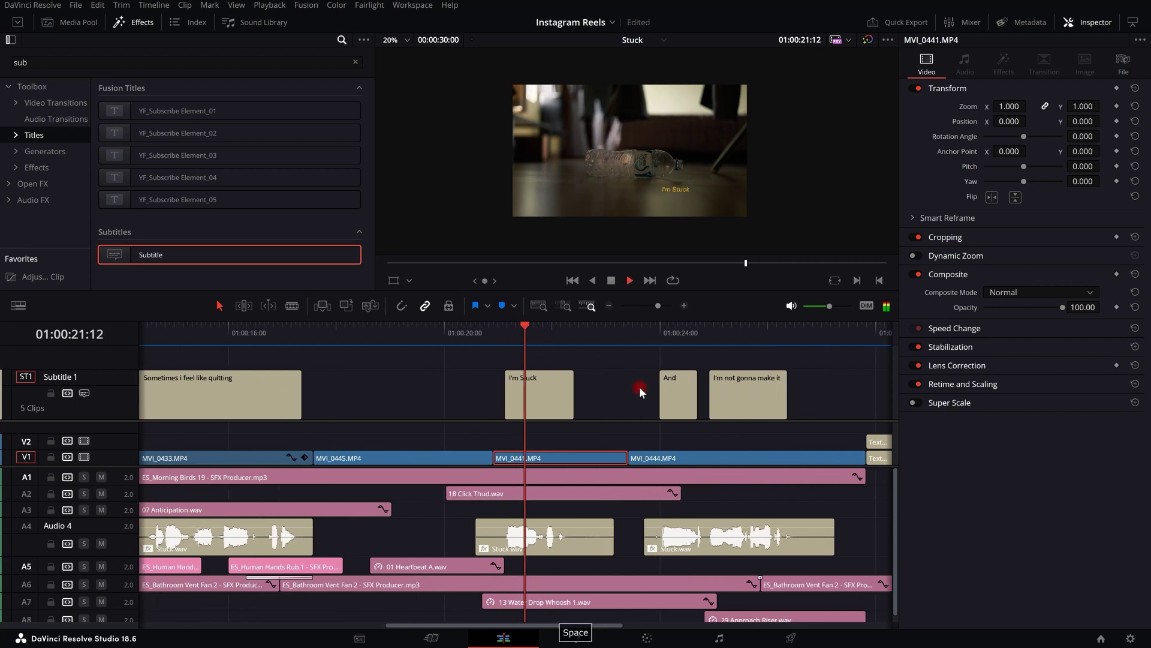
pyautogui.click(256, 396)
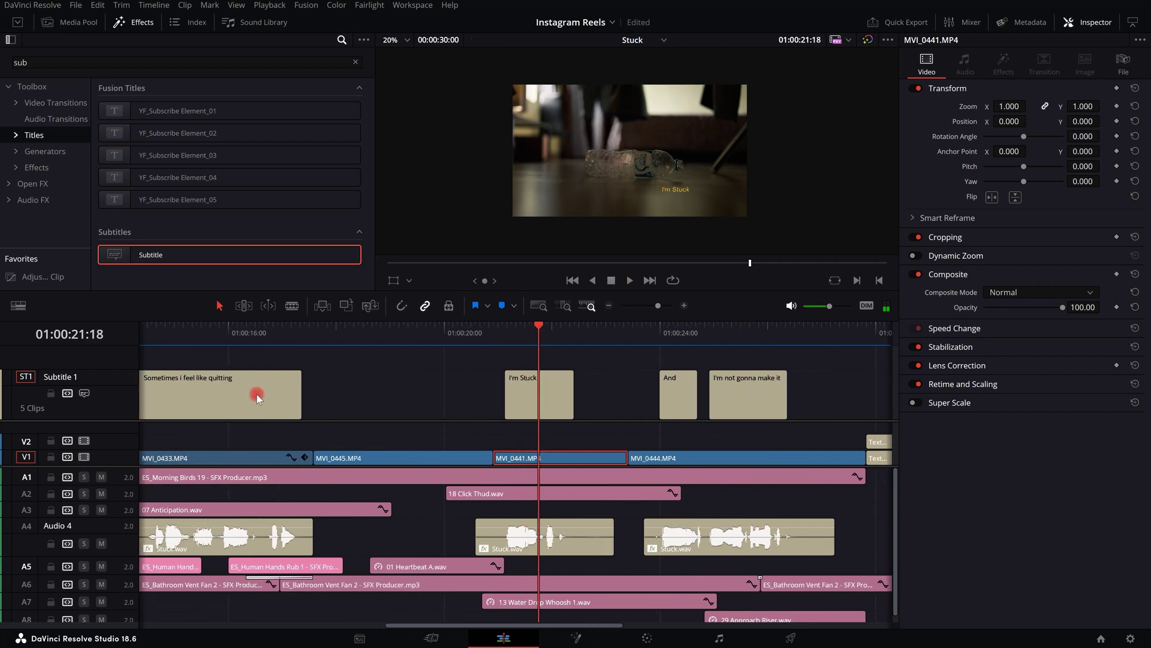
pyautogui.click(256, 396)
pyautogui.click(505, 359)
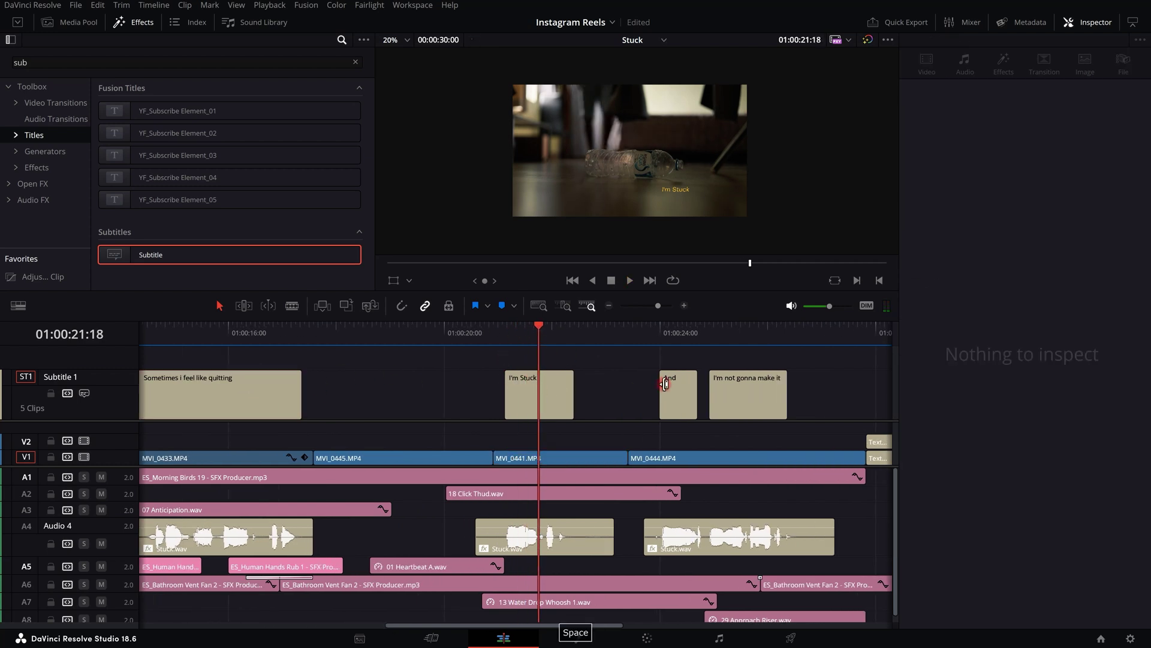
pyautogui.press('space')
pyautogui.scroll(-2, 601, 372)
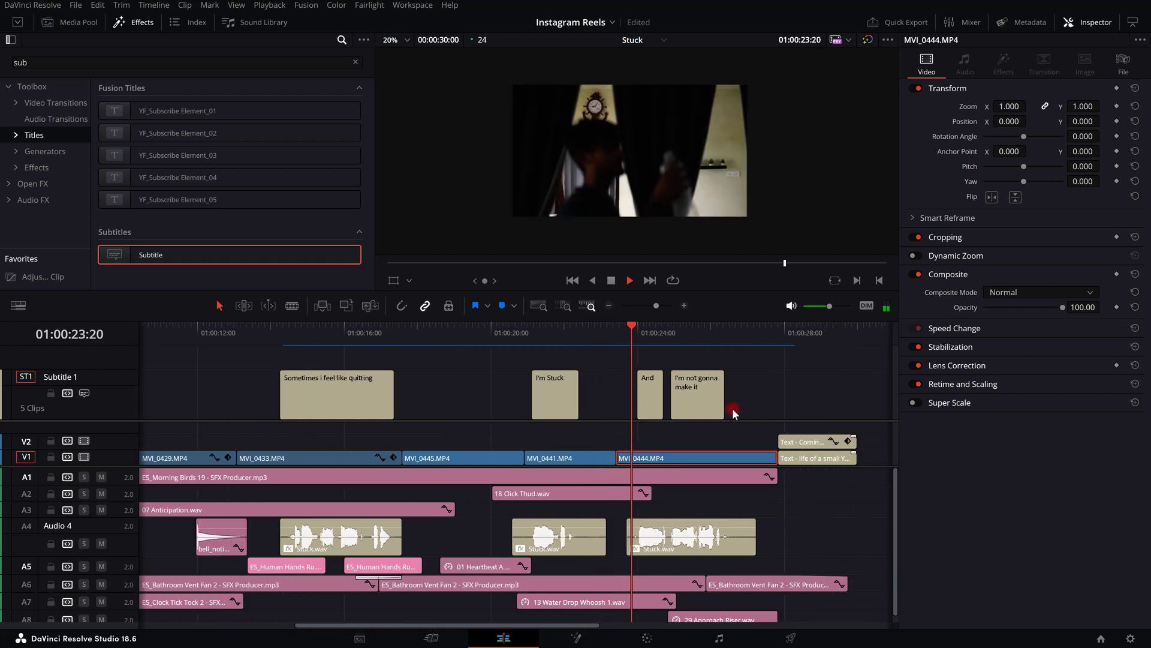
pyautogui.scroll(-3, 749, 387)
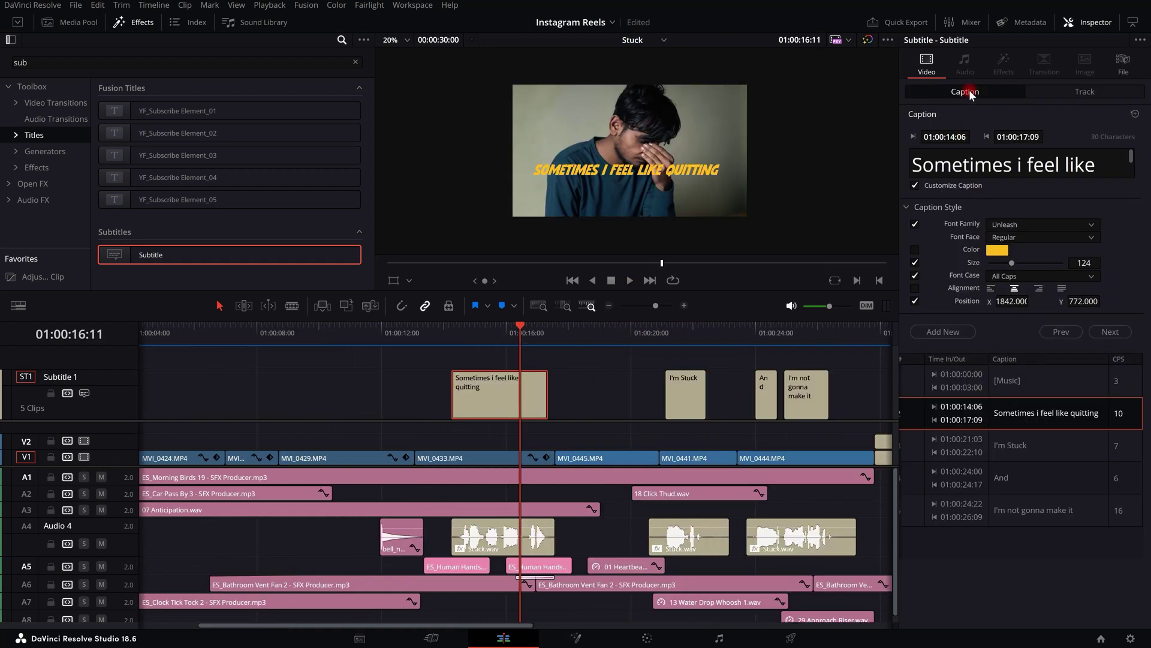
# - Compare the "Sometimes i feel like quitting" subtitle with and without Customize Caption, leaving it disabled, and fit the whole timeline in view
pyautogui.click(915, 185)
pyautogui.click(590, 371)
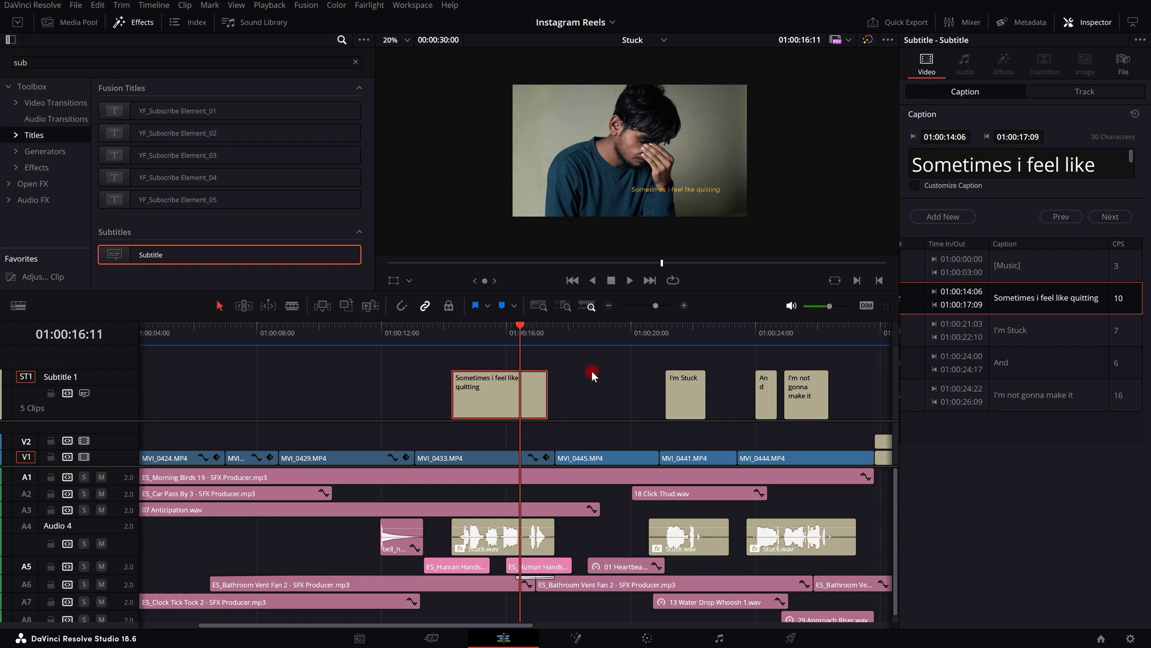
pyautogui.click(915, 185)
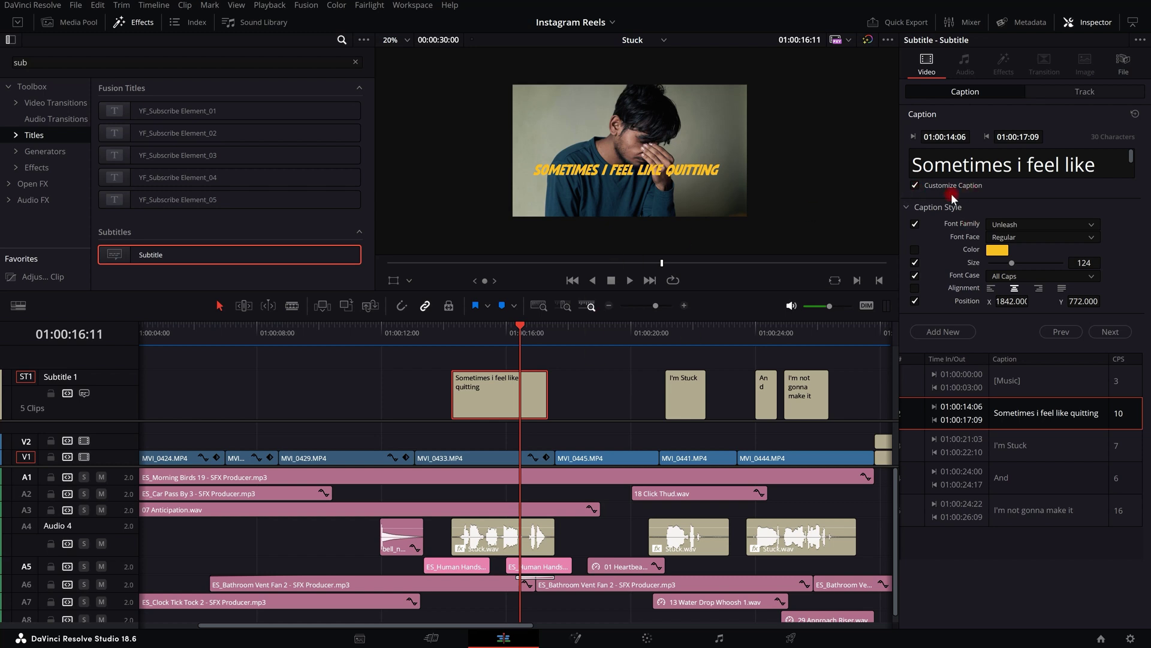
pyautogui.click(915, 185)
pyautogui.hotkey('shift', 'z')
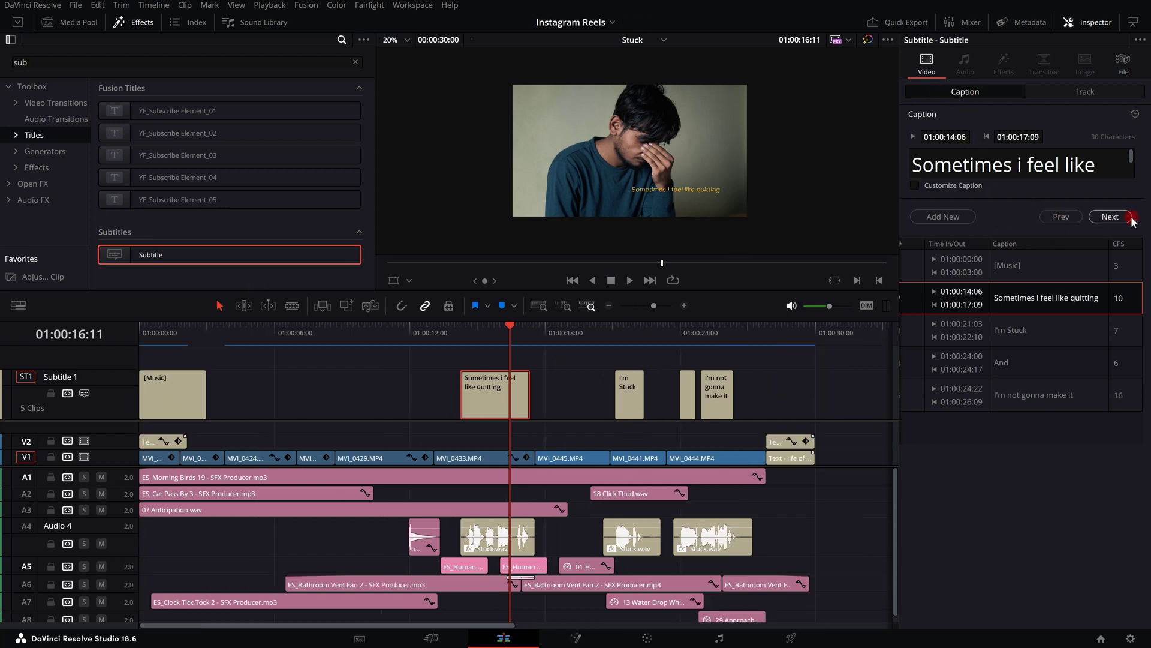
# - Step backward and forward through the captions from [Music] to "And", ending on "Sometimes i feel like quitting"
pyautogui.click(1059, 217)
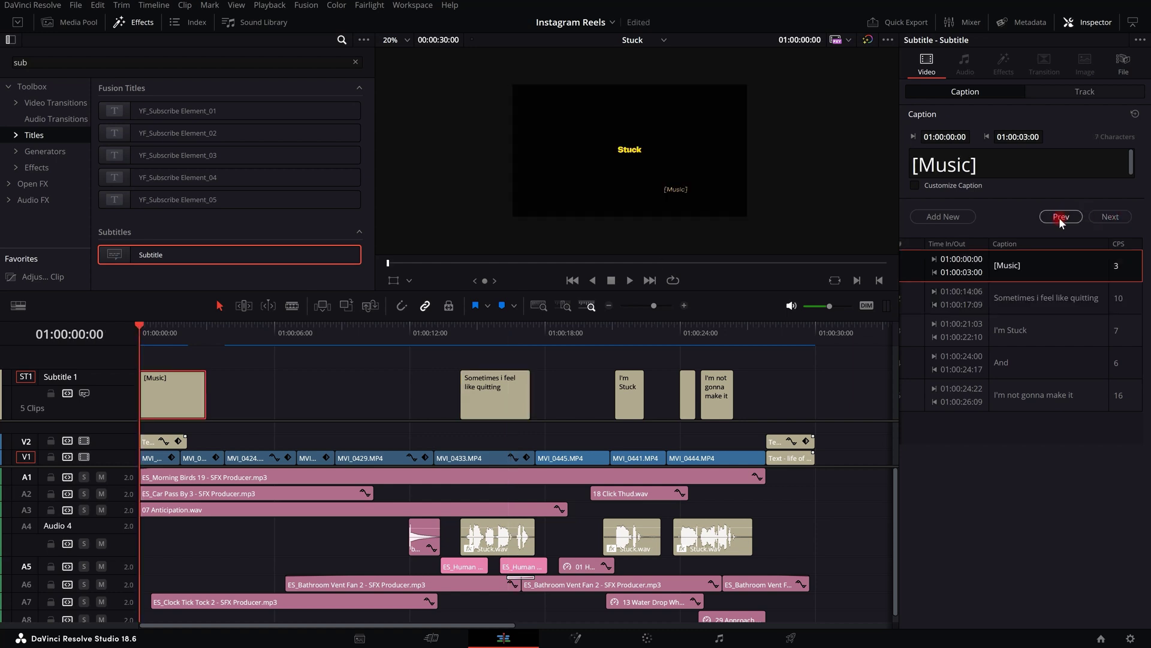
pyautogui.click(1099, 217)
pyautogui.click(1103, 215)
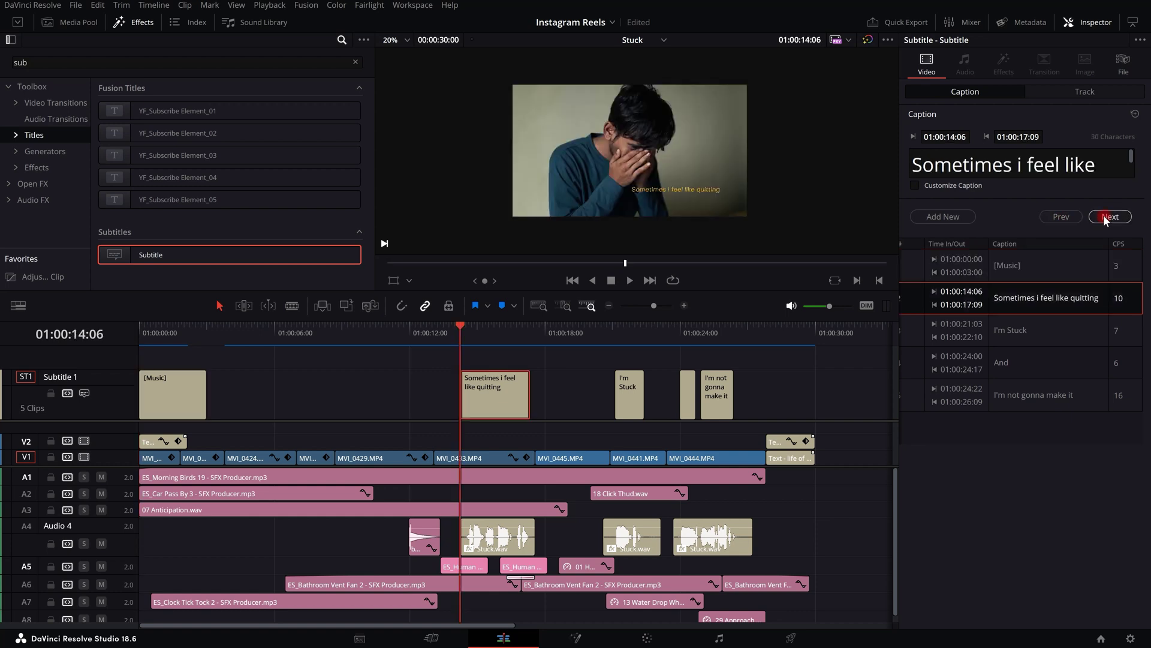
pyautogui.click(1103, 215)
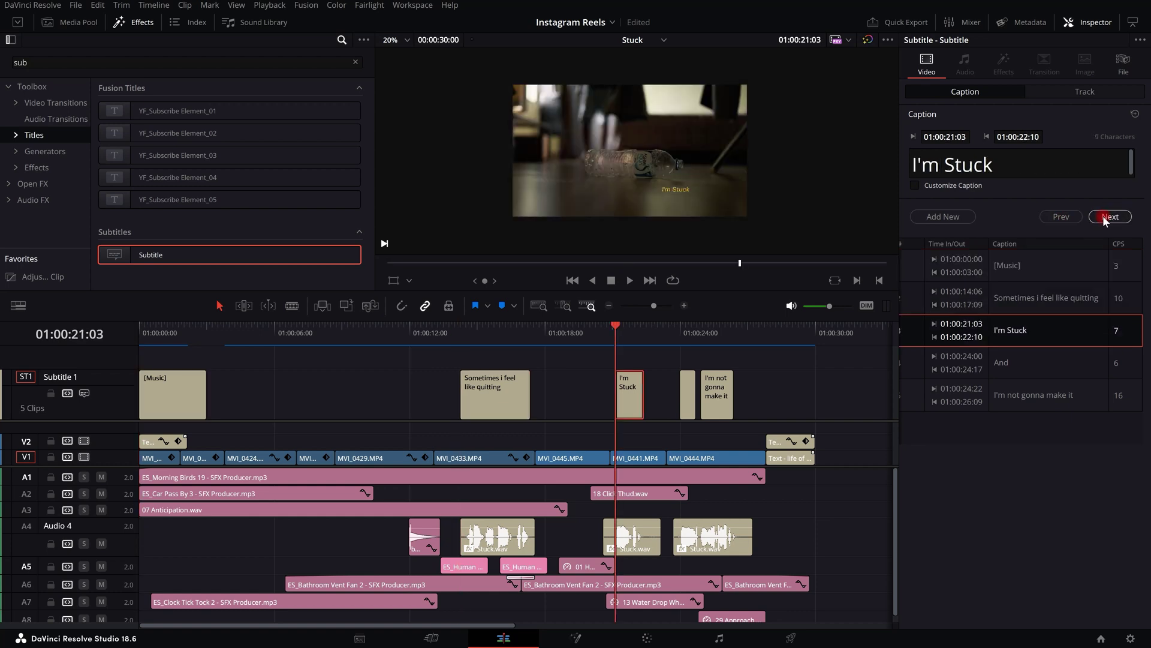
pyautogui.click(1058, 220)
pyautogui.click(1114, 218)
pyautogui.click(1114, 219)
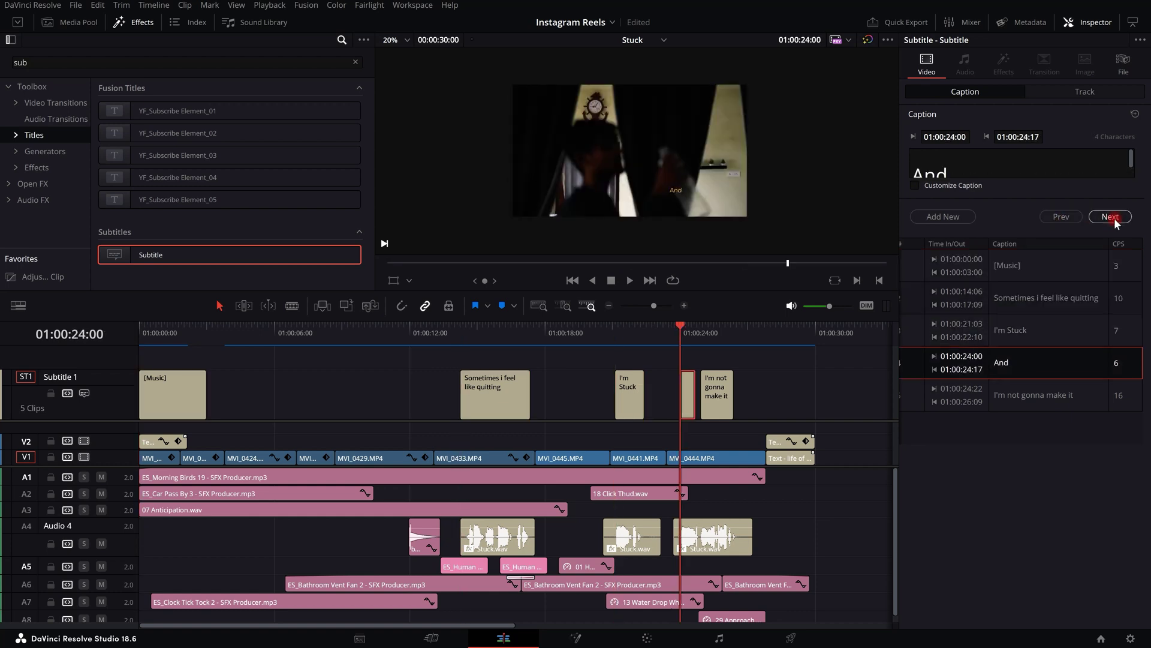
pyautogui.click(1062, 219)
pyautogui.click(1061, 218)
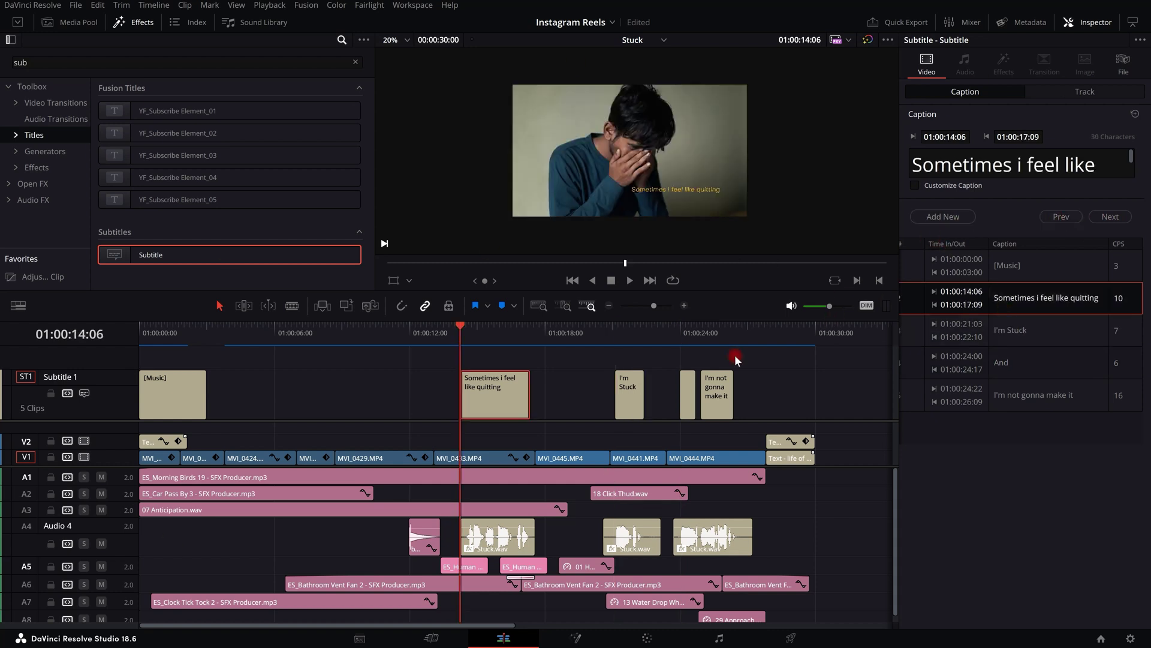
# - Move the playhead to 01:00:06:04, in the gap after the [Music] subtitle, and clear the clip selection
pyautogui.scroll(-2, 524, 413)
pyautogui.scroll(5, 283, 415)
pyautogui.click(383, 333)
pyautogui.click(499, 383)
pyautogui.scroll(-2, 462, 362)
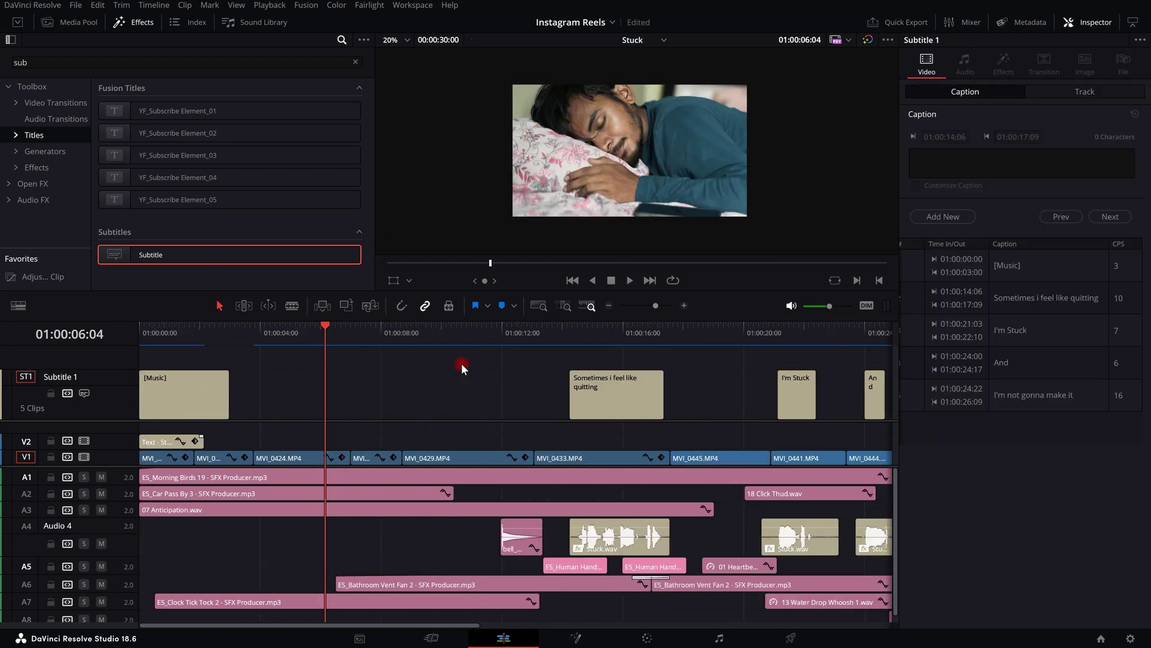
pyautogui.click(206, 393)
pyautogui.moveTo(201, 395); pyautogui.dragTo(383, 394)
pyautogui.hotkey('ctrl', 'z')
# - Add a new caption at the playhead on the Subtitle 1 track and set its text to "Demo"
pyautogui.click(421, 378)
pyautogui.click(955, 215)
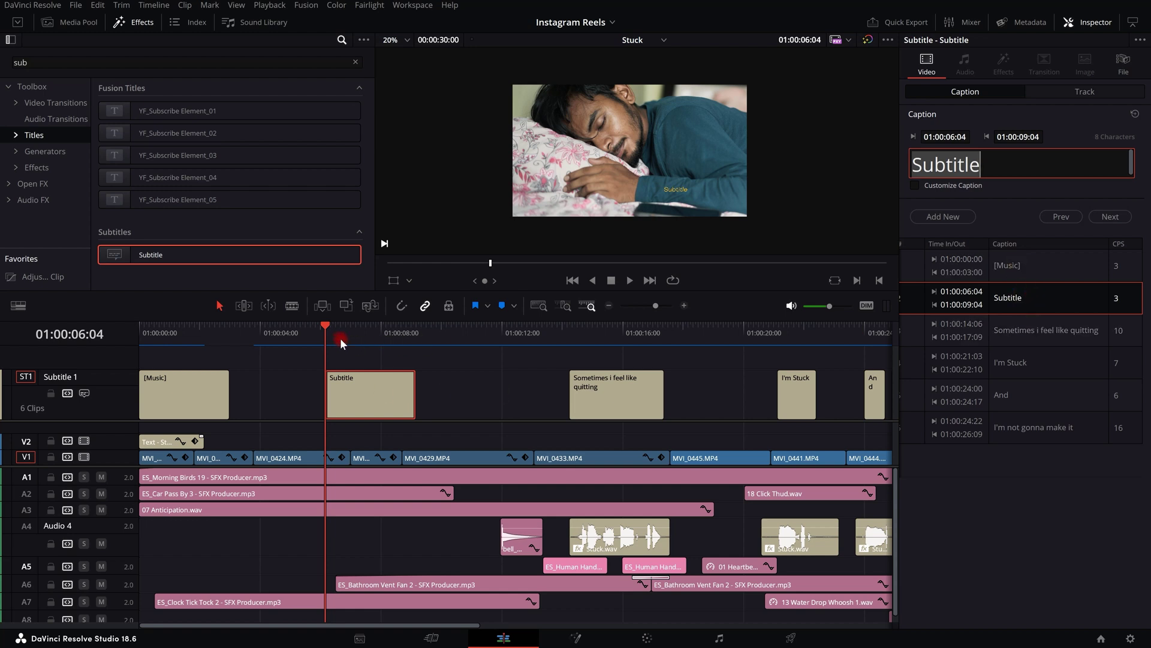
pyautogui.moveTo(989, 171); pyautogui.dragTo(834, 161)
pyautogui.write('Demo')
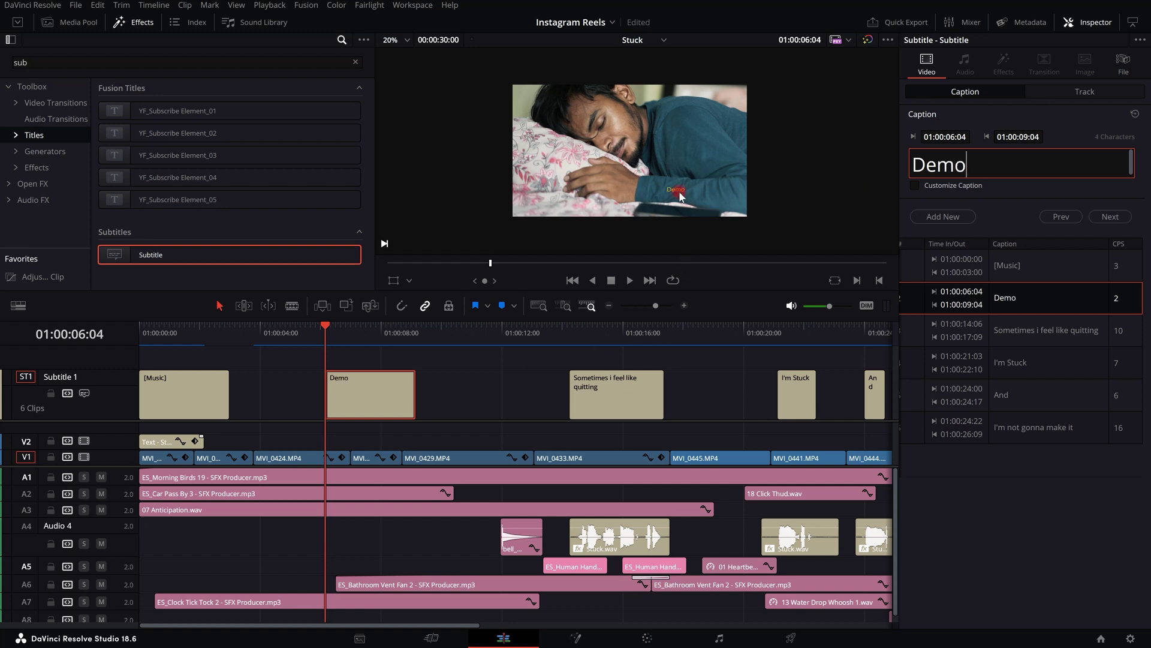
# - Examine the "Demo" caption in the viewer and delete it from the Subtitle 1 track
pyautogui.scroll(1, 678, 188)
pyautogui.scroll(-2, 697, 141)
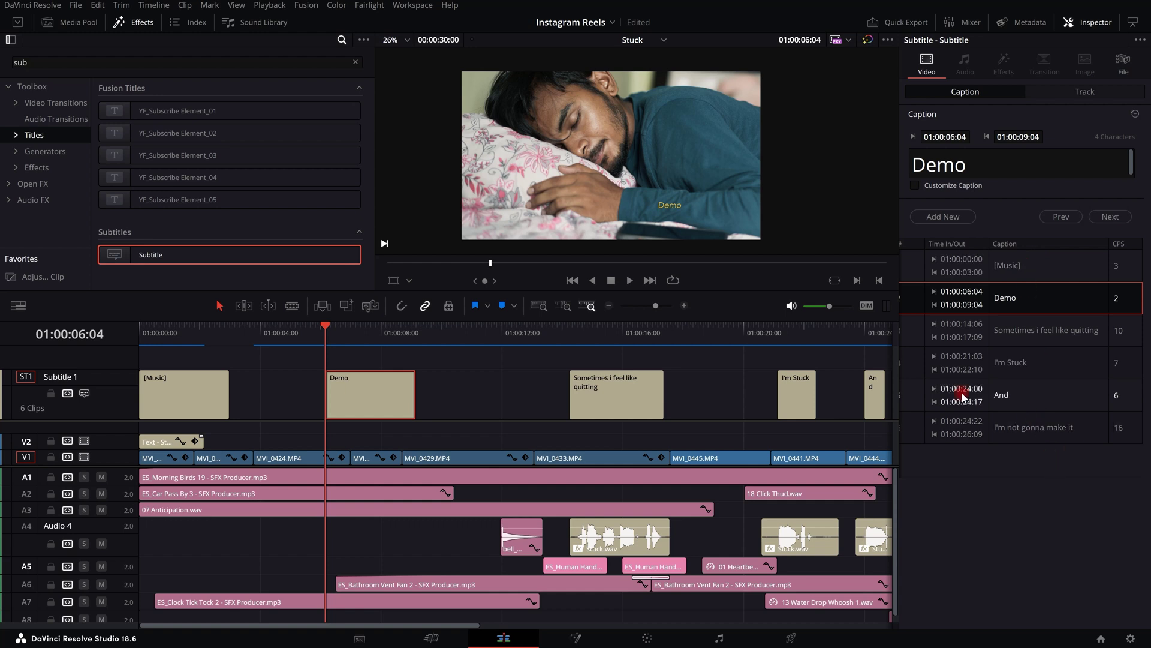
pyautogui.moveTo(466, 376); pyautogui.dragTo(367, 399)
pyautogui.press('Delete')
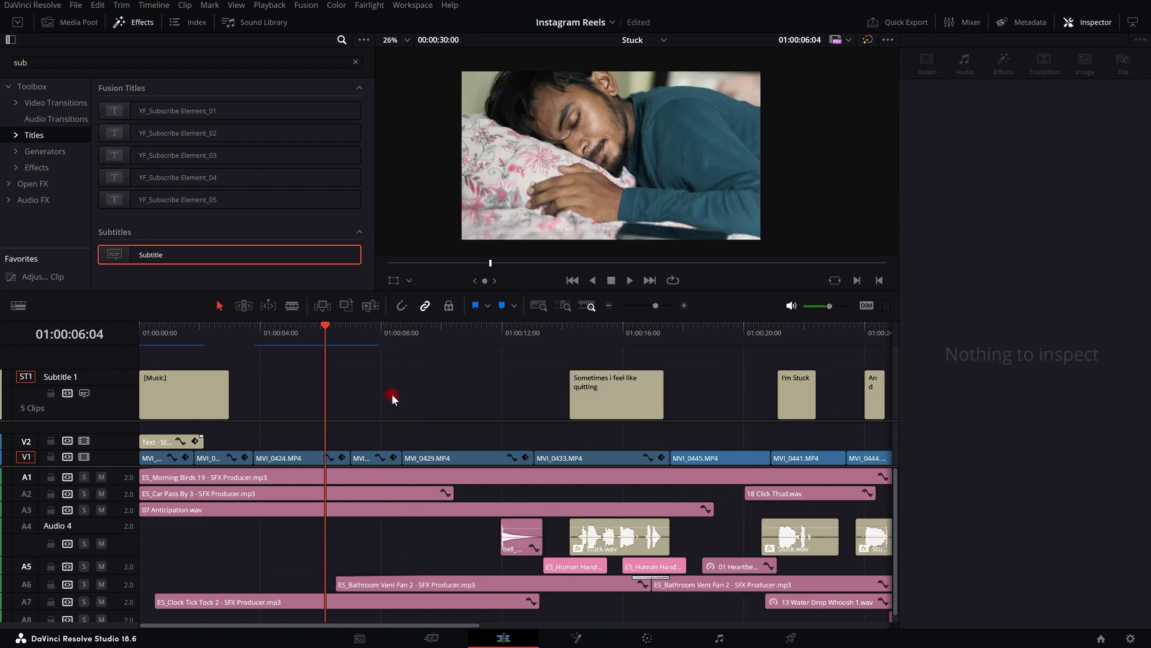
# - Move the playhead to about 01:00:16:05, over the "Sometimes i feel like quitting" subtitle
pyautogui.scroll(-4, 495, 379)
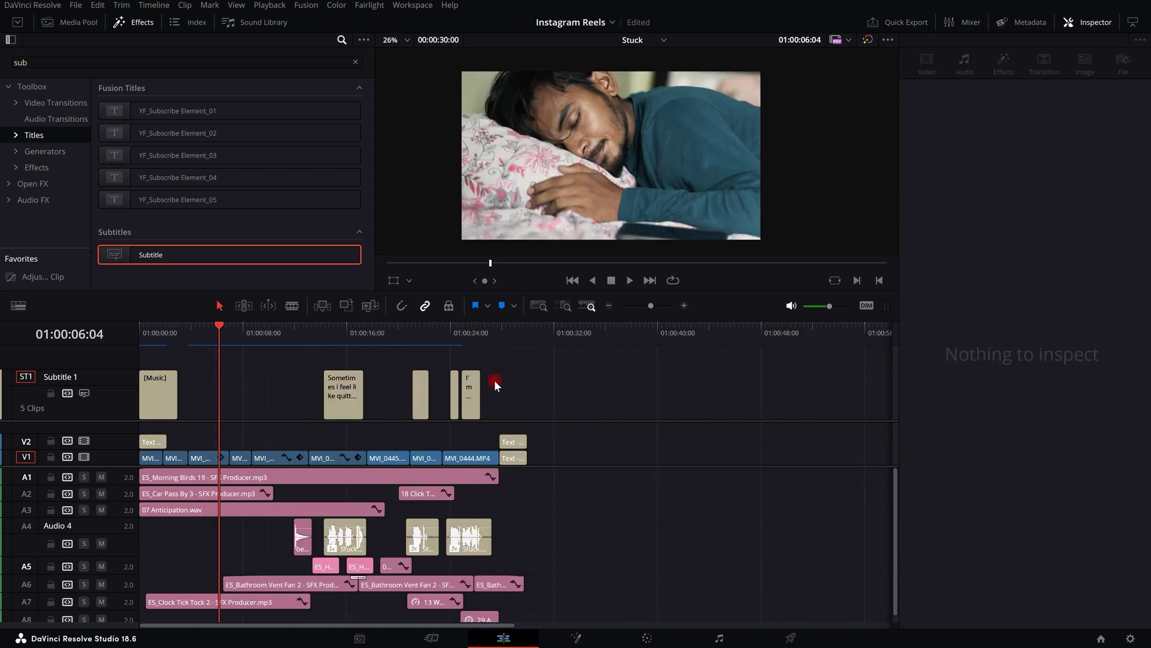
pyautogui.scroll(4, 635, 368)
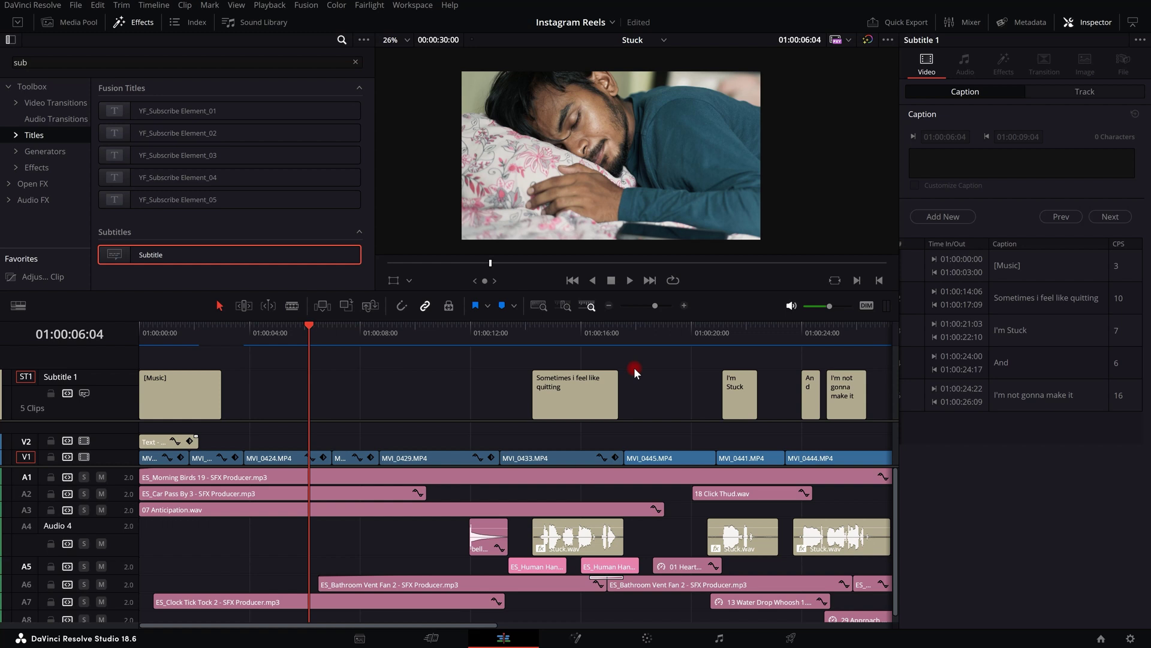
pyautogui.scroll(-3, 575, 376)
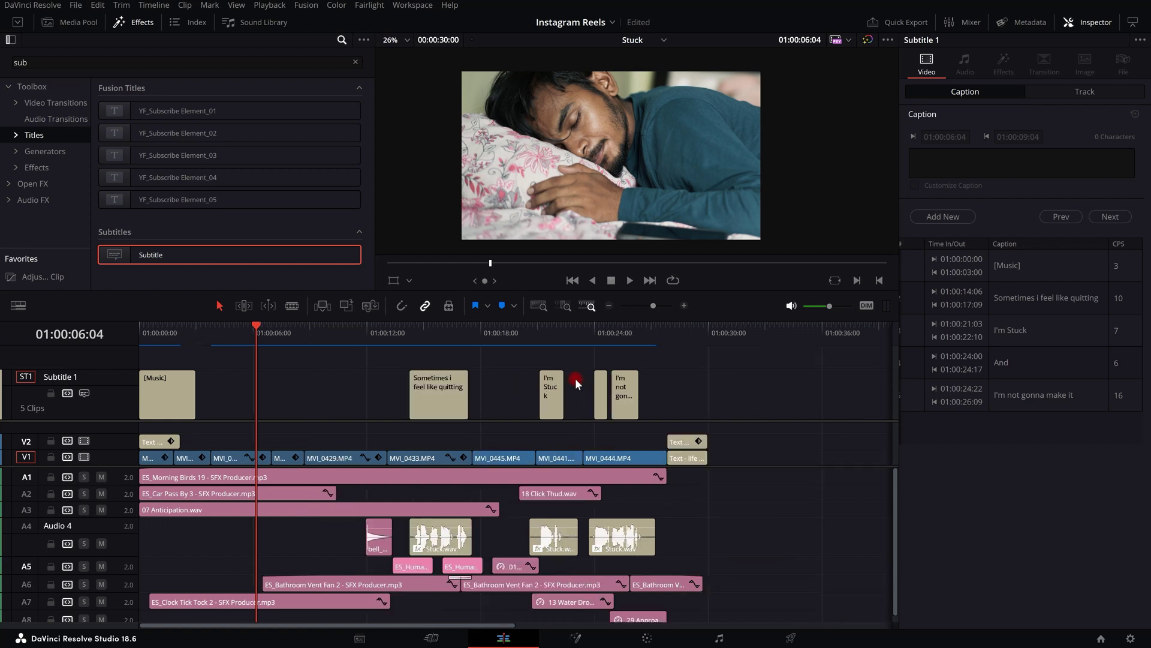
pyautogui.click(319, 337)
pyautogui.moveTo(319, 337); pyautogui.dragTo(466, 352)
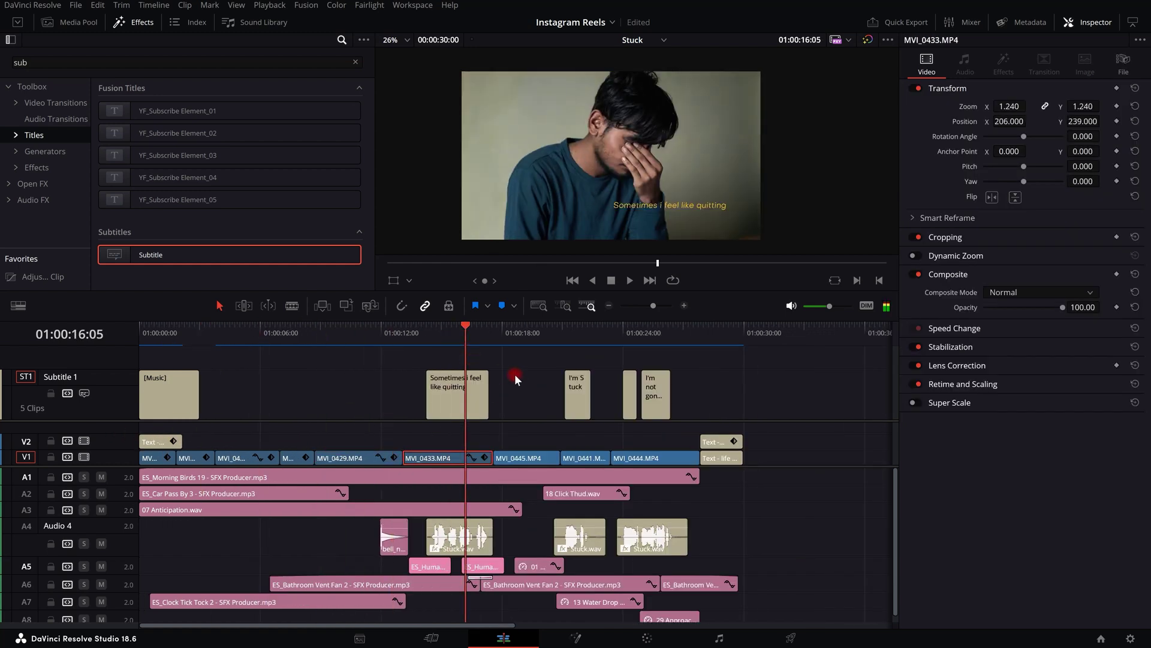
# - Save the style of the "Sometimes i feel like quitting" subtitle's track as a preset named "My Custom 2" and check the preset list
pyautogui.click(467, 337)
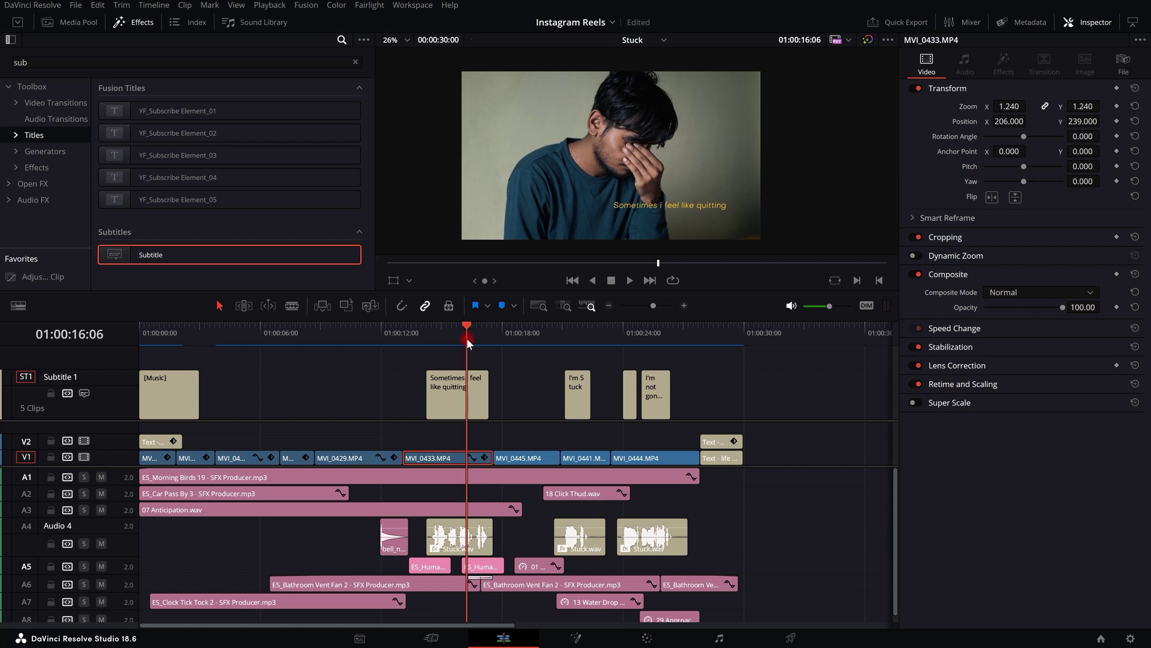
pyautogui.click(447, 394)
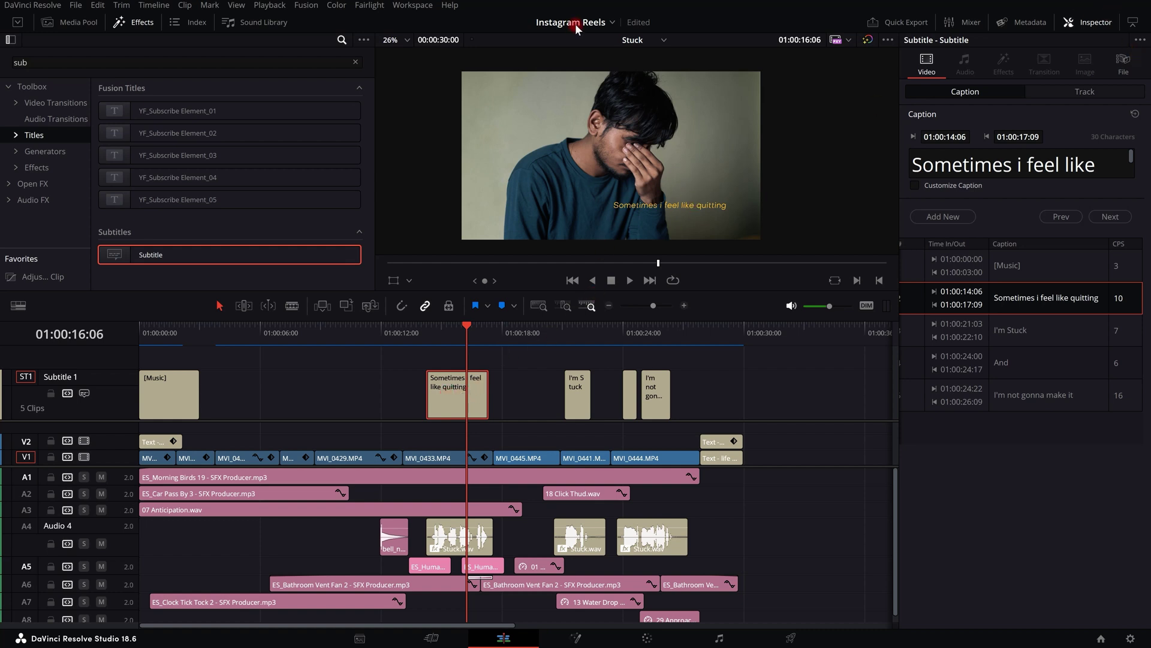
pyautogui.click(1140, 42)
pyautogui.click(1141, 43)
pyautogui.click(1141, 42)
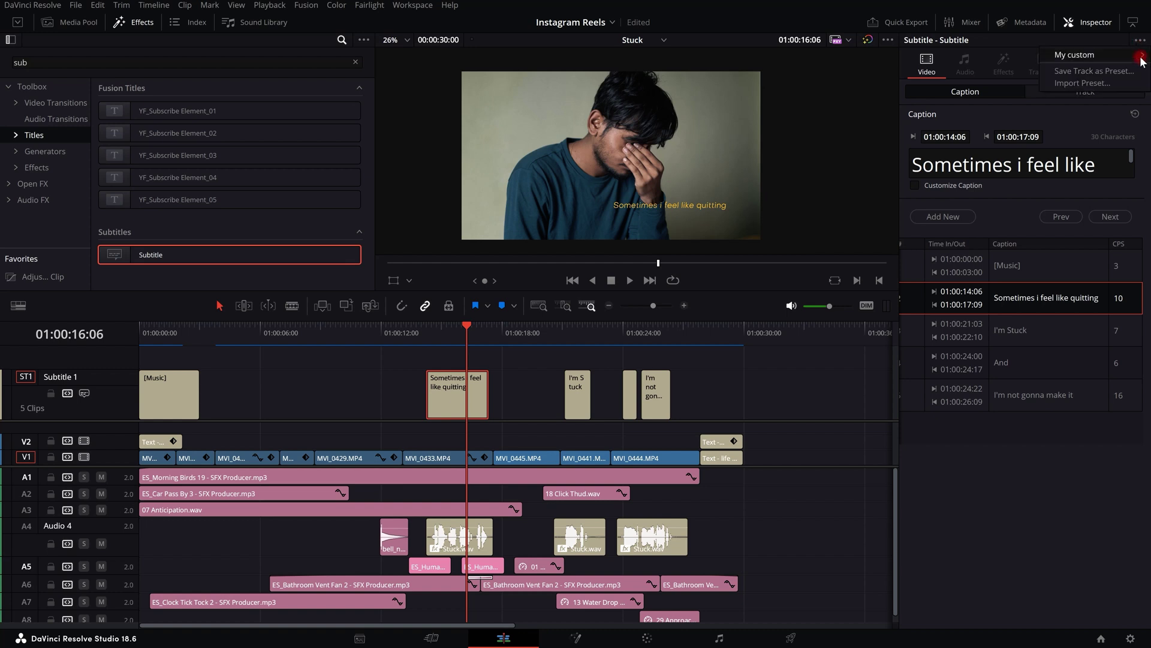
pyautogui.click(1104, 70)
pyautogui.moveTo(668, 247); pyautogui.dragTo(661, 138)
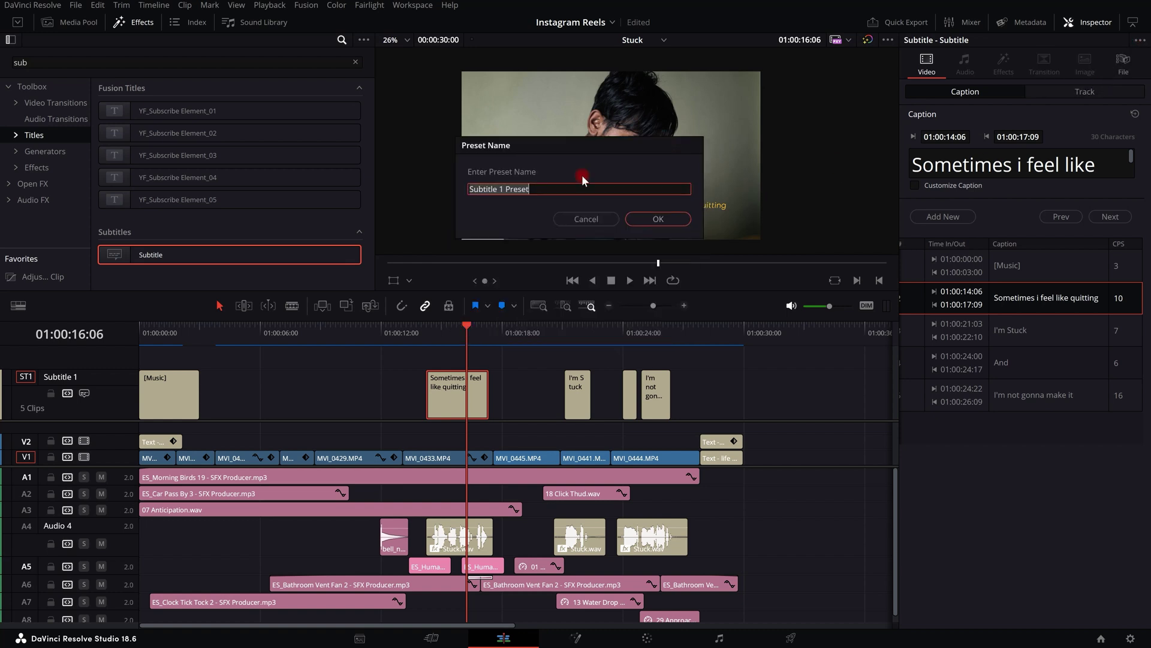
pyautogui.write('My Custom 2')
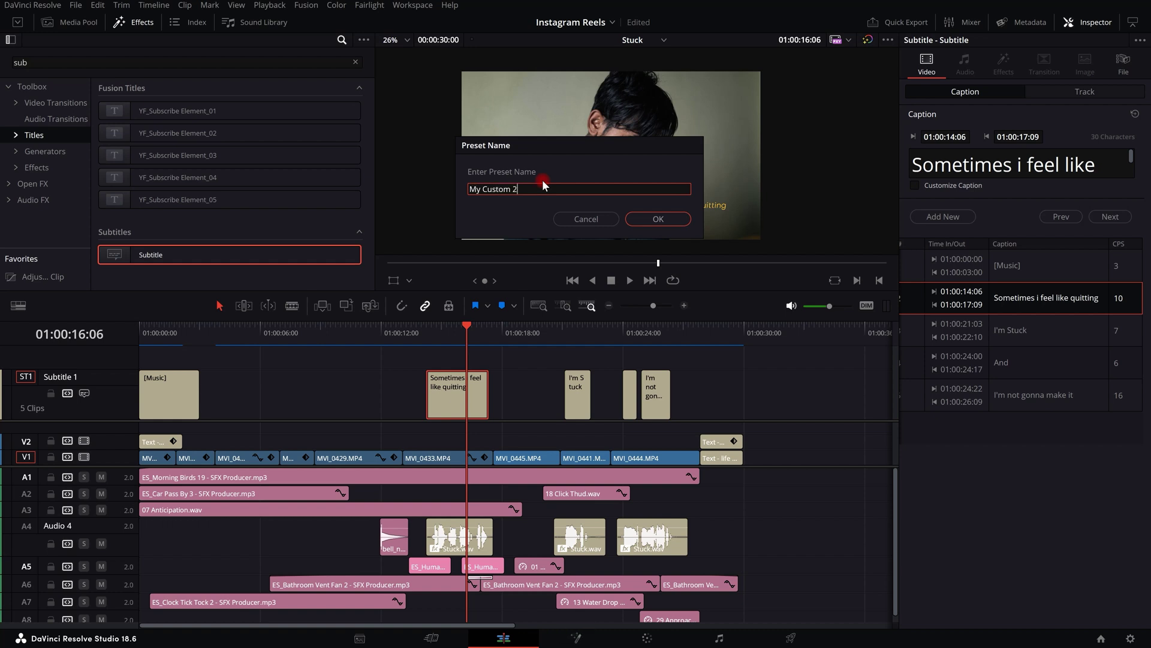
pyautogui.click(649, 214)
pyautogui.click(1140, 40)
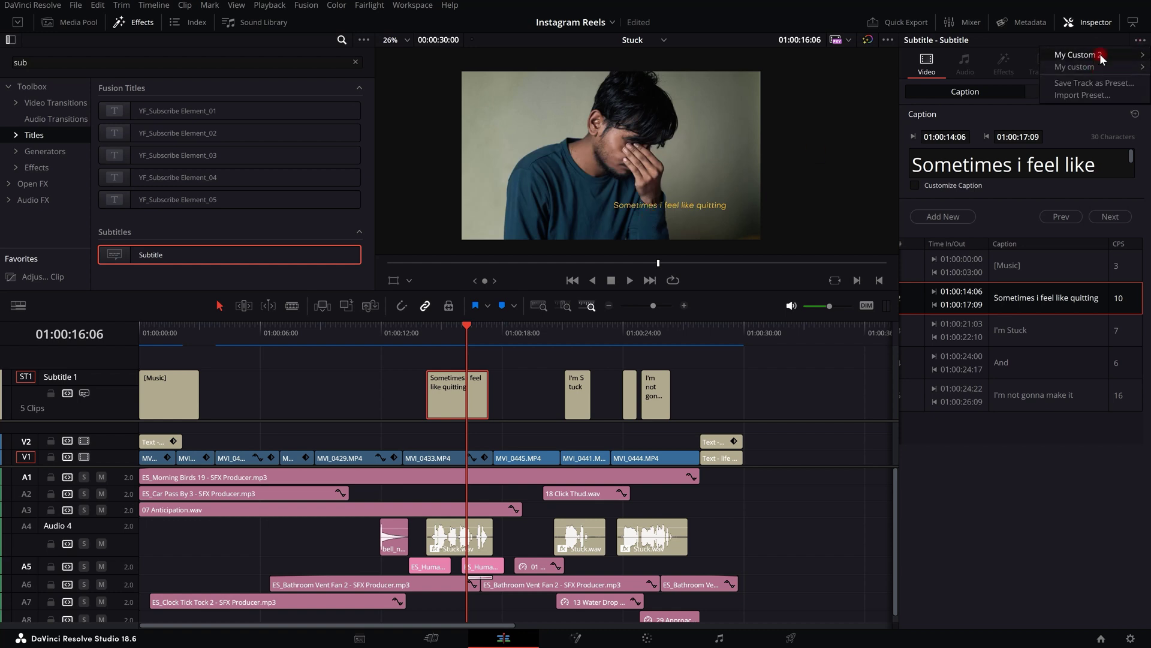
# - Delete all subtitles from the Subtitle 1 track
pyautogui.click(720, 389)
pyautogui.moveTo(135, 382); pyautogui.dragTo(134, 382)
pyautogui.press('Delete')
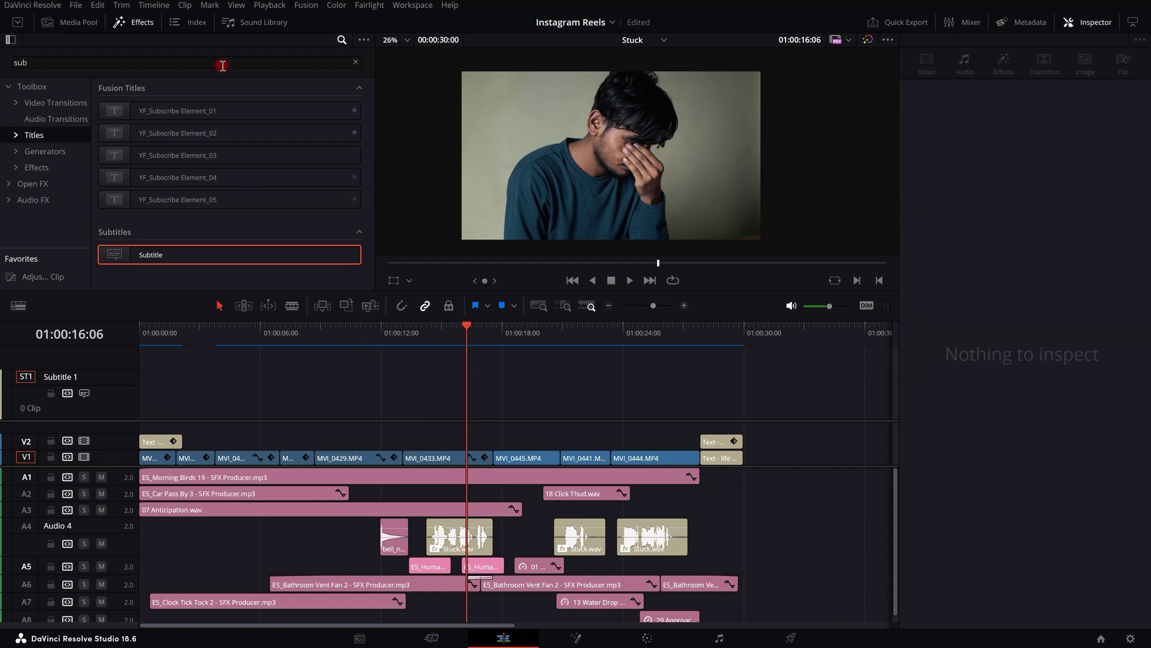
# - Generate new subtitles automatically from the timeline's audio
pyautogui.click(154, 5)
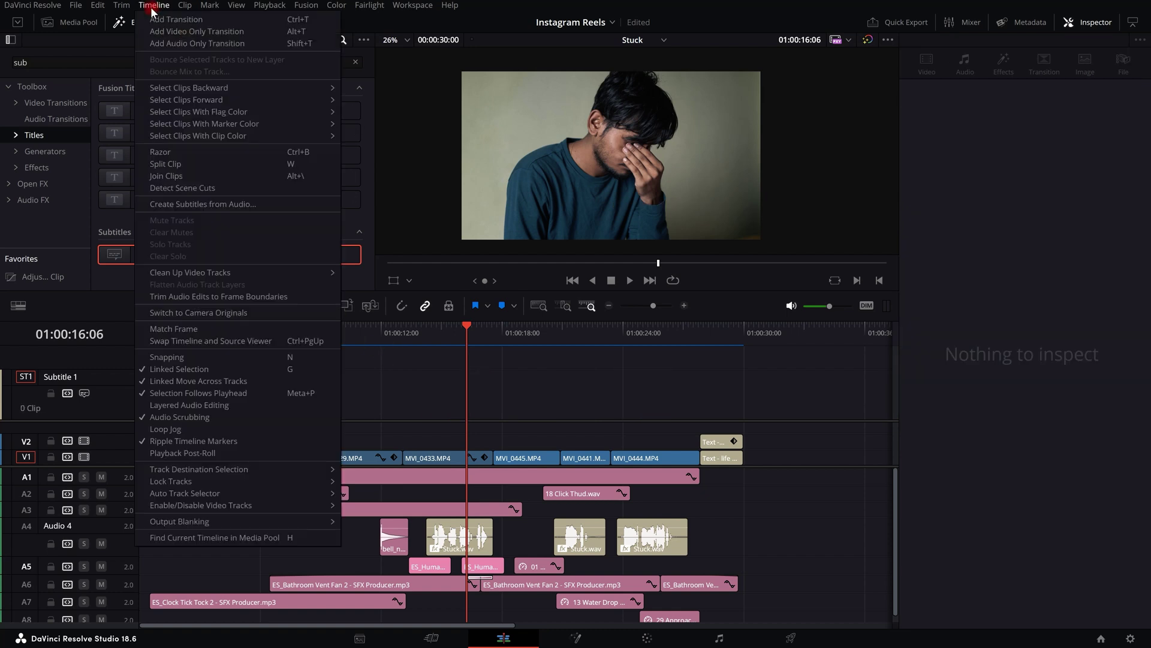
pyautogui.click(219, 204)
pyautogui.click(585, 295)
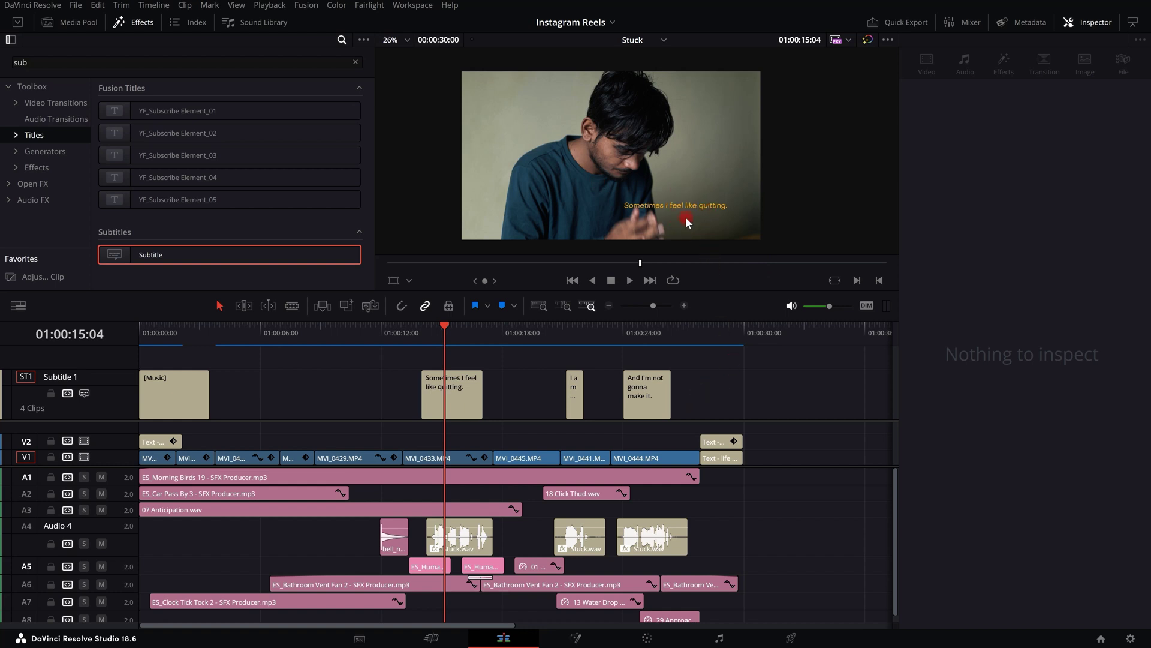
# - Reset the style and position of all subtitles on the Subtitle 1 track to their defaults, then clear the selection
pyautogui.click(732, 389)
pyautogui.moveTo(737, 387); pyautogui.dragTo(147, 374)
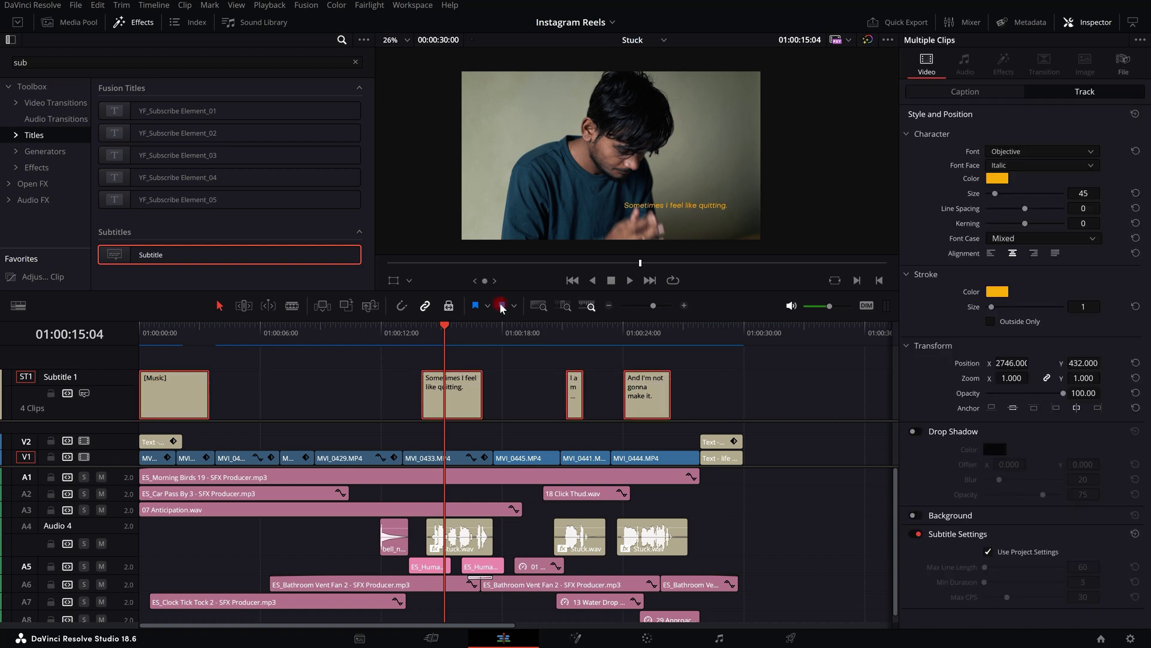
pyautogui.click(1136, 114)
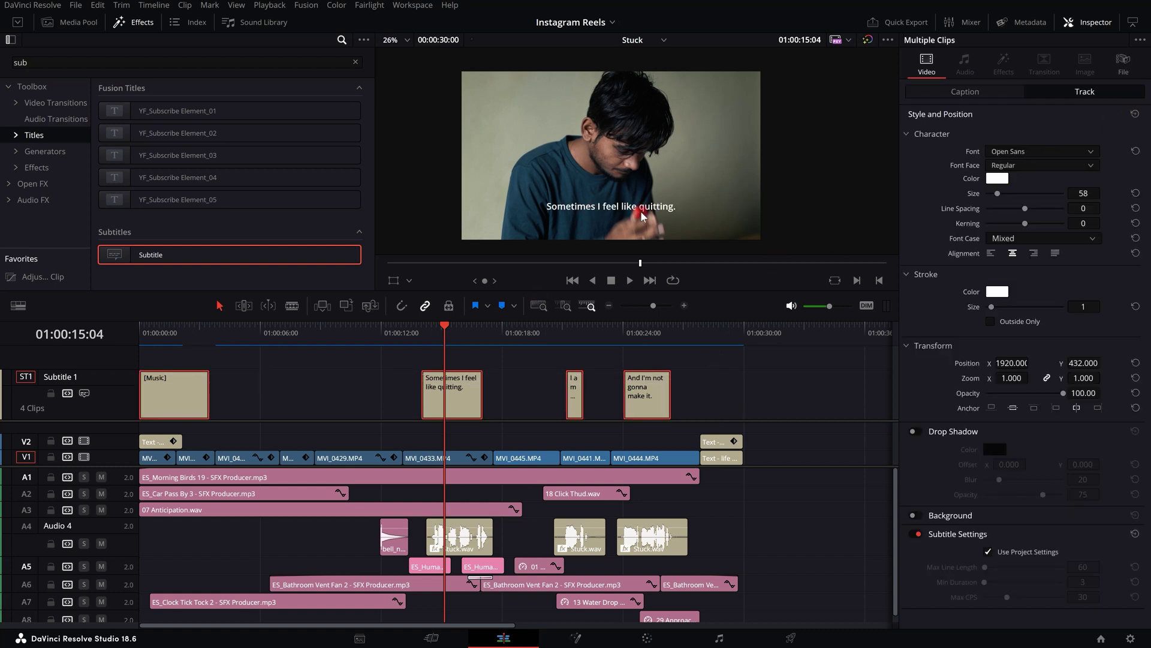
pyautogui.click(493, 385)
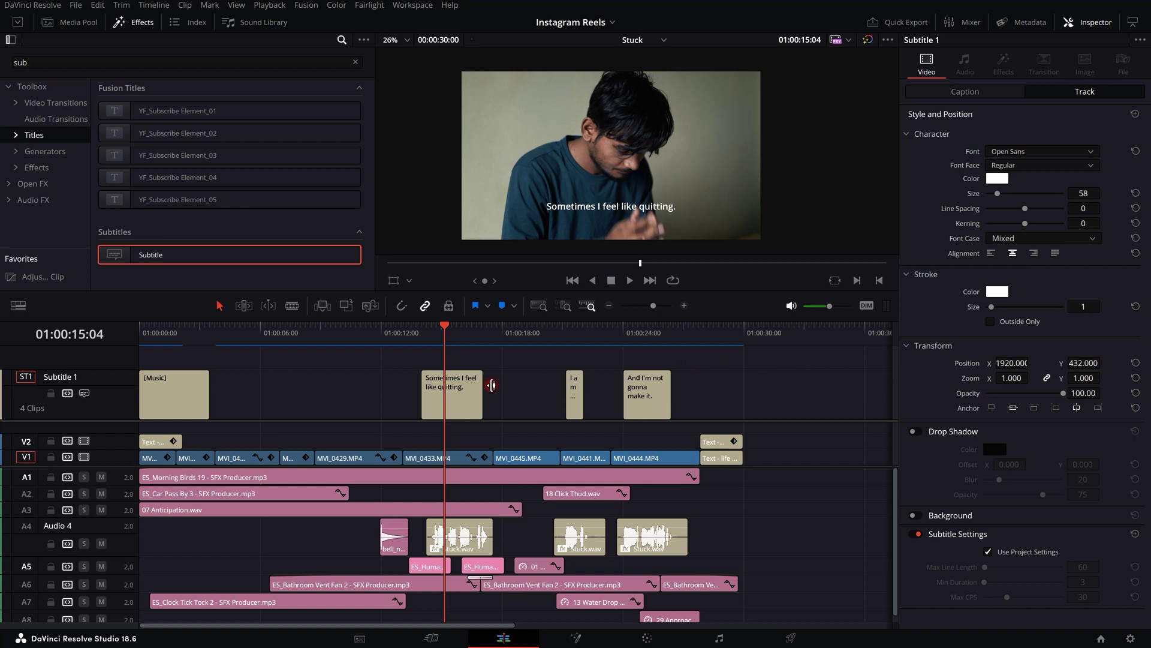
# - Load the "My custom" preset onto the Subtitle 1 track
pyautogui.click(1139, 40)
pyautogui.moveTo(1122, 59)
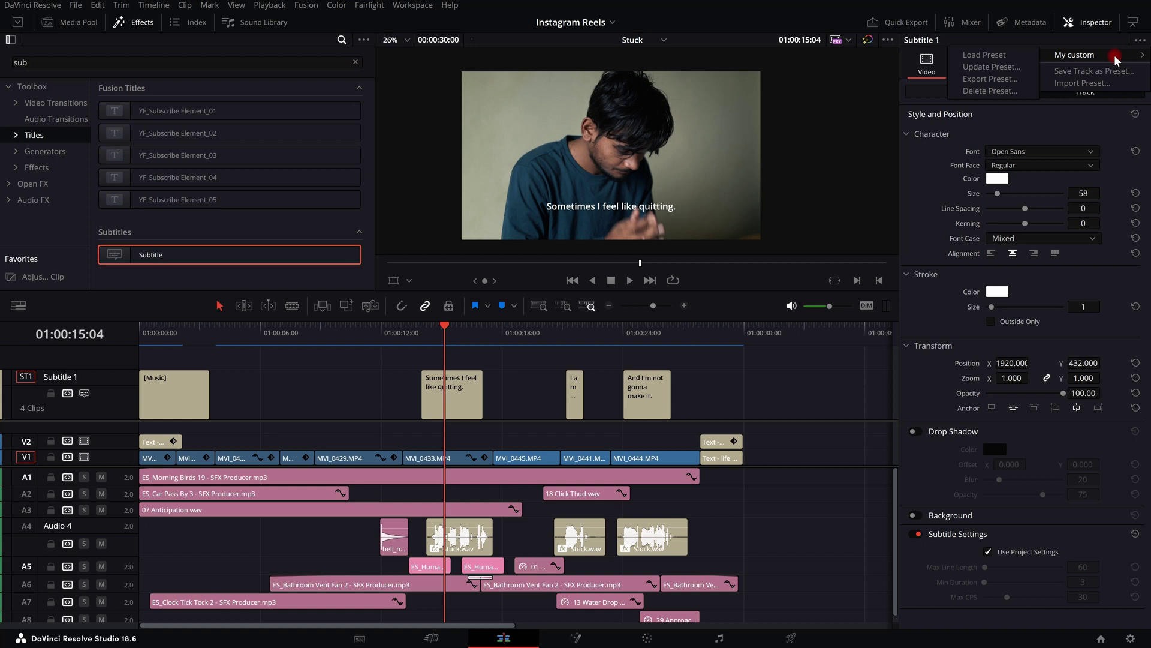
pyautogui.click(1008, 55)
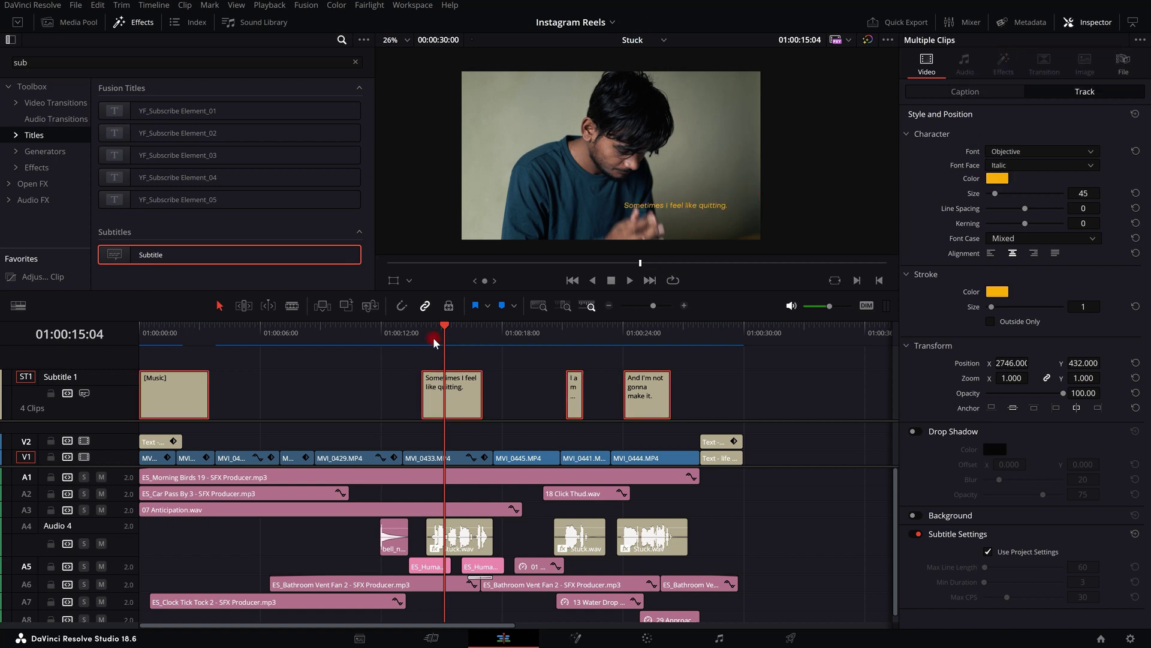
# - Preview the styled subtitles along the timeline and return the playhead to 01:00:14:18
pyautogui.click(571, 336)
pyautogui.press('space')
pyautogui.moveTo(607, 336); pyautogui.dragTo(436, 336)
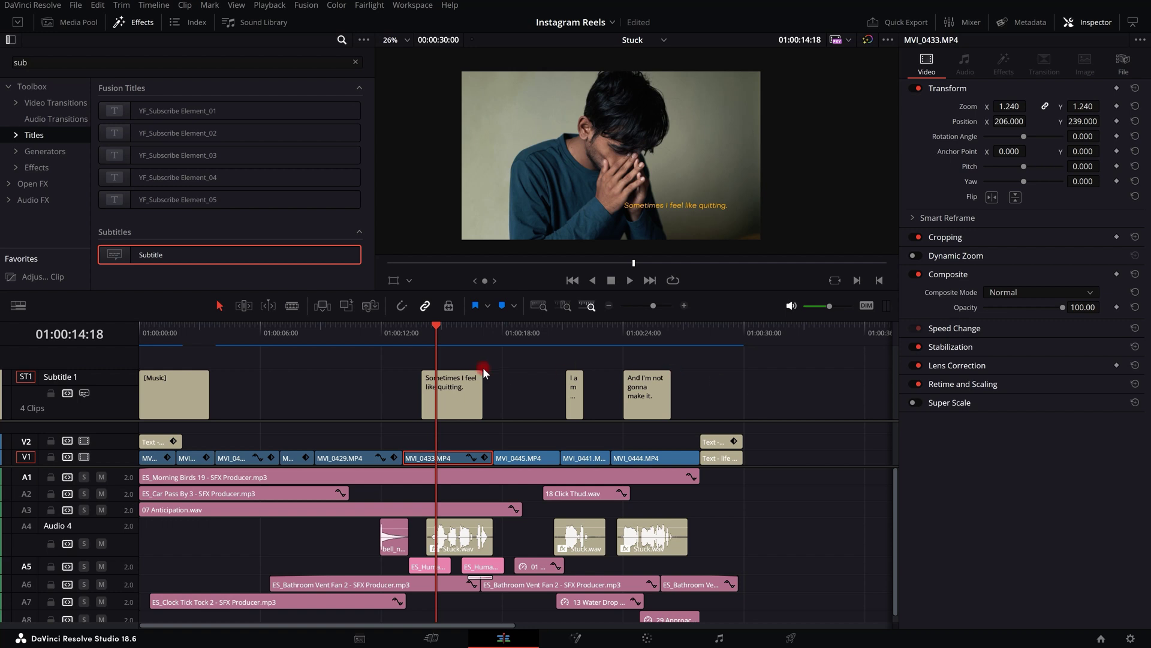
# - Select the "Sometimes I feel like quitting." subtitle and examine the options available for the "My custom" preset
pyautogui.click(495, 373)
pyautogui.click(469, 394)
pyautogui.click(1142, 41)
pyautogui.moveTo(1083, 55)
pyautogui.click(1013, 70)
pyautogui.click(992, 68)
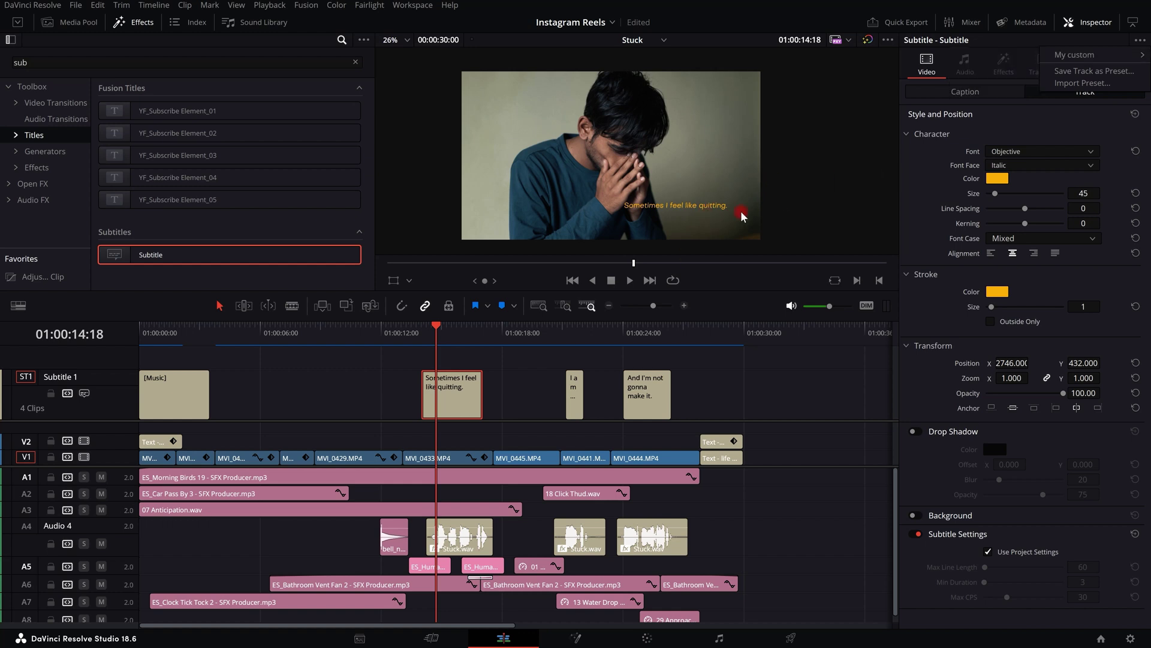
pyautogui.click(688, 220)
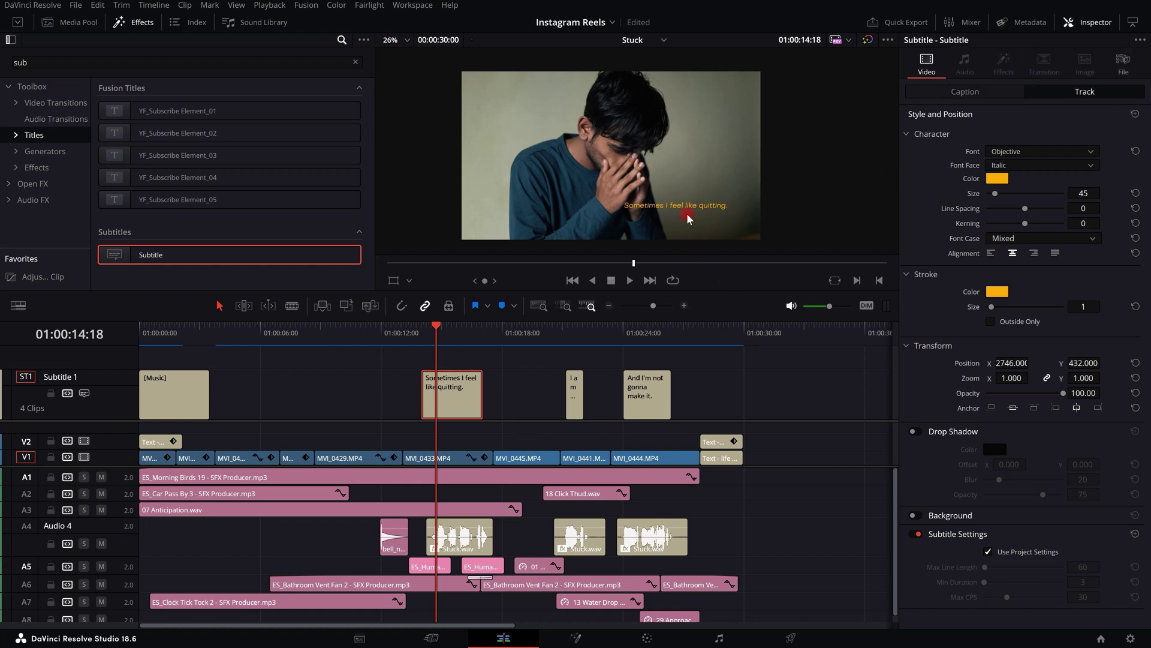
# - Set the subtitle track's text color to red (#ff1500) and its stroke size to 0
pyautogui.click(996, 178)
pyautogui.moveTo(663, 172); pyautogui.dragTo(473, 124)
pyautogui.click(486, 165)
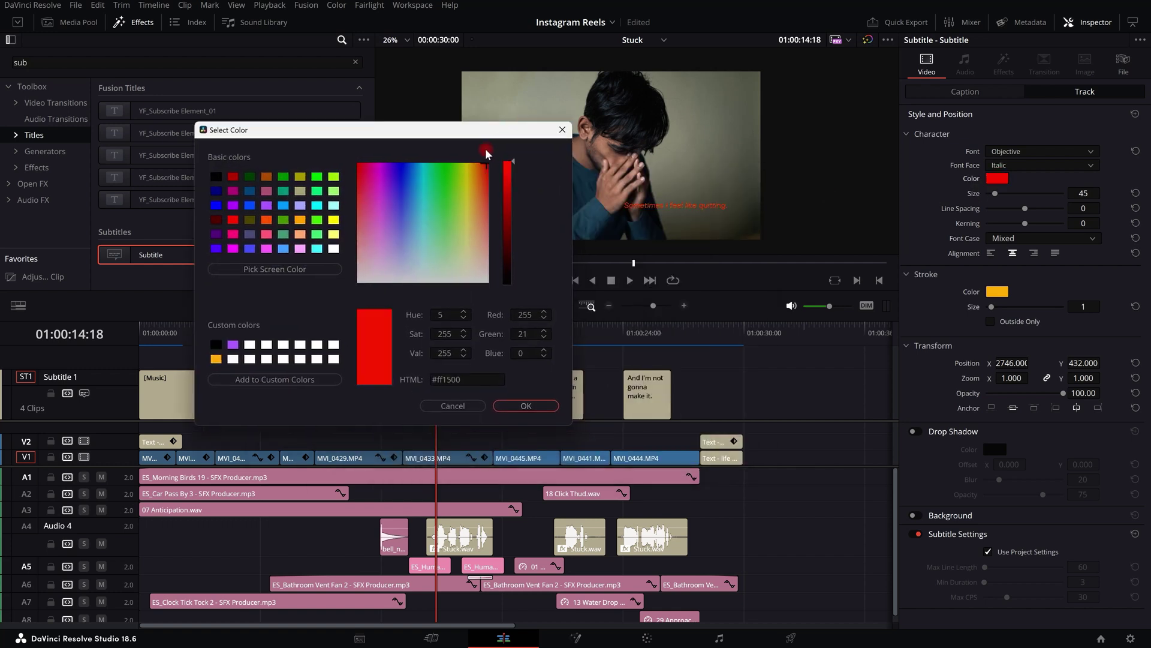
pyautogui.click(526, 406)
pyautogui.moveTo(992, 307); pyautogui.dragTo(984, 306)
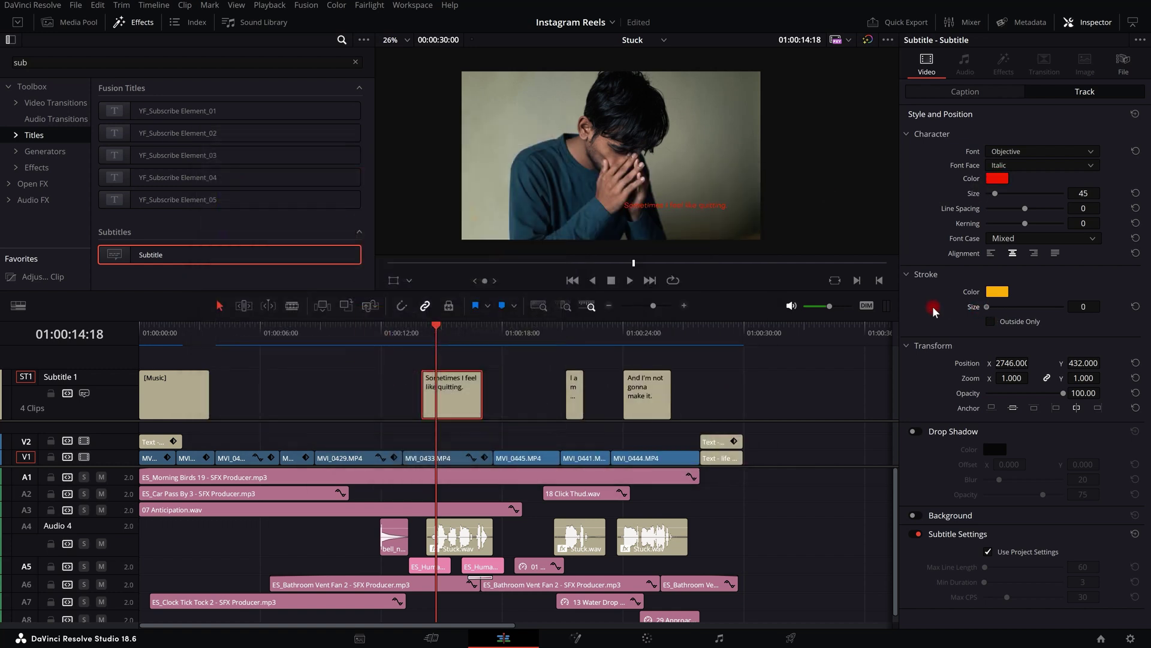
pyautogui.scroll(2, 732, 211)
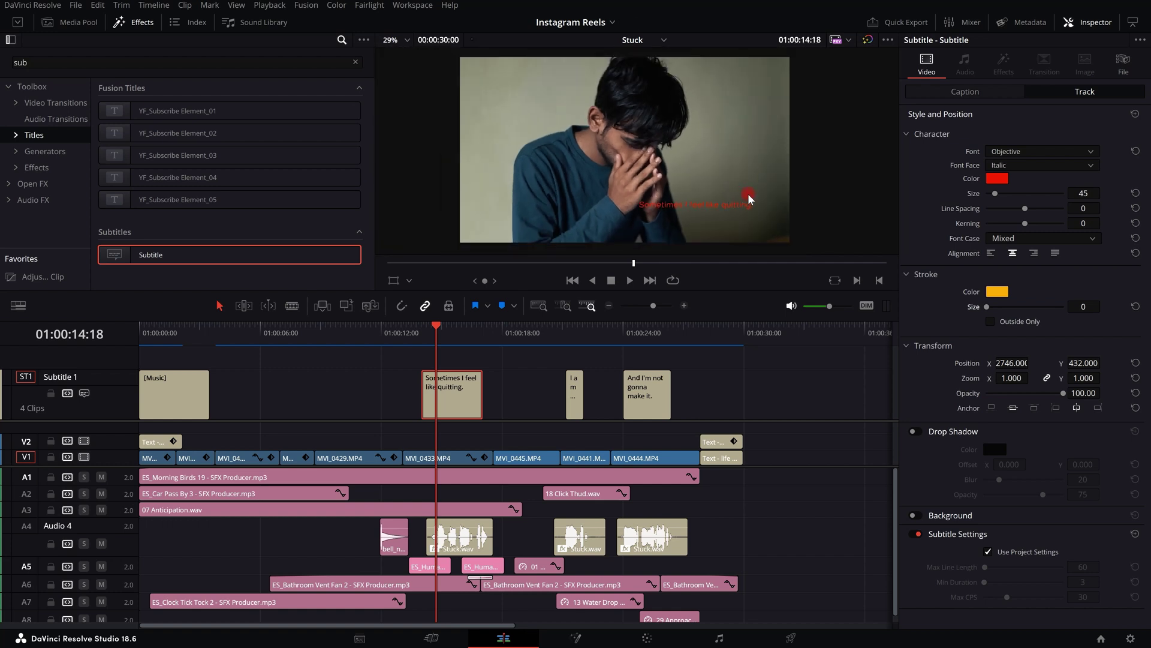
# - Select all subtitles on the Subtitle 1 track and update the "My custom" preset with the current track settings
pyautogui.click(769, 393)
pyautogui.click(108, 367)
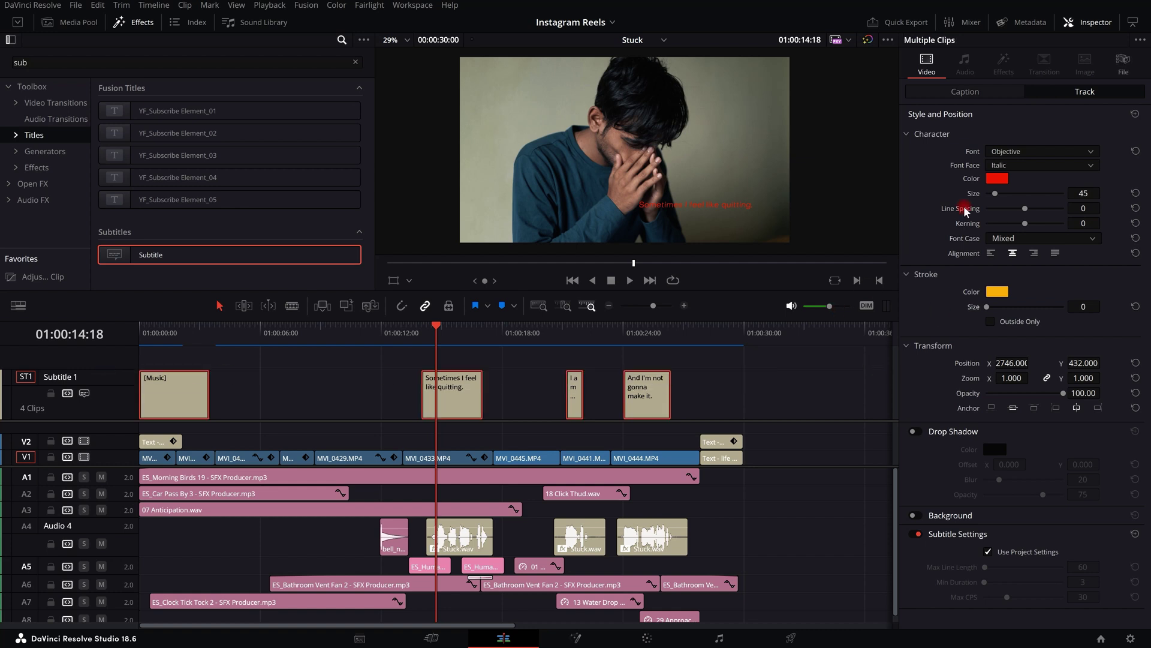
pyautogui.click(1142, 41)
pyautogui.moveTo(1089, 57)
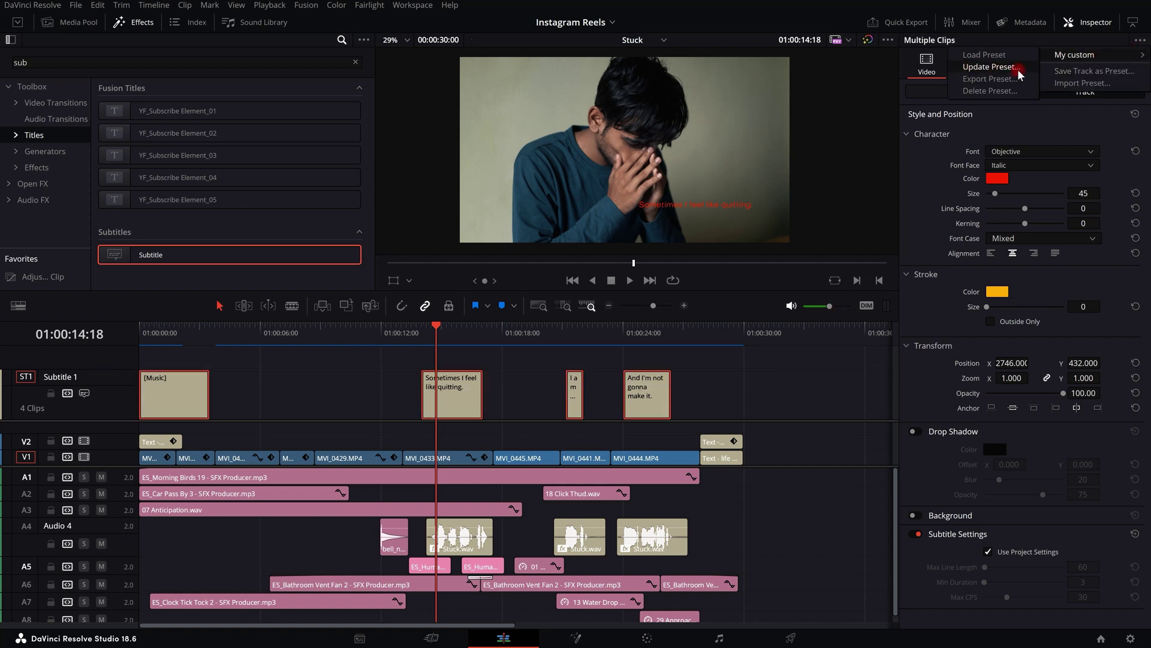
pyautogui.click(992, 67)
pyautogui.moveTo(557, 273); pyautogui.dragTo(585, 144)
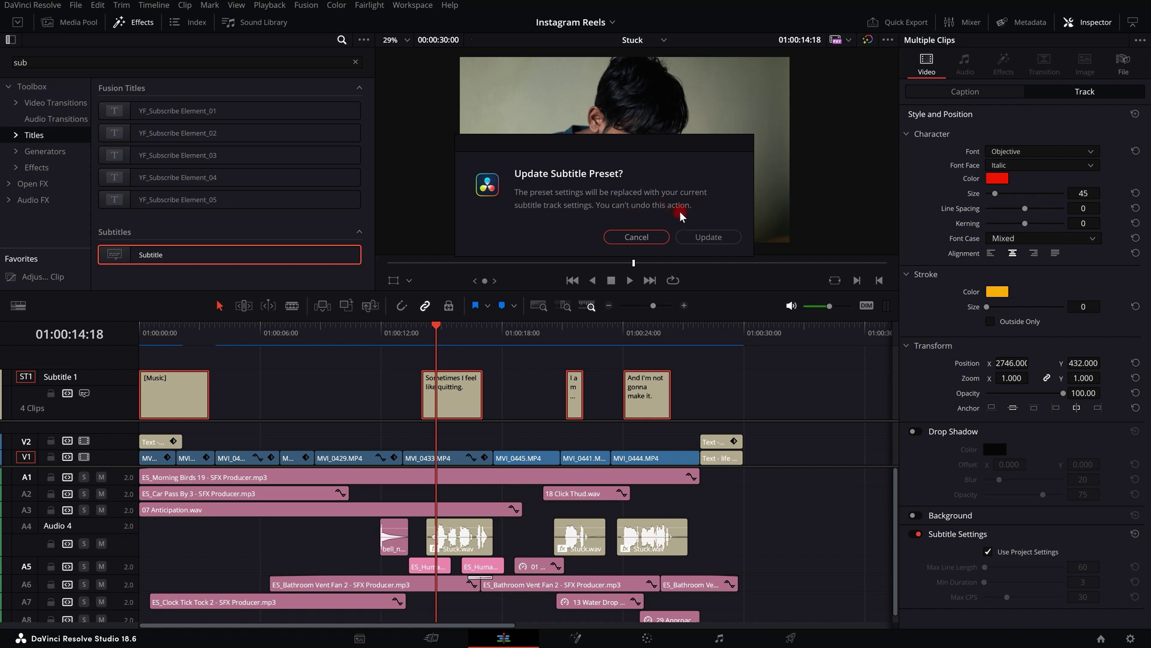
pyautogui.click(708, 236)
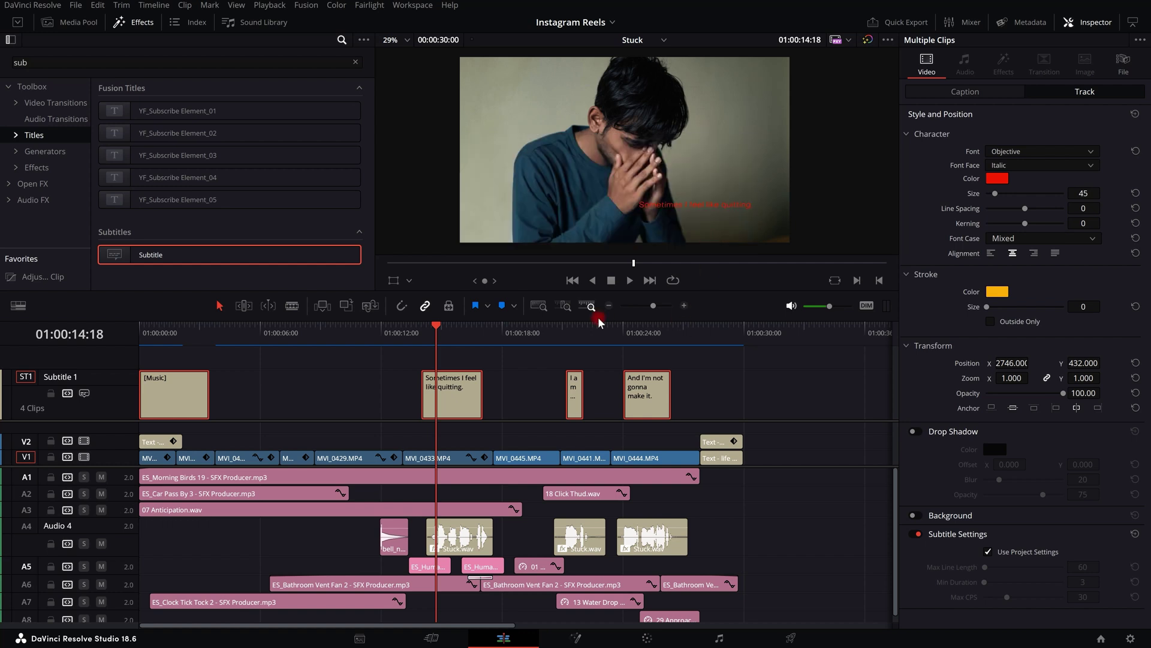
# - Select every subtitle on the track and reset the track's style and position to test the updated preset
pyautogui.click(722, 399)
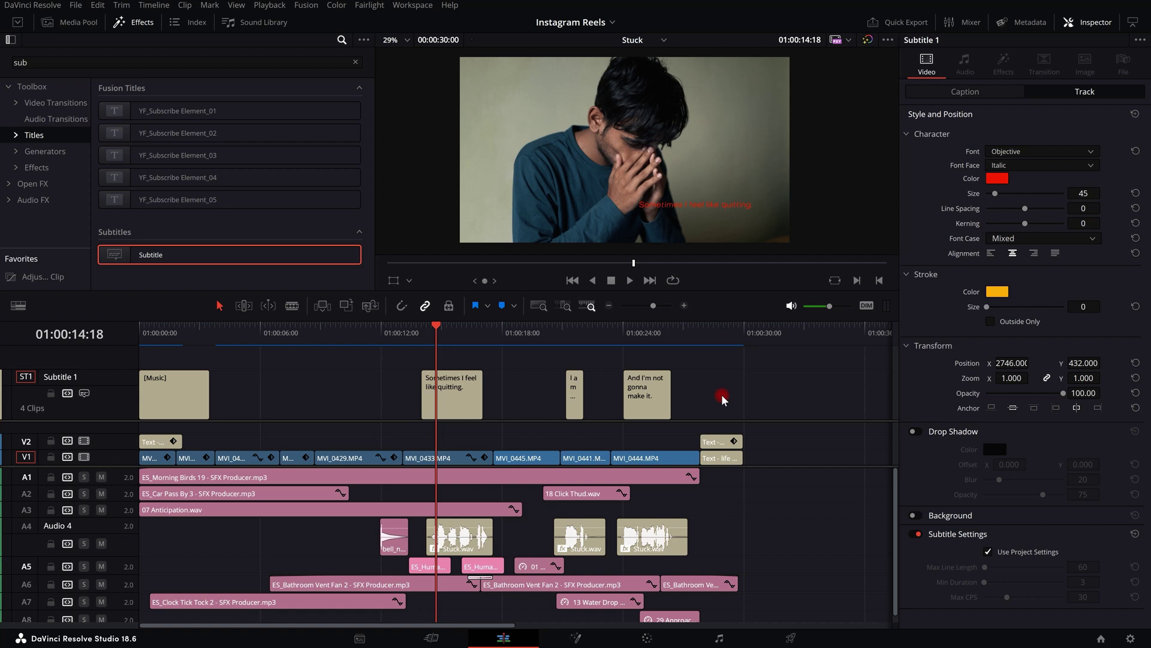
pyautogui.moveTo(736, 384); pyautogui.dragTo(170, 393)
pyautogui.click(1134, 113)
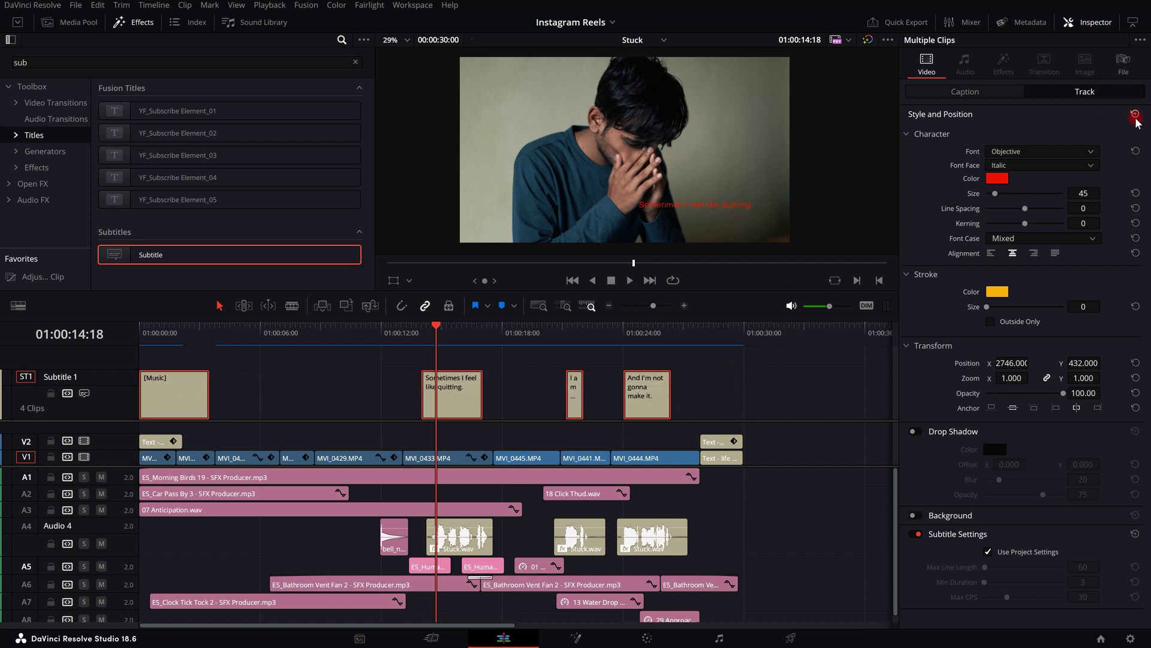
# - Reselect all subtitles and load the updated "My custom" preset onto the track
pyautogui.moveTo(755, 395); pyautogui.dragTo(134, 382)
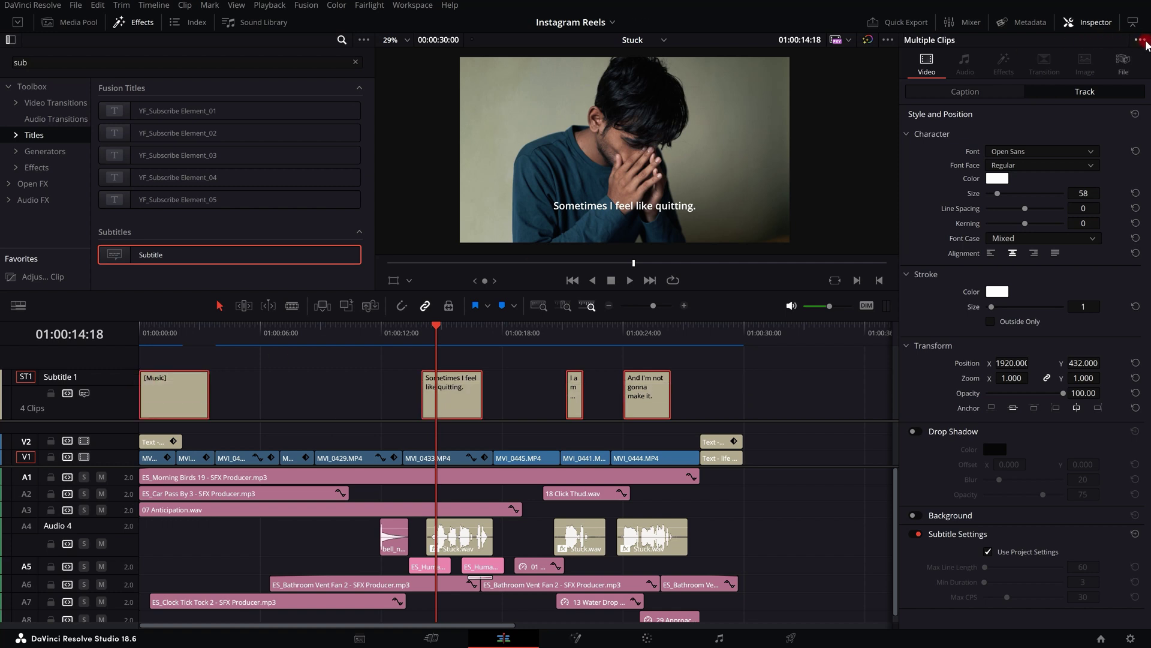
pyautogui.click(1140, 41)
pyautogui.moveTo(1067, 56)
pyautogui.click(984, 55)
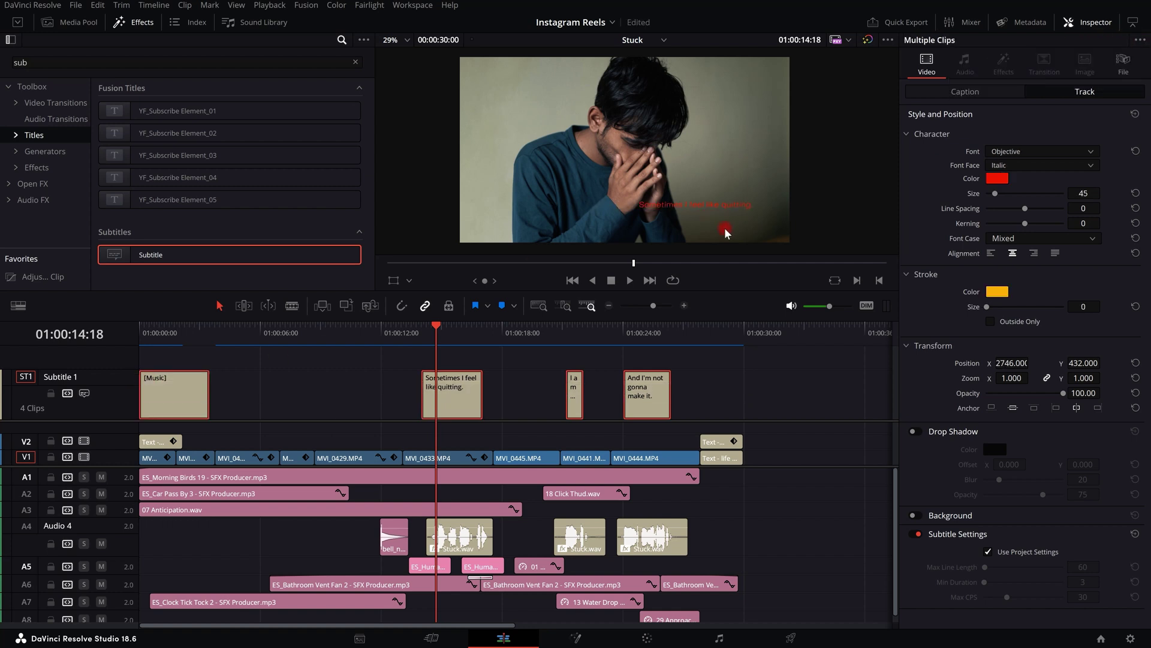
# - Export the "My custom" preset to the Downloads folder as a preset file named "My custom"
pyautogui.click(1141, 40)
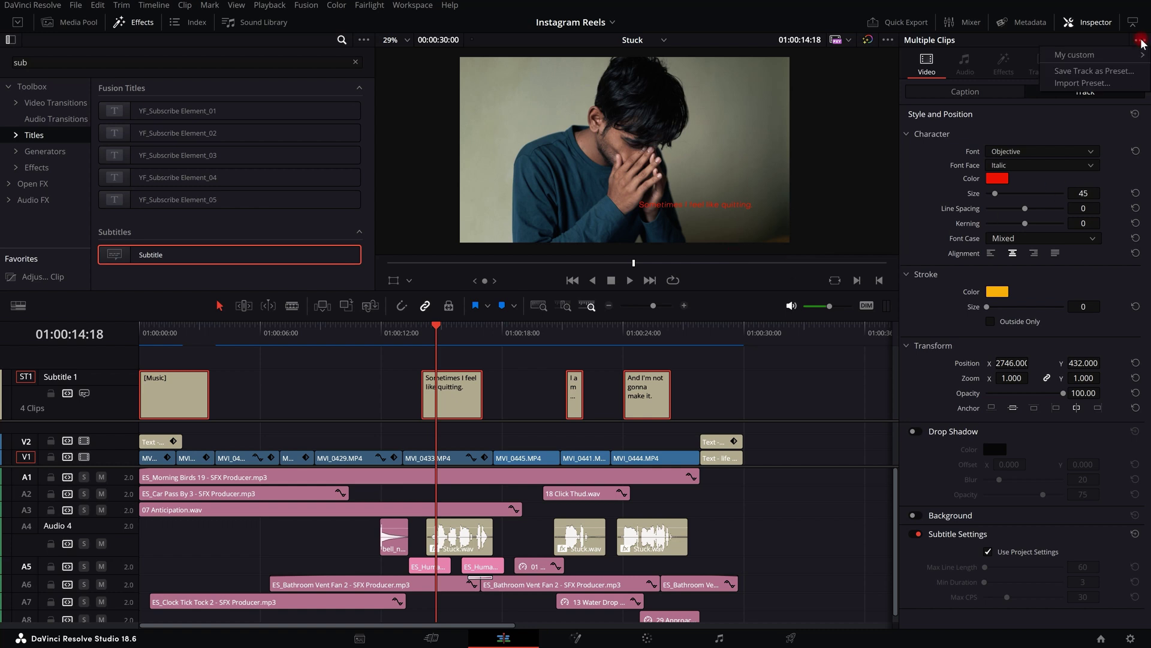
pyautogui.moveTo(1074, 55)
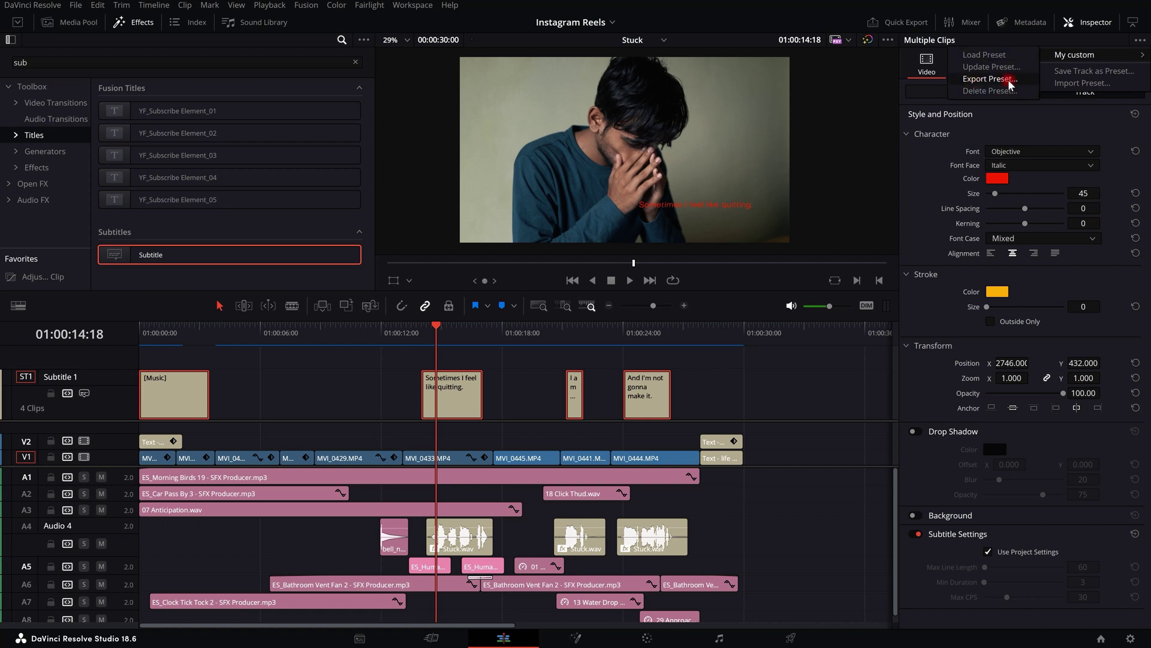
pyautogui.click(1012, 84)
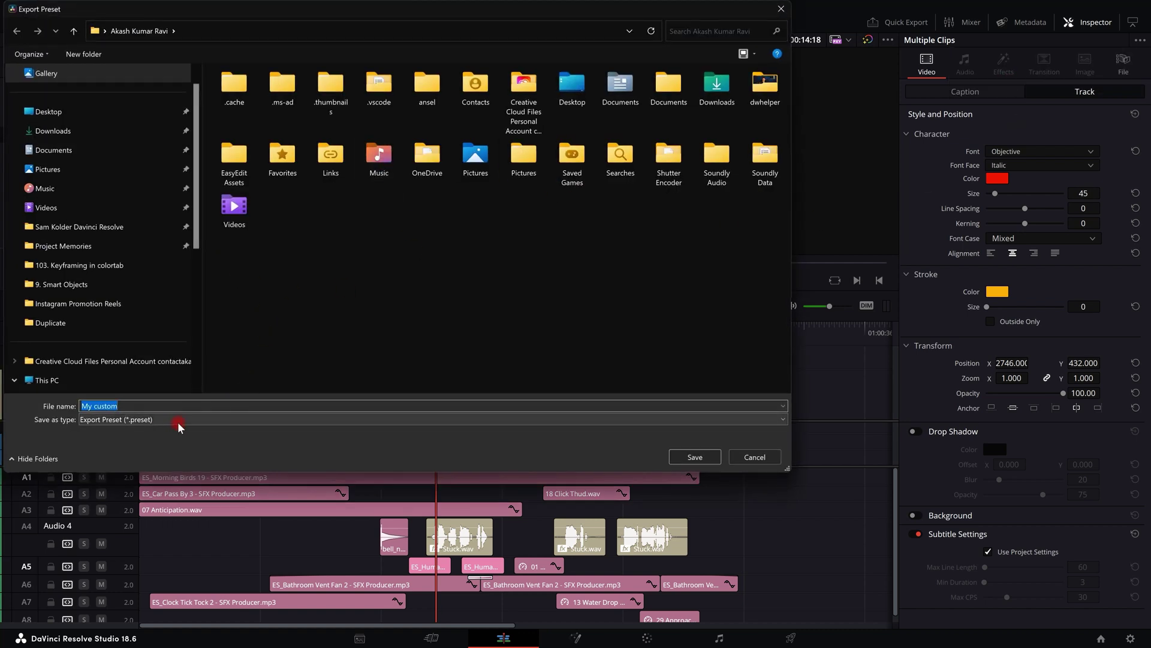
pyautogui.click(180, 426)
pyautogui.click(173, 431)
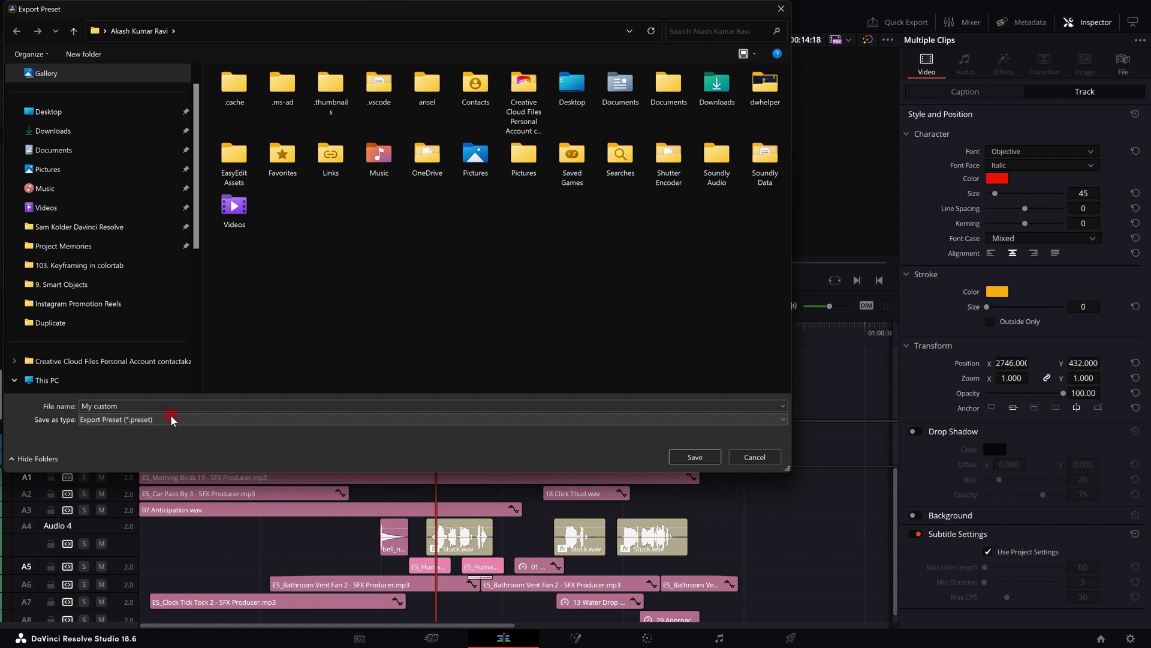
pyautogui.click(94, 132)
pyautogui.click(687, 457)
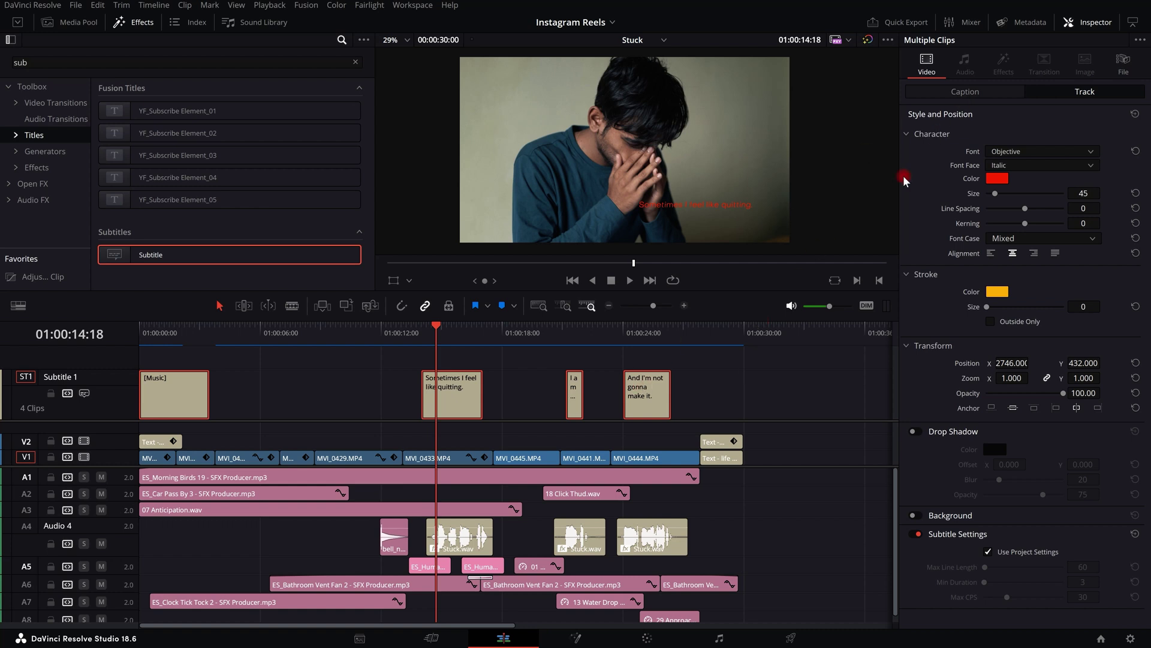
# - Examine importing "My custom.preset" from Downloads and the delete option for the "My custom" subtitle preset, applying neither
pyautogui.click(731, 386)
pyautogui.moveTo(731, 387); pyautogui.dragTo(147, 395)
pyautogui.click(1135, 42)
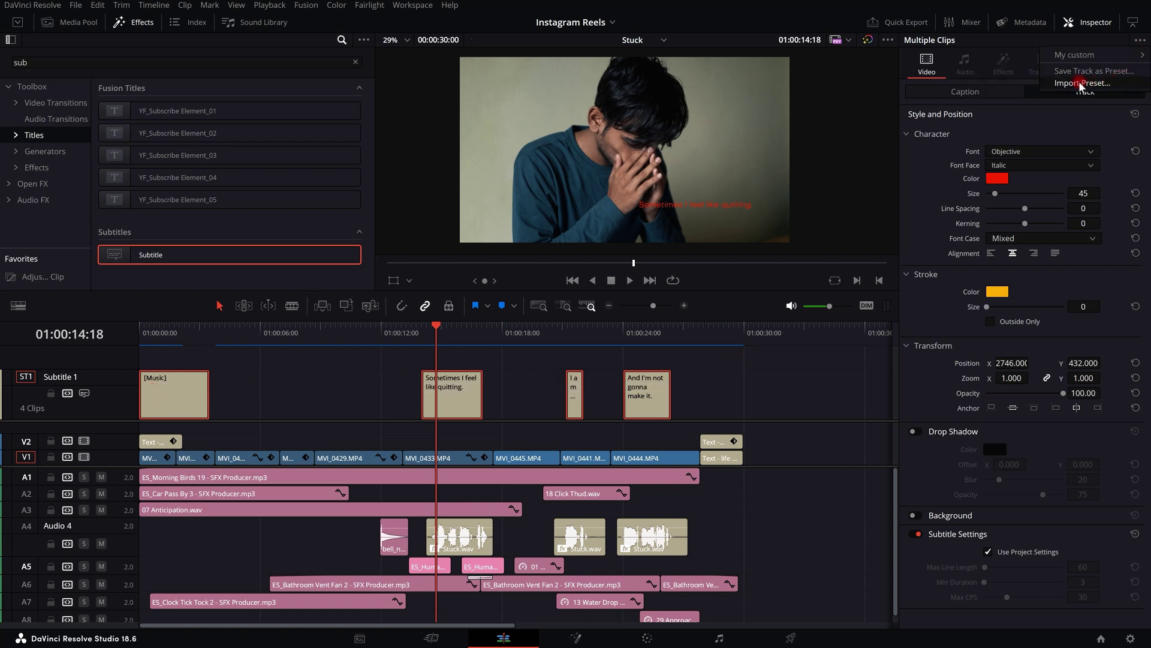
pyautogui.click(1104, 83)
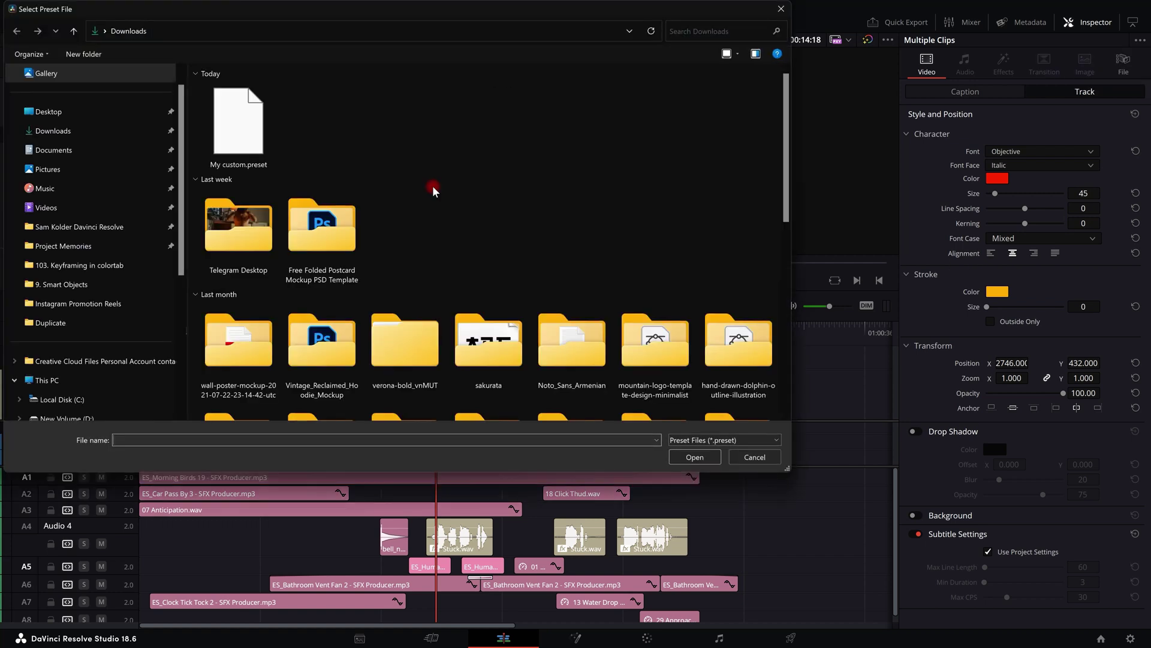
pyautogui.click(234, 129)
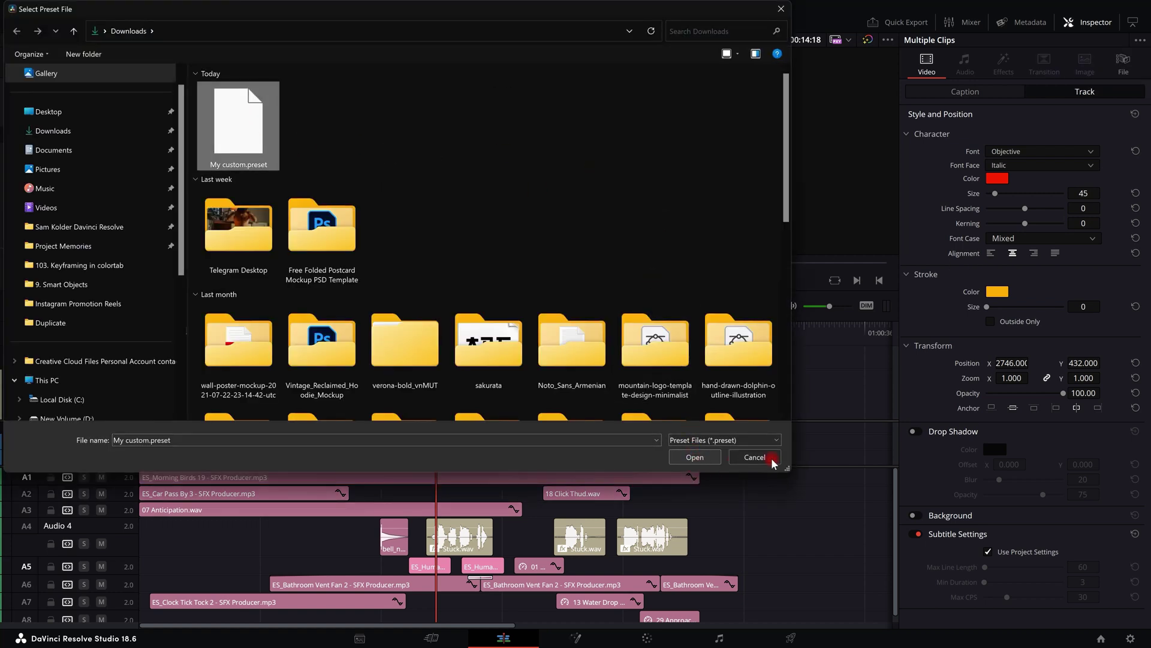
pyautogui.click(755, 458)
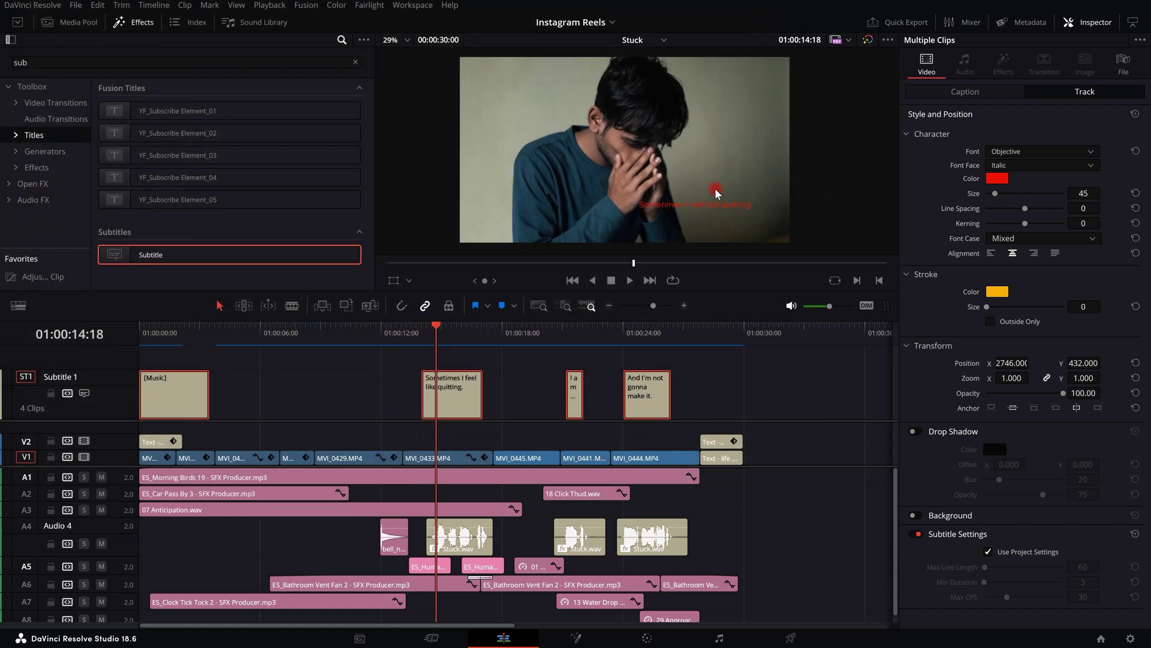
pyautogui.click(1140, 40)
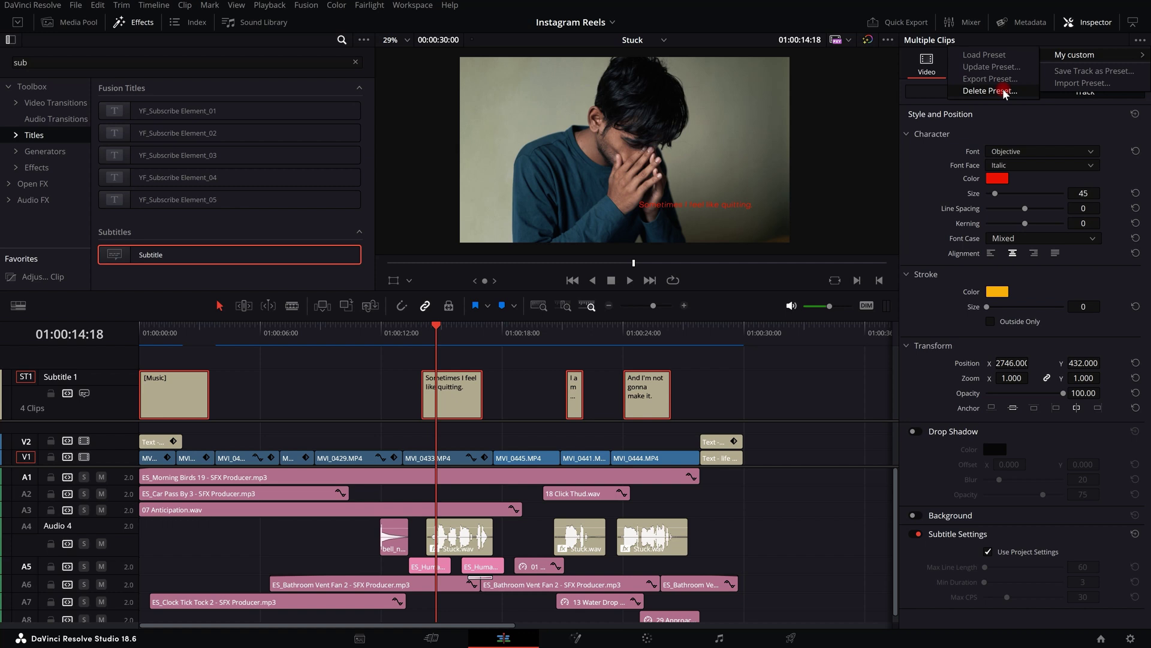
pyautogui.click(817, 402)
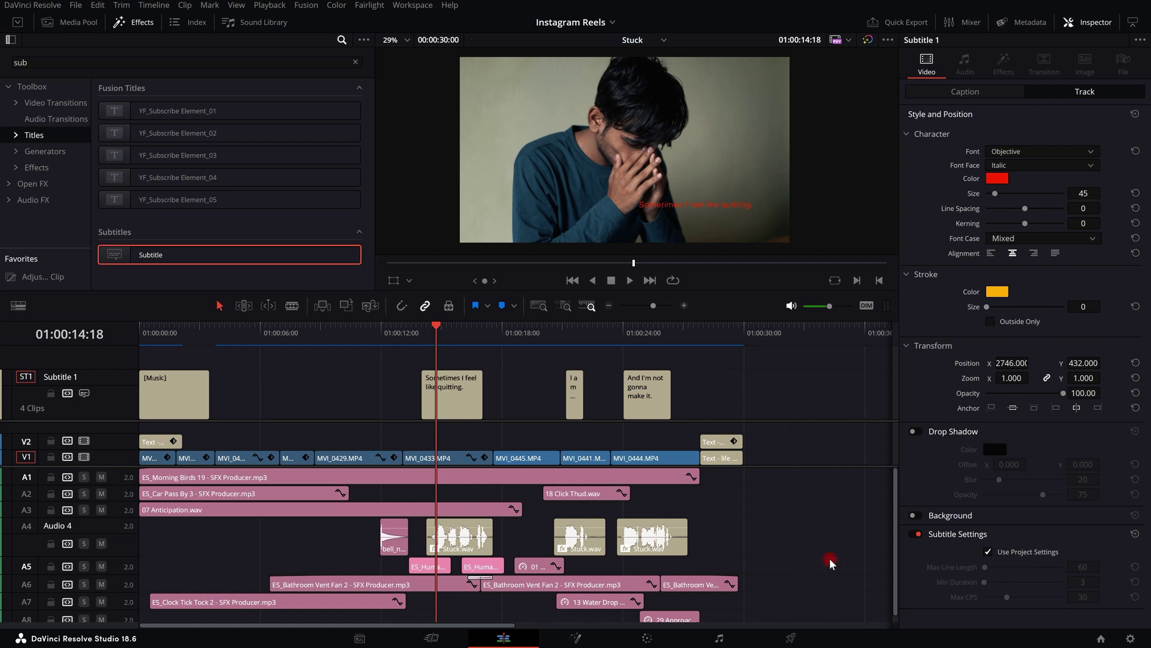
# - Switch to the Deliver page and name the output file "Life of a small YouTuber"
pyautogui.click(791, 638)
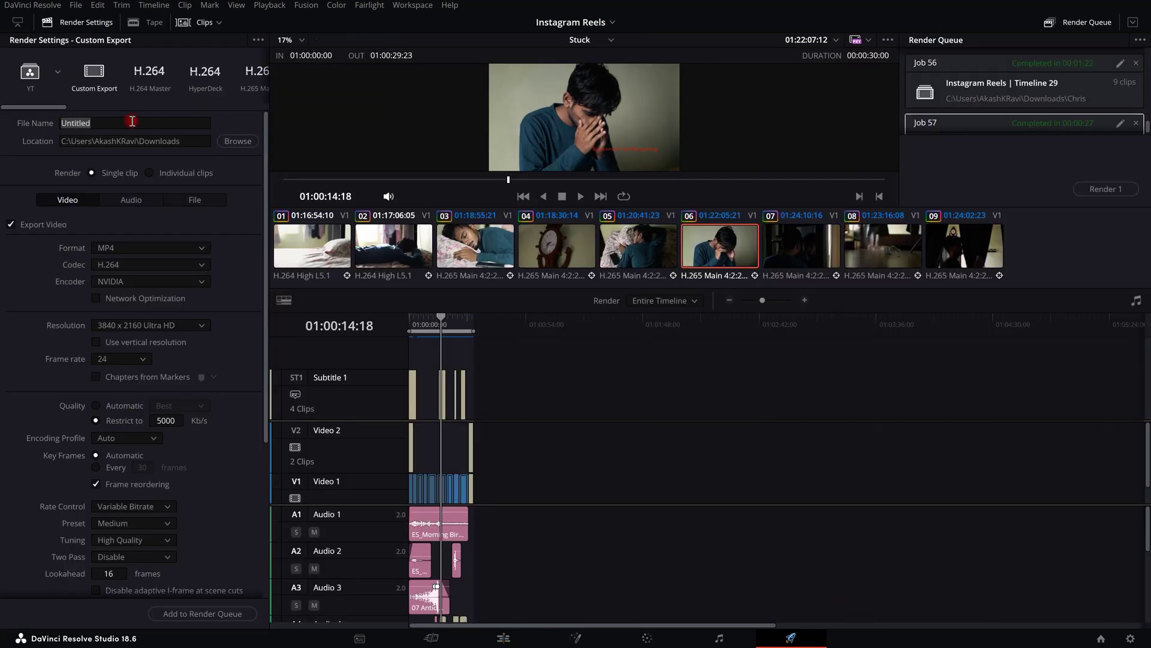
pyautogui.click(114, 123)
pyautogui.hotkey('ctrl', 'a')
pyautogui.press('BackSpace')
pyautogui.write('Life of')
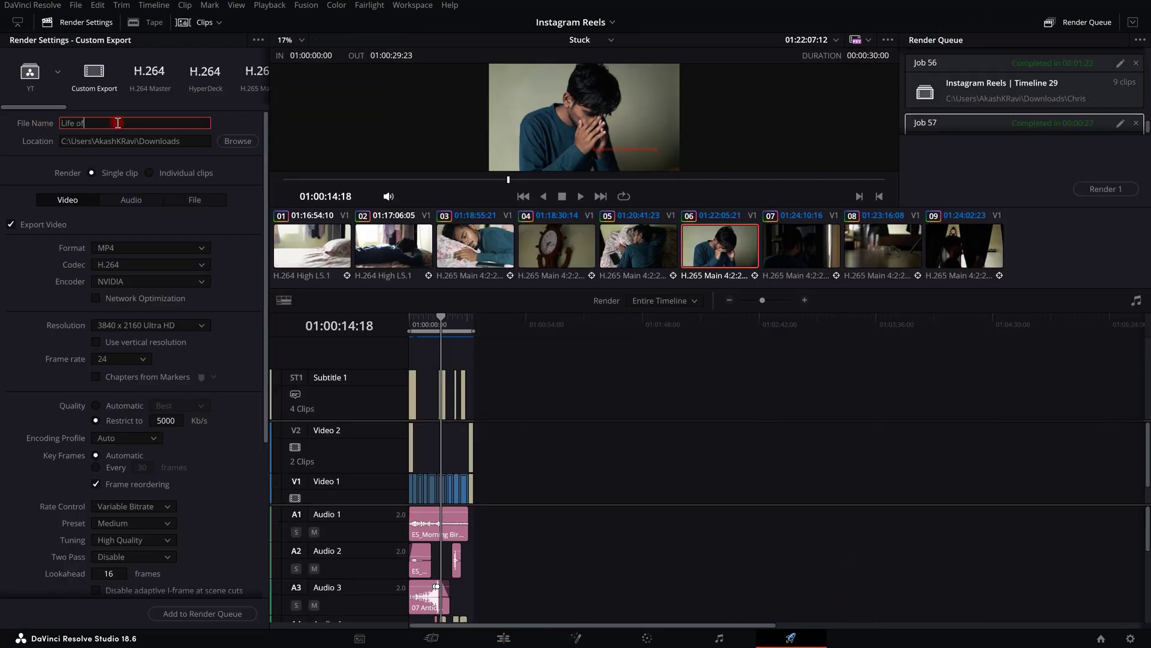
pyautogui.write(' a small YouTuber')
# - In the render's subtitle settings, keep subtitle export enabled and set its format to As a separate file
pyautogui.click(264, 143)
pyautogui.moveTo(263, 142); pyautogui.dragTo(263, 338)
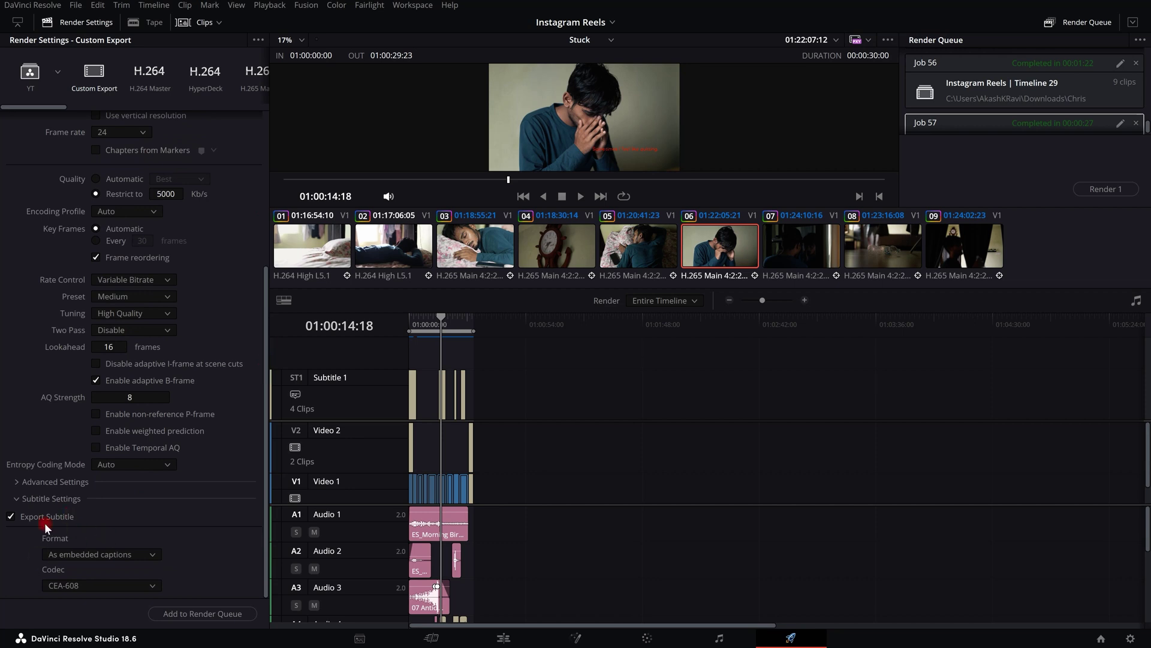
pyautogui.click(12, 519)
pyautogui.click(12, 519)
pyautogui.click(105, 551)
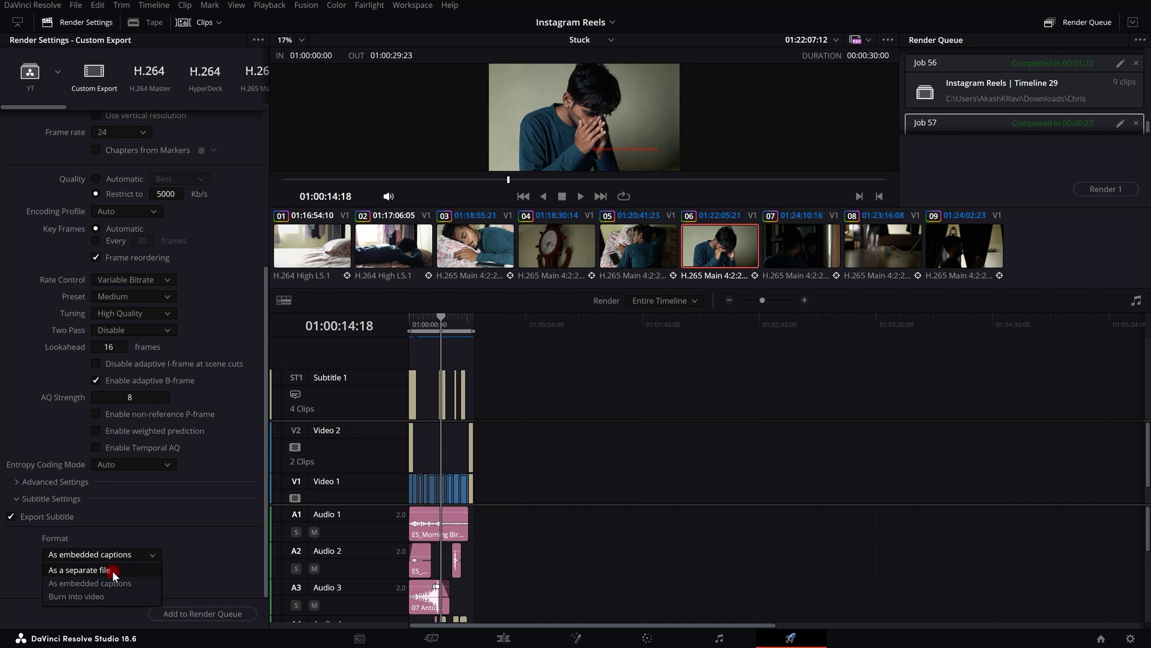
pyautogui.click(100, 570)
# - Export the subtitles as SRT with the Subtitle 1 track included, and add the job to the render queue
pyautogui.scroll(-1, 180, 526)
pyautogui.click(114, 554)
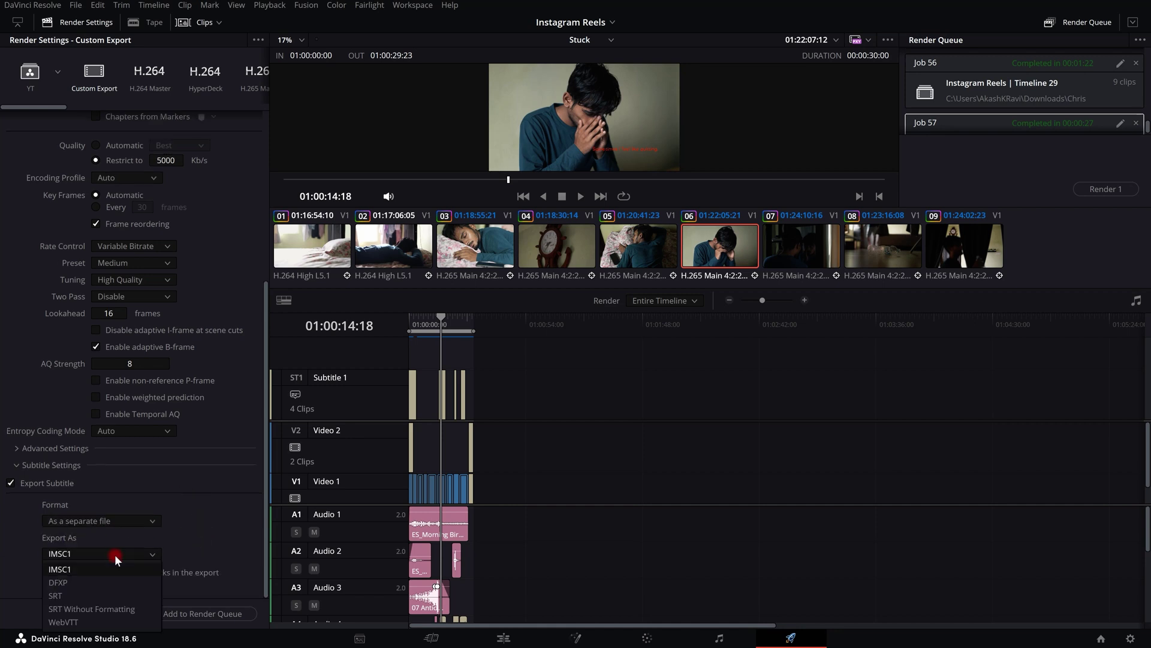
pyautogui.click(91, 596)
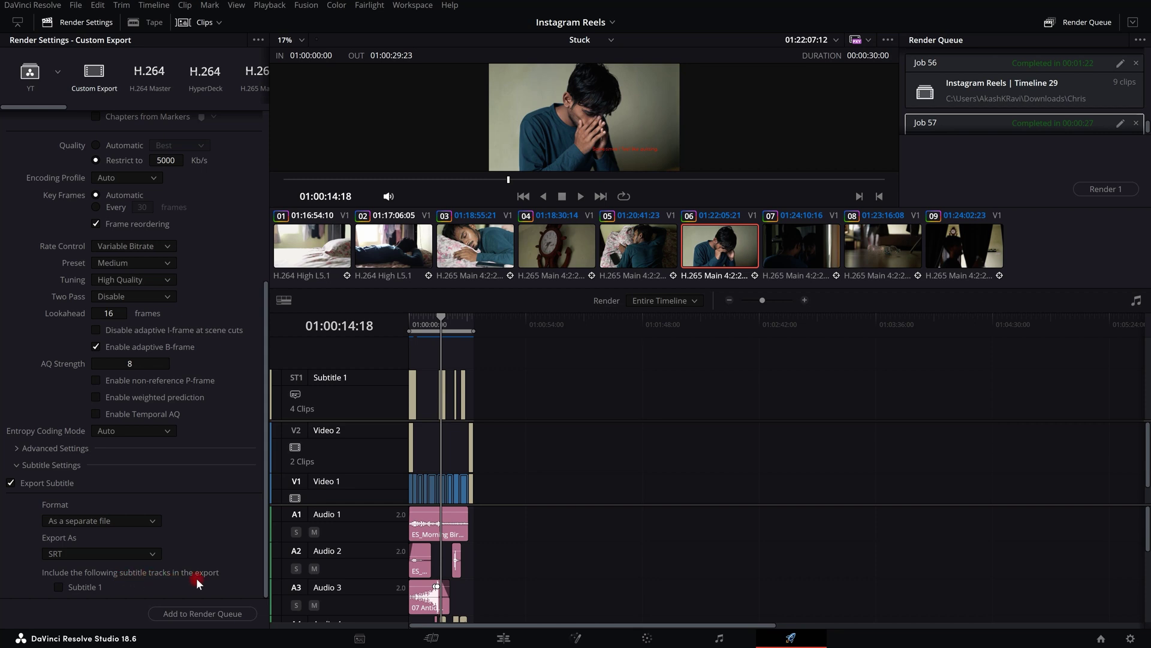
pyautogui.click(59, 587)
pyautogui.click(199, 614)
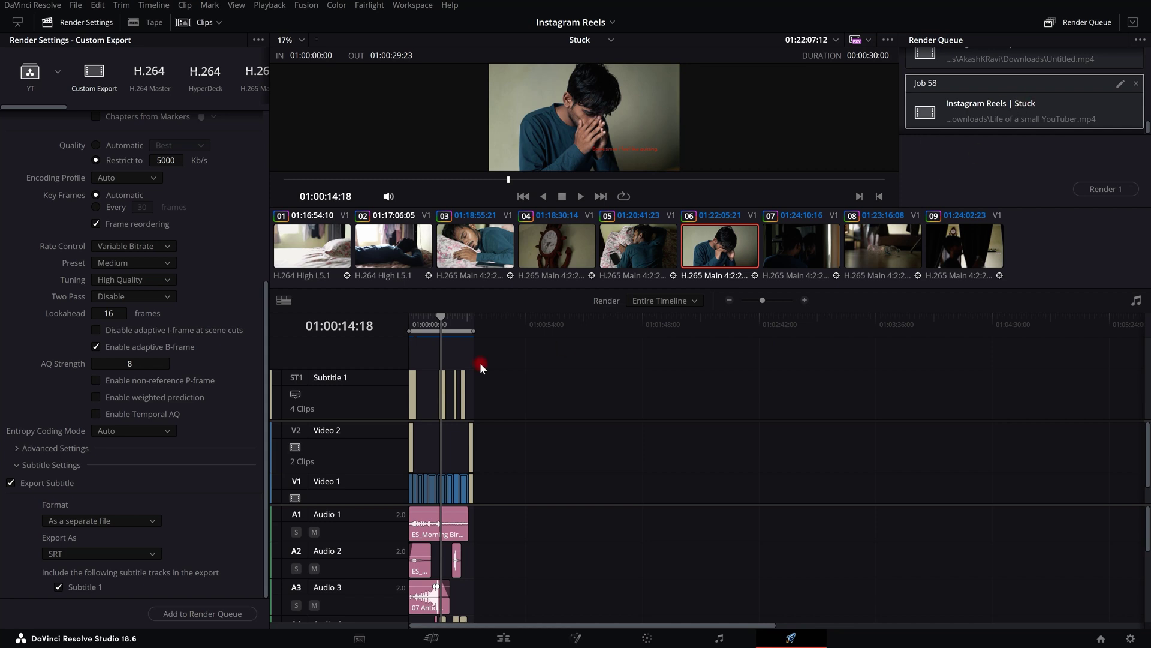
# - Set the subtitle export format to Burn into video and add this version to the render queue
pyautogui.scroll(4, 476, 406)
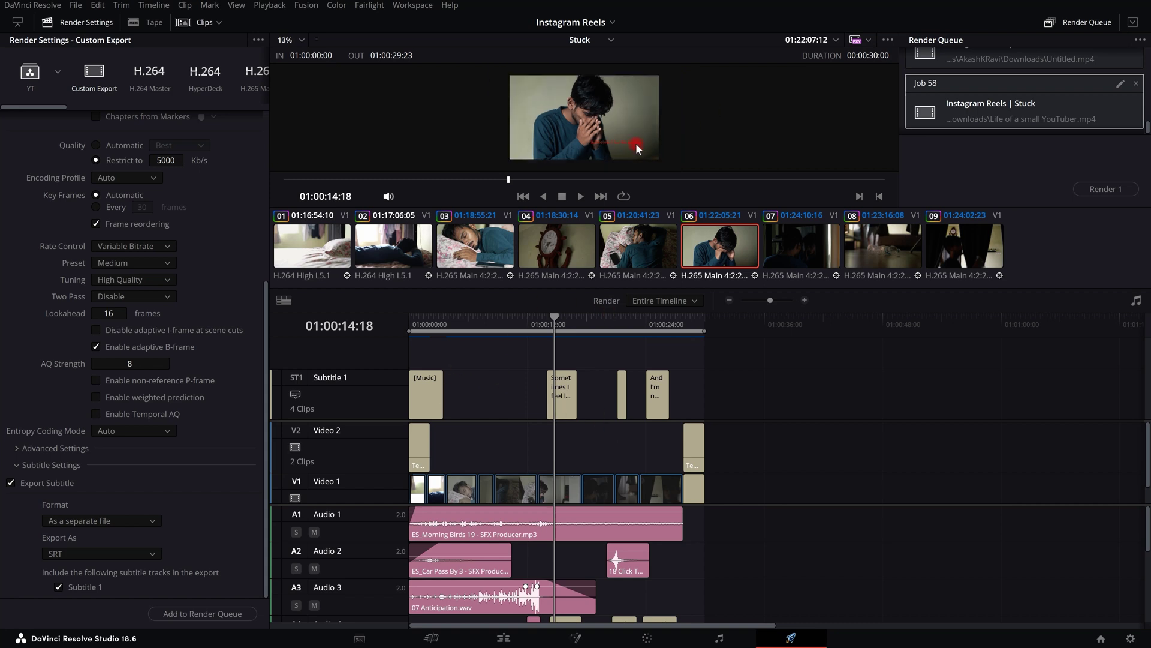
pyautogui.scroll(2, 635, 143)
pyautogui.scroll(-2, 643, 109)
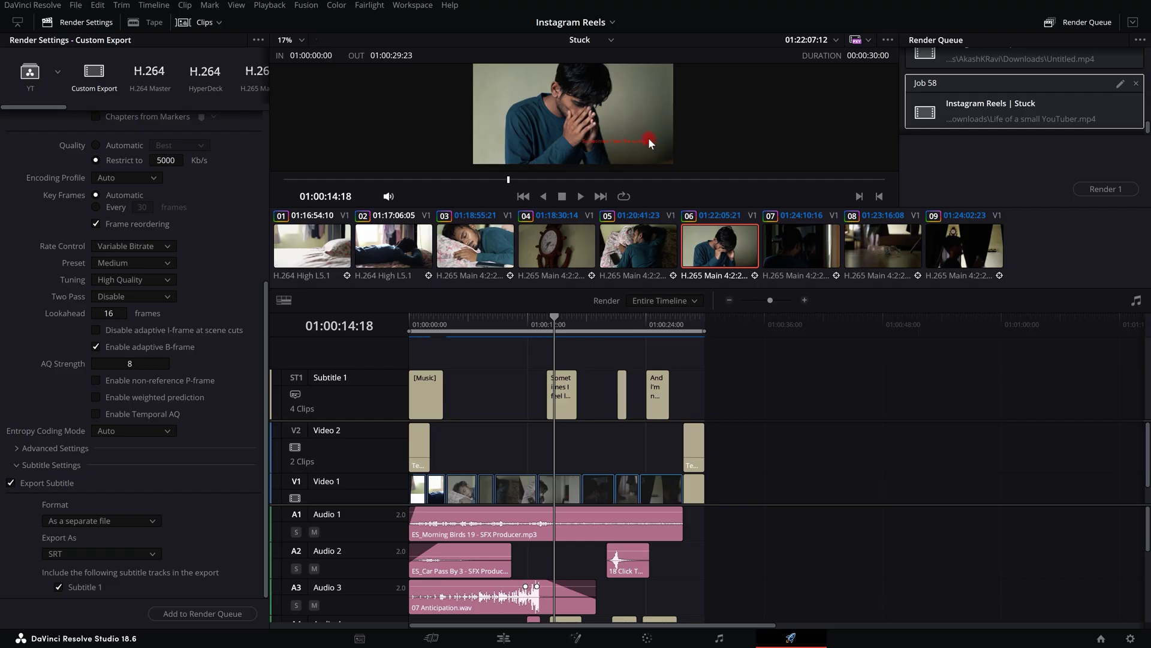
pyautogui.click(109, 519)
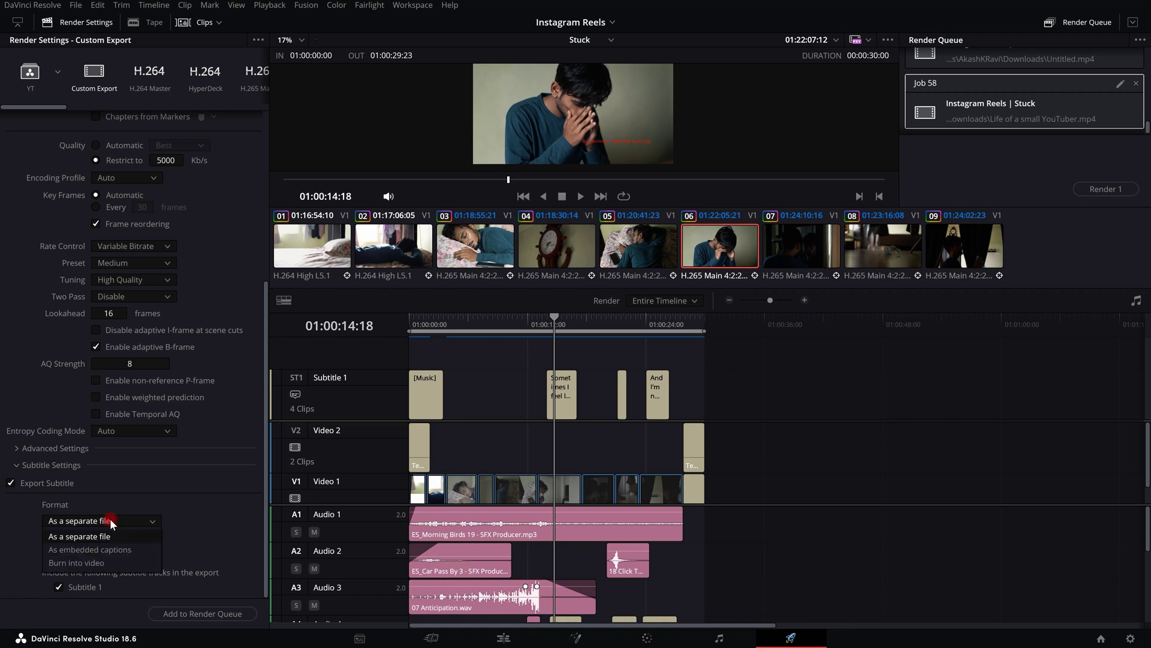
pyautogui.click(94, 564)
pyautogui.scroll(5, 620, 147)
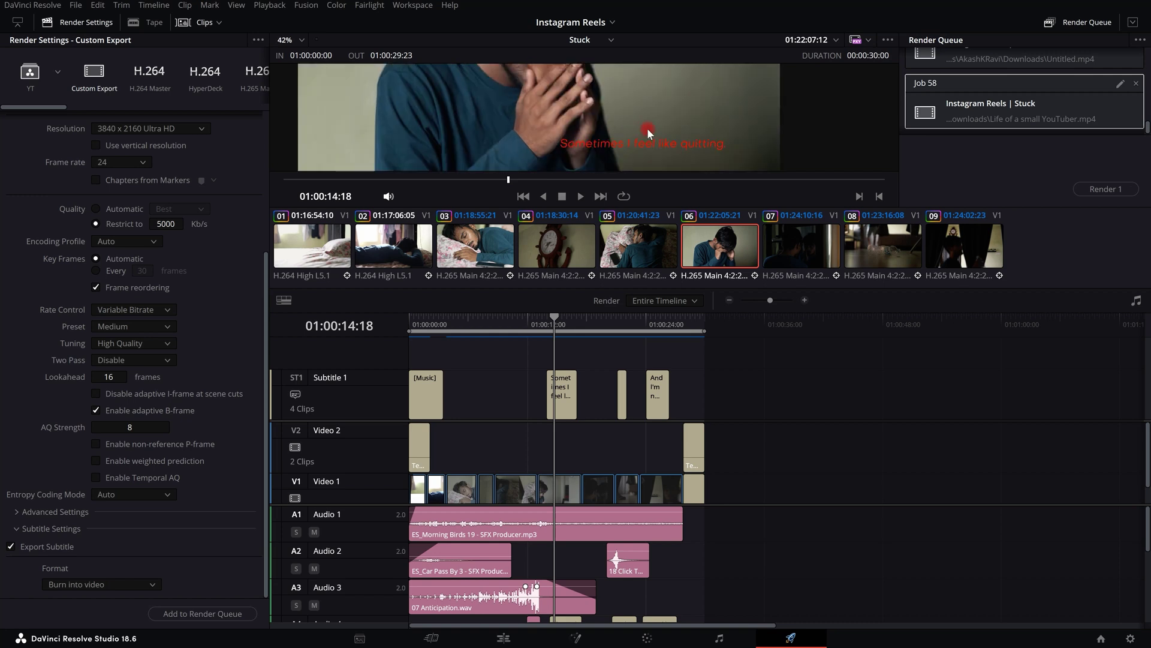
pyautogui.scroll(-1, 646, 127)
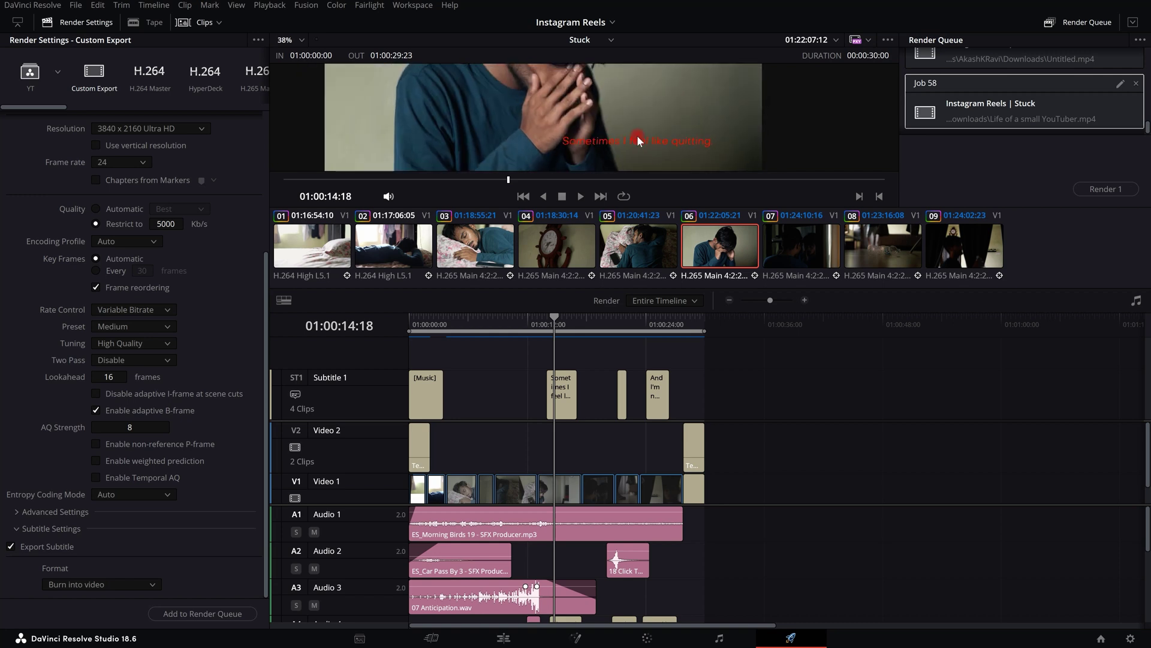
pyautogui.scroll(-3, 637, 135)
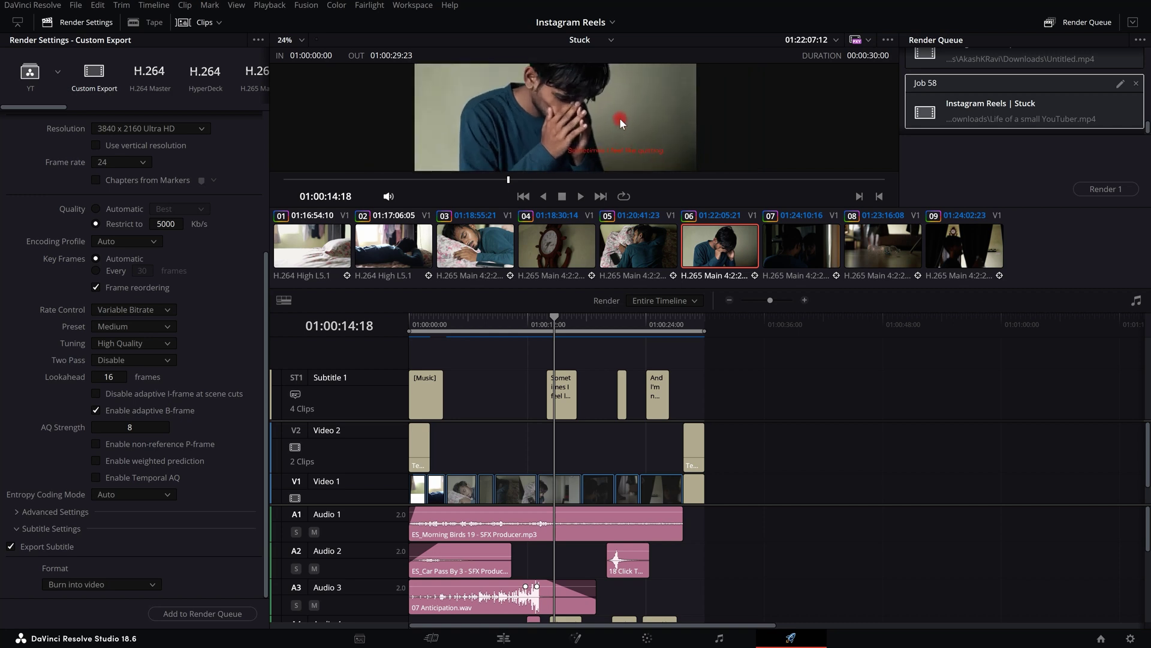
pyautogui.click(196, 615)
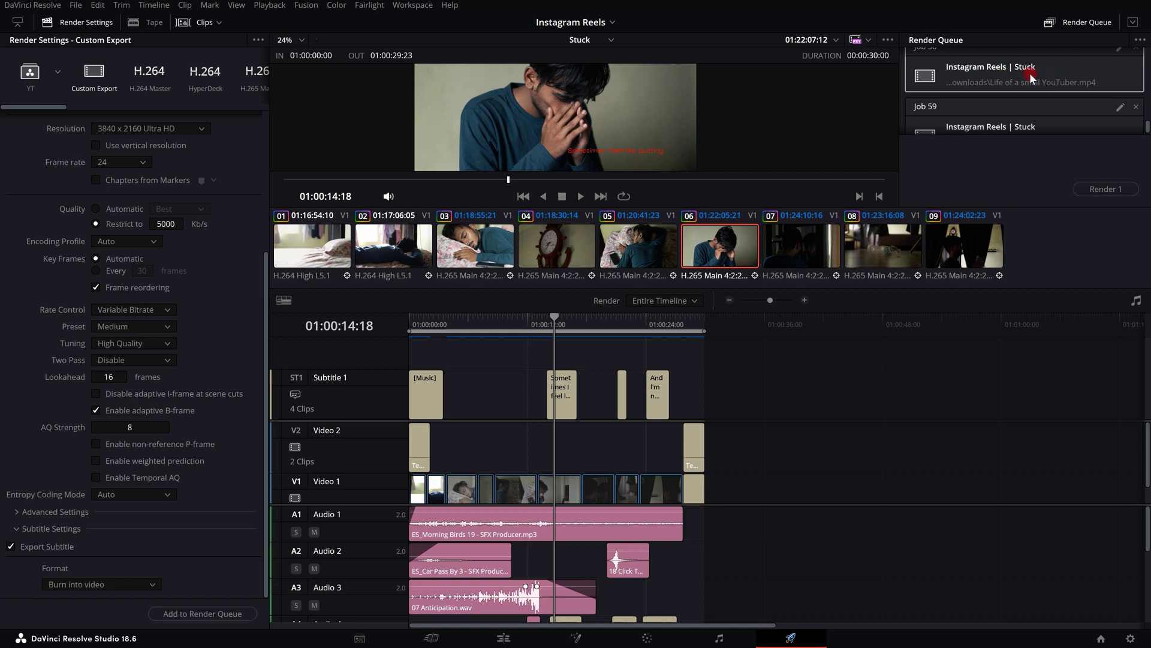
# - Select the burned-in subtitle job and expand the render queue to full height
pyautogui.scroll(-1, 1055, 78)
pyautogui.click(1049, 90)
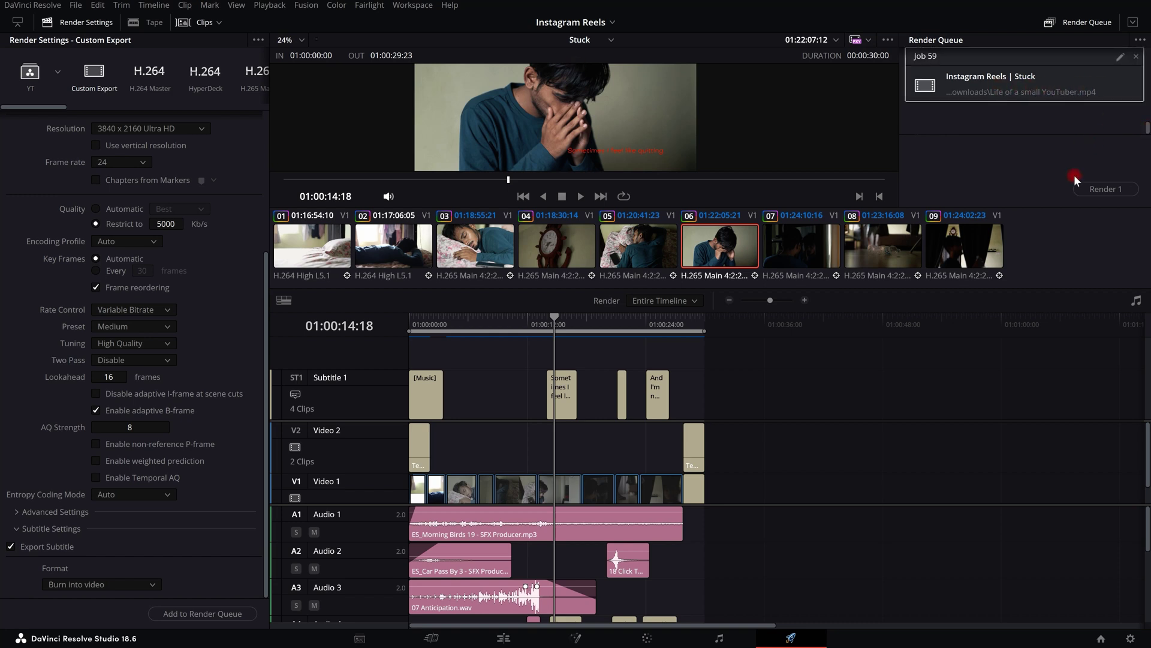
pyautogui.click(1132, 24)
# - Set the subtitle format to As embedded captions with the CEA-608 codec, and add this version to the render queue
pyautogui.click(141, 582)
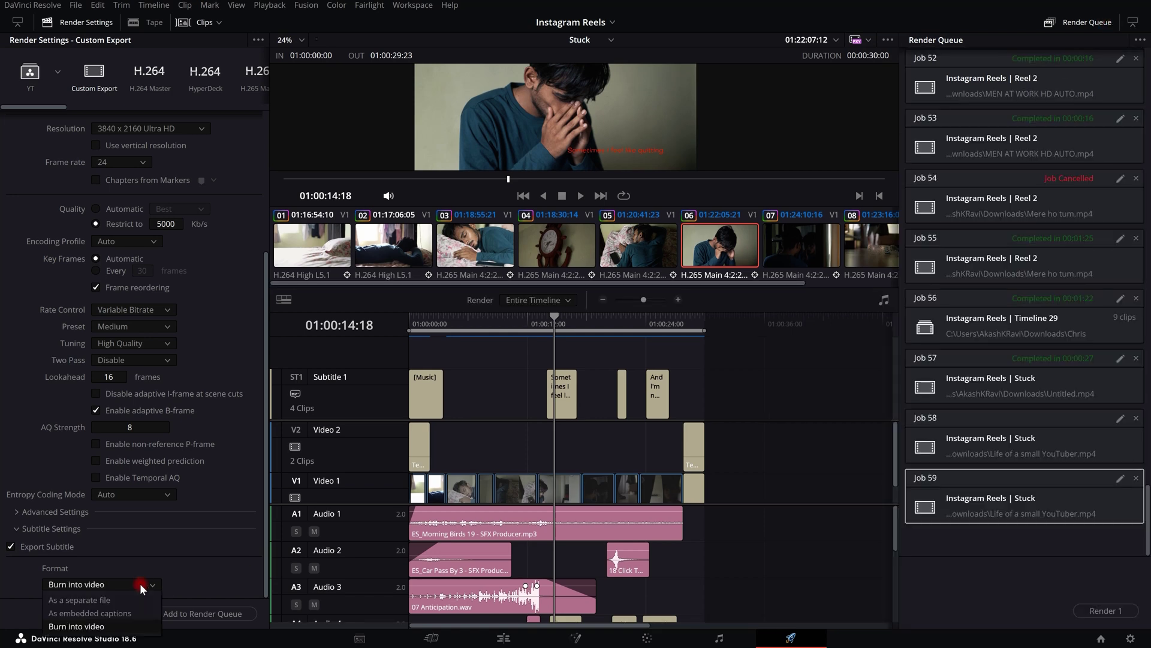
pyautogui.click(102, 613)
pyautogui.scroll(-1, 207, 522)
pyautogui.click(100, 585)
pyautogui.click(52, 614)
pyautogui.click(81, 612)
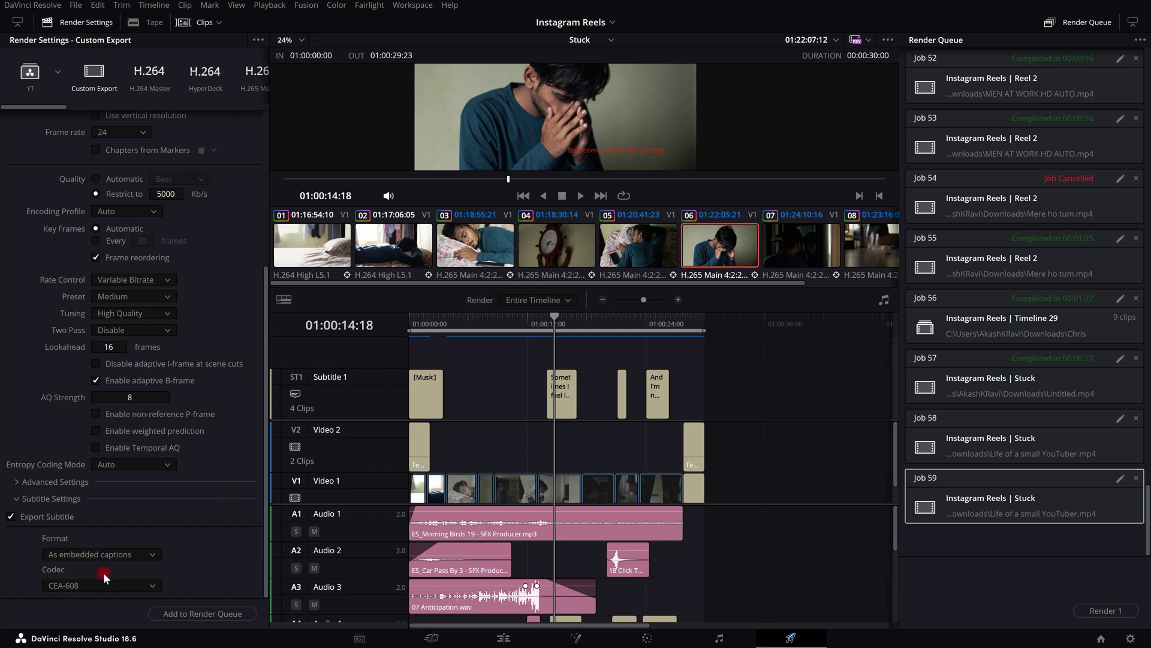
pyautogui.scroll(-3, 639, 145)
pyautogui.scroll(3, 639, 139)
pyautogui.click(124, 588)
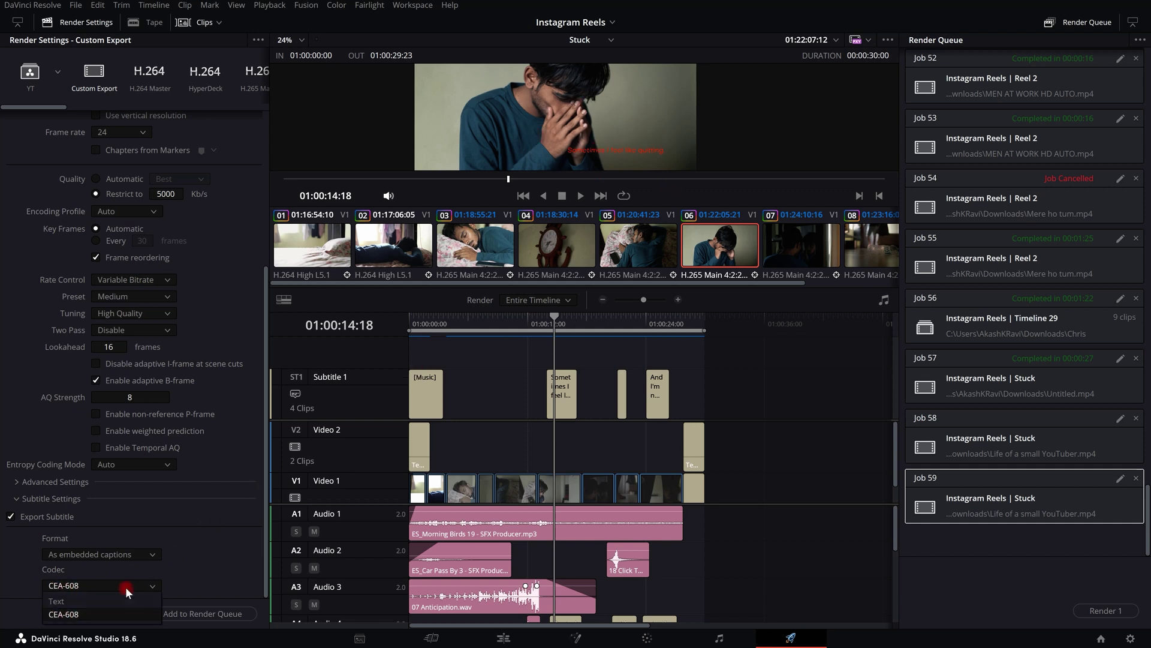
pyautogui.click(96, 615)
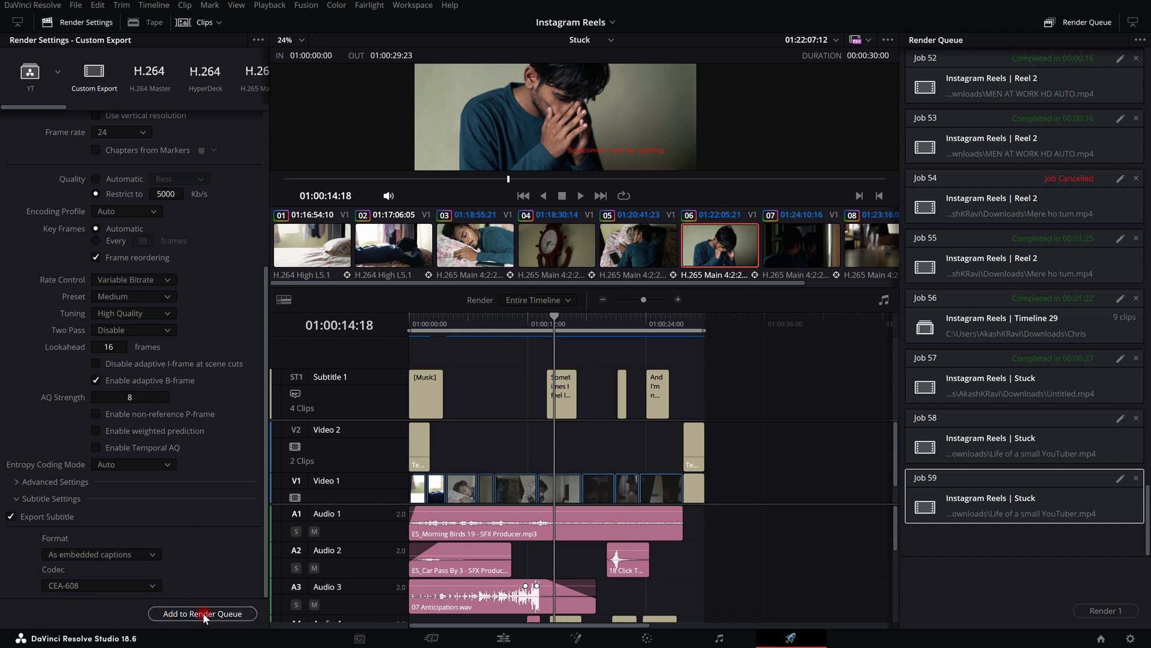
pyautogui.click(202, 613)
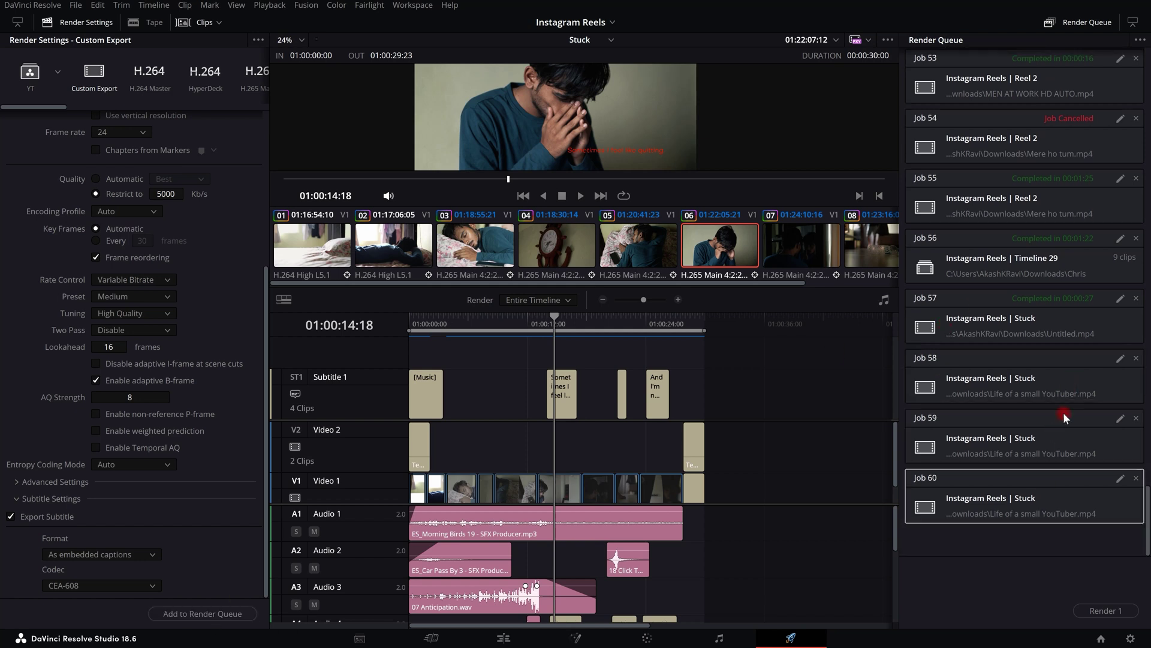
# - Select the three queued "Life of a small YouTuber" jobs and render them together
pyautogui.click(1060, 387)
pyautogui.keyDown('shift'); pyautogui.click(1057, 479); pyautogui.keyUp('shift')
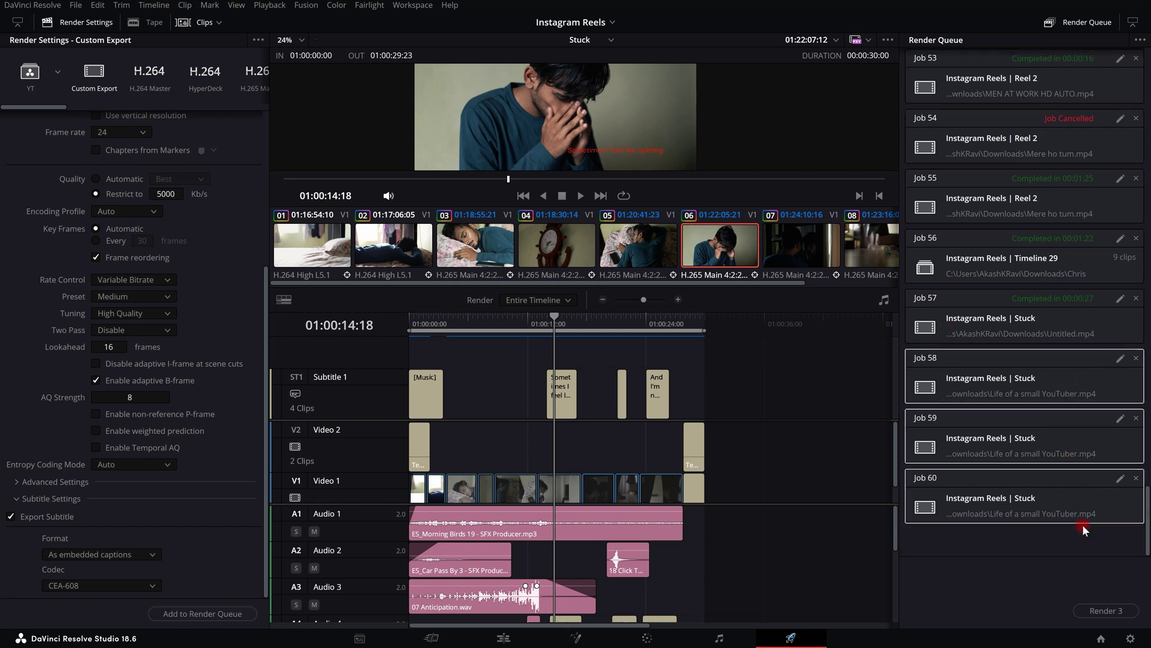
pyautogui.click(1107, 611)
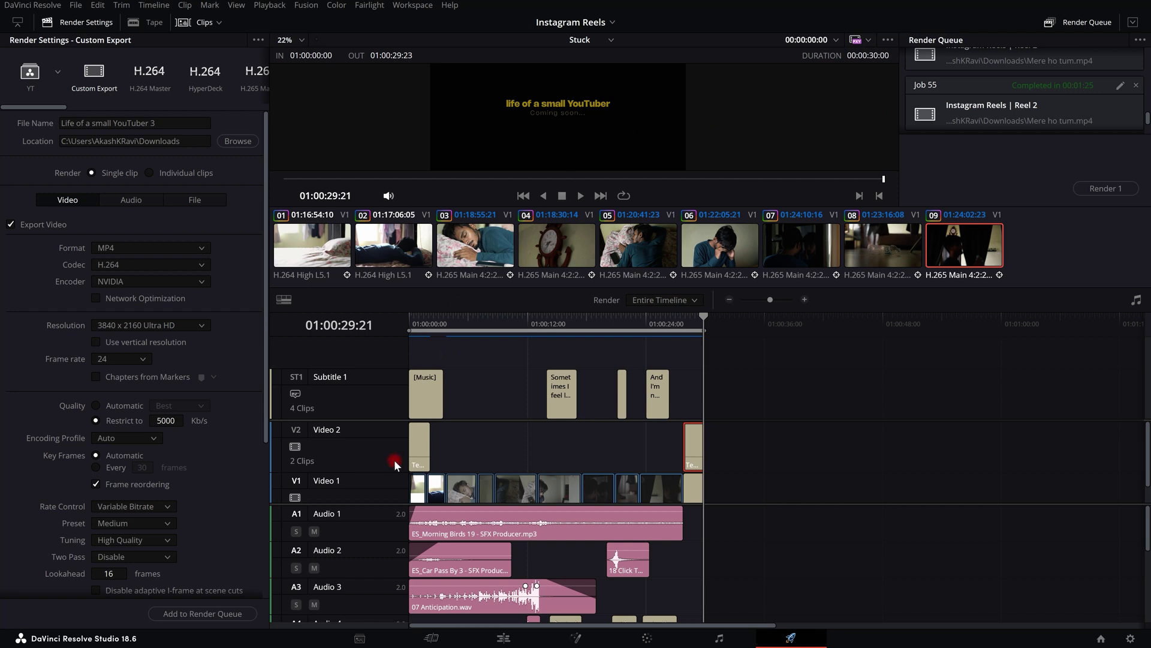
# - Switch to File Explorer, go to the Downloads folder and open the rendered "Life of a small YouTuber" video for playback
pyautogui.press('super+e')
pyautogui.scroll(2, 90, 207)
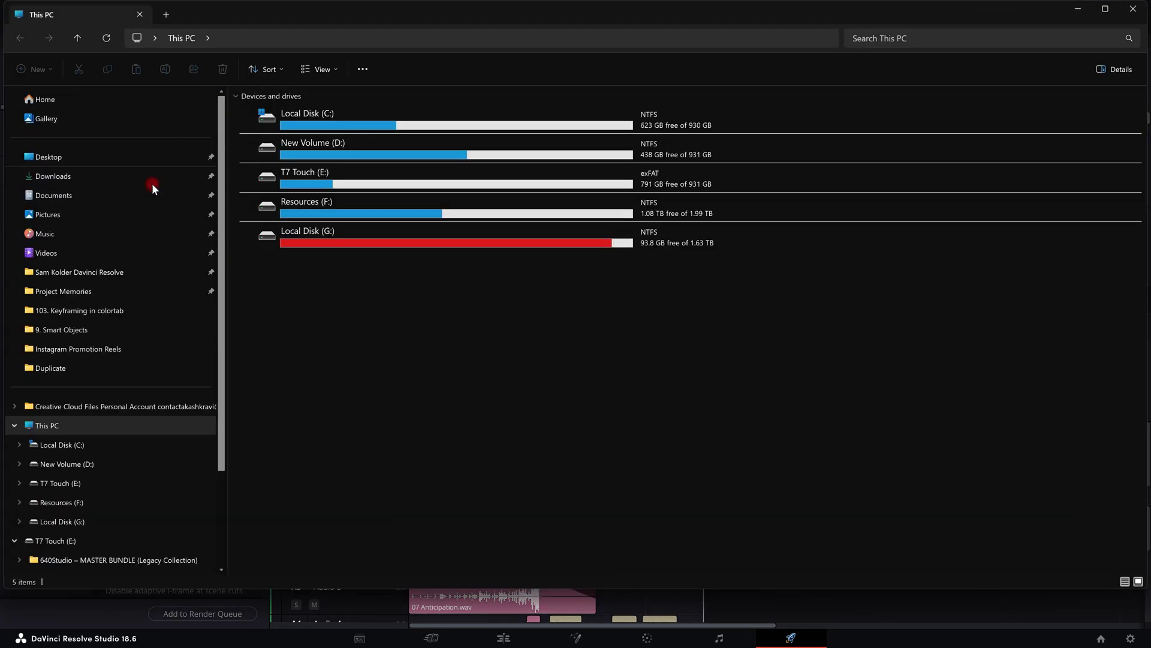
pyautogui.click(120, 180)
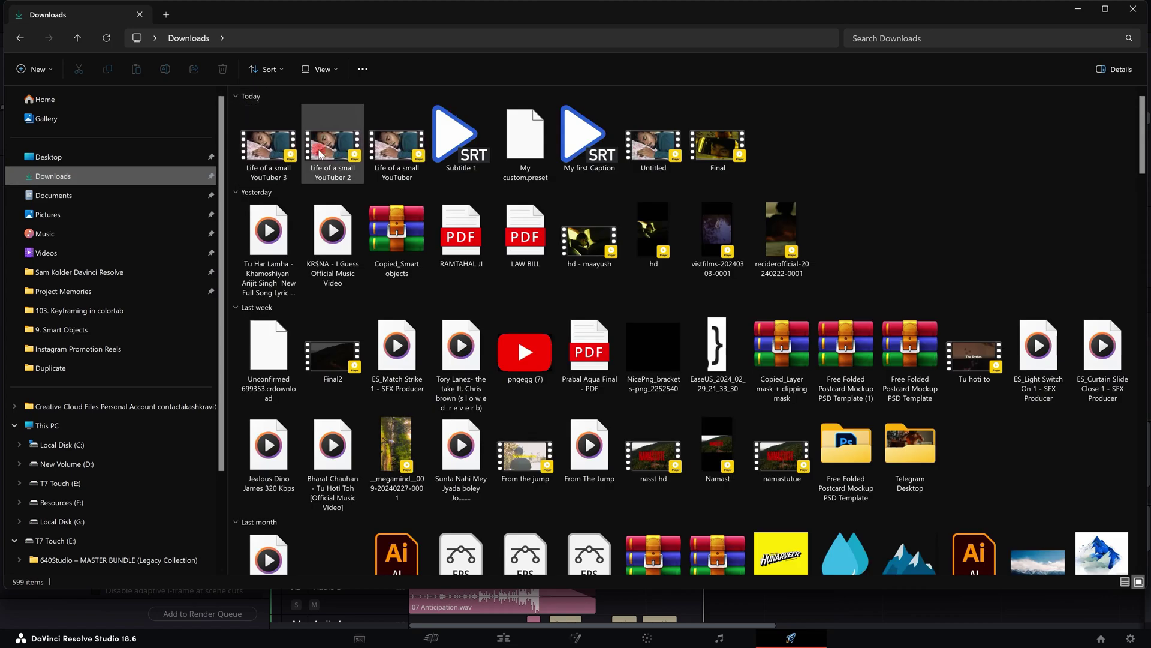
pyautogui.click(396, 143)
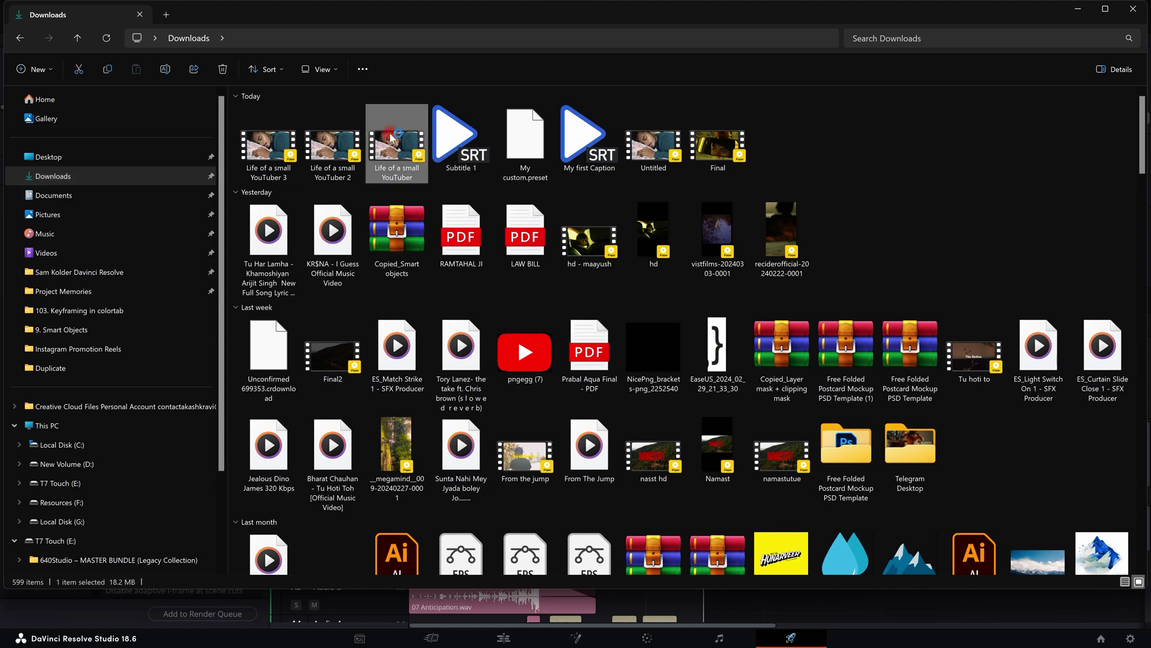
pyautogui.doubleClick(390, 134)
# - Play the opening of the "Life of a small YouTuber" video at 15% volume to check its first subtitle
pyautogui.press('space')
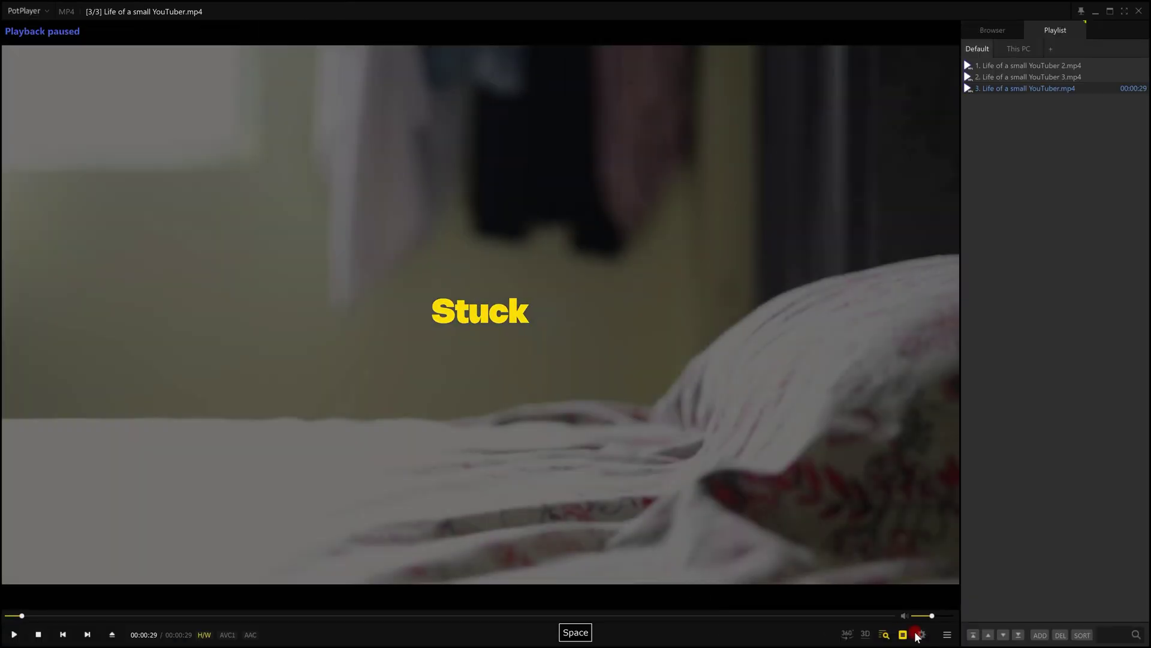
pyautogui.moveTo(928, 624); pyautogui.dragTo(919, 616)
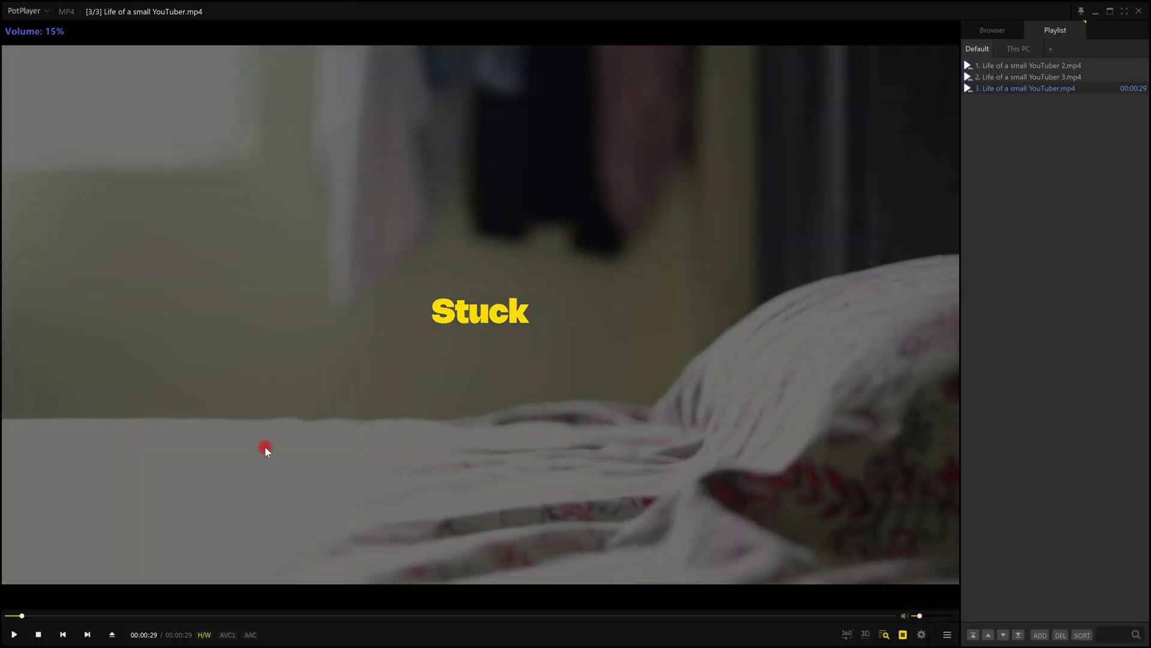
pyautogui.press('space')
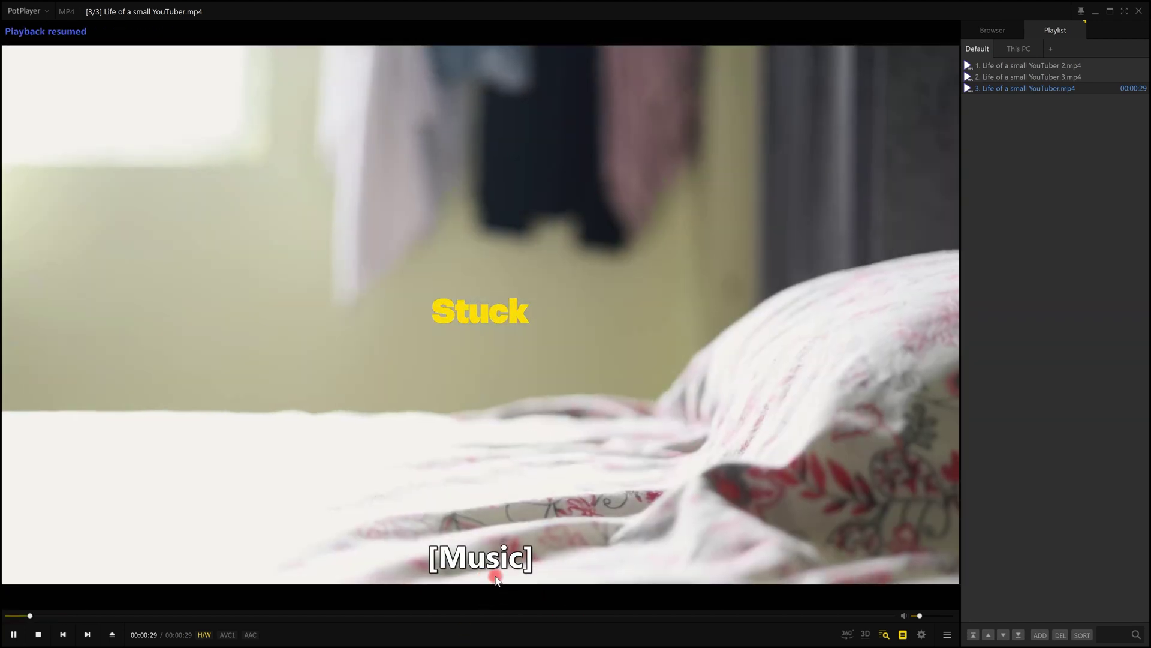
pyautogui.press('space')
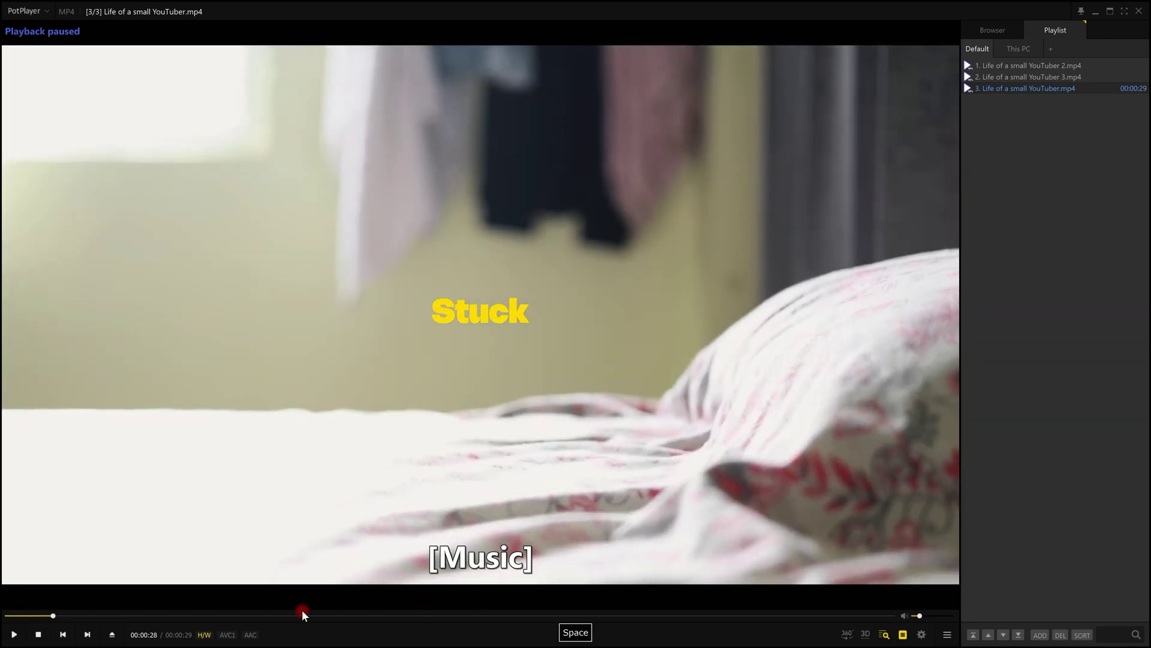
# - Skip ahead toward the middle of the video and play that passage at 52% volume to check its subtitles
pyautogui.click(318, 617)
pyautogui.moveTo(318, 617); pyautogui.dragTo(372, 616)
pyautogui.press('space')
pyautogui.click(928, 615)
pyautogui.moveTo(928, 615); pyautogui.dragTo(933, 616)
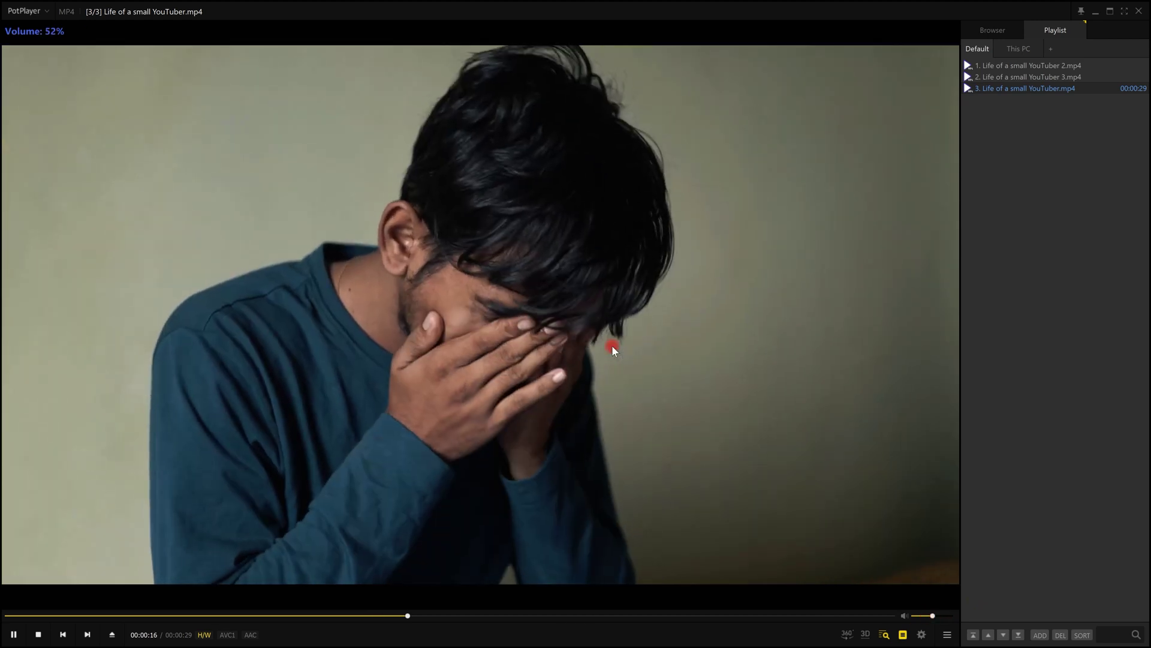
pyautogui.press('Tab')
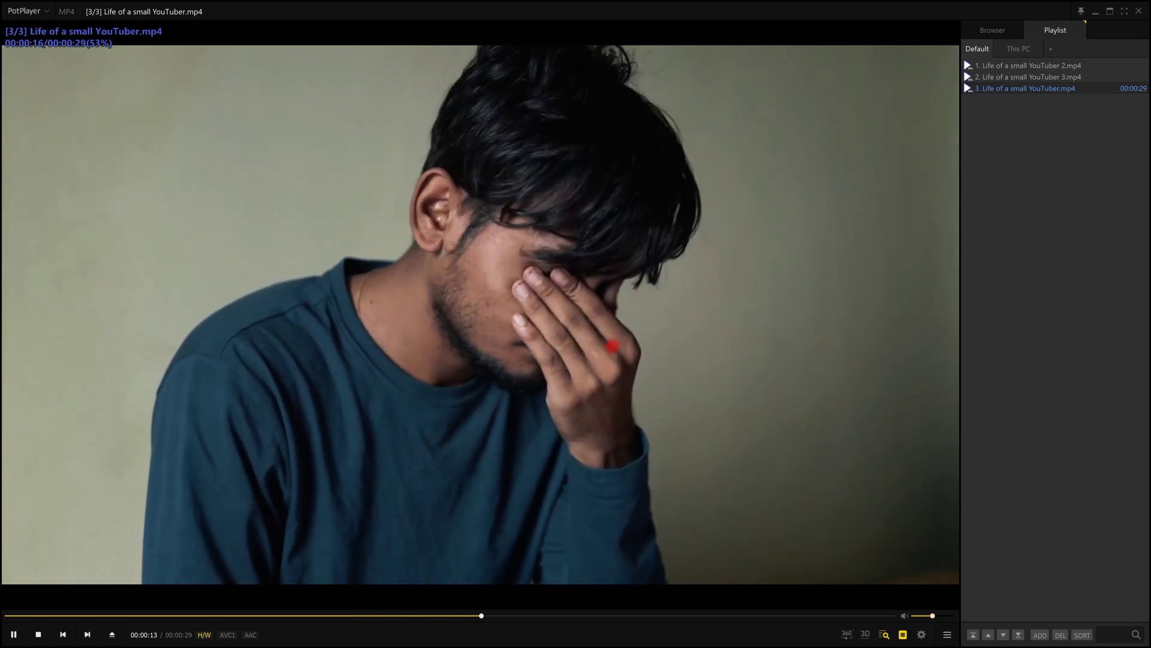
pyautogui.press('space')
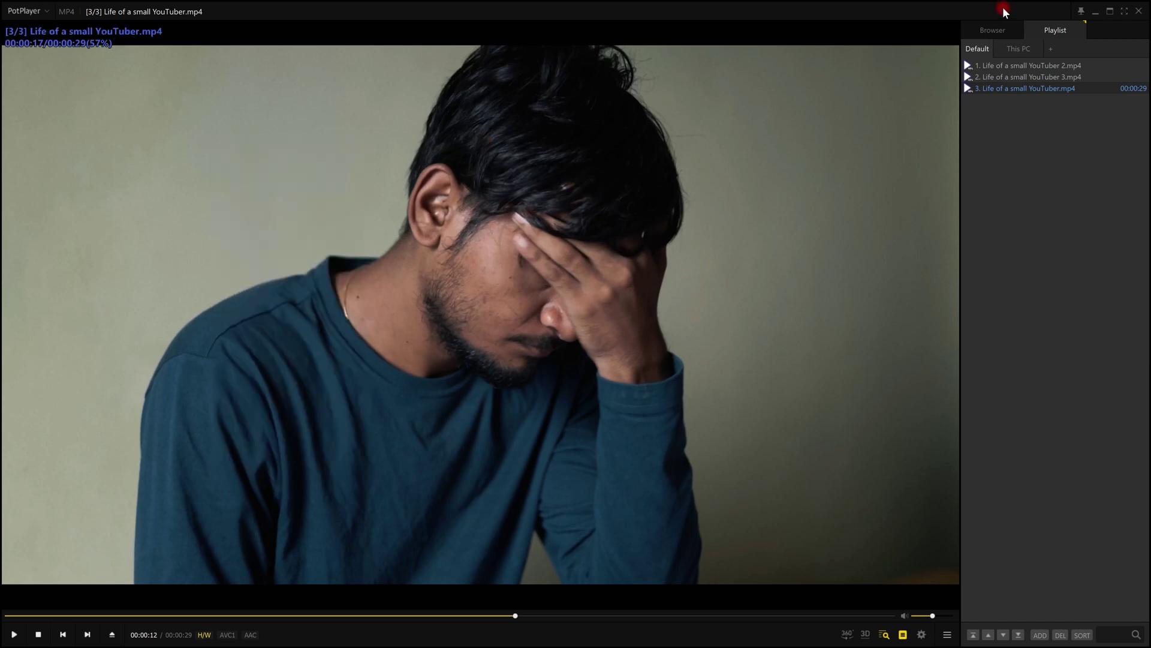
# - Move the player aside to view the separate Subtitle 1 SRT file in Downloads, and close the player
pyautogui.moveTo(1003, 9); pyautogui.dragTo(901, 388)
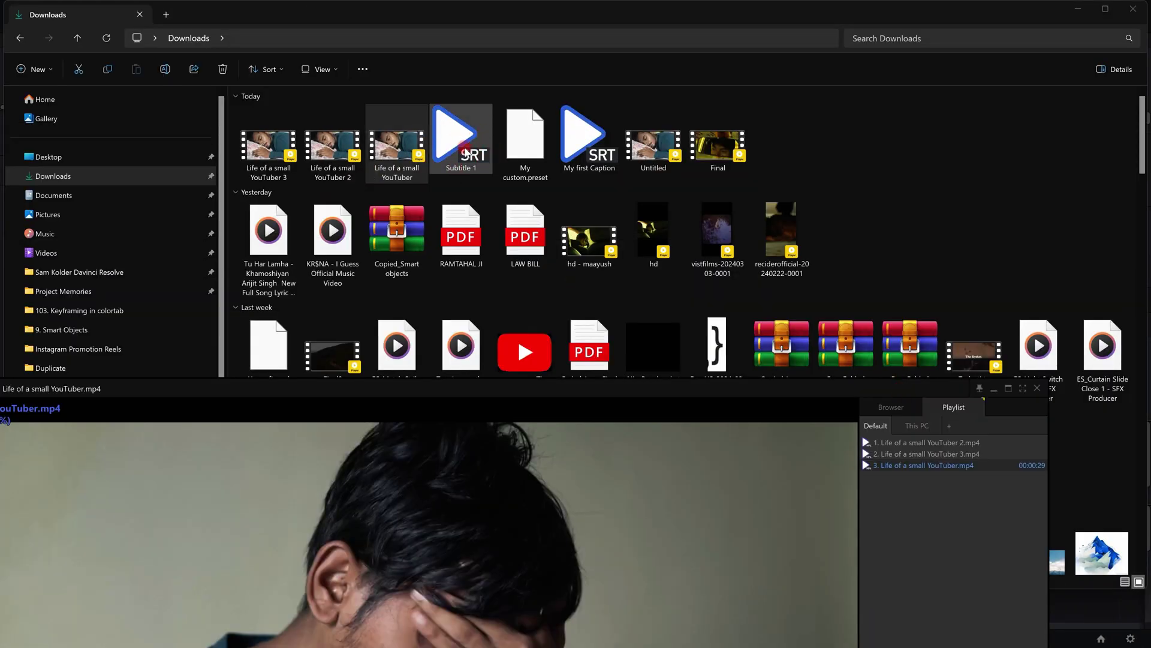
pyautogui.moveTo(684, 392); pyautogui.dragTo(774, 42)
pyautogui.rightClick(444, 197)
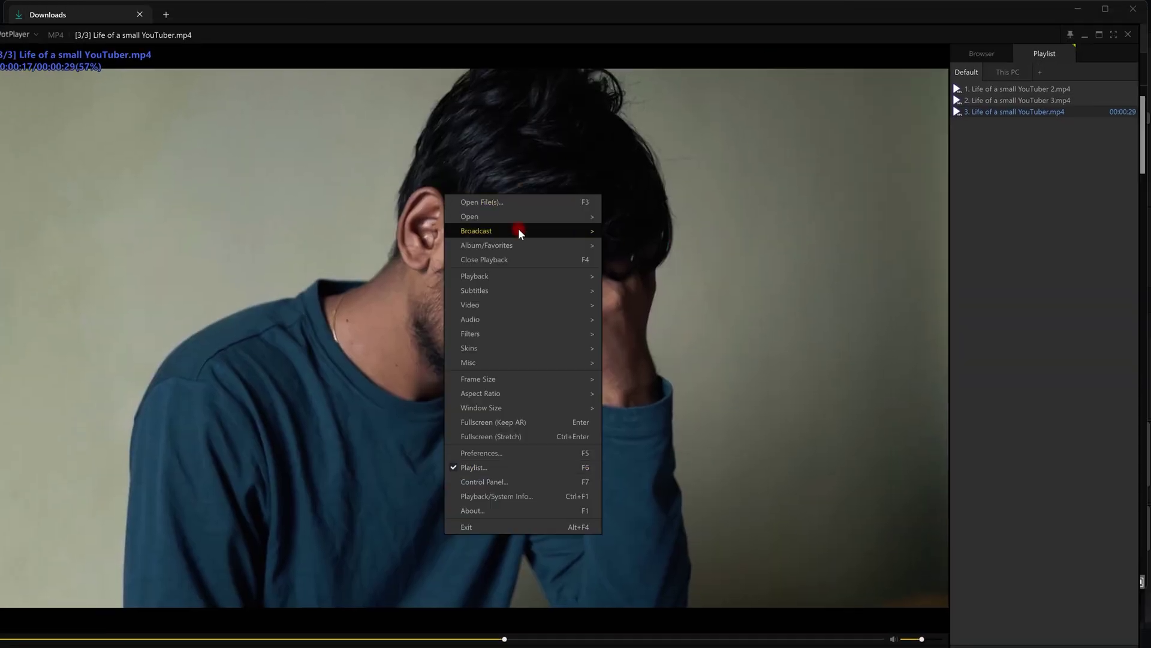
pyautogui.click(330, 255)
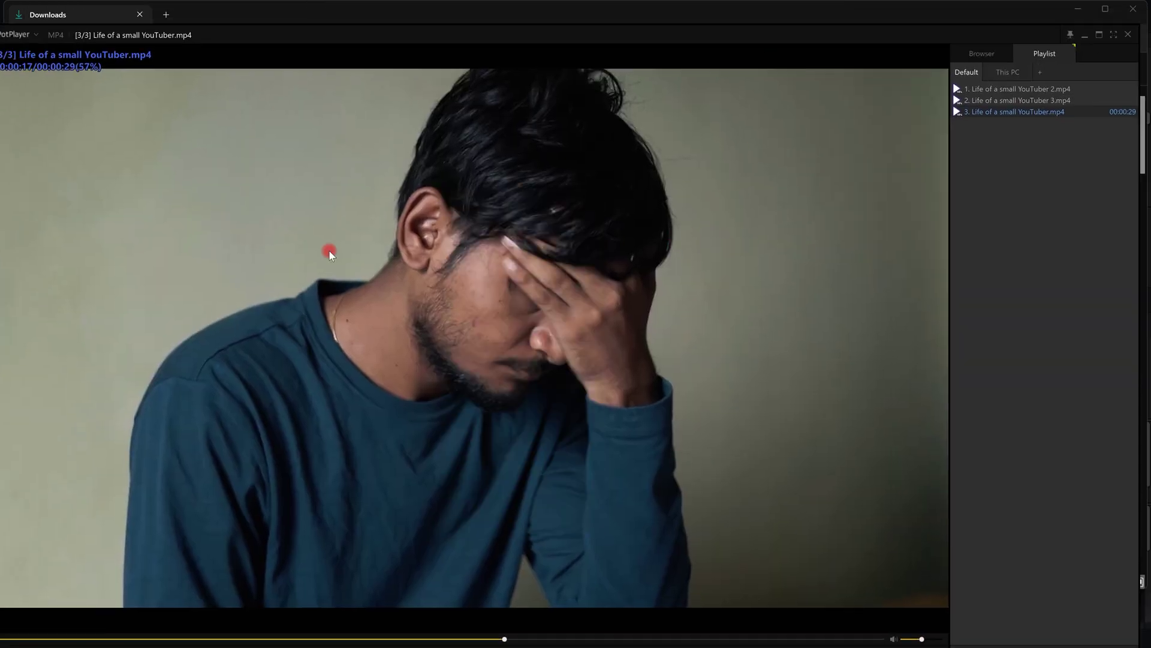
pyautogui.moveTo(563, 40); pyautogui.dragTo(574, 28)
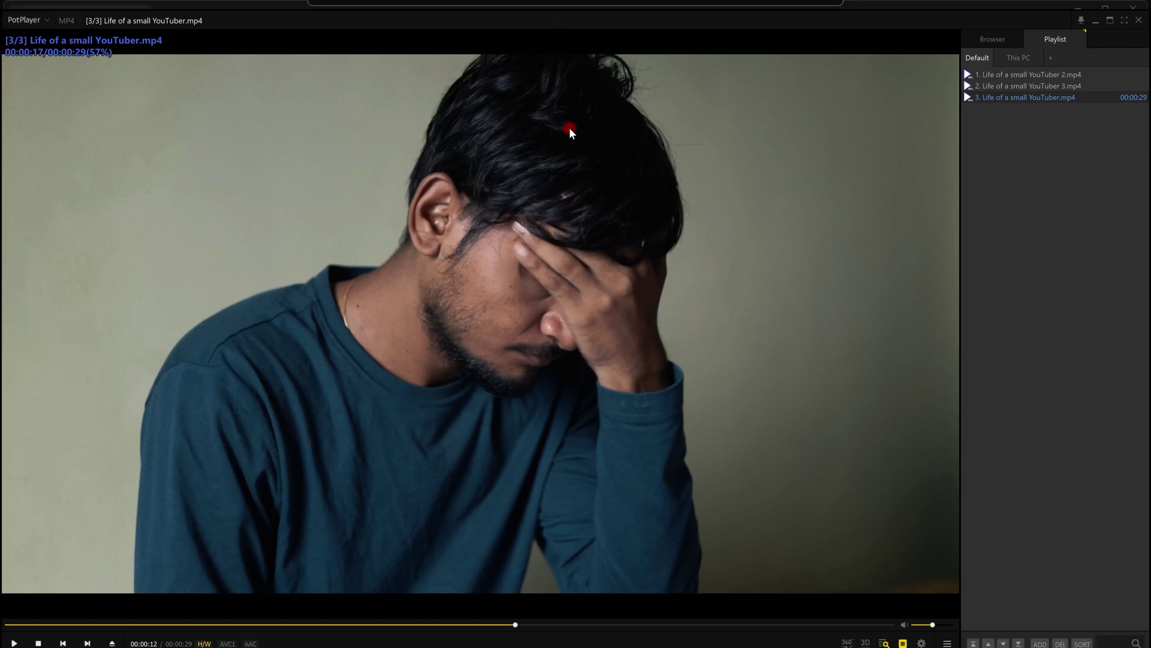
pyautogui.doubleClick(560, 293)
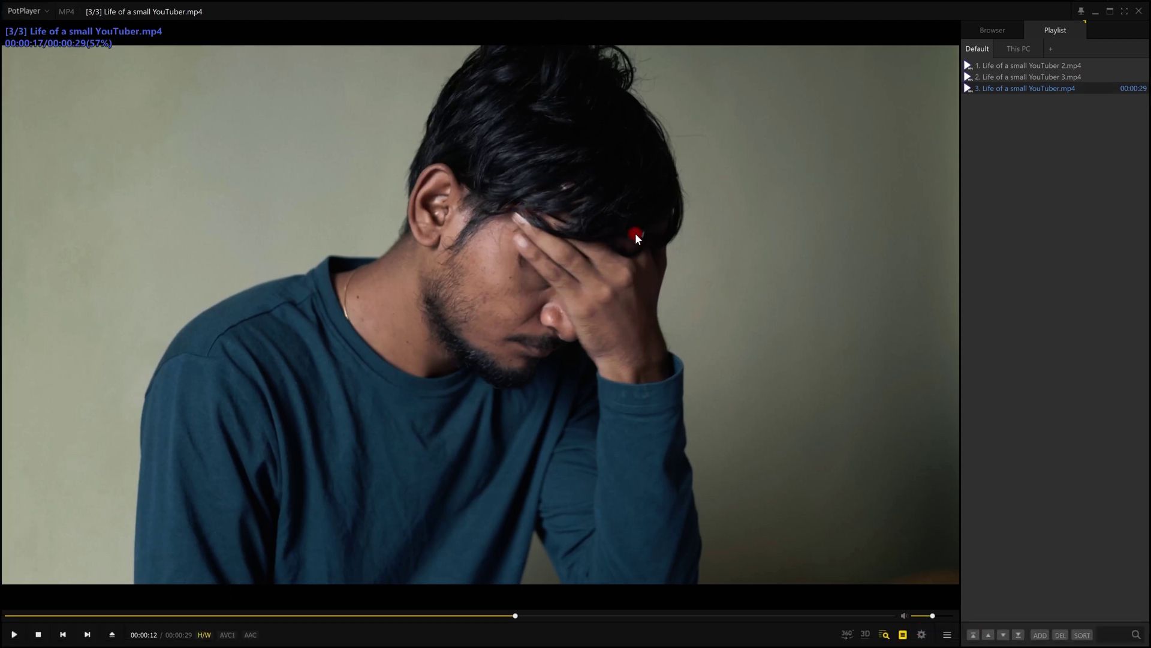
pyautogui.hotkey('alt', 'F4')
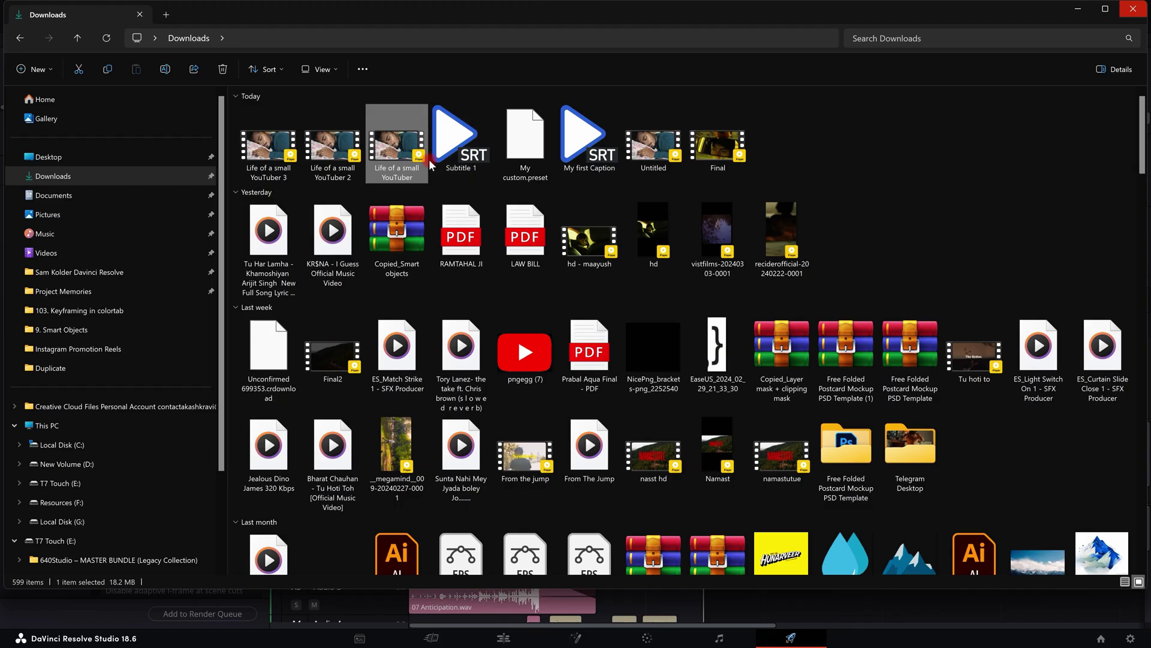
# - Open "Life of a small YouTuber 2" from Downloads and play its opening to check the burned-in subtitle
pyautogui.click(341, 150)
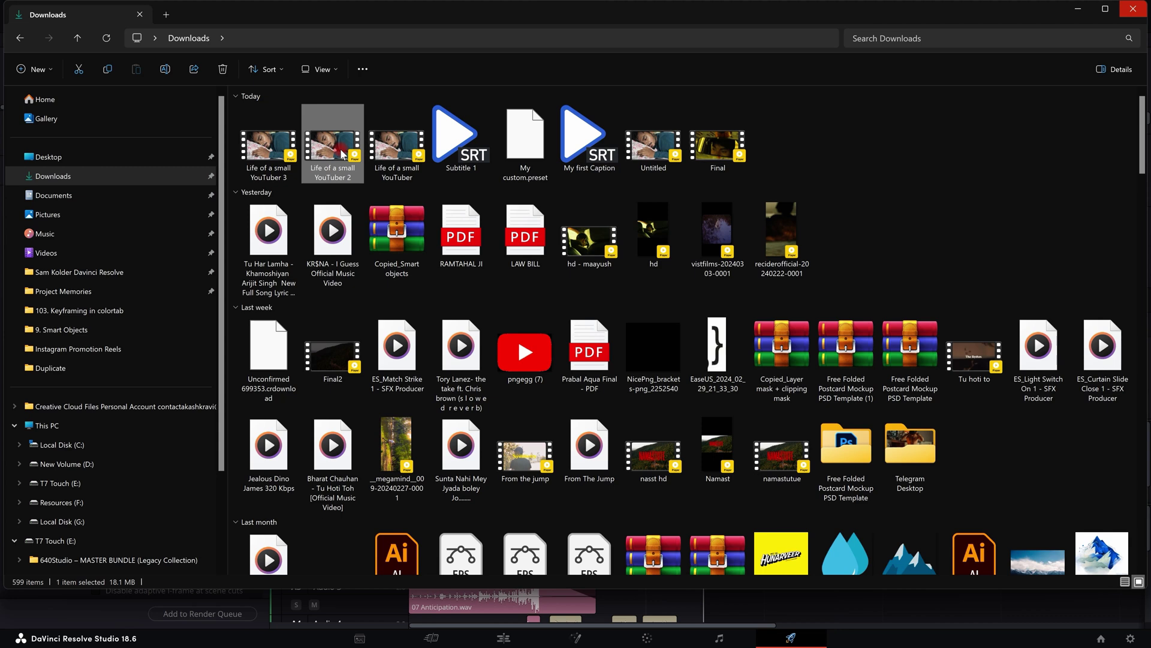
pyautogui.doubleClick(342, 151)
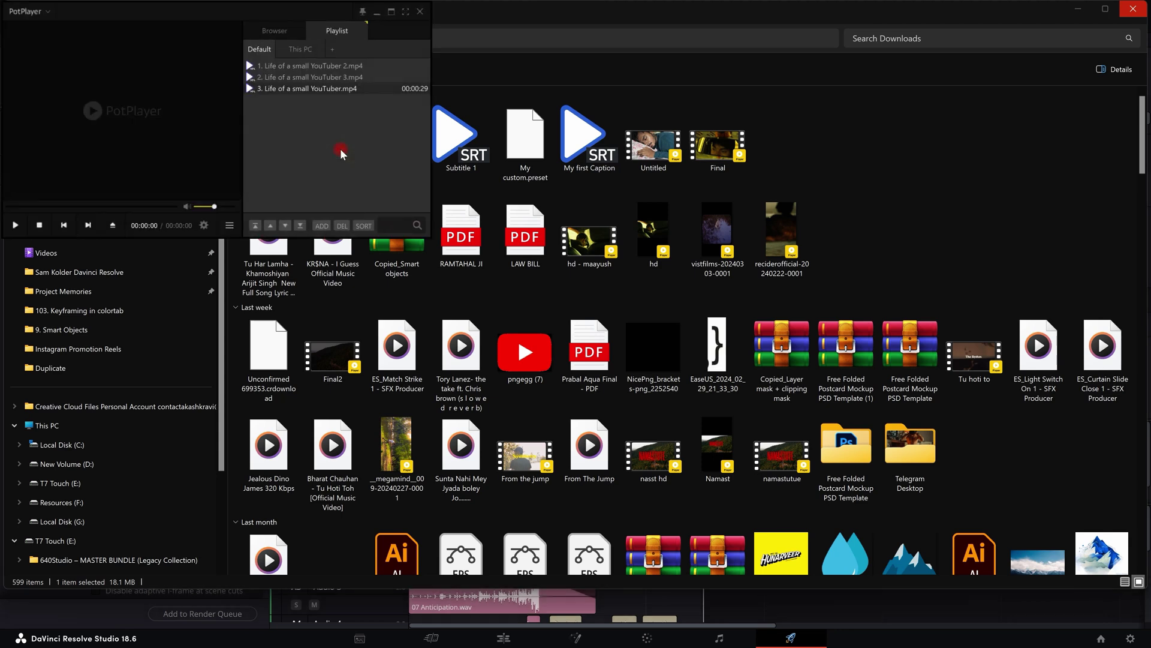
pyautogui.press('space')
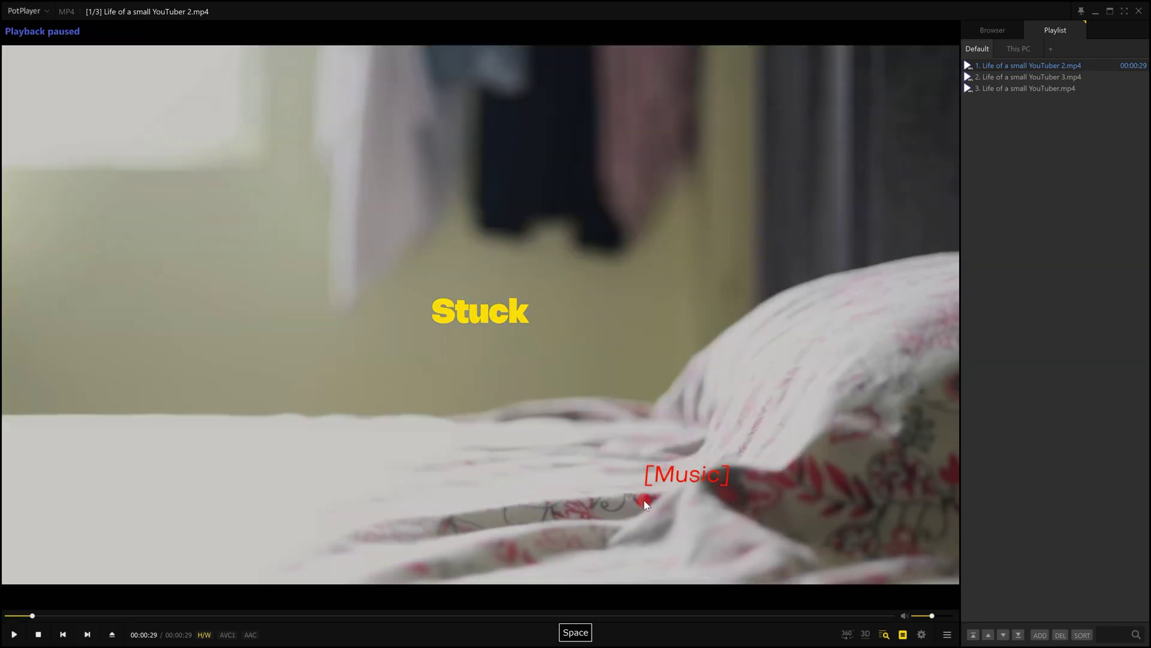
pyautogui.press('space')
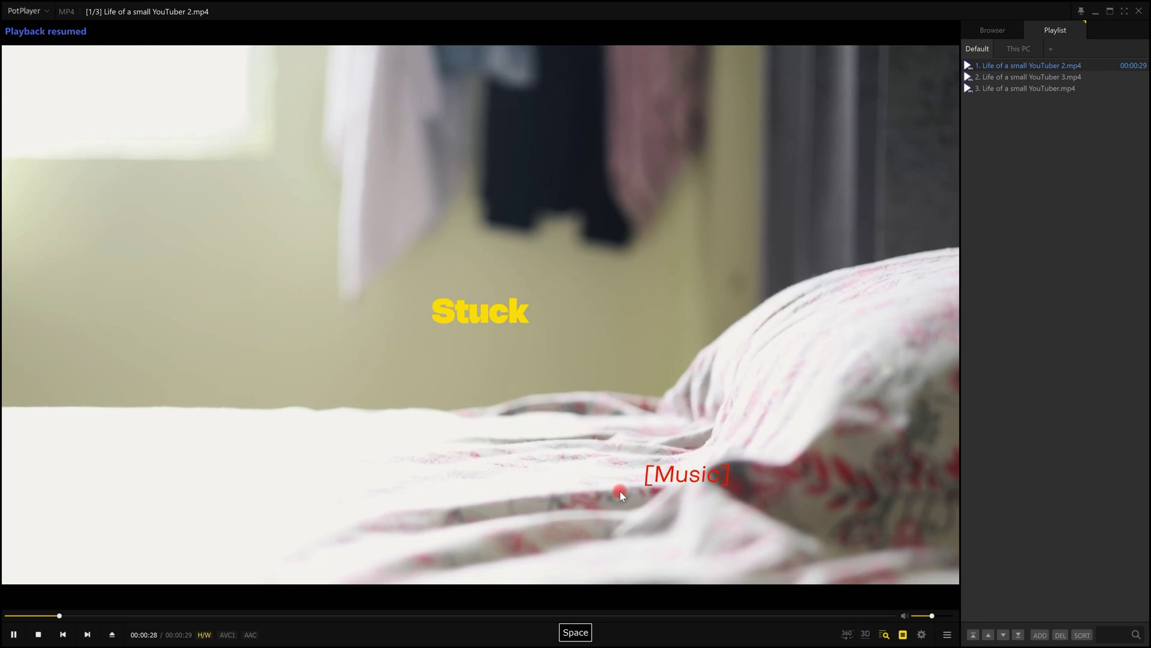
# - Skip to about 12 seconds, examine the burned-in subtitle during playback, and close the player
pyautogui.click(147, 615)
pyautogui.moveTo(200, 618); pyautogui.dragTo(396, 616)
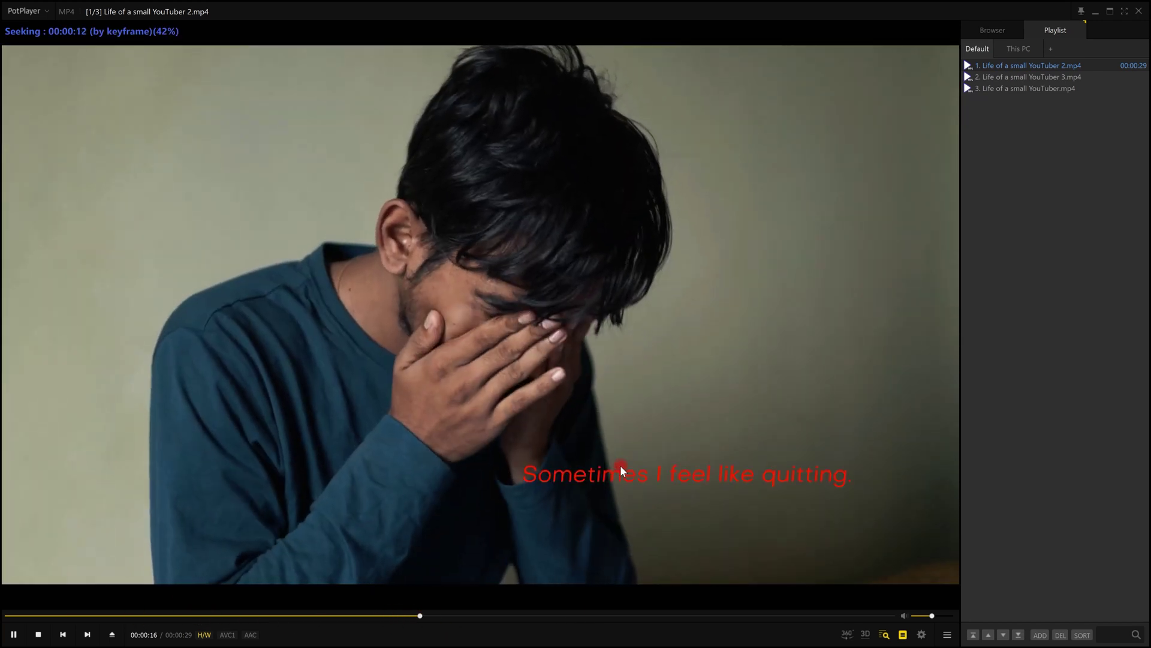
pyautogui.press('space')
pyautogui.press('space')
pyautogui.press('space')
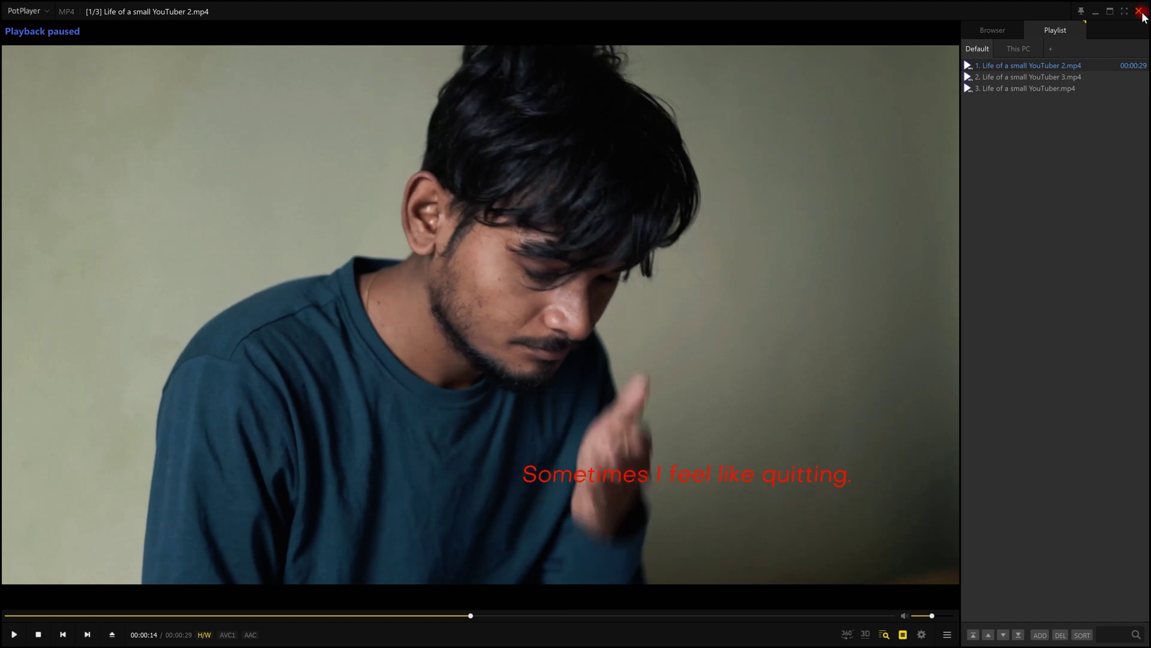
pyautogui.click(1139, 11)
# - Select "Life of a small YouTuber 3", review the subtitle format and codec settings in DaVinci Resolve, and return to Downloads
pyautogui.click(275, 150)
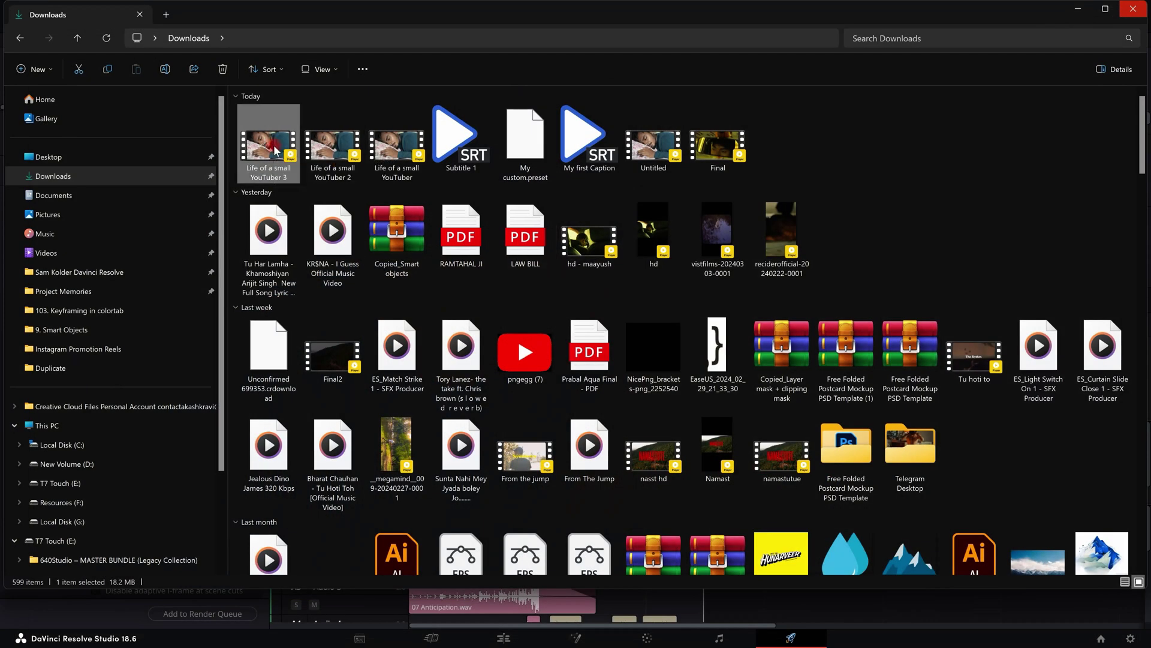
pyautogui.hotkey('alt', 'Tab')
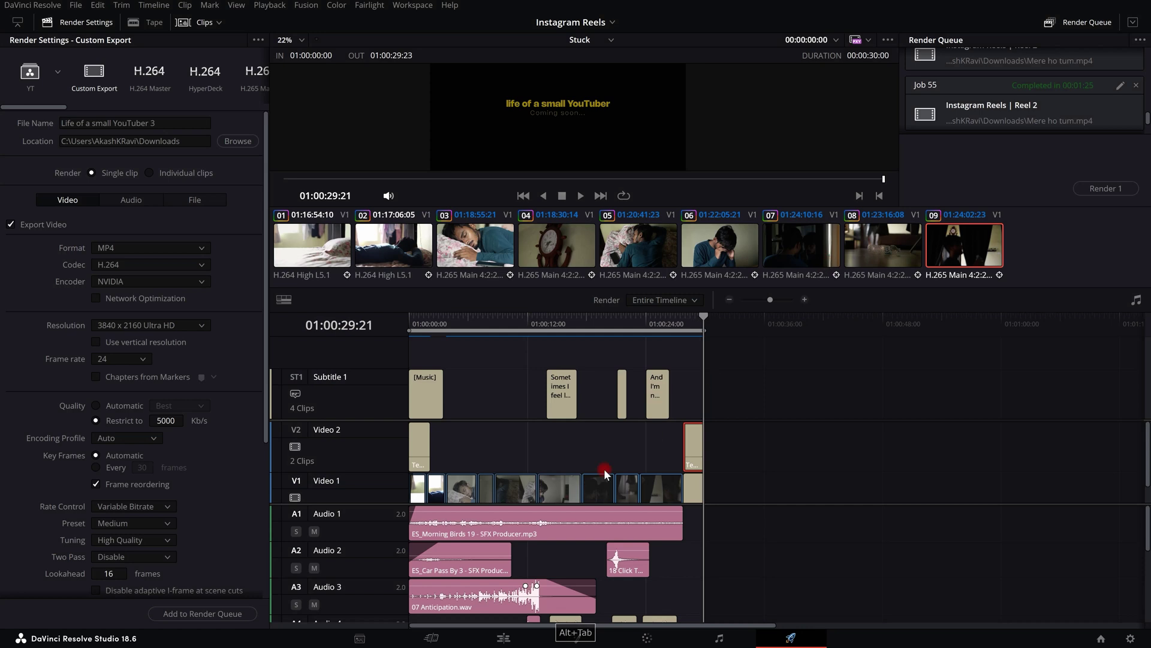
pyautogui.scroll(-5, 241, 577)
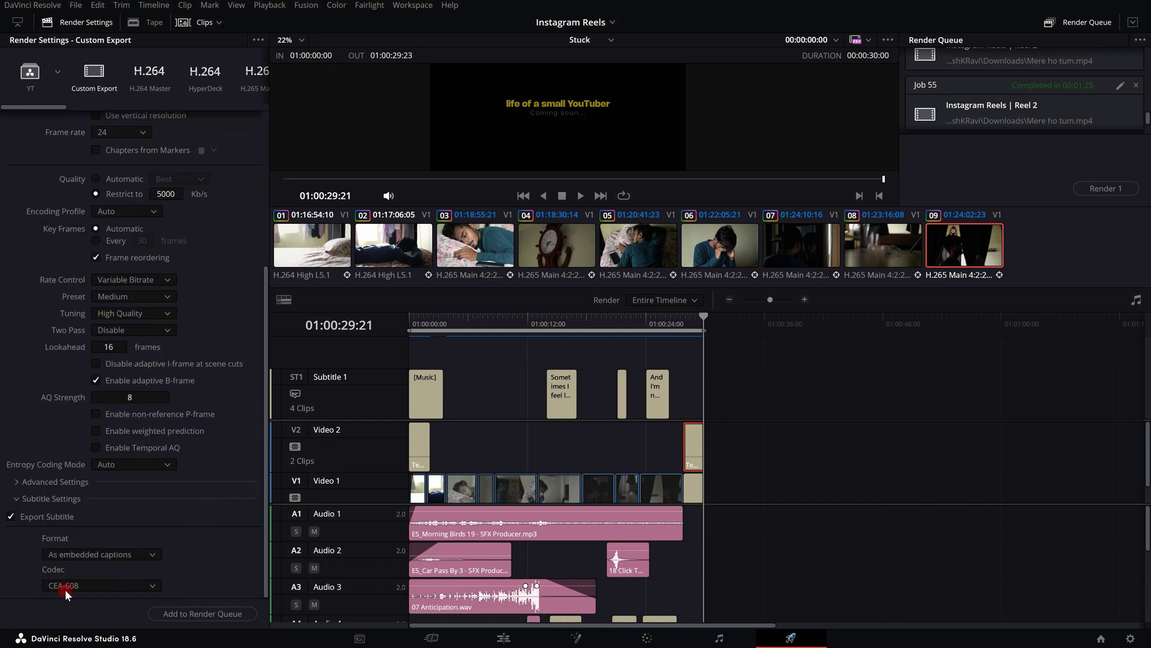
pyautogui.hotkey('alt', 'Tab')
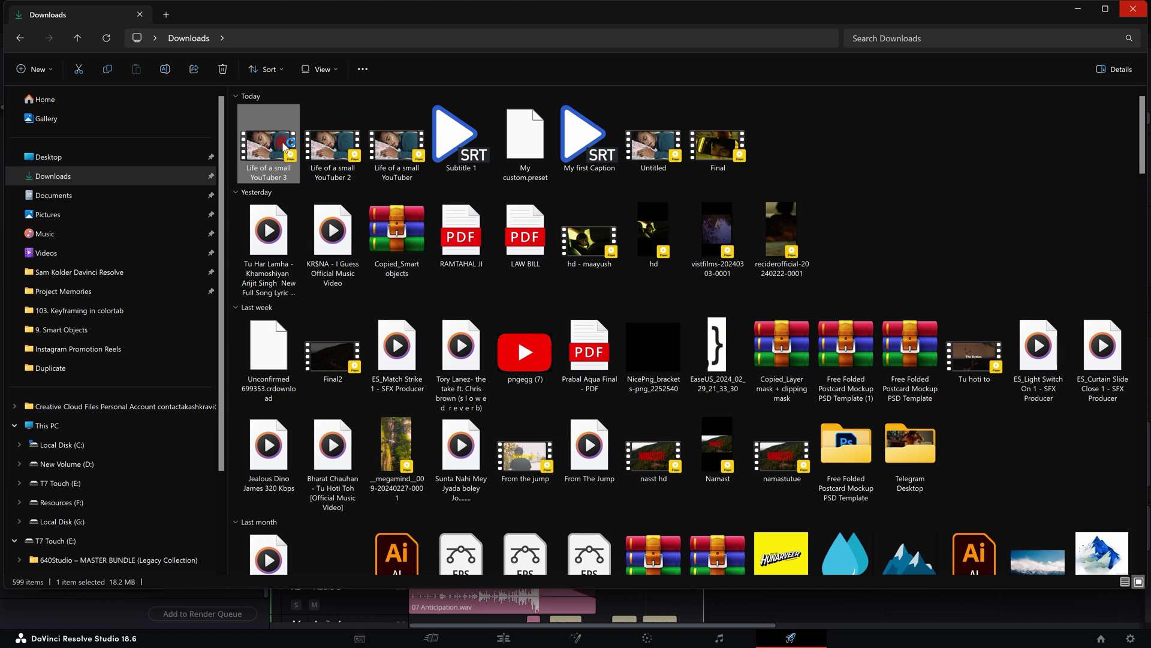
# - Open "Life of a small YouTuber 3" and play its opening to check the embedded caption
pyautogui.doubleClick(285, 145)
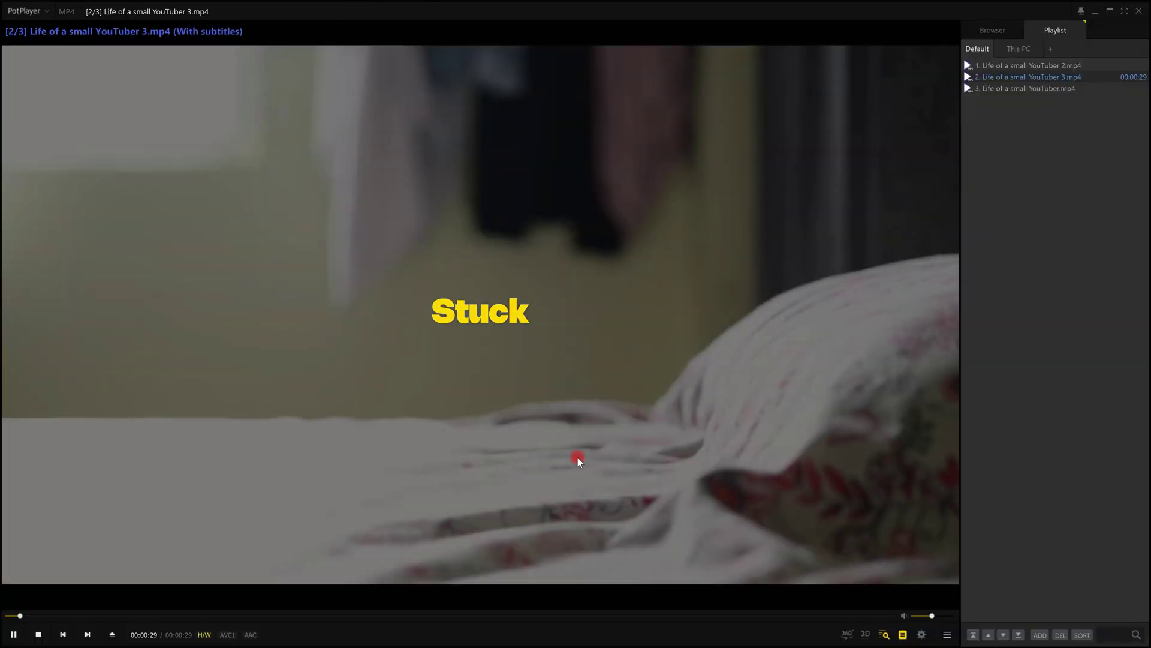
pyautogui.press('space')
pyautogui.press('space')
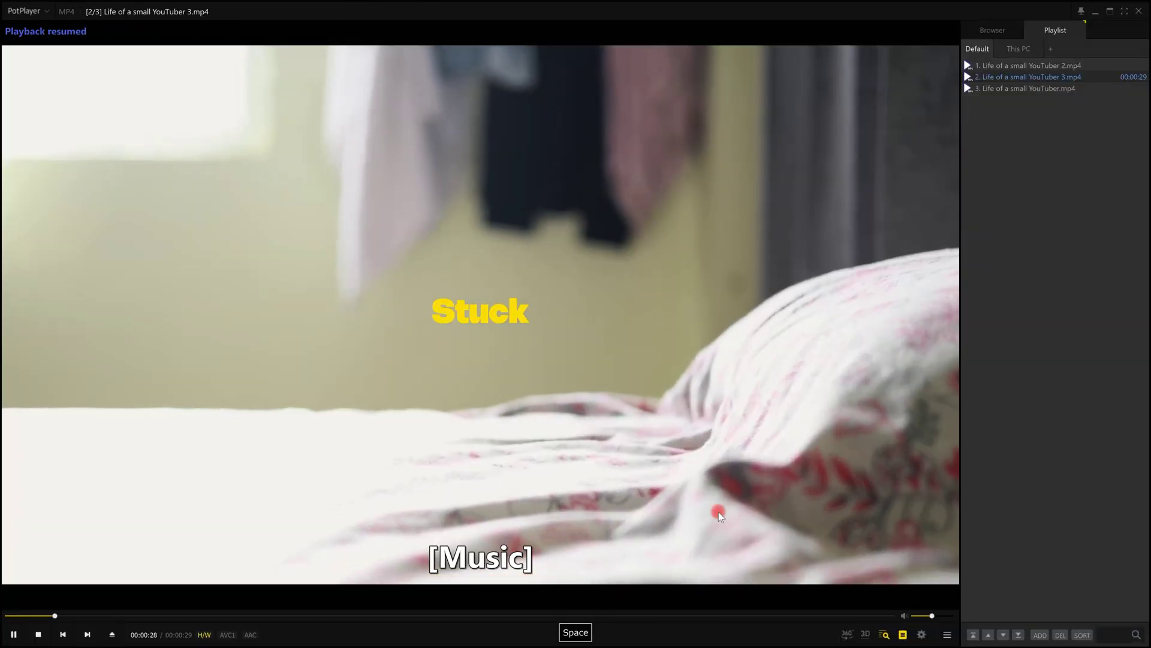
# - Skip to about 13 seconds and play that passage to examine how the embedded caption is displayed
pyautogui.click(358, 615)
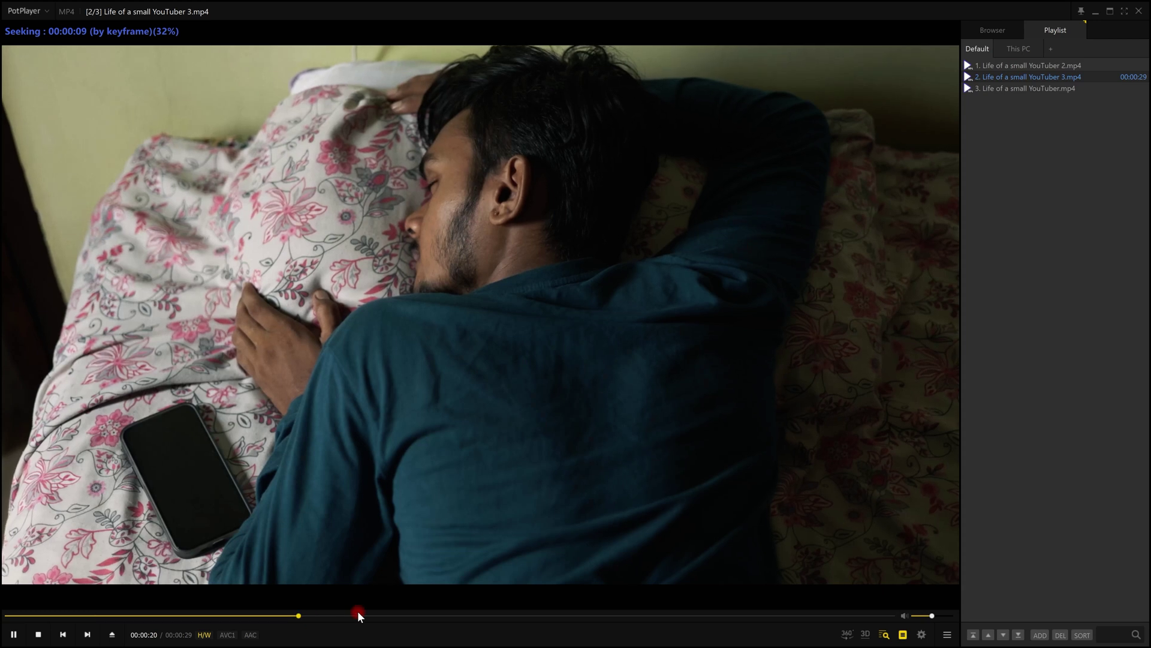
pyautogui.click(453, 615)
pyautogui.press('space')
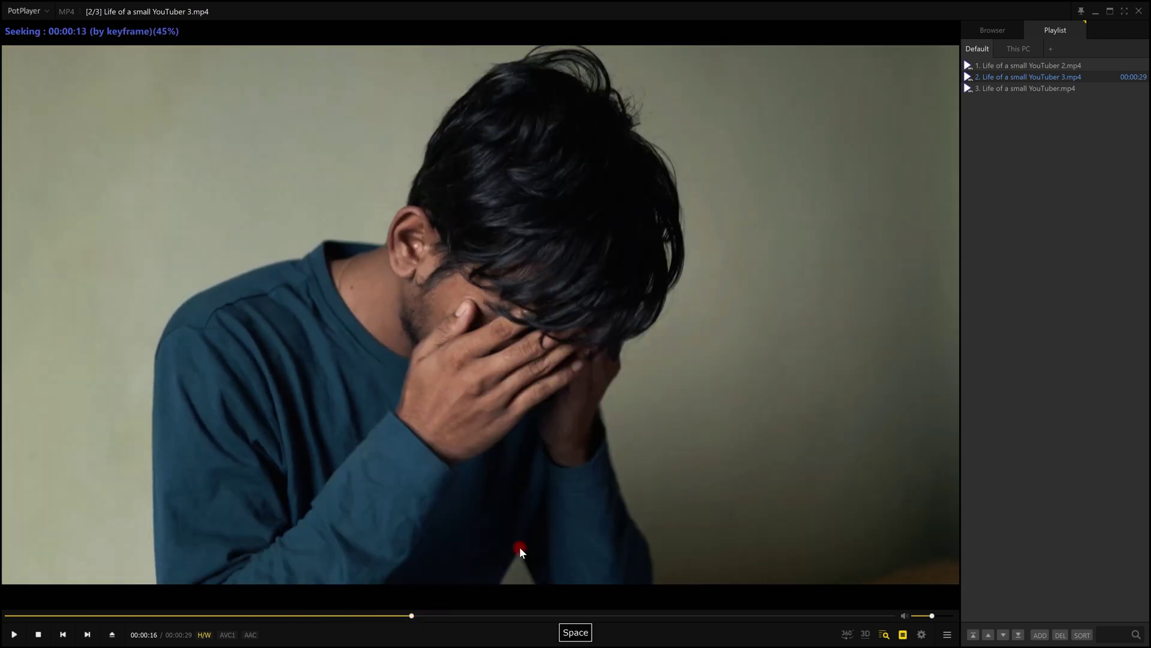
pyautogui.press('space')
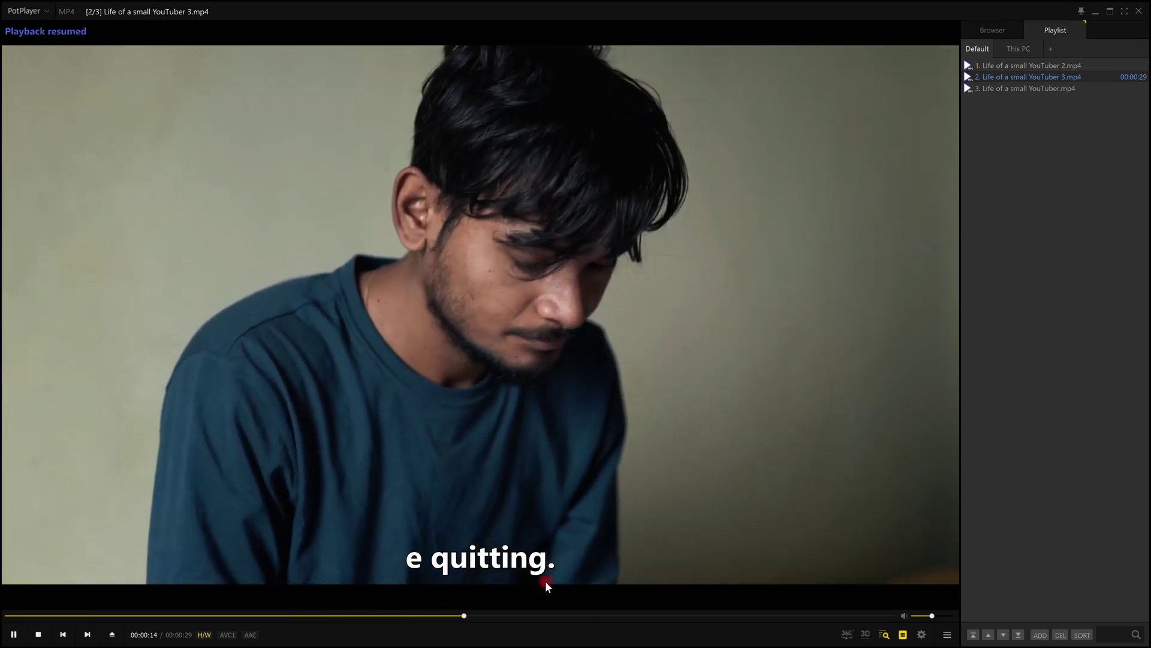
pyautogui.press('space')
pyautogui.click(503, 563)
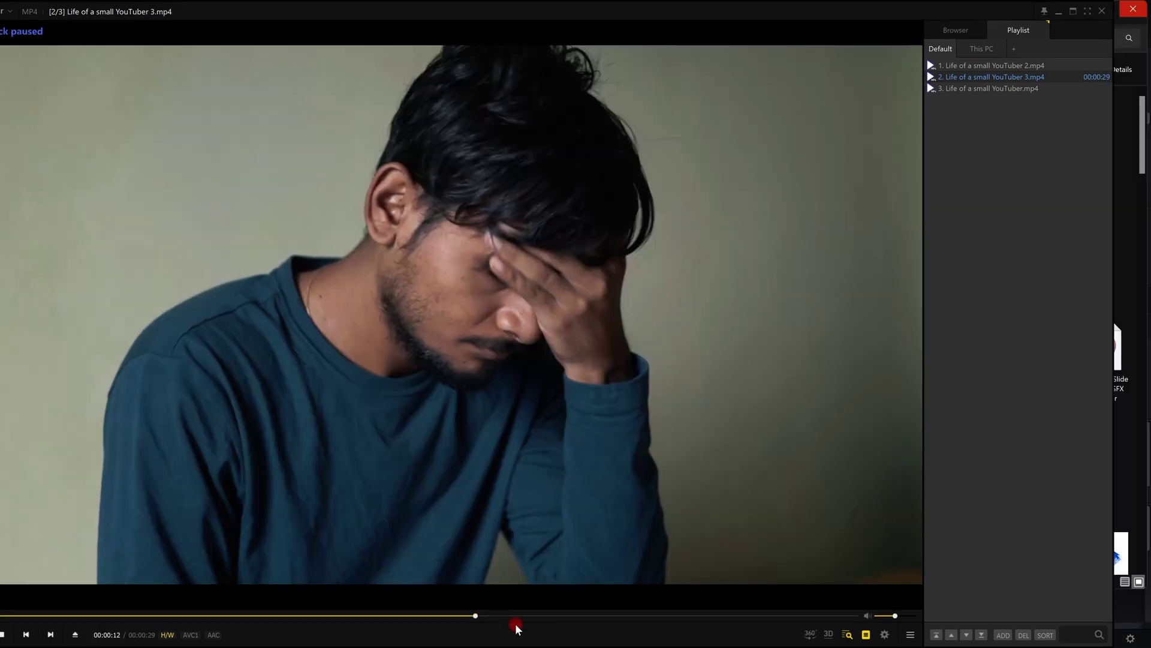
# - Resume playback and skip ahead to the bottle shot to examine its embedded caption
pyautogui.press('space')
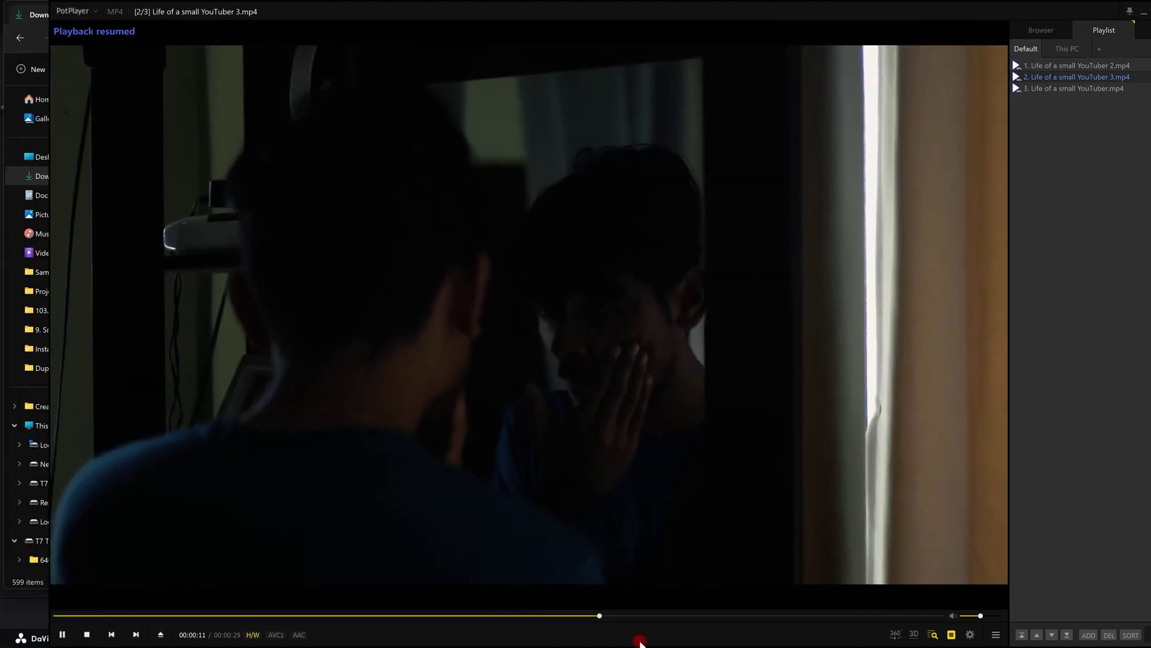
pyautogui.click(693, 616)
pyautogui.press('space')
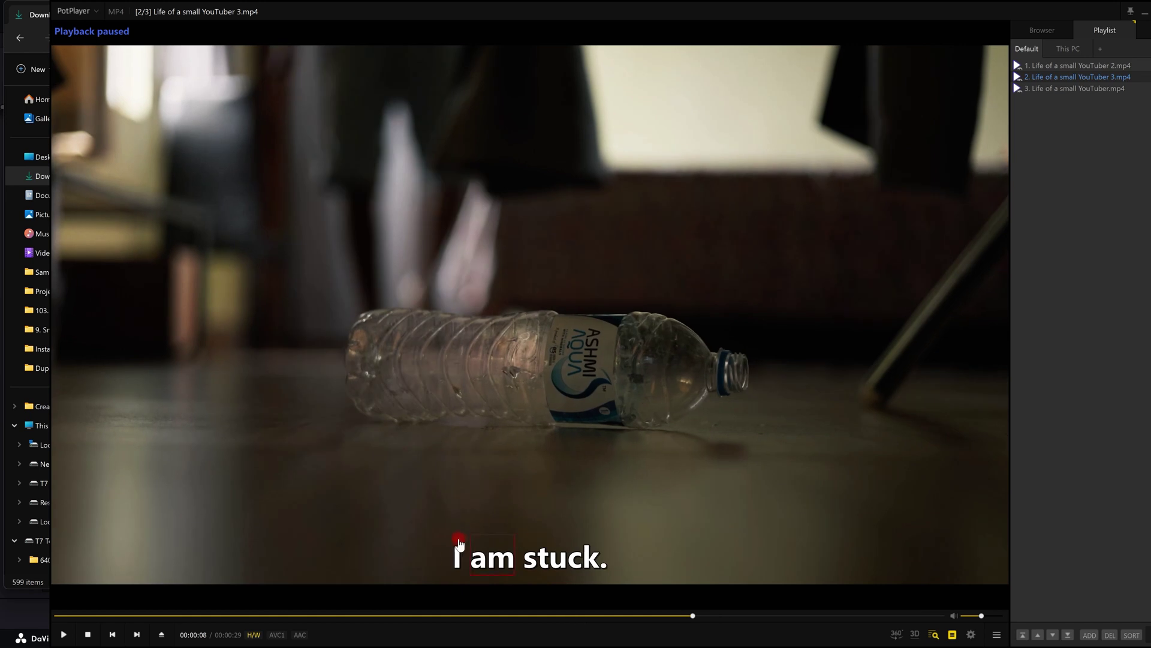
pyautogui.press('space')
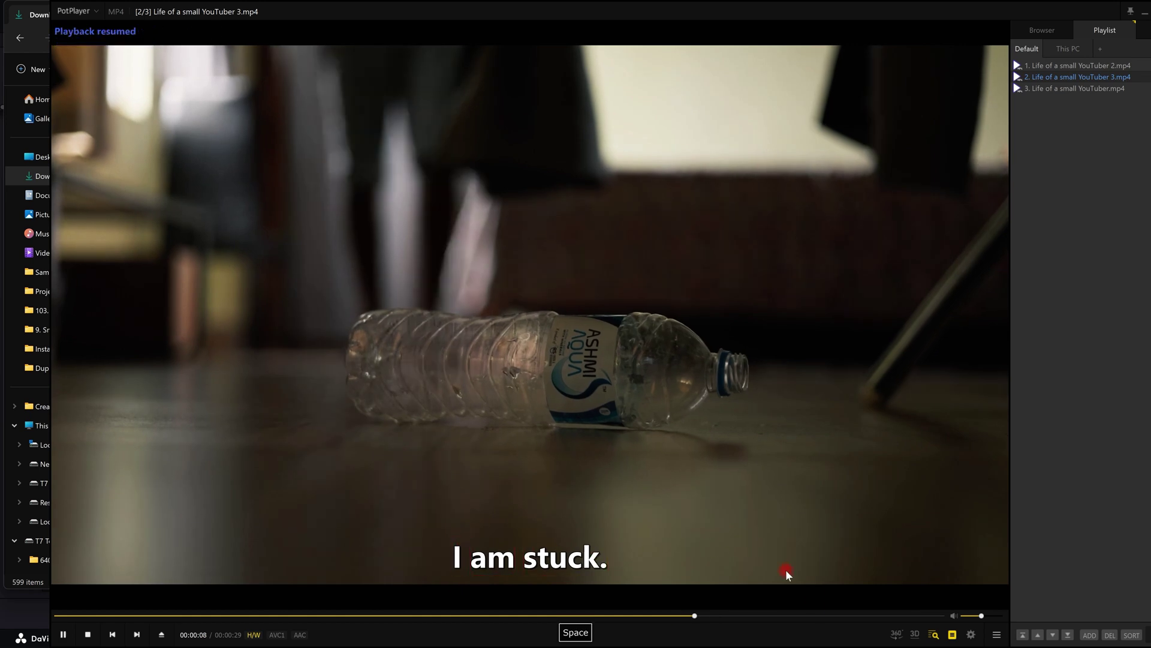
# - Seek through the rest of the video, return to the bottle shot to recheck its caption, and close the player
pyautogui.click(831, 616)
pyautogui.press('space')
pyautogui.click(741, 616)
pyautogui.click(675, 616)
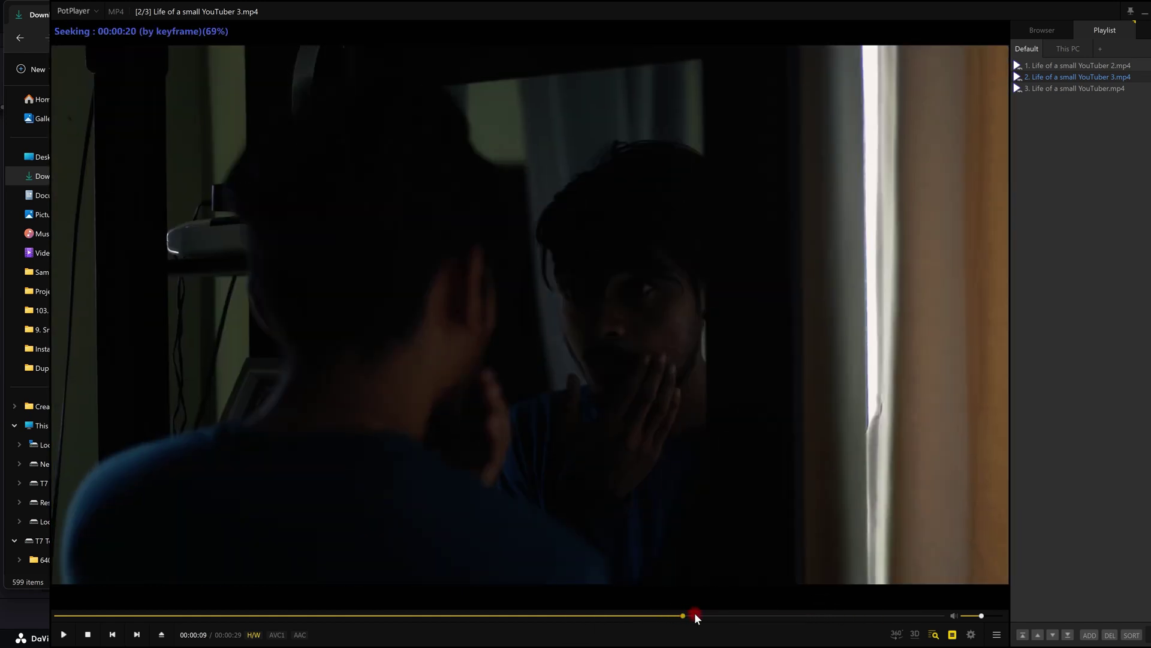
pyautogui.click(695, 616)
pyautogui.click(557, 572)
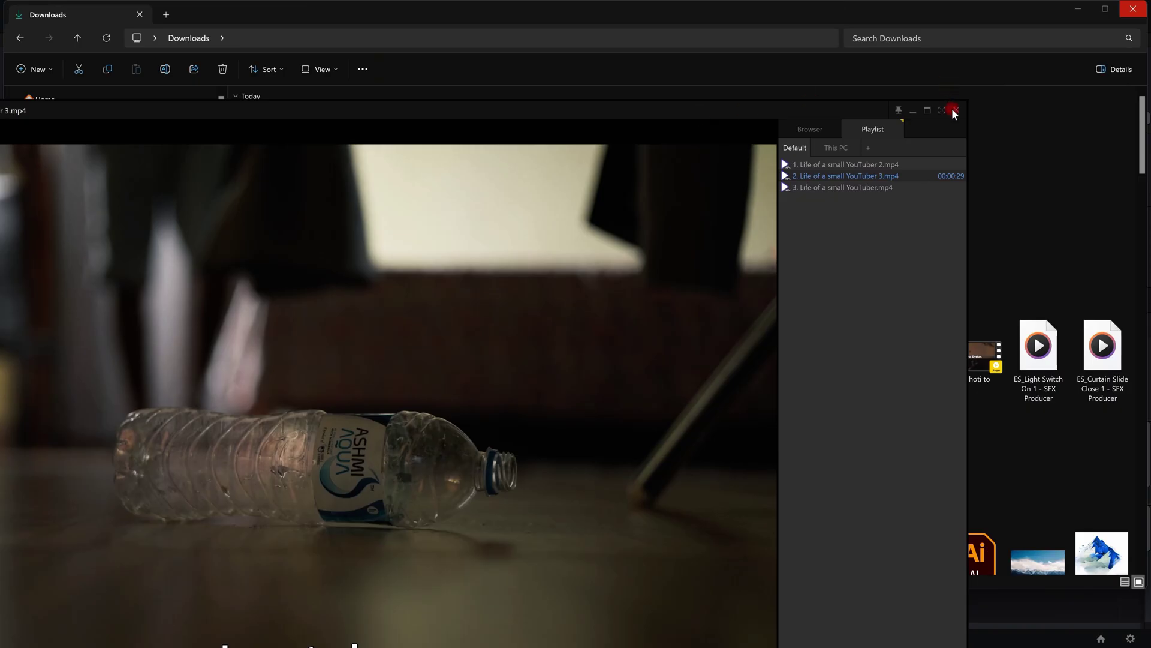
pyautogui.click(951, 112)
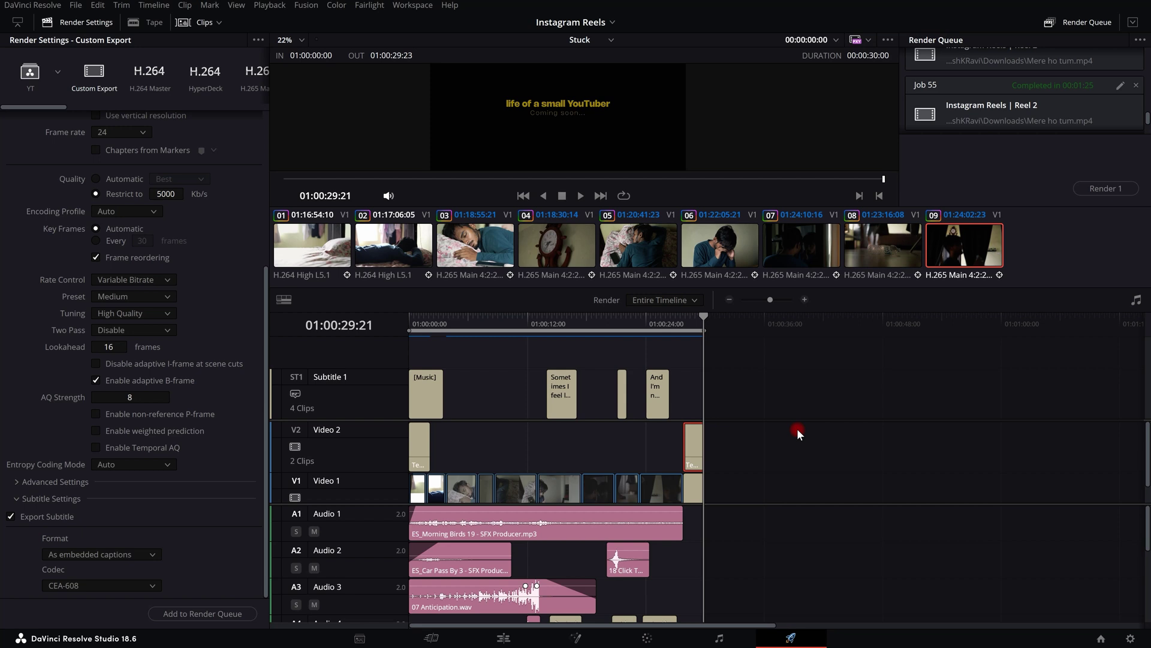
# - Return to the Edit page, make more room for subtitle tracks, and preview the "Sometimes I feel like quitting." caption at 01:00:15:00
pyautogui.click(519, 639)
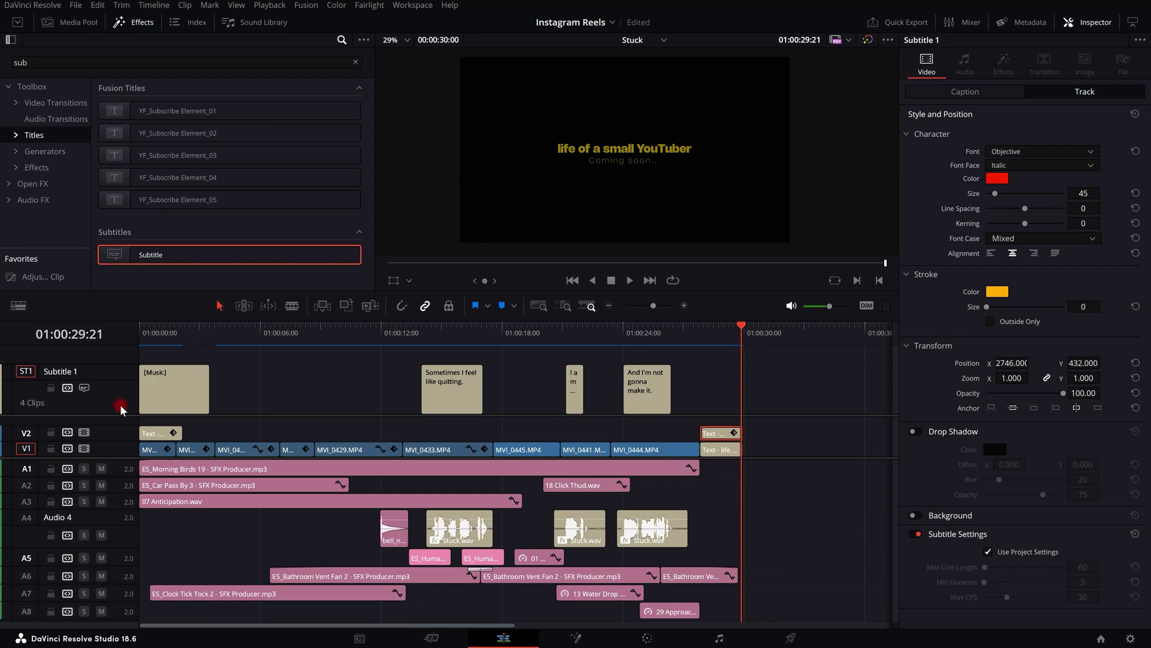
pyautogui.moveTo(120, 415); pyautogui.dragTo(117, 420)
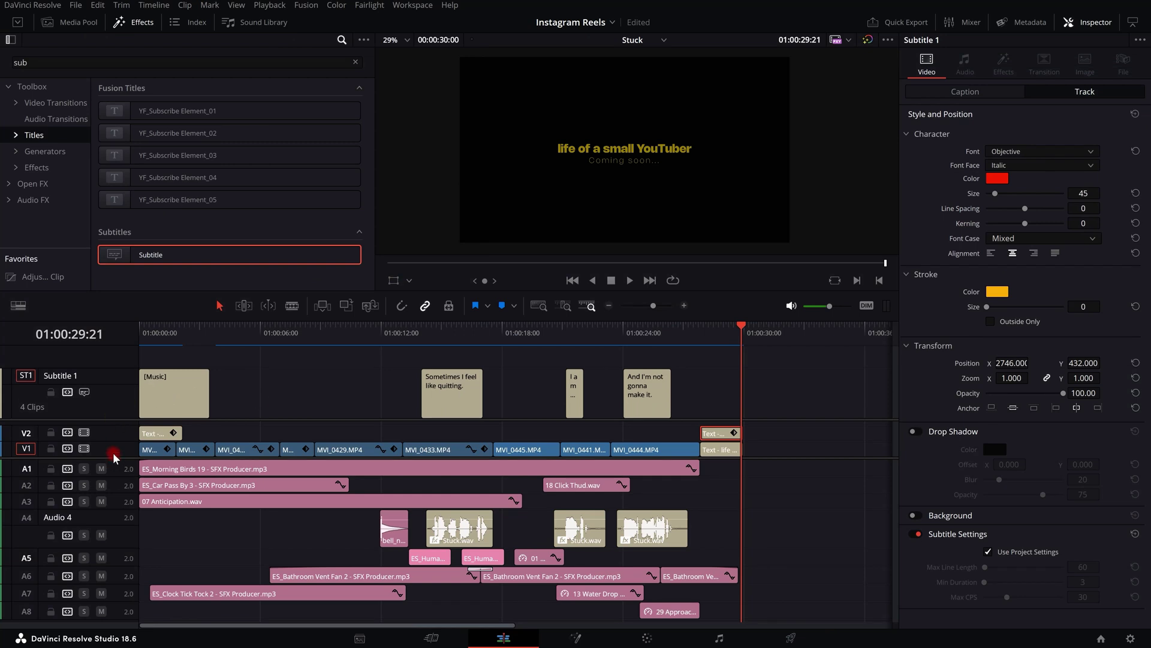
pyautogui.moveTo(120, 458); pyautogui.dragTo(125, 517)
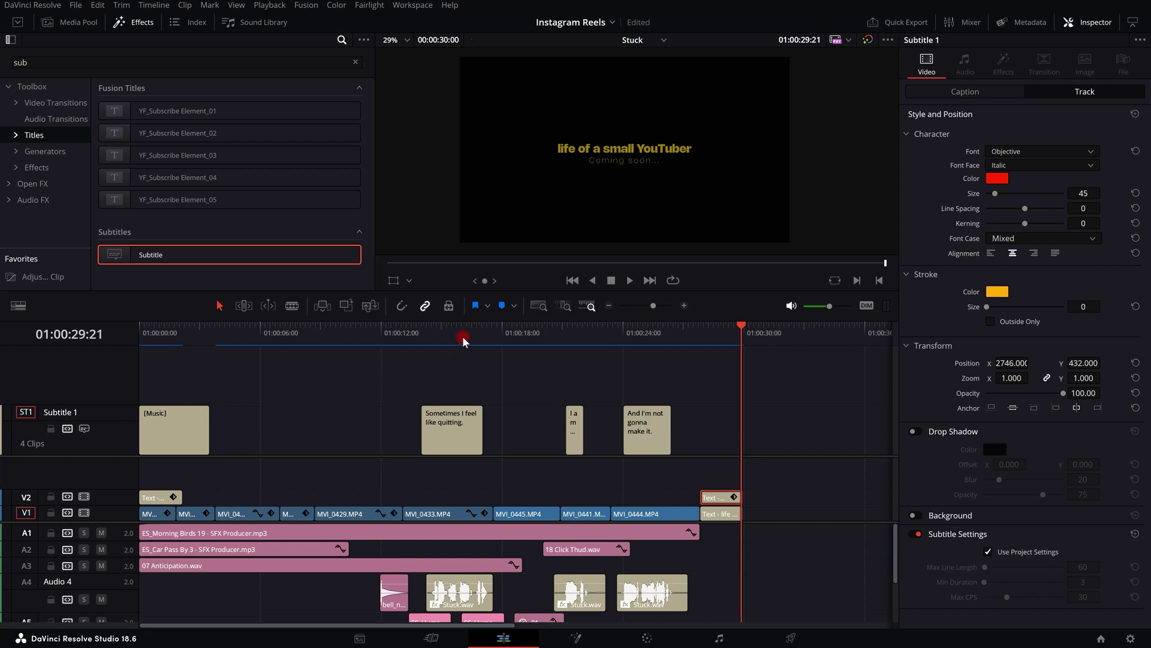
pyautogui.click(447, 344)
pyautogui.click(478, 382)
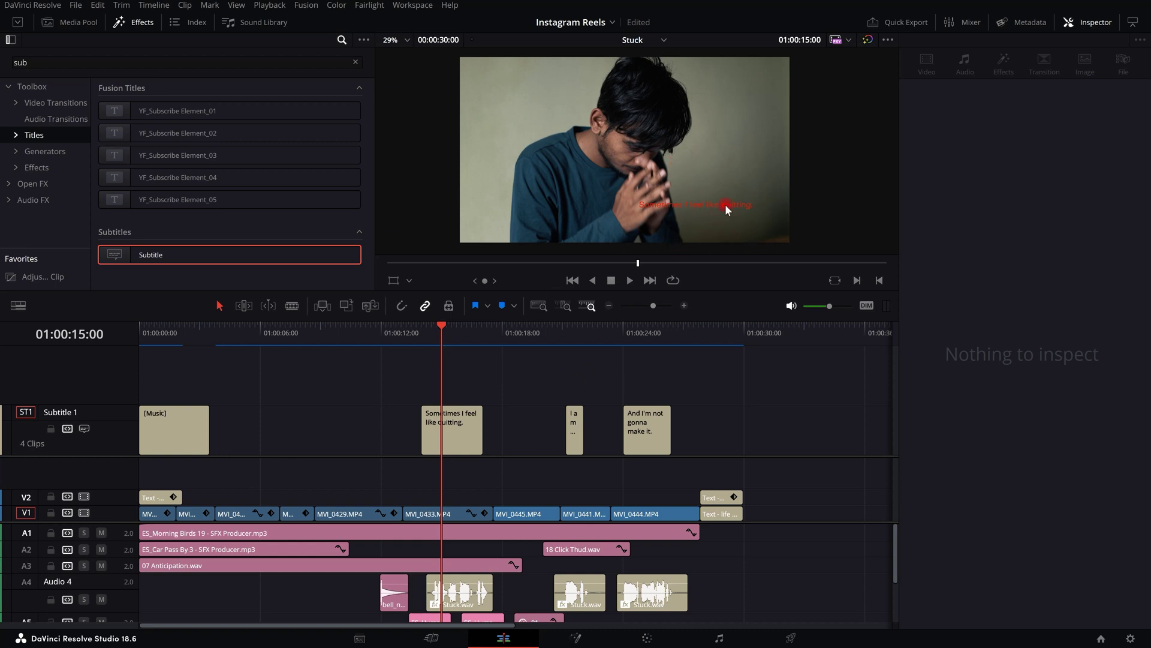
pyautogui.click(505, 419)
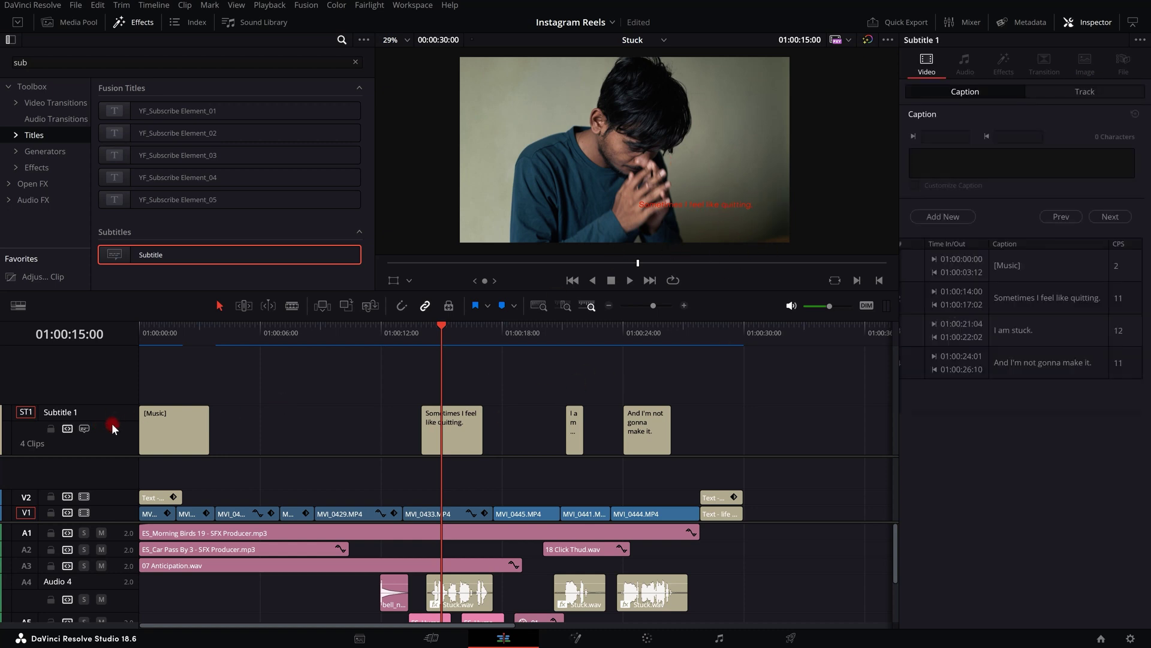
# - Add a second subtitle track above Subtitle 1 and make it the enabled subtitle track
pyautogui.rightClick(113, 427)
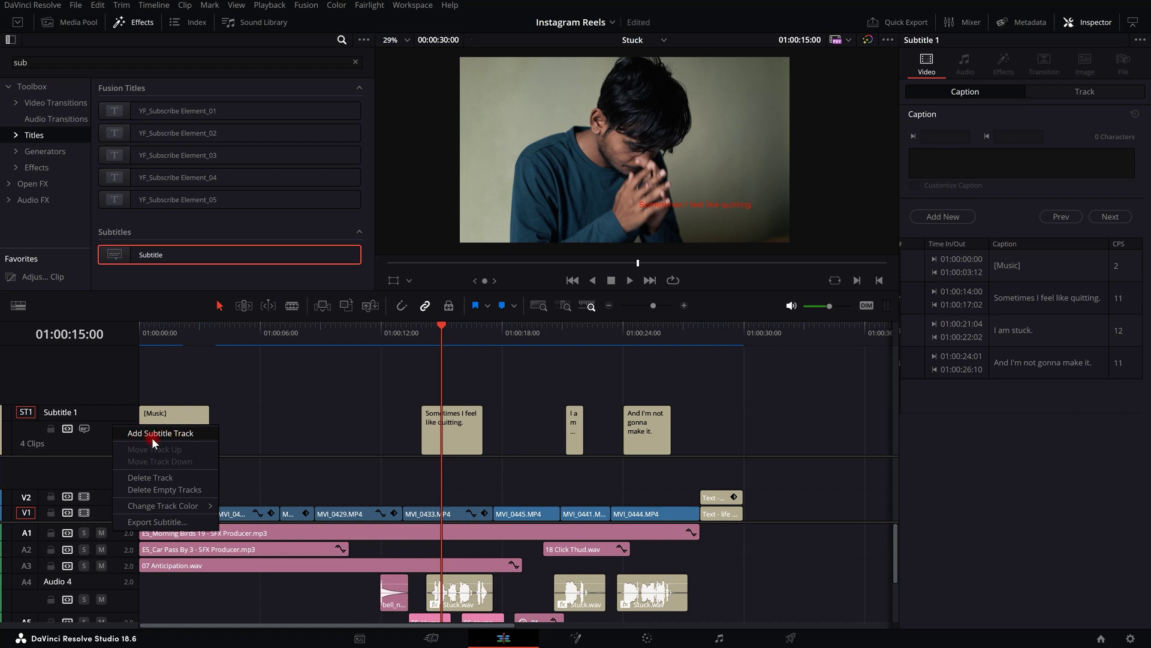
pyautogui.click(119, 415)
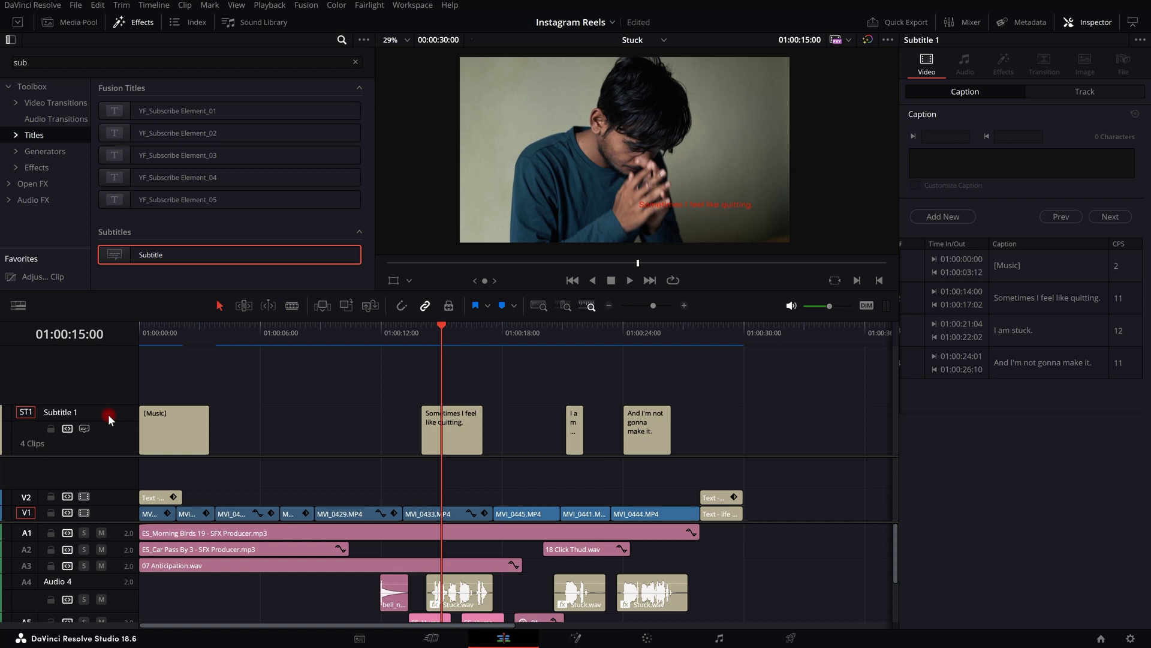
pyautogui.rightClick(111, 420)
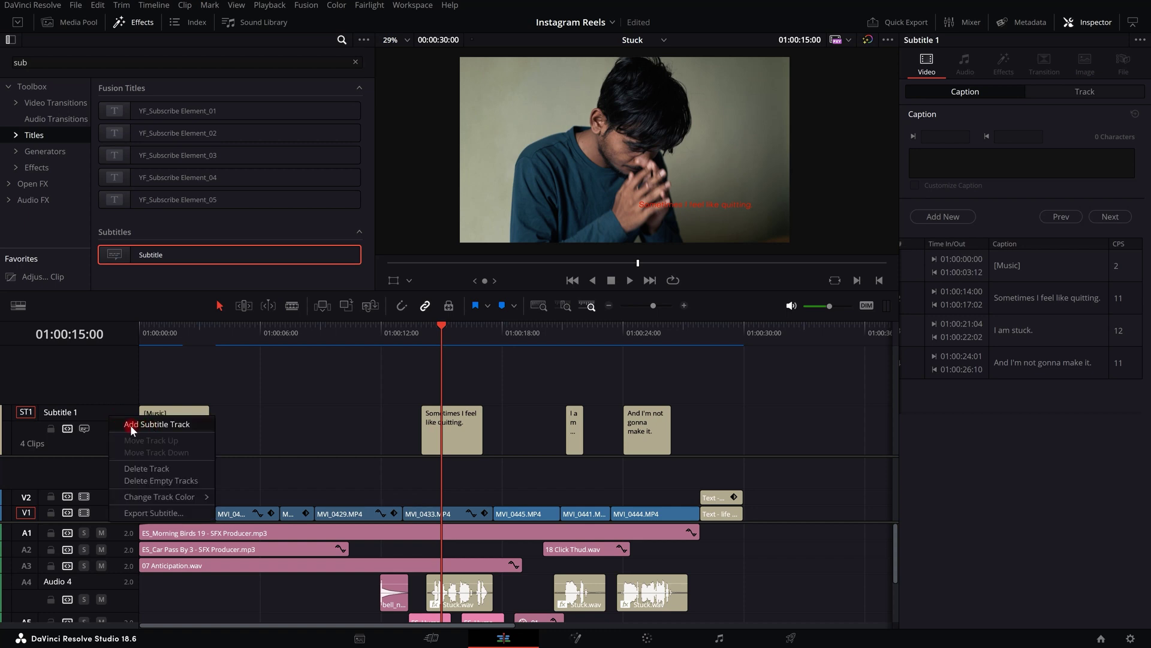
pyautogui.click(162, 426)
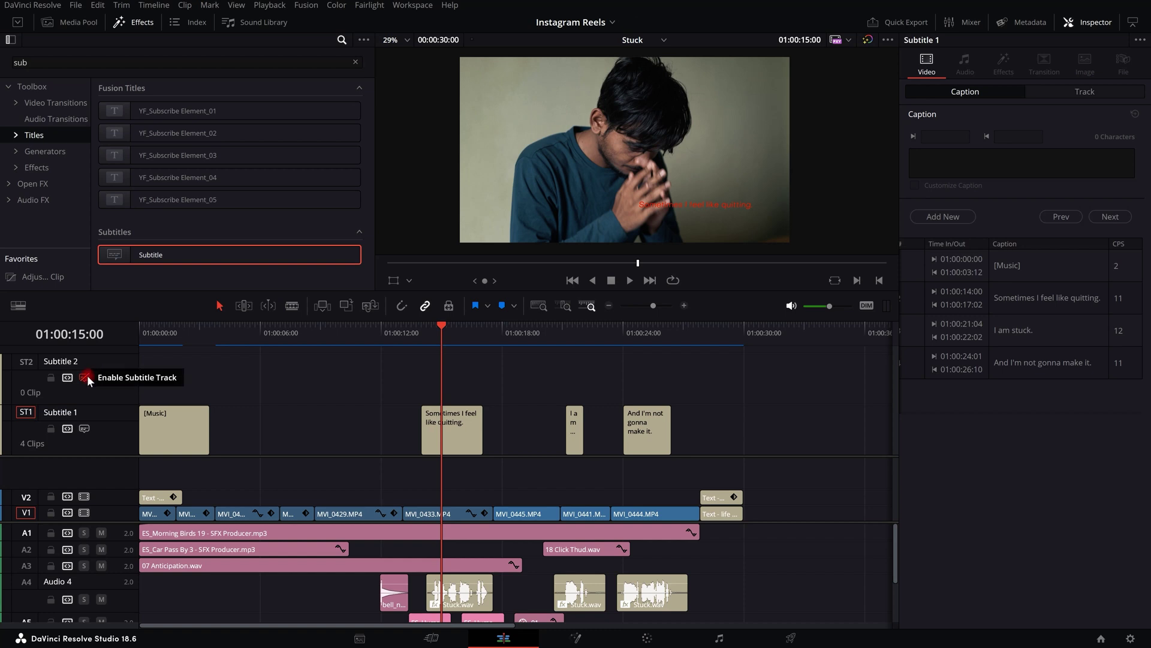
pyautogui.click(86, 377)
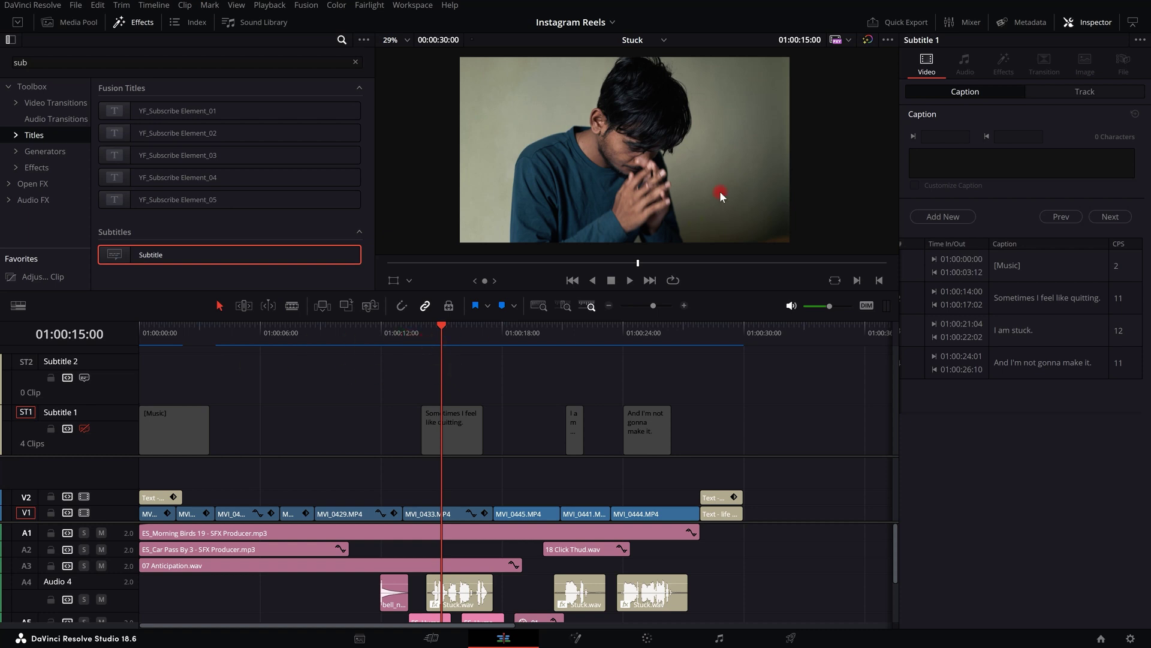
# - Create Spanish subtitles from the timeline audio on the Subtitle 2 track
pyautogui.scroll(-1, 670, 165)
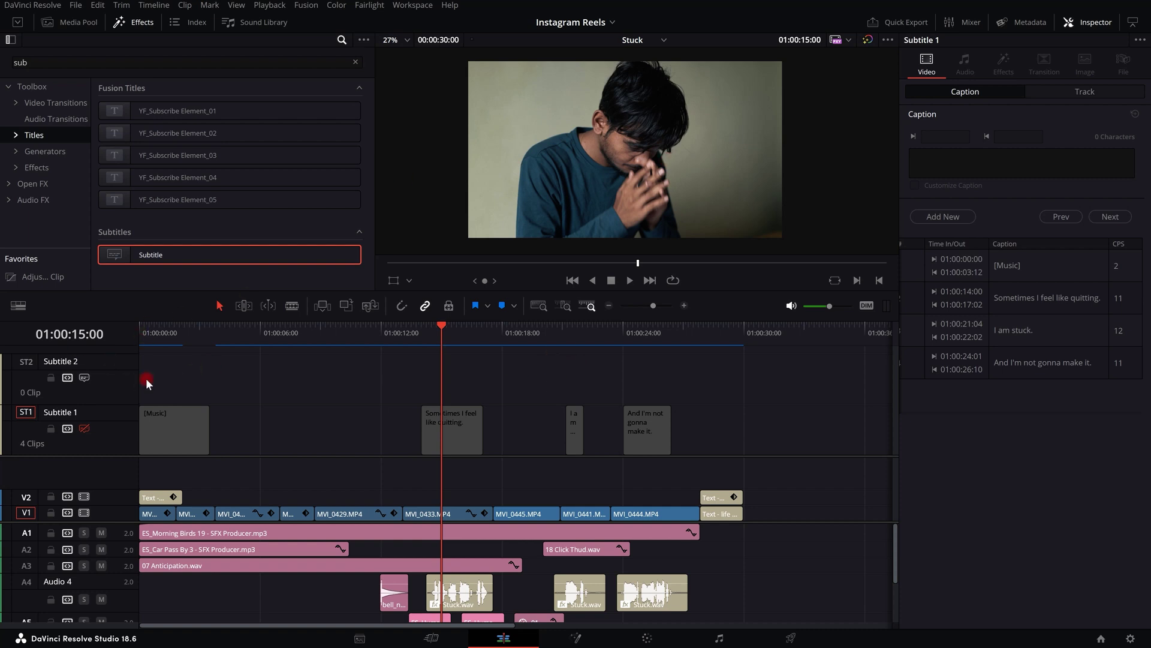
pyautogui.click(154, 5)
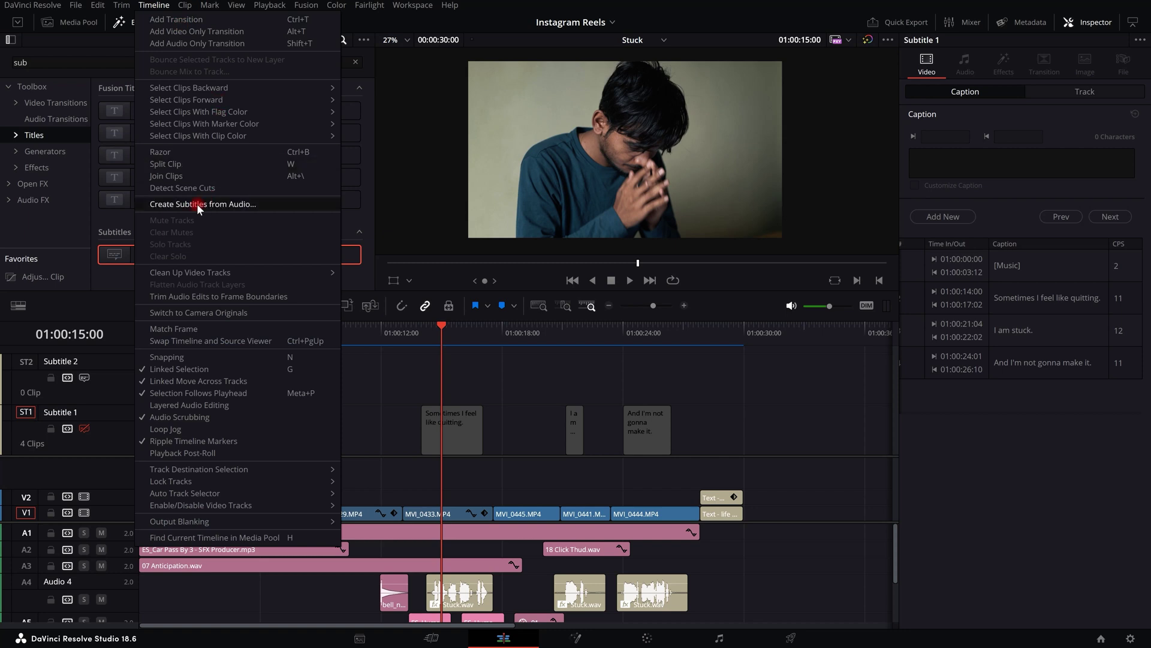
pyautogui.click(238, 205)
pyautogui.click(585, 185)
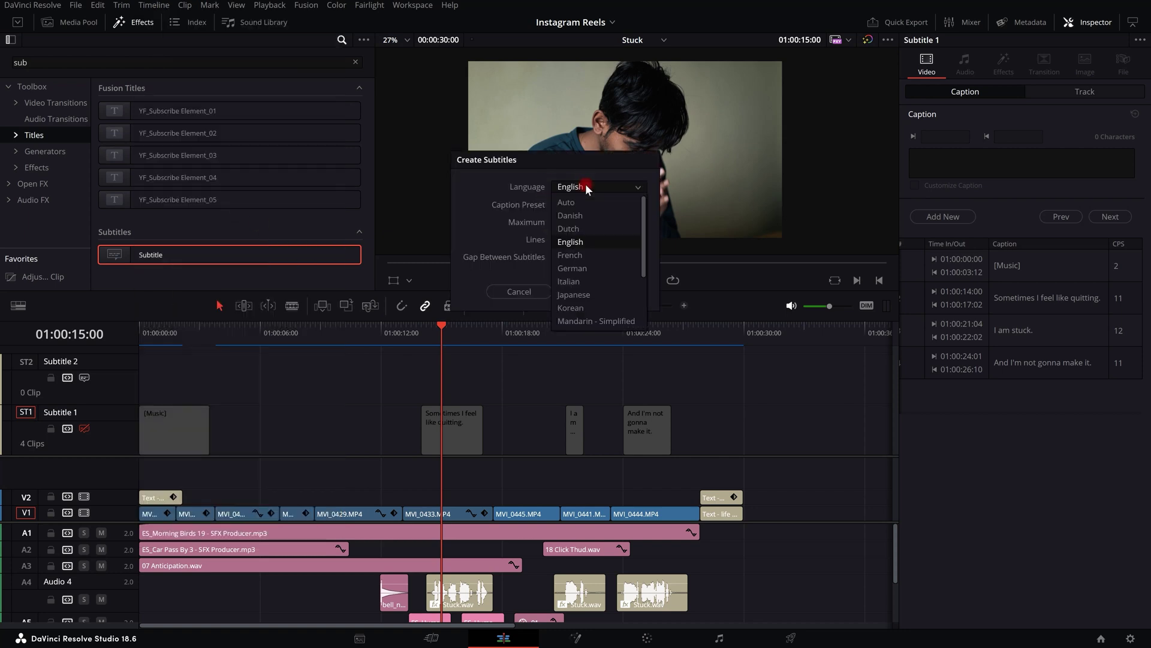
pyautogui.scroll(-3, 595, 266)
pyautogui.click(598, 308)
pyautogui.click(603, 290)
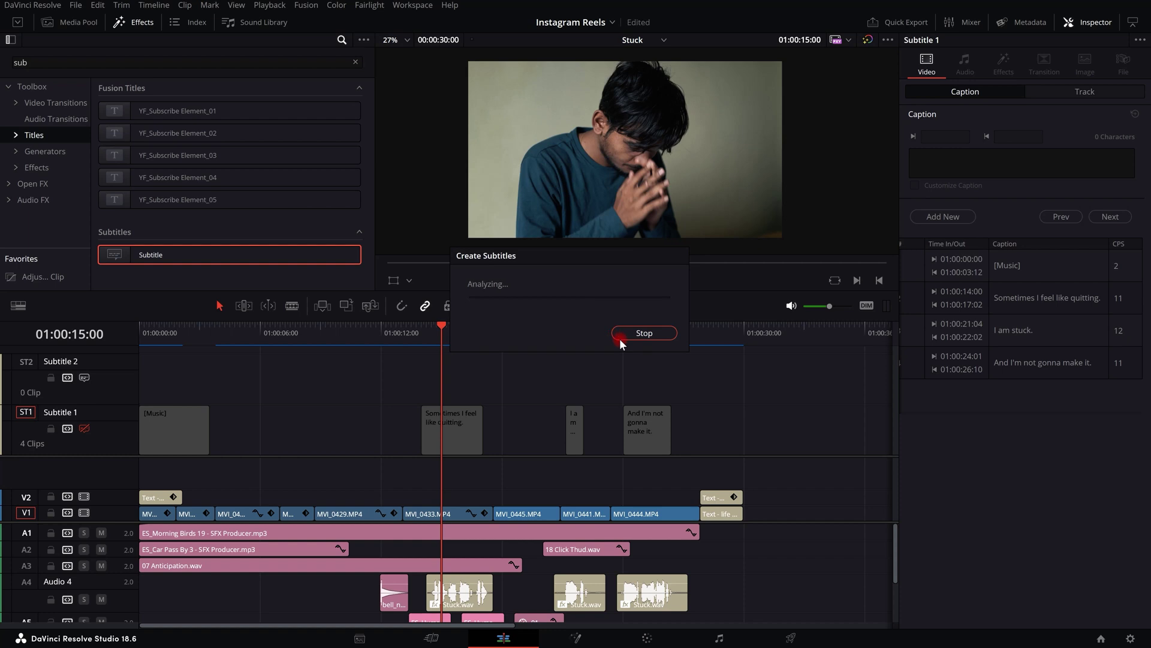
# - Play the opening and the passage around 01:00:18:00 to examine the Spanish captions in the viewer
pyautogui.click(166, 334)
pyautogui.press('space')
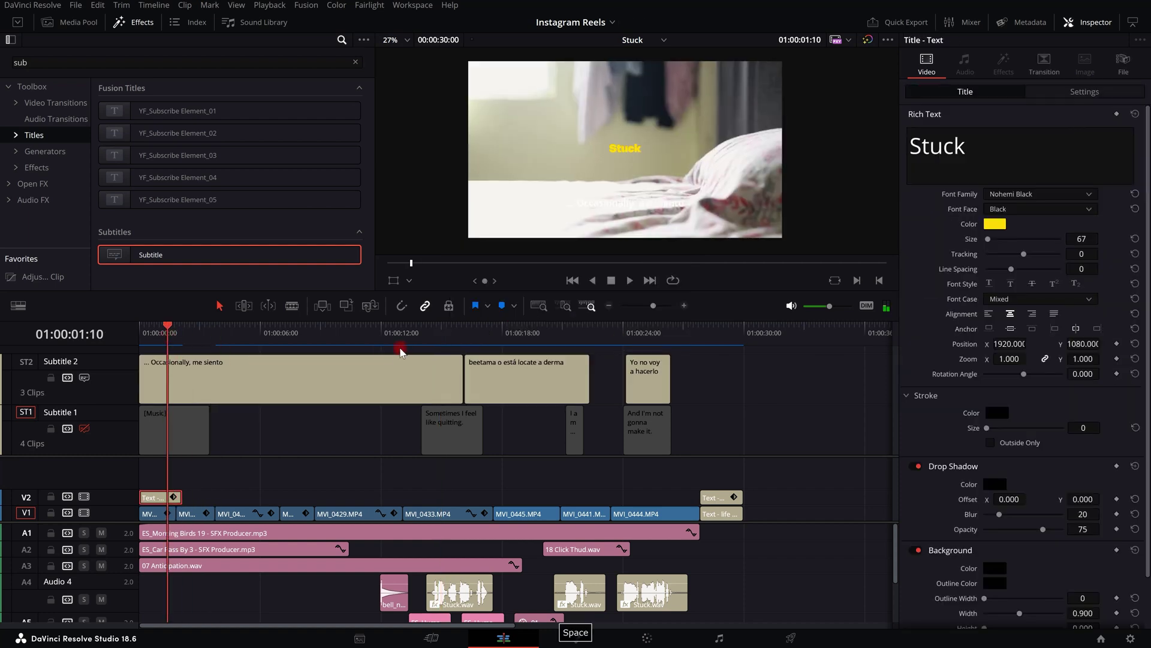
pyautogui.press('space')
pyautogui.click(484, 335)
pyautogui.press('space')
pyautogui.press('space')
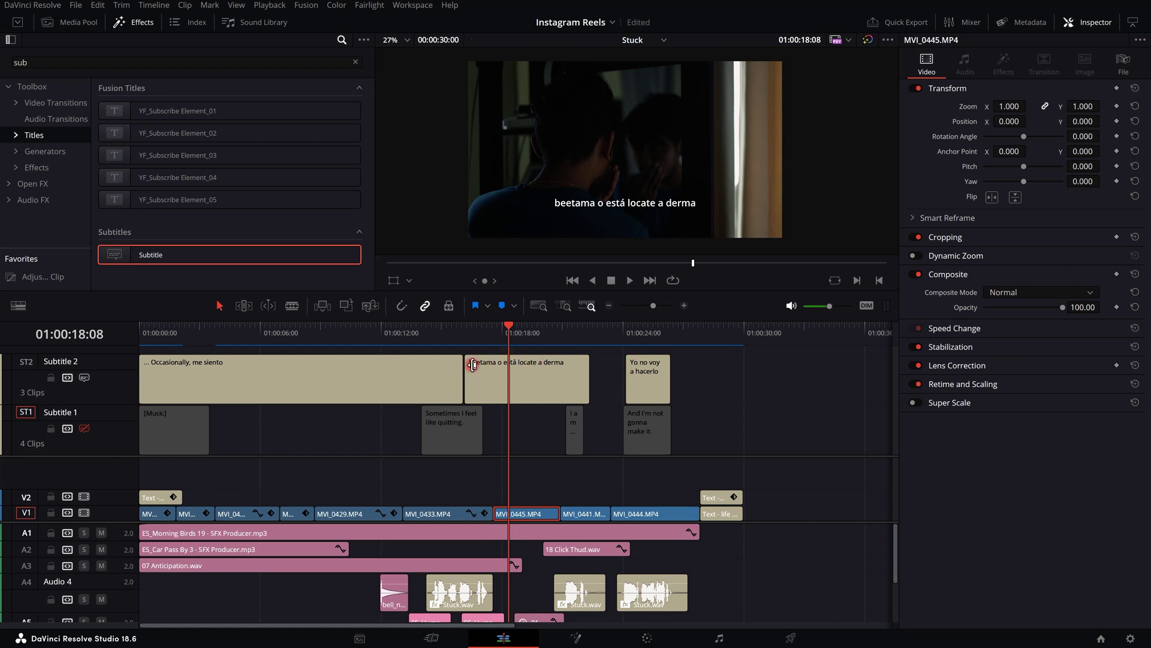
pyautogui.click(499, 346)
pyautogui.press('space')
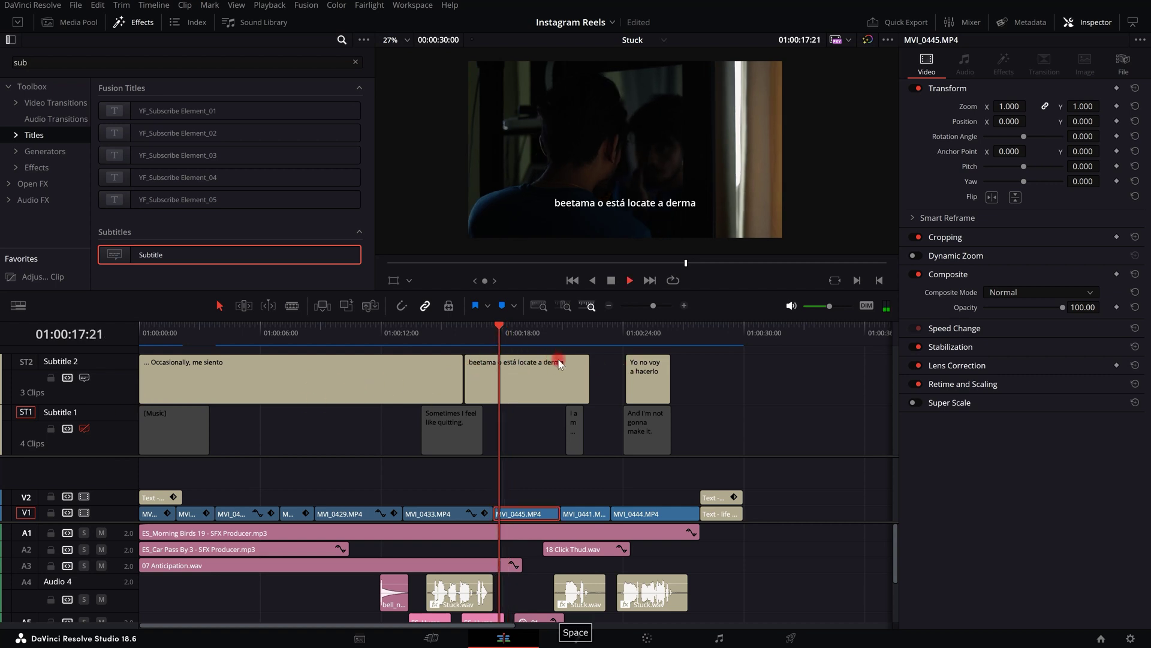
pyautogui.press('space')
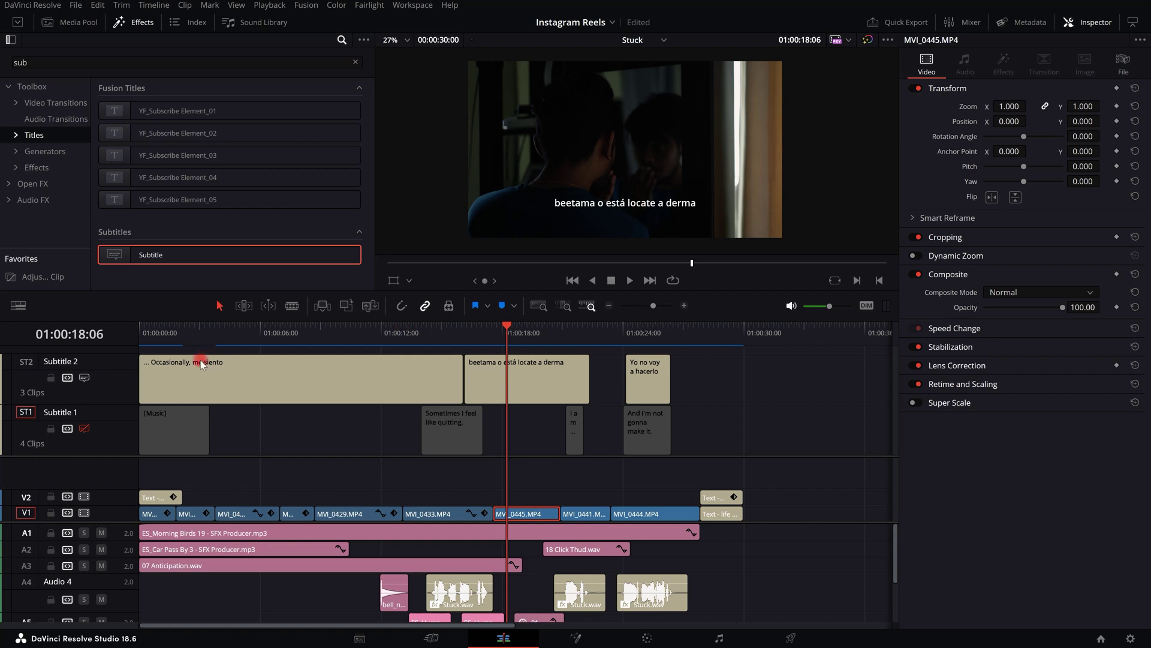
# - Toggle between the two subtitle tracks to compare their captions, leaving Subtitle 1 enabled and Subtitle 2 disabled at 01:00:15:17
pyautogui.click(84, 377)
pyautogui.click(84, 428)
pyautogui.click(84, 428)
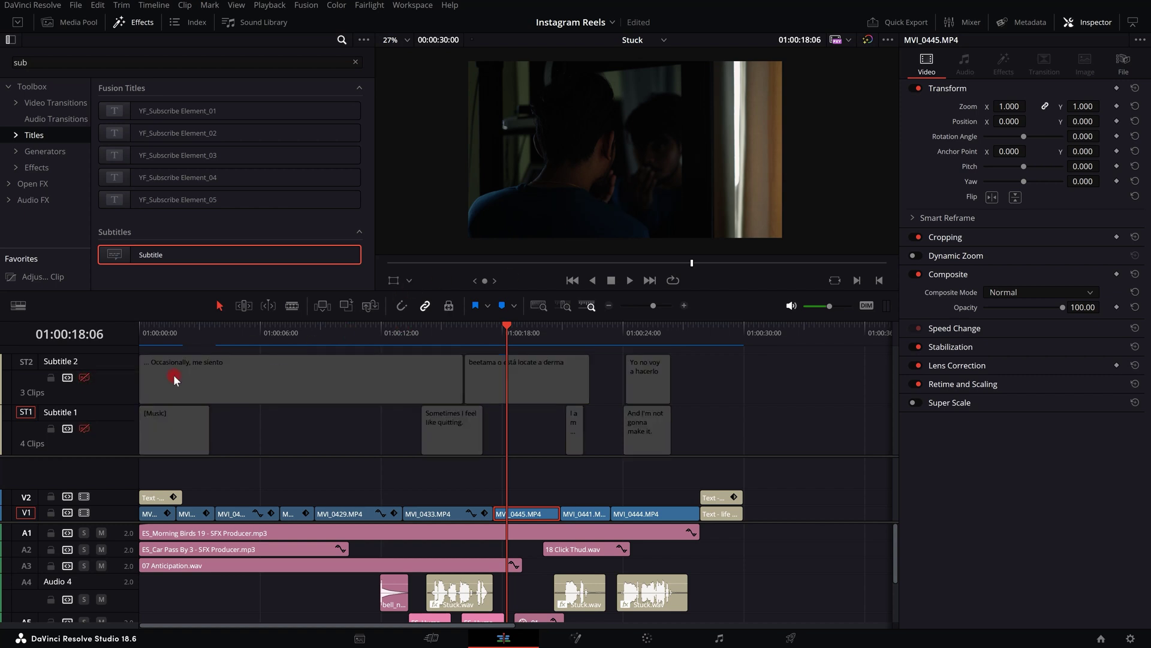
pyautogui.click(84, 428)
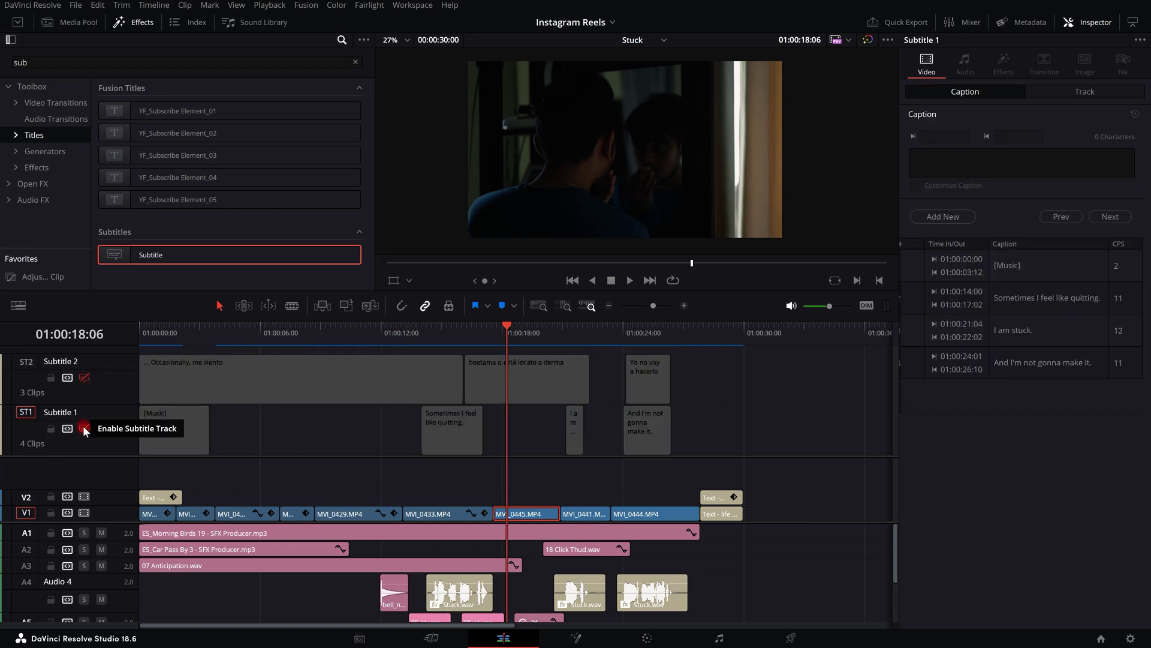
pyautogui.click(84, 428)
pyautogui.click(456, 331)
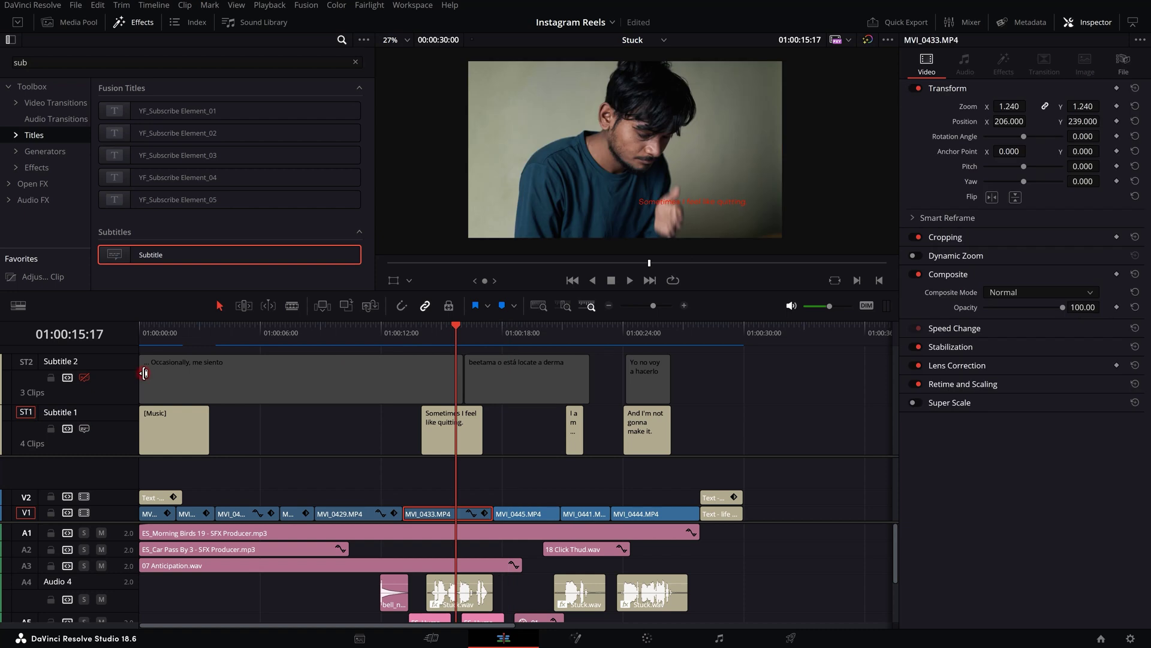
pyautogui.click(85, 378)
pyautogui.click(85, 429)
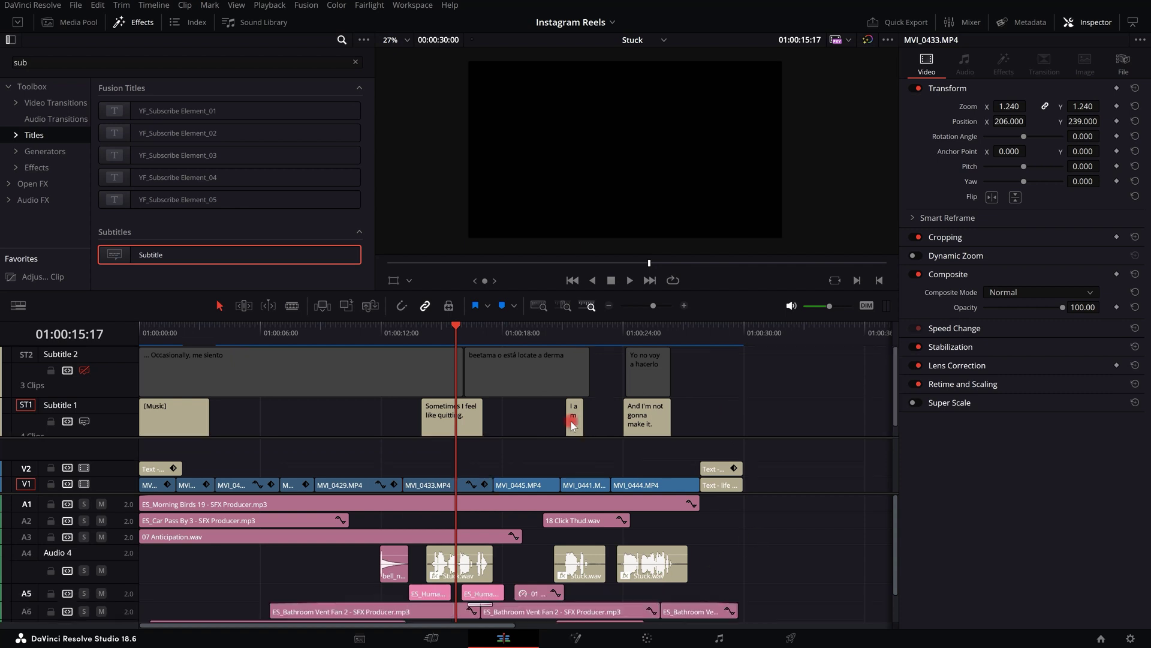
# - On the Deliver page, set subtitles to export as a separate SRT file and include both Subtitle 1 and Subtitle 2
pyautogui.click(792, 627)
pyautogui.click(792, 637)
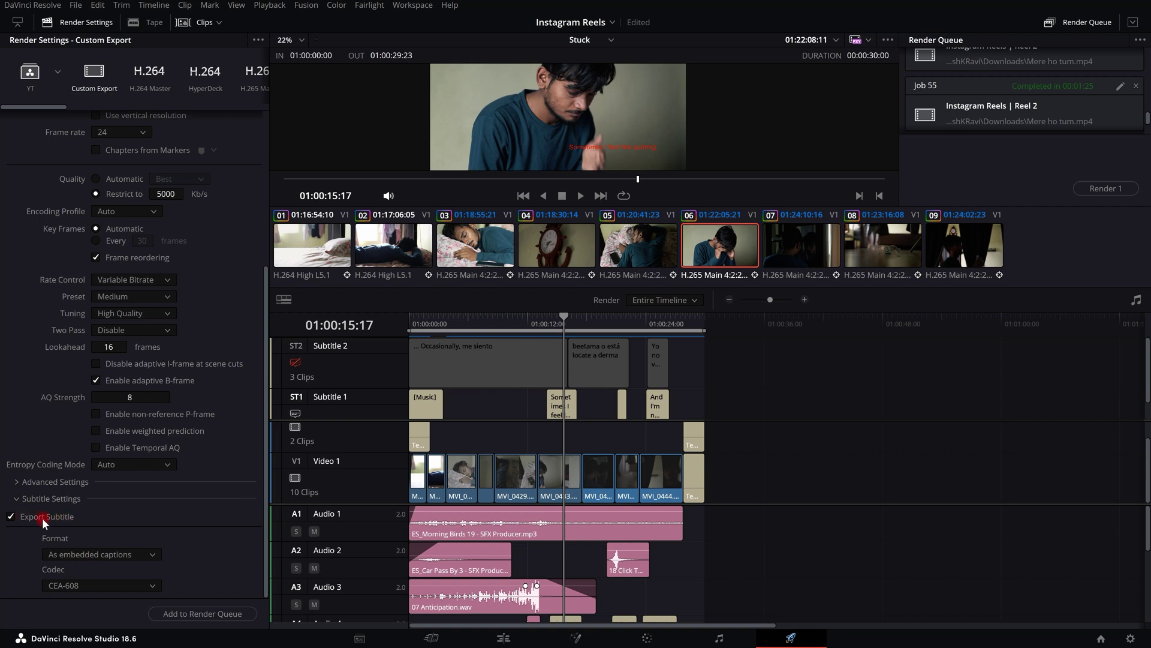
pyautogui.click(107, 555)
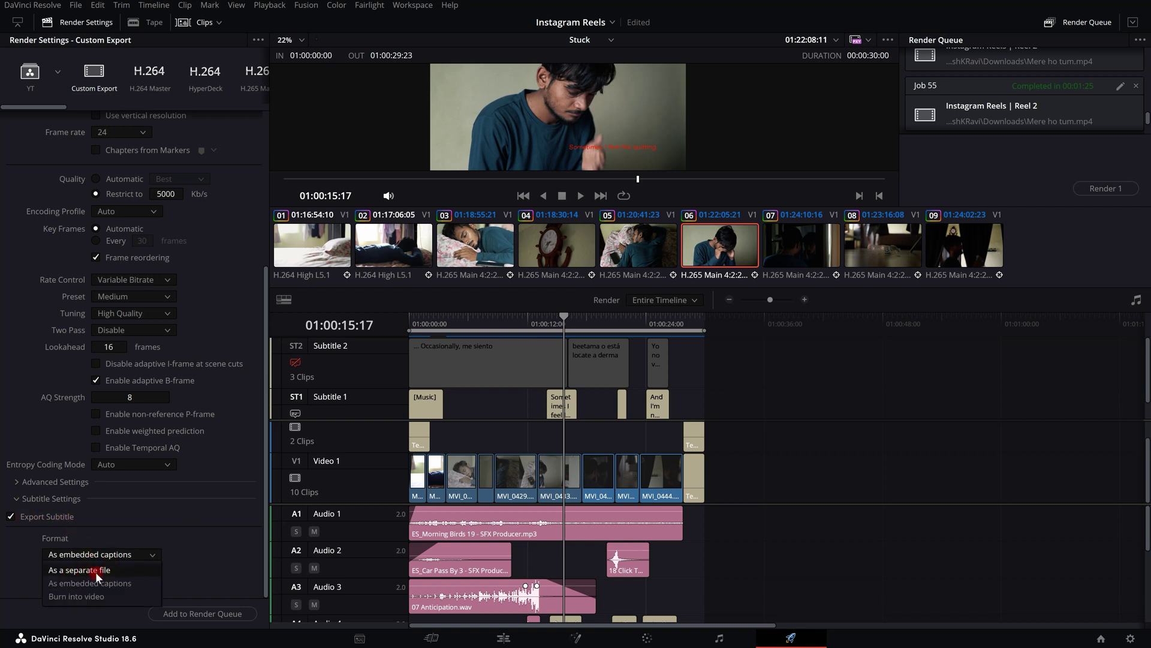
pyautogui.click(96, 570)
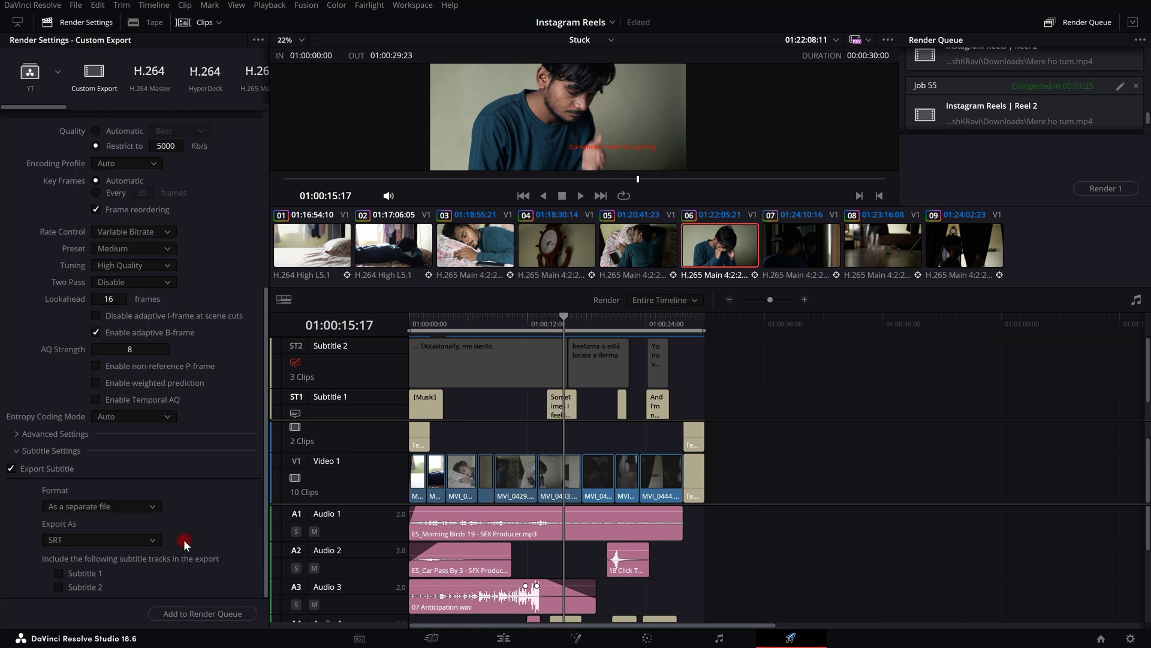
pyautogui.click(67, 575)
pyautogui.click(59, 586)
# - Queue the Stuck timeline for export over the existing "Life of a small YouTuber 3.mp4" and start the render
pyautogui.click(217, 614)
pyautogui.click(684, 366)
pyautogui.click(1105, 188)
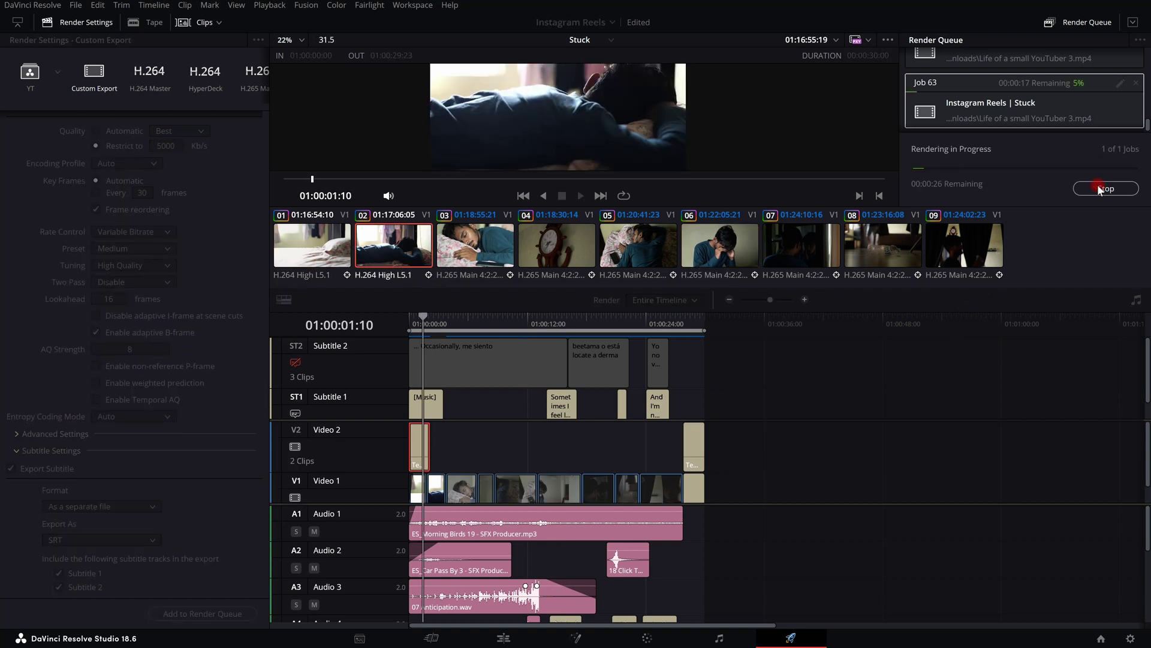
# - Open the Downloads folder in File Explorer and check the exported Subtitle 1 and Subtitle 2 SRT files
pyautogui.press('super+e')
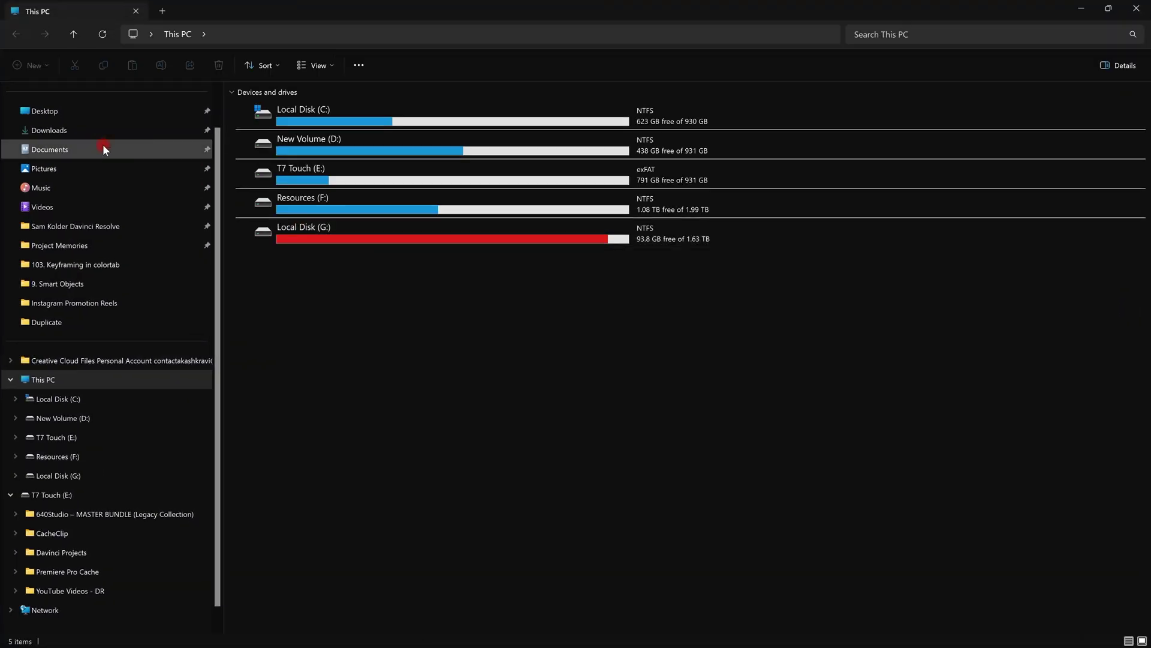
pyautogui.click(106, 130)
pyautogui.click(393, 155)
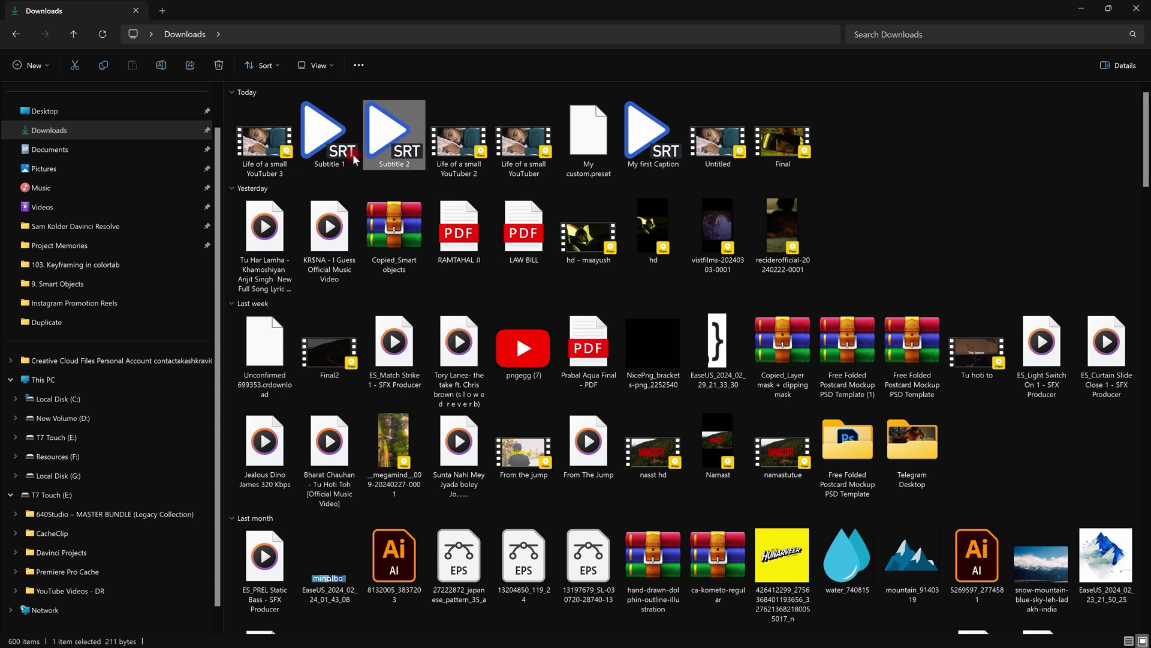
pyautogui.click(332, 151)
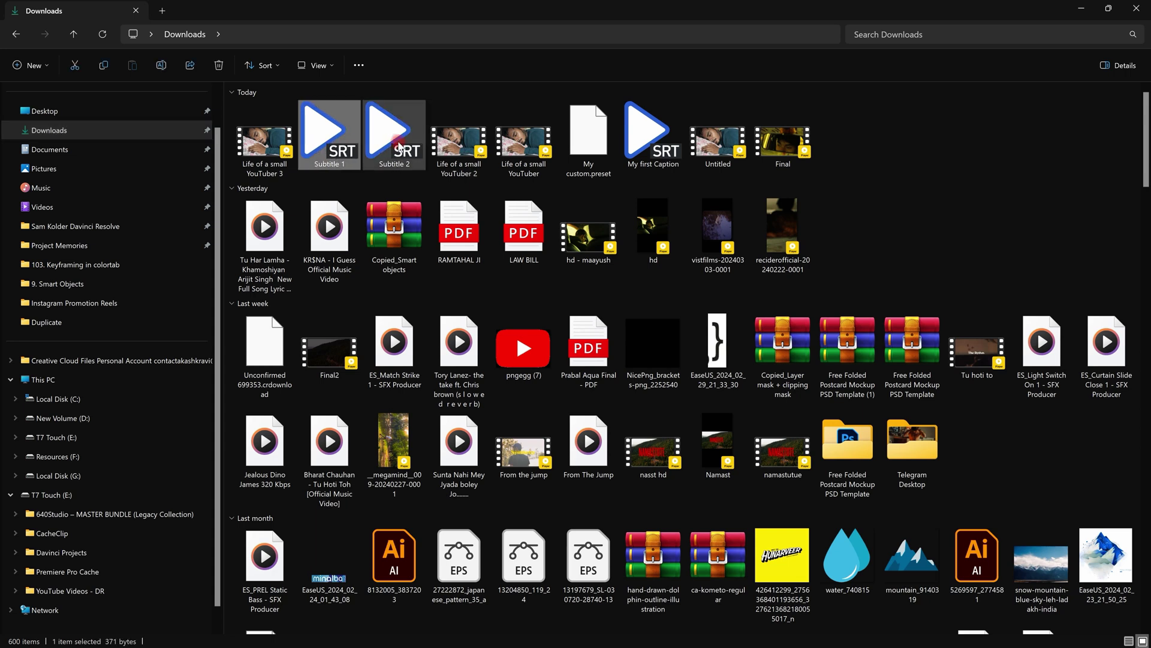
pyautogui.click(393, 145)
pyautogui.click(328, 141)
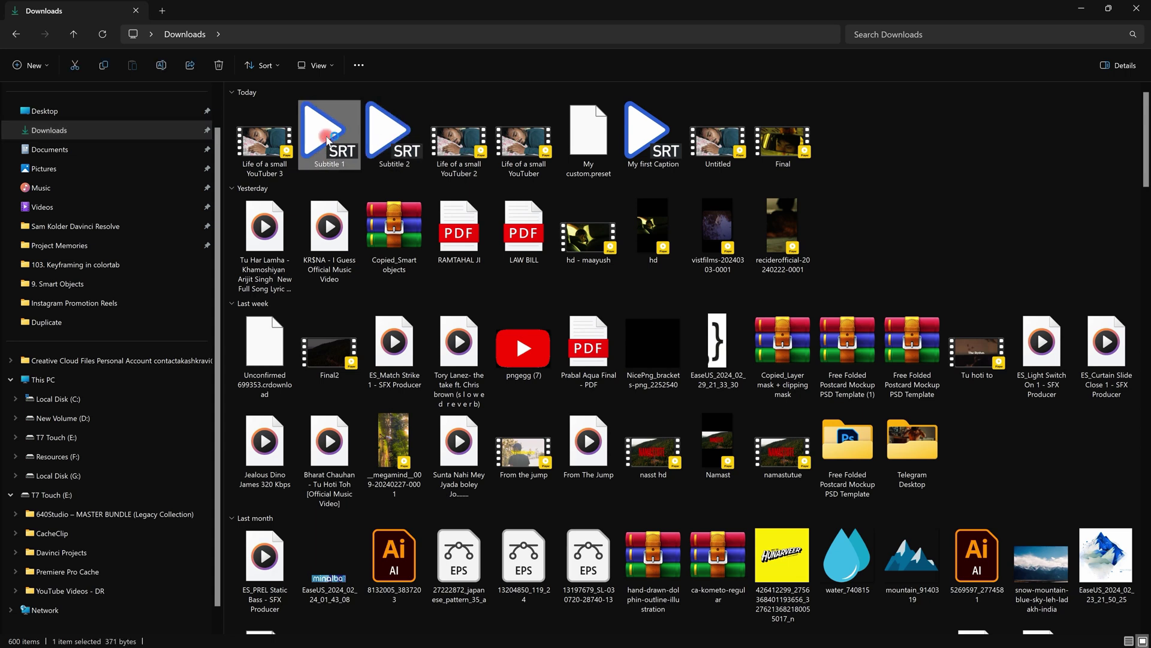
pyautogui.doubleClick(327, 142)
pyautogui.click(422, 112)
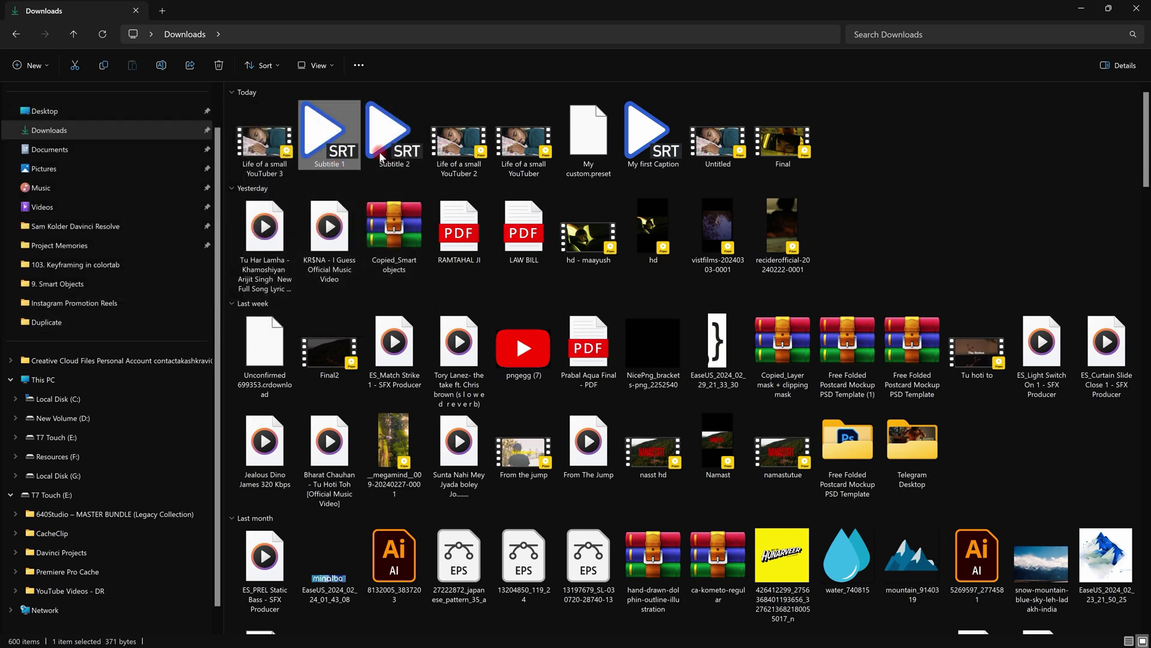